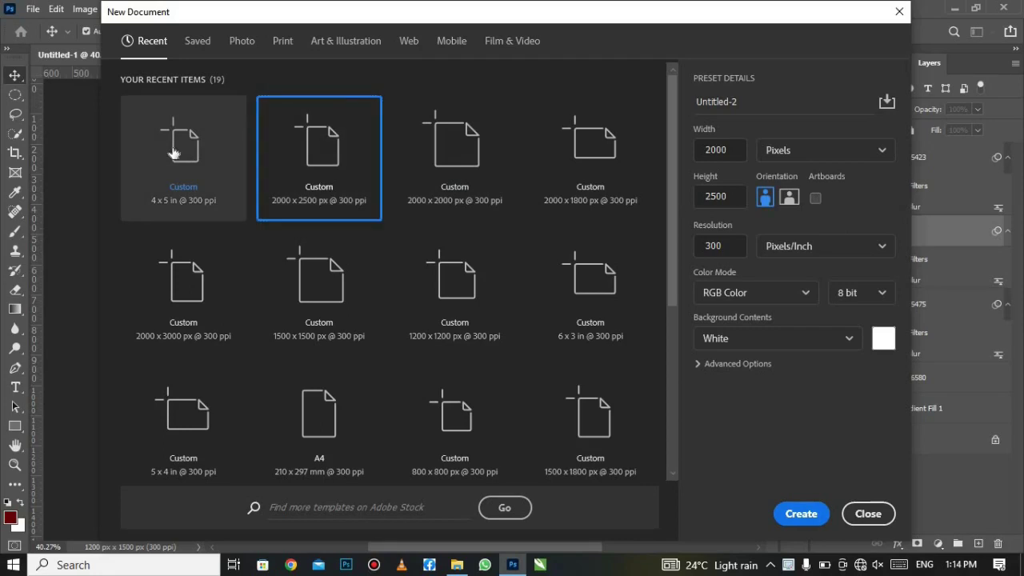
# Step: Create a blank 4 x 5 in document at 300 pixels/inch in RGB Color
pyautogui.click(182, 152)
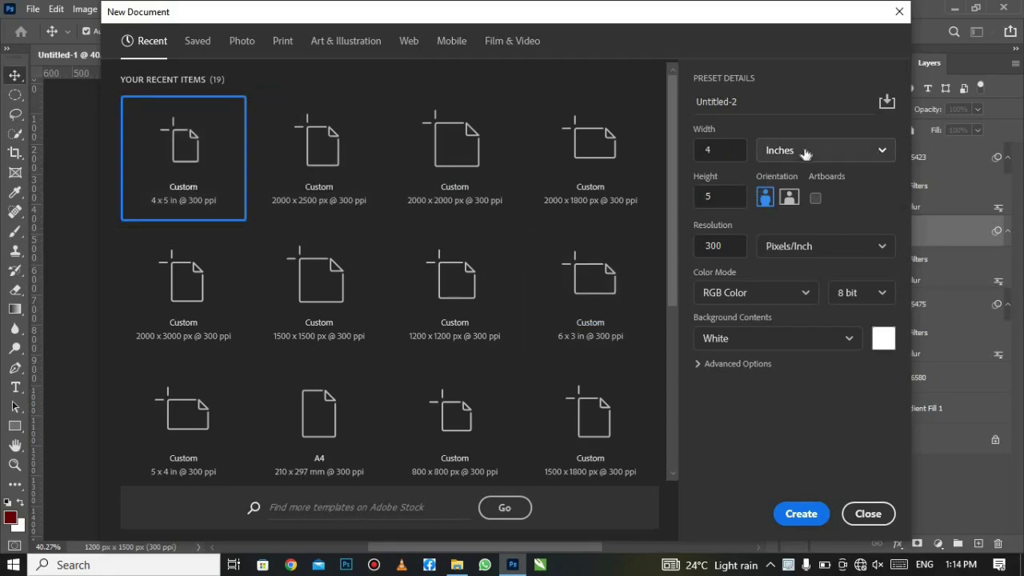
pyautogui.click(805, 151)
pyautogui.click(809, 201)
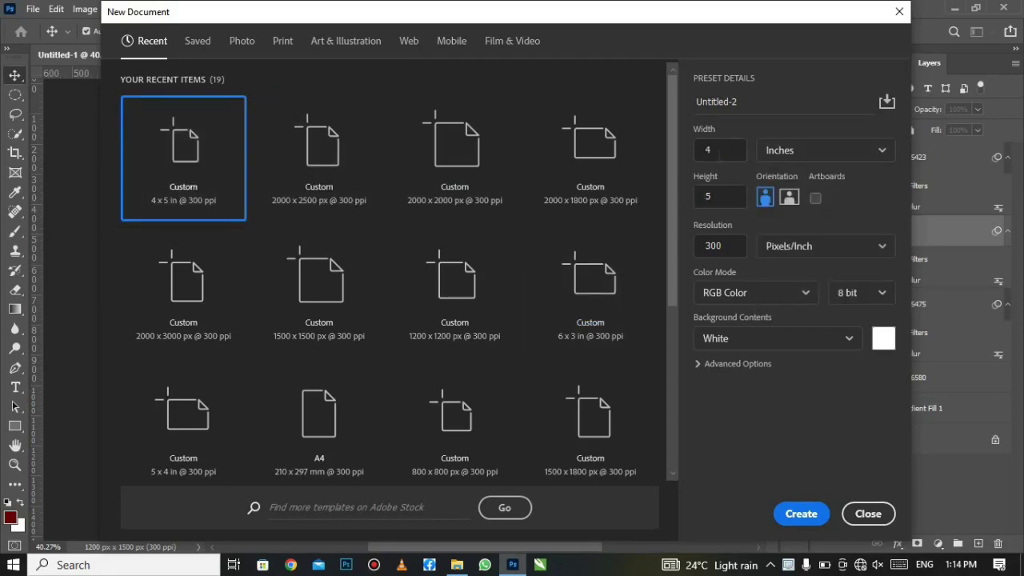
pyautogui.doubleClick(719, 152)
pyautogui.doubleClick(698, 198)
pyautogui.doubleClick(694, 249)
pyautogui.click(768, 293)
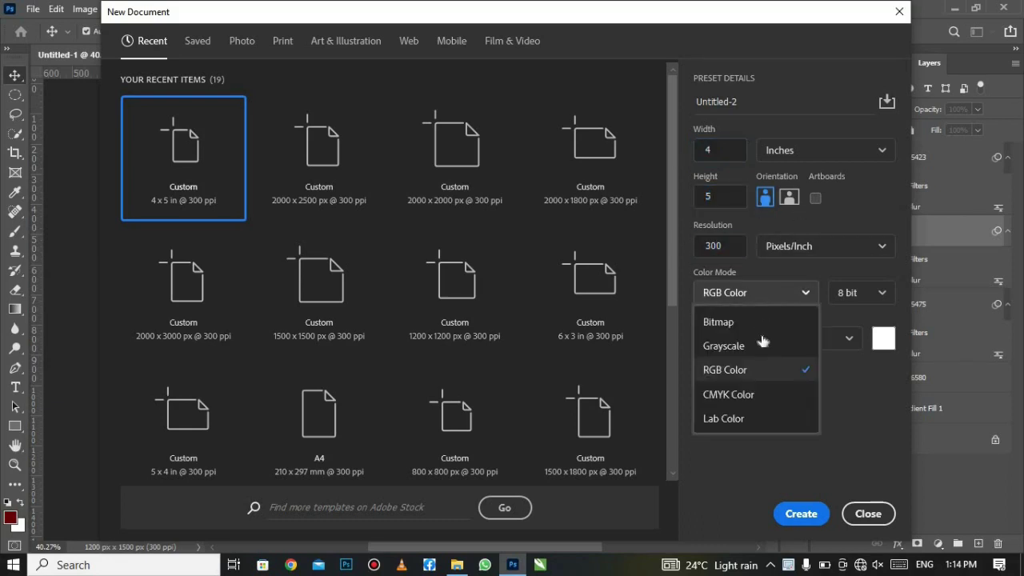
pyautogui.click(766, 369)
pyautogui.click(802, 513)
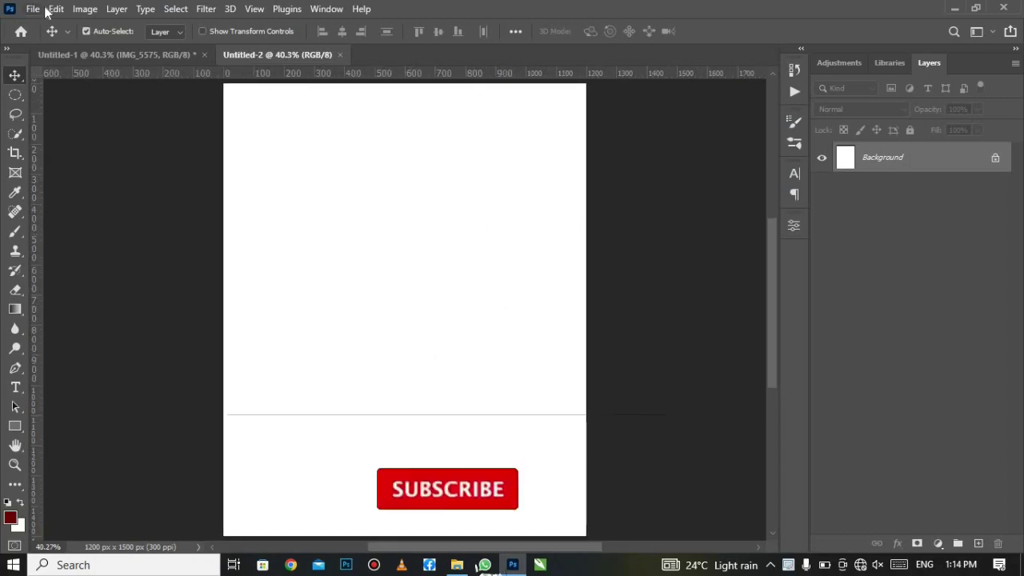
# Step: Add a Gradient Fill layer running from bright red ff0000 to dark red 330000
pyautogui.click(938, 543)
pyautogui.click(937, 293)
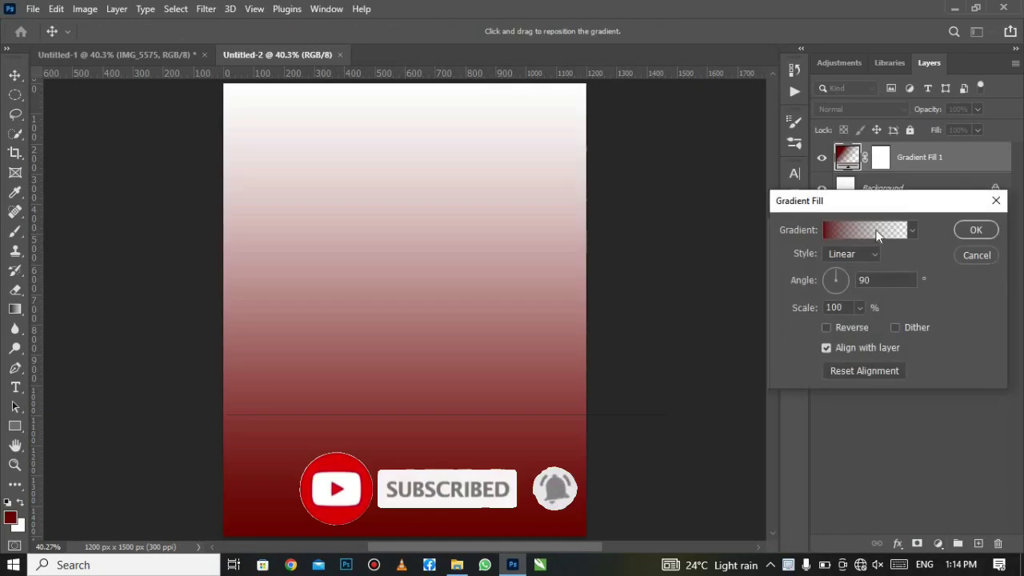
pyautogui.click(890, 231)
pyautogui.moveTo(909, 153); pyautogui.dragTo(909, 220)
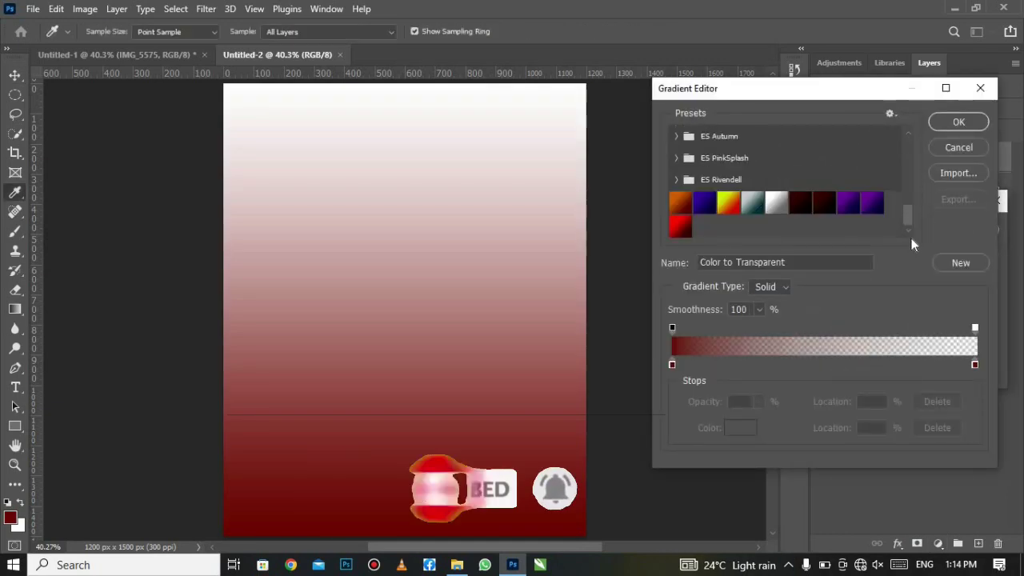
pyautogui.click(680, 227)
pyautogui.click(672, 366)
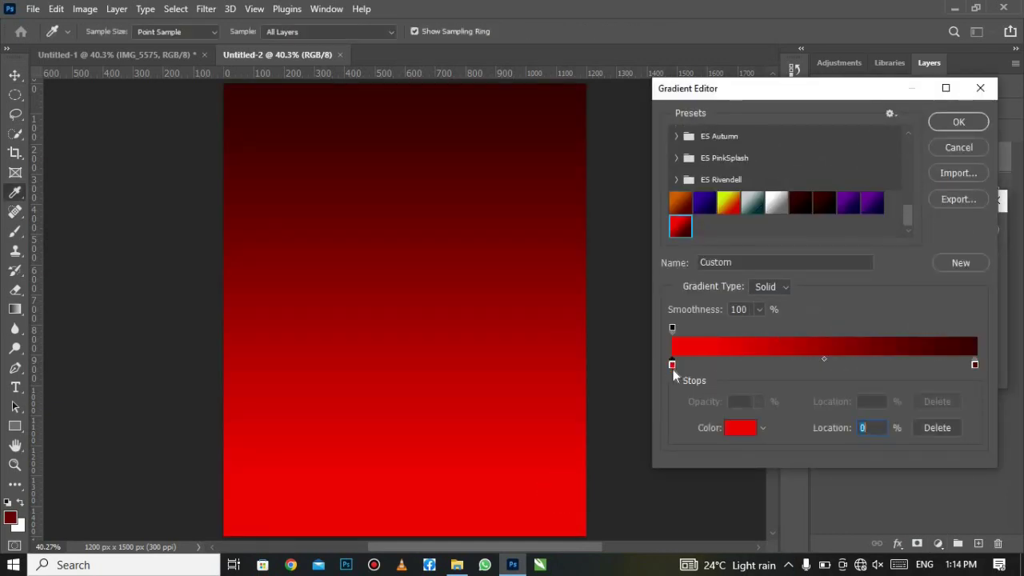
pyautogui.click(730, 430)
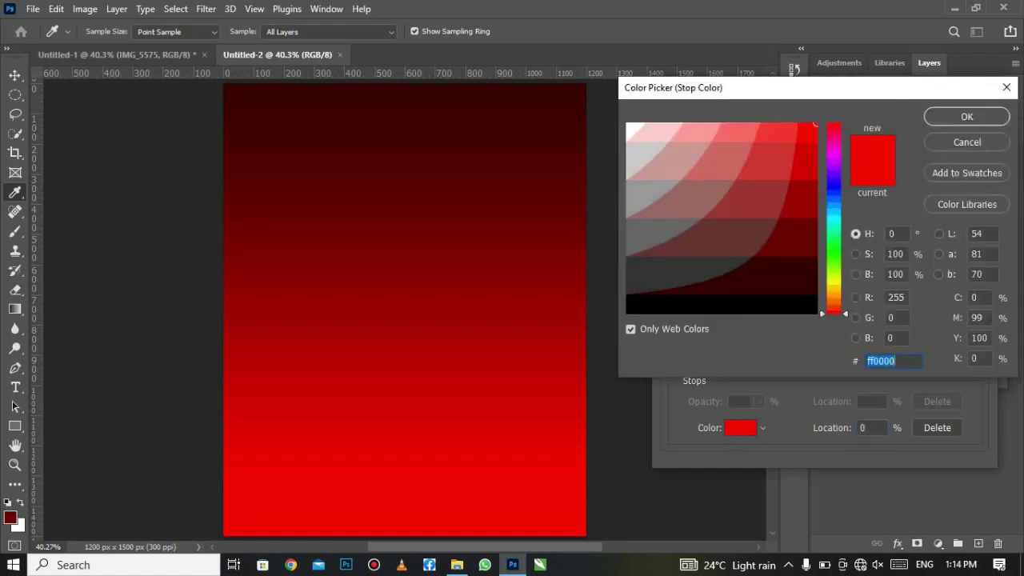
pyautogui.click(991, 112)
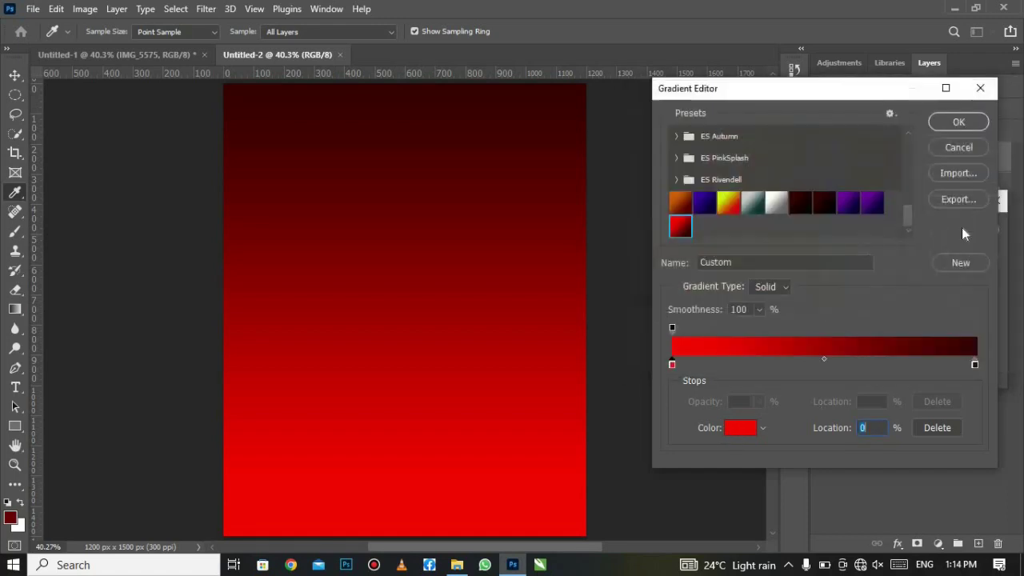
pyautogui.click(975, 365)
pyautogui.click(739, 429)
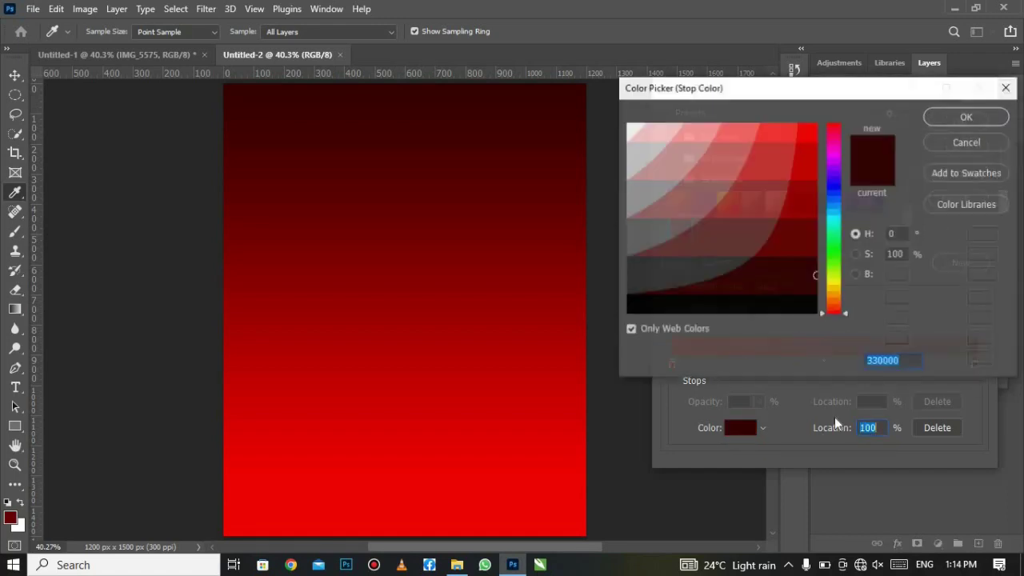
pyautogui.click(964, 118)
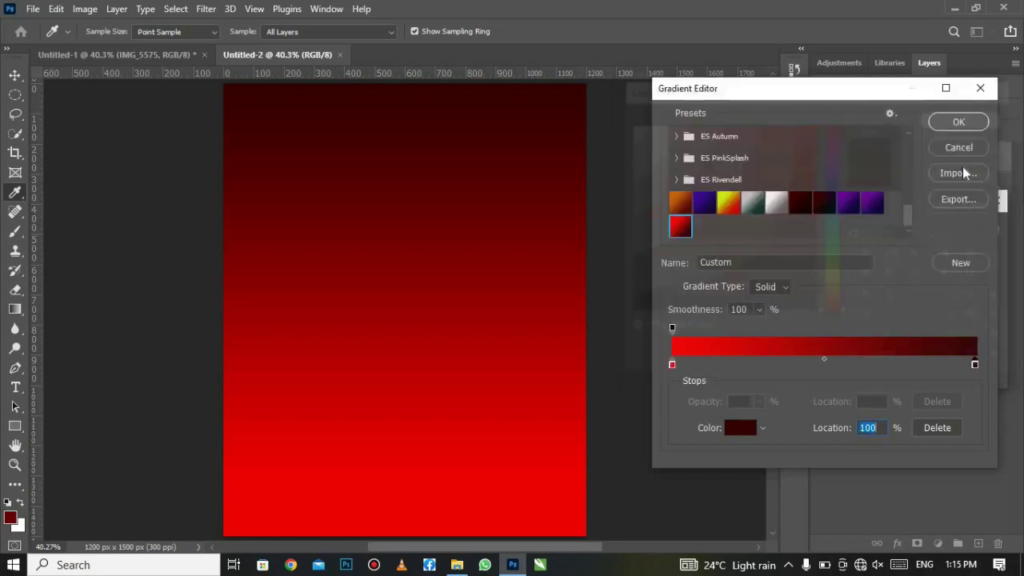
pyautogui.click(955, 119)
# Step: Make the gradient Radial with its bright centre moved toward the page top
pyautogui.click(875, 257)
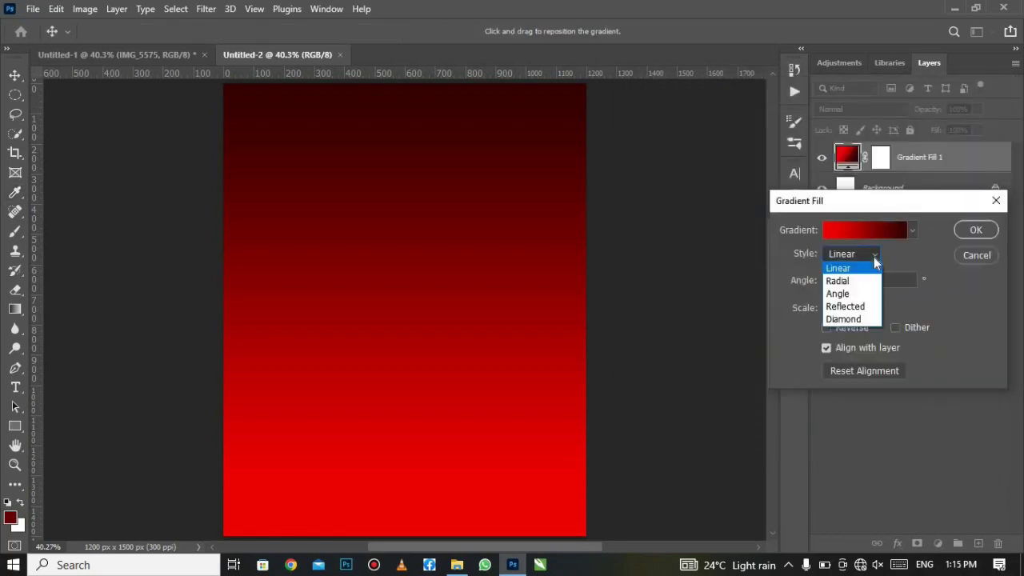
pyautogui.click(868, 281)
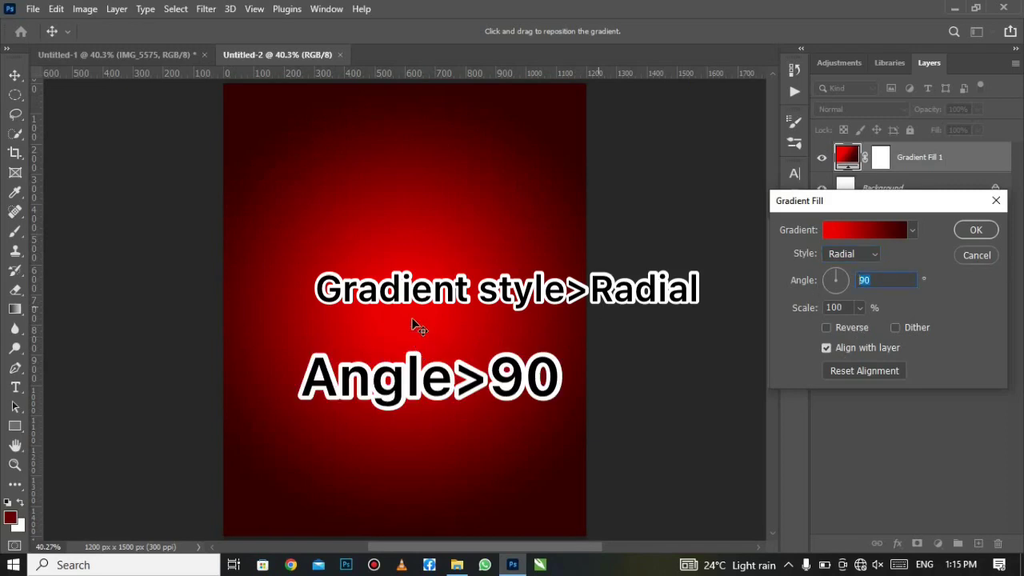
pyautogui.moveTo(386, 360); pyautogui.dragTo(406, 271)
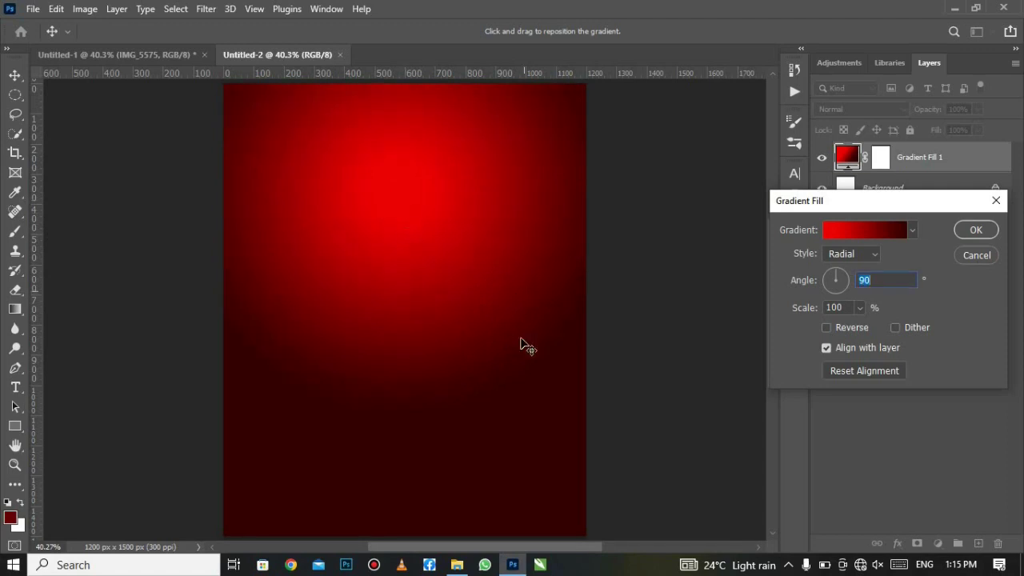
pyautogui.moveTo(487, 286); pyautogui.dragTo(485, 238)
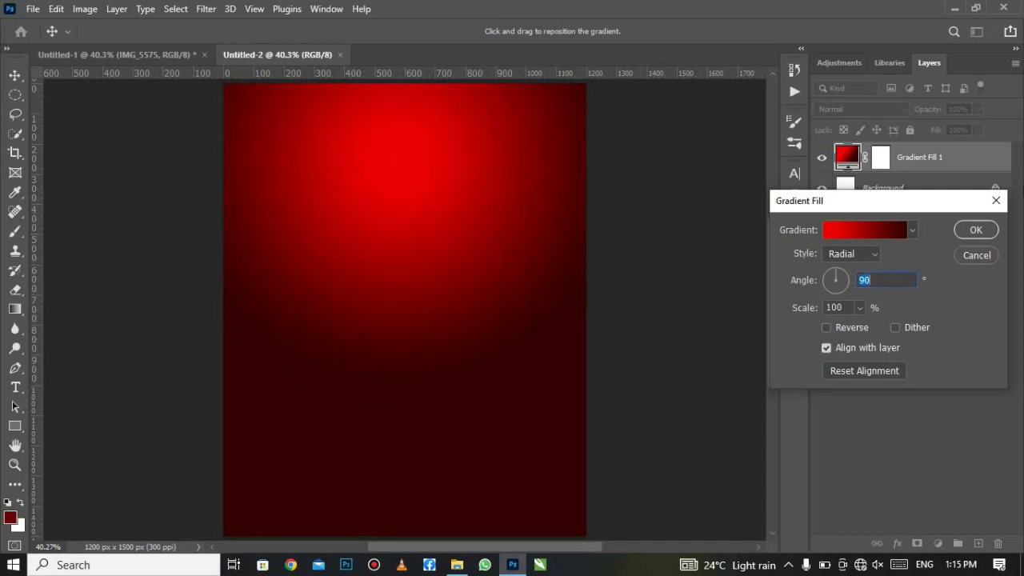
pyautogui.click(977, 230)
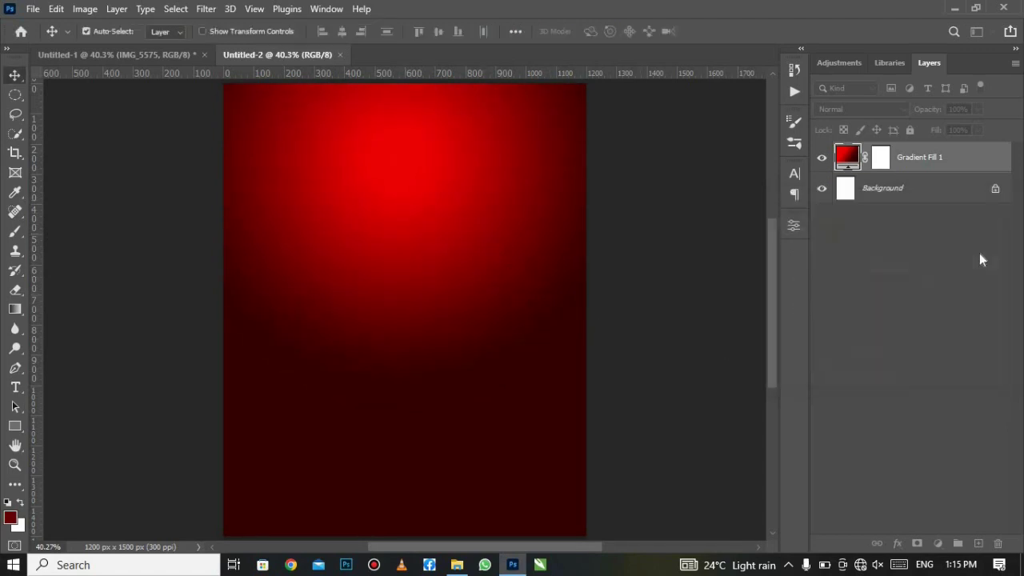
# Step: Place the flame image IMG_6580 and stretch it wider across the poster
pyautogui.click(42, 10)
pyautogui.click(117, 322)
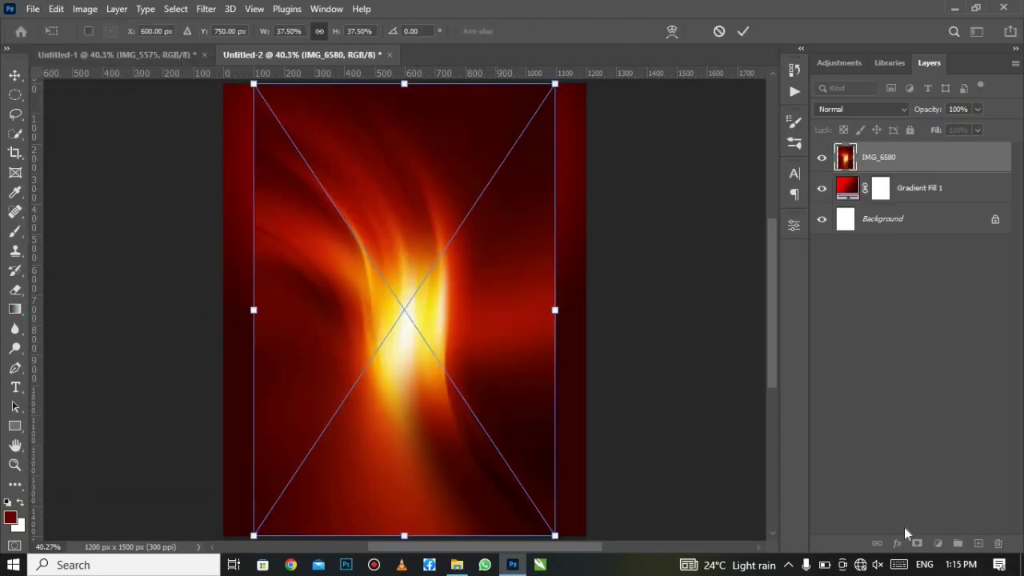
pyautogui.moveTo(255, 313); pyautogui.dragTo(224, 312)
pyautogui.moveTo(558, 304); pyautogui.dragTo(593, 309)
pyautogui.click(742, 32)
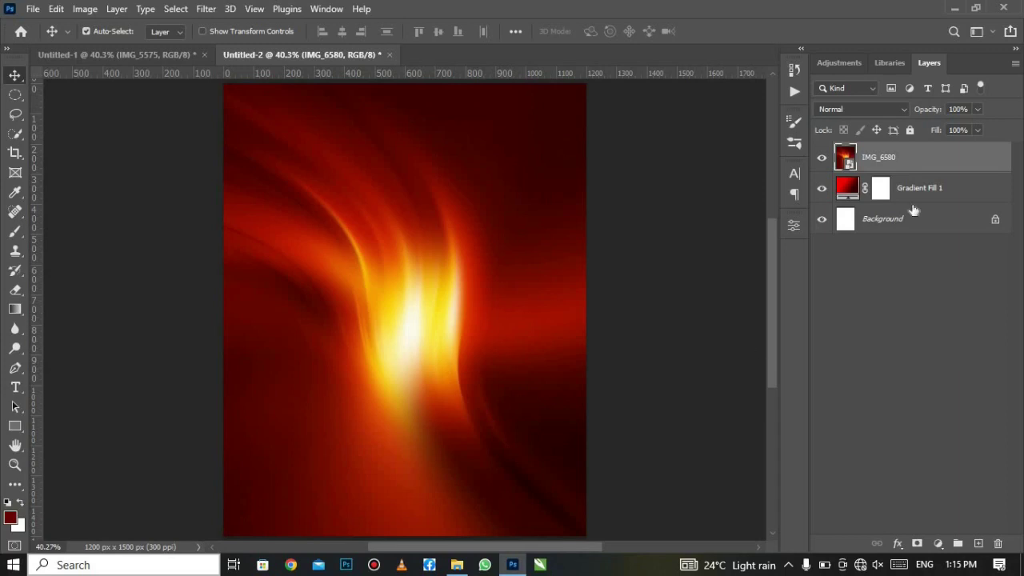
# Step: Blend the flame image in Lighten mode and give it a layer mask
pyautogui.click(853, 109)
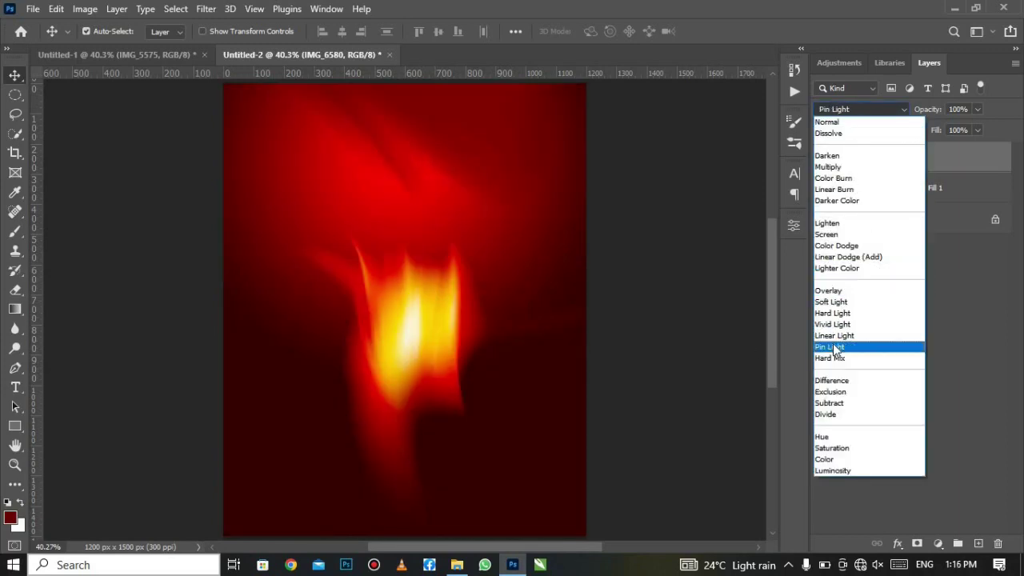
pyautogui.click(833, 225)
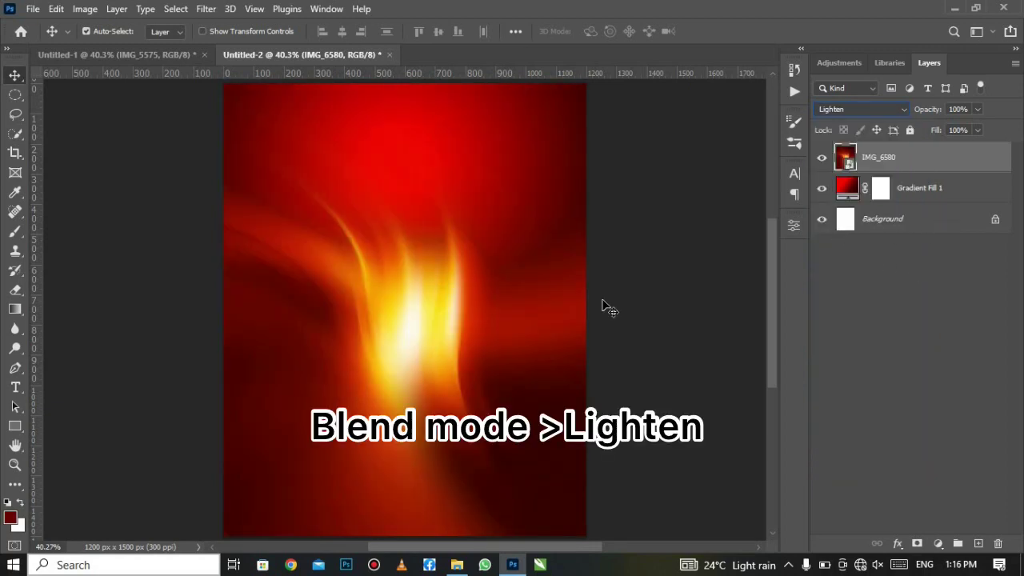
pyautogui.click(917, 543)
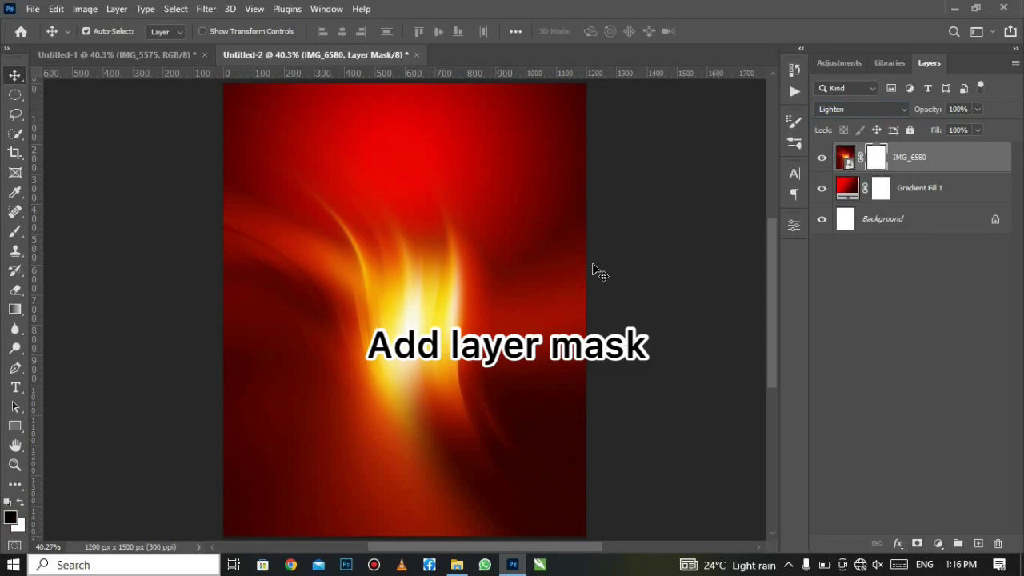
# Step: Set up a Soft Round brush with 0% hardness at 149 px
pyautogui.click(16, 234)
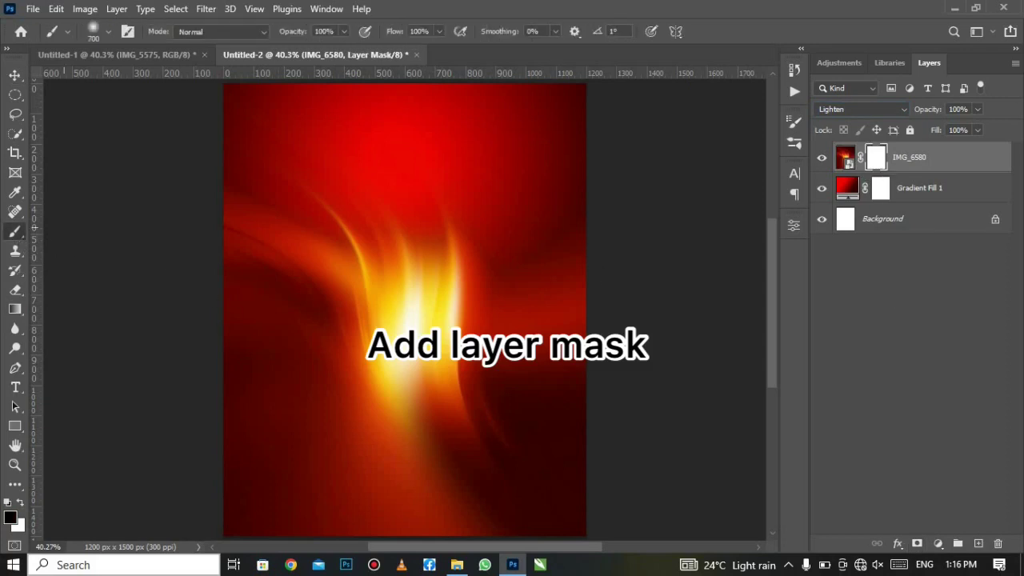
pyautogui.click(111, 35)
pyautogui.click(66, 248)
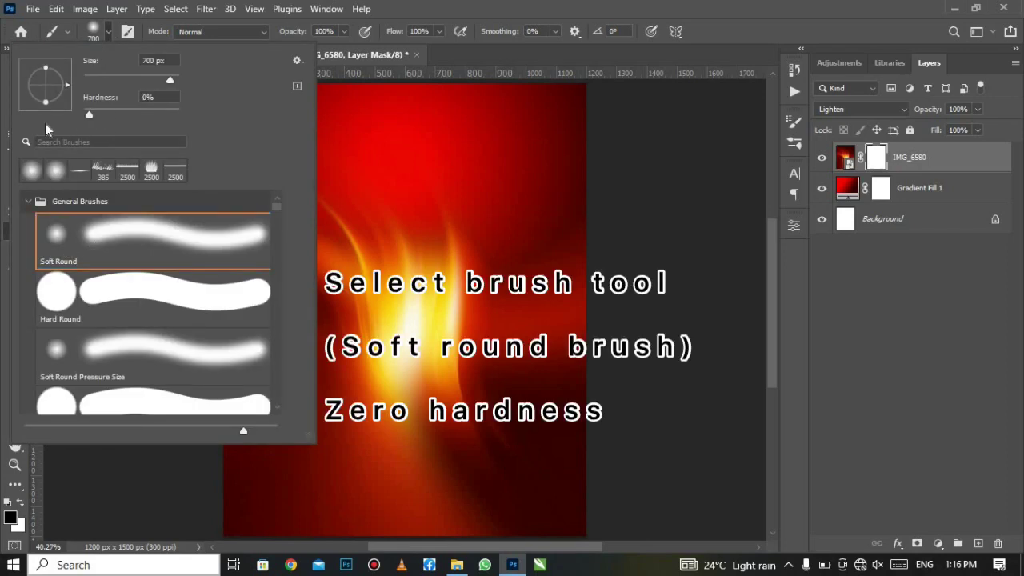
pyautogui.click(148, 97)
pyautogui.moveTo(158, 75); pyautogui.dragTo(144, 91)
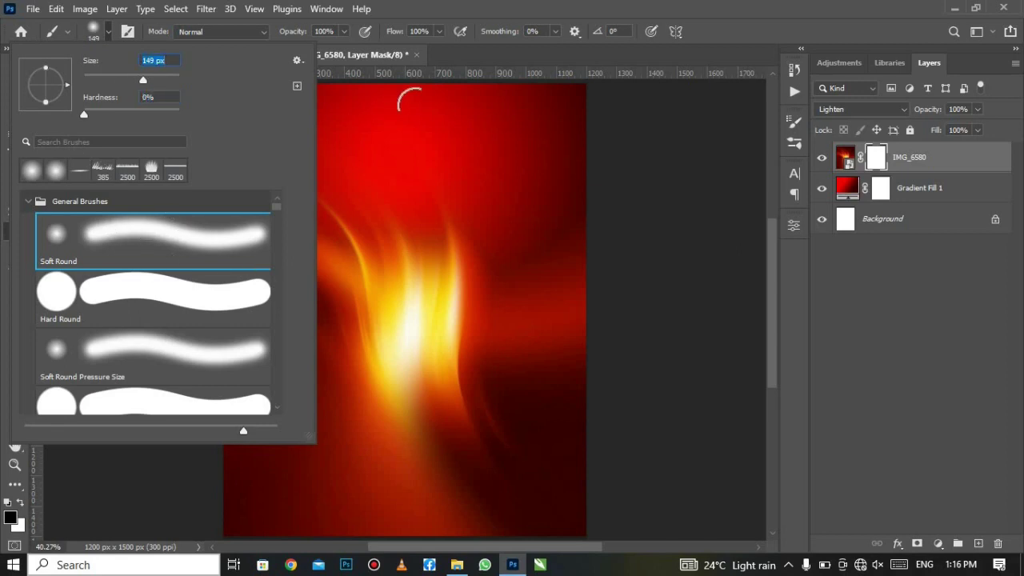
pyautogui.click(489, 53)
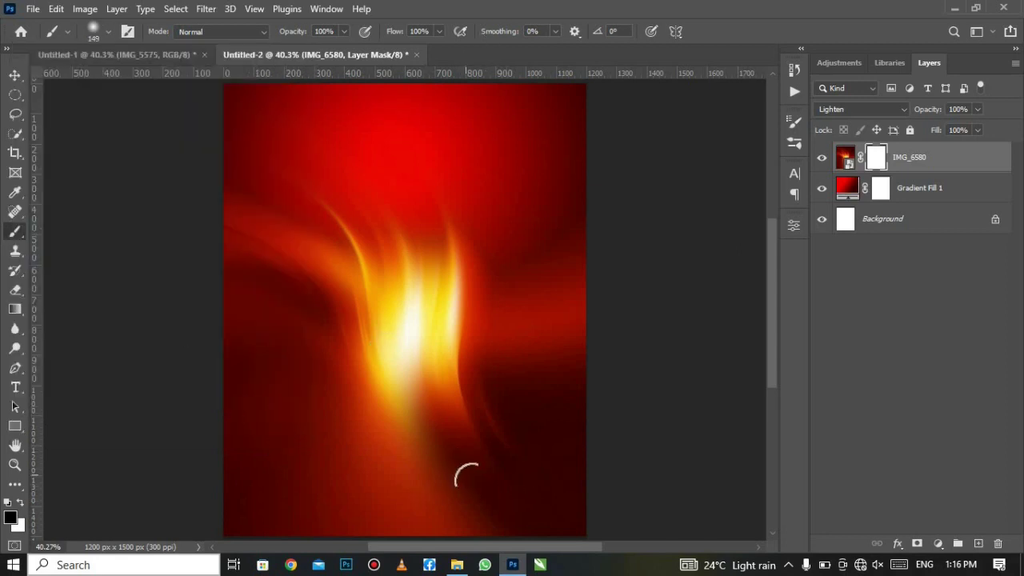
# Step: Mask out the flame's lower part and move the flame up to the page top
pyautogui.moveTo(448, 512)
pyautogui.mouseDown()
pyautogui.moveTo(298, 500)
pyautogui.moveTo(446, 475)
pyautogui.mouseUp()
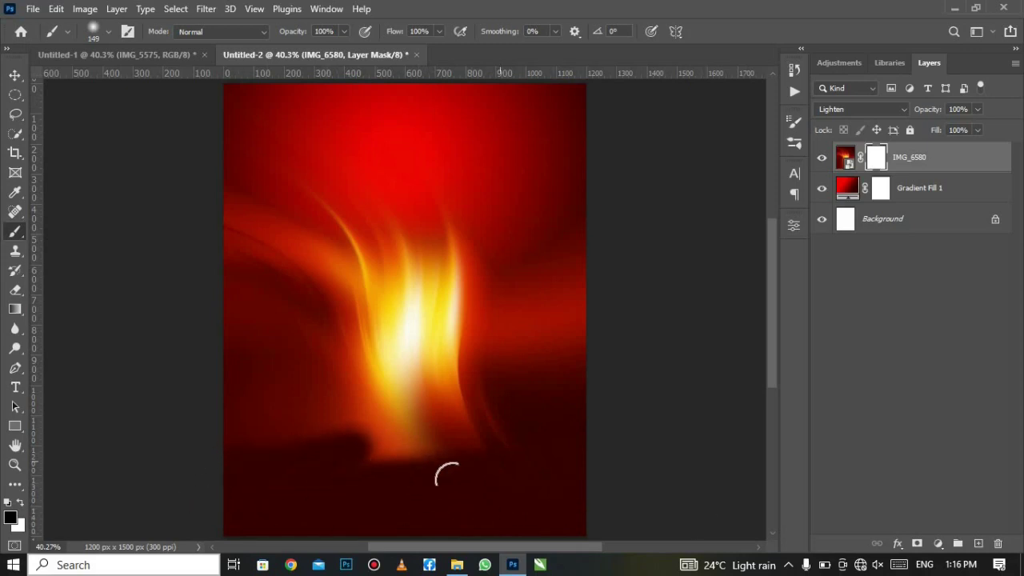
pyautogui.moveTo(365, 450); pyautogui.dragTo(480, 433)
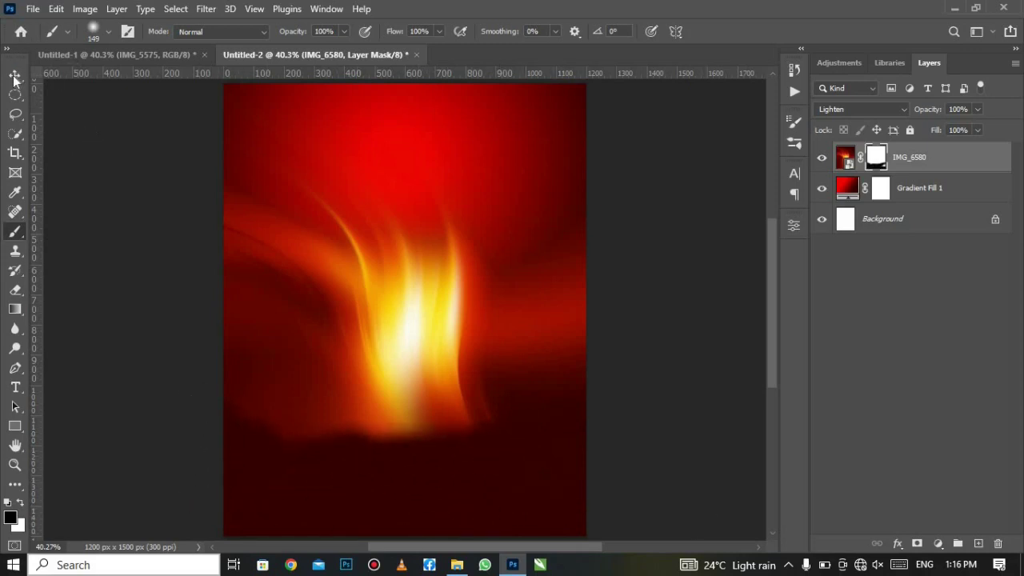
pyautogui.press('v')
pyautogui.moveTo(368, 318)
pyautogui.mouseDown()
pyautogui.moveTo(407, 215)
pyautogui.moveTo(389, 194)
pyautogui.moveTo(379, 199)
pyautogui.moveTo(382, 159)
pyautogui.mouseUp()
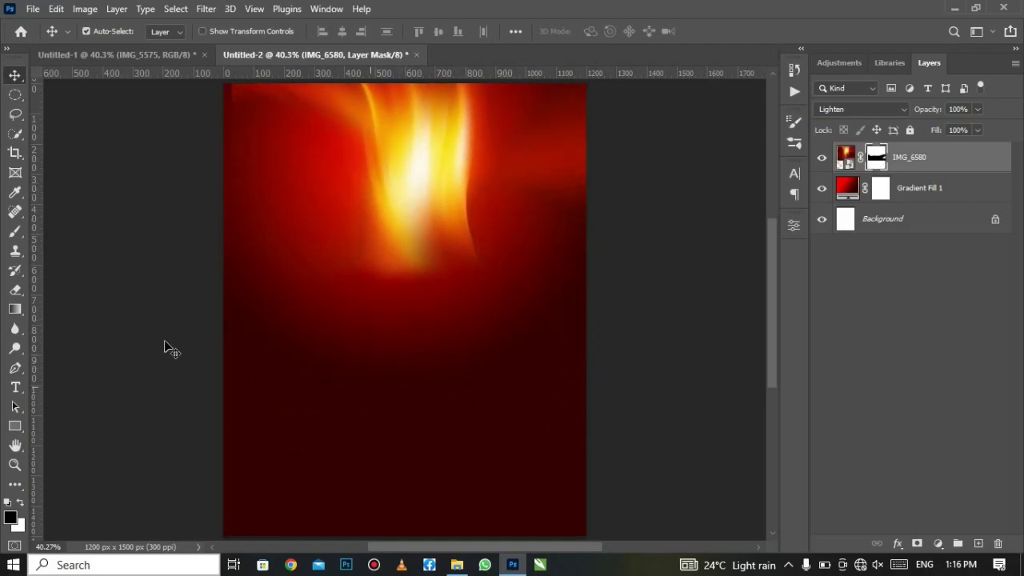
# Step: Place the crosses image IMG_5475 shifted up toward the page top
pyautogui.click(33, 9)
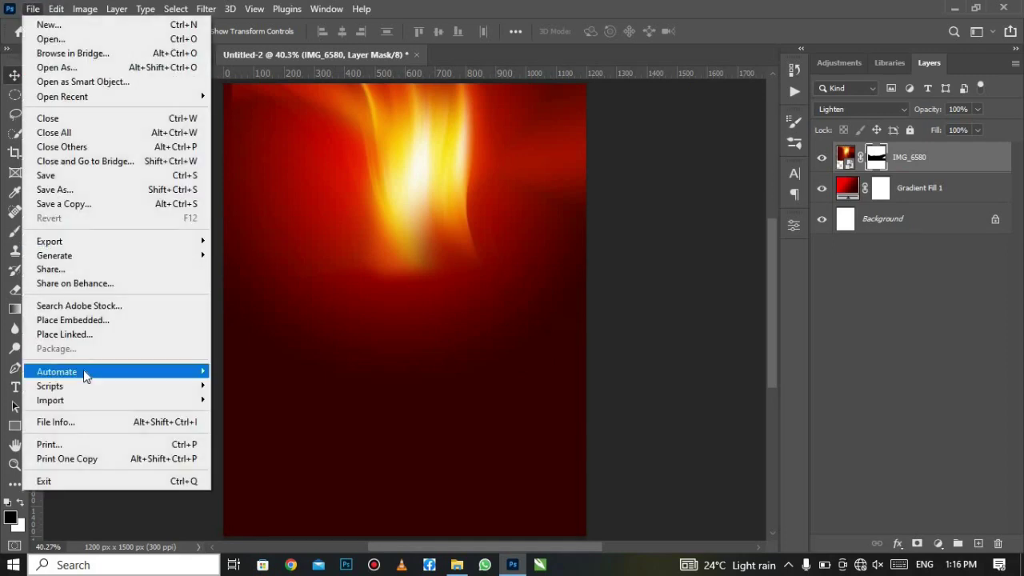
pyautogui.click(74, 317)
pyautogui.moveTo(441, 372); pyautogui.dragTo(429, 313)
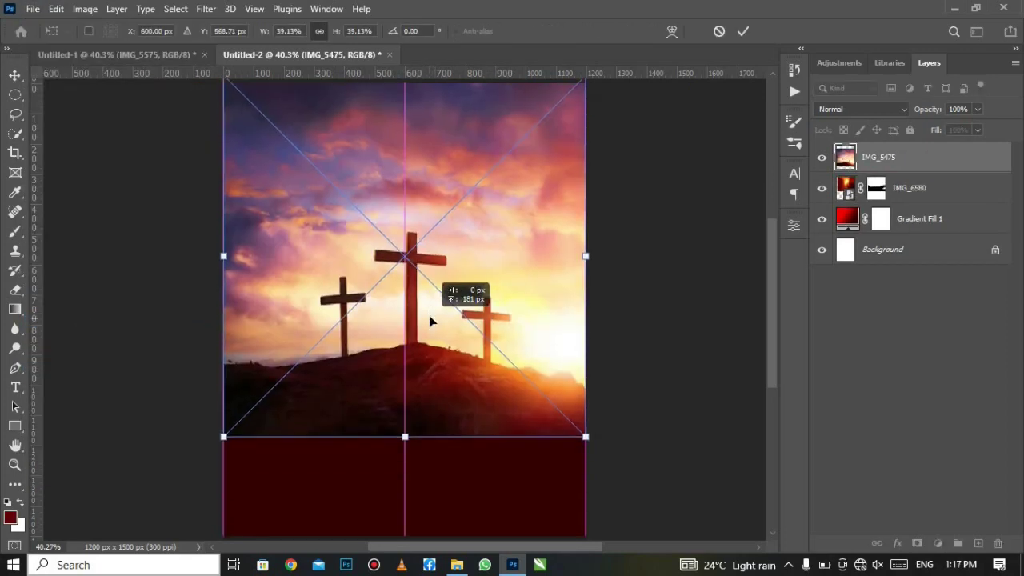
pyautogui.click(743, 31)
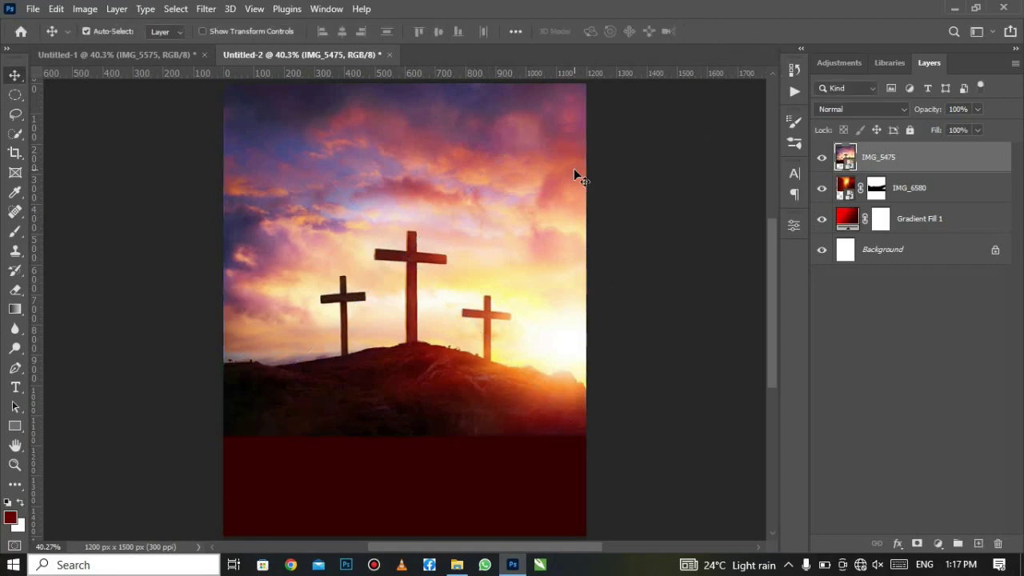
# Step: Blend the crosses photo in Soft Light and raise it so the hill sits higher
pyautogui.click(878, 109)
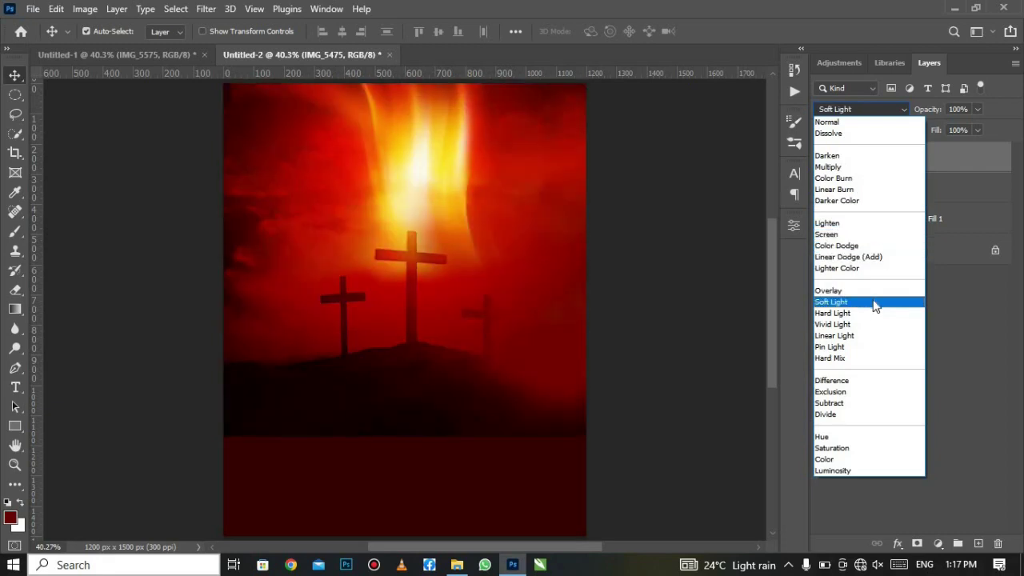
pyautogui.click(874, 303)
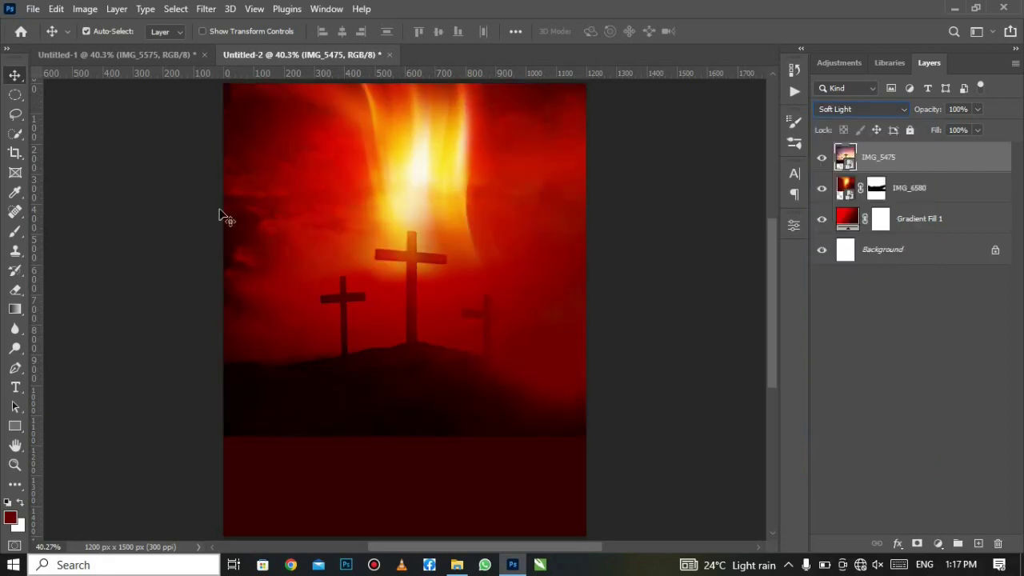
pyautogui.moveTo(480, 237); pyautogui.dragTo(483, 169)
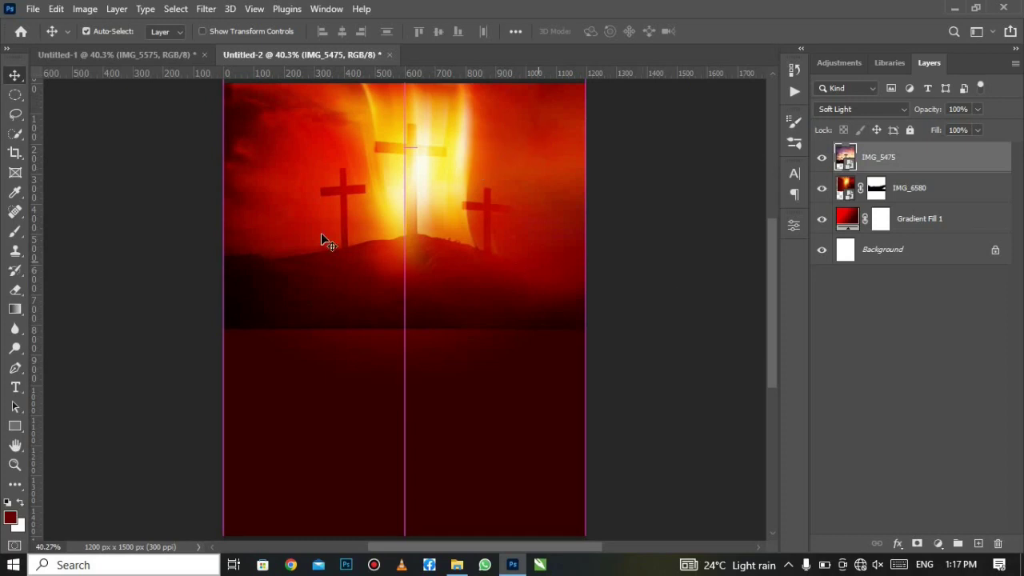
# Step: Mask the crosses photo and paint out its lower edge with a 300 px soft brush
pyautogui.click(917, 543)
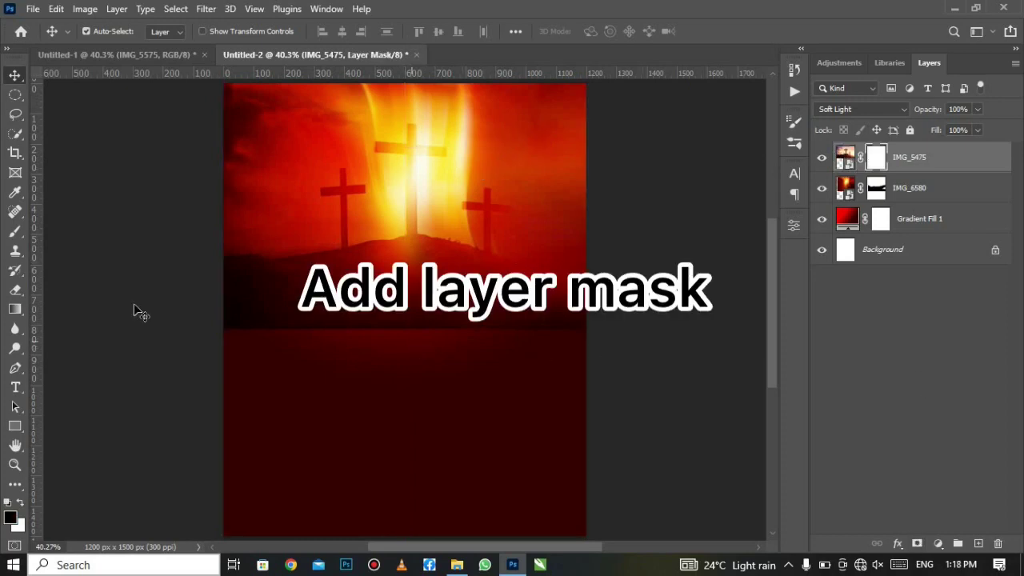
pyautogui.click(16, 231)
pyautogui.click(111, 31)
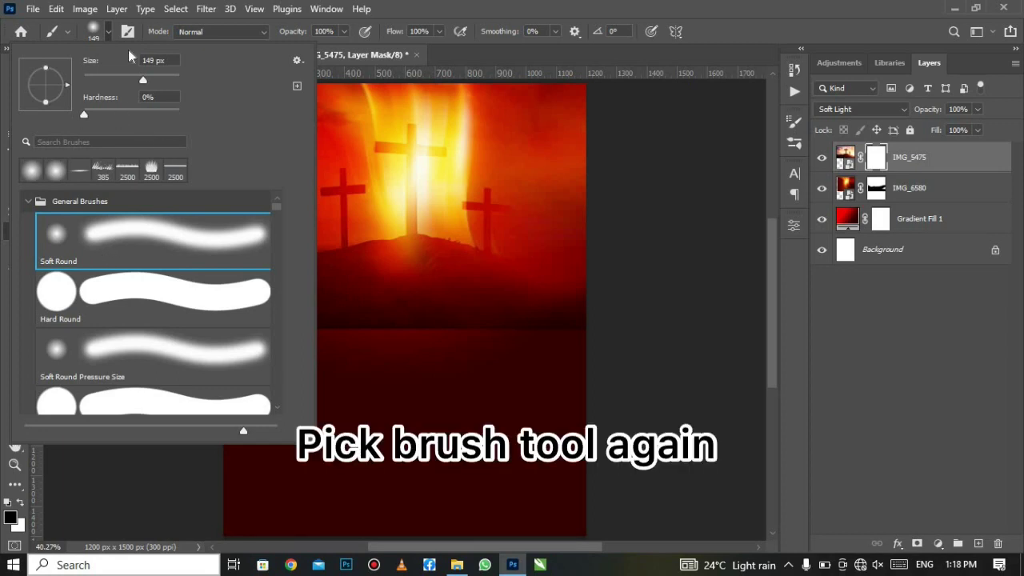
pyautogui.click(494, 50)
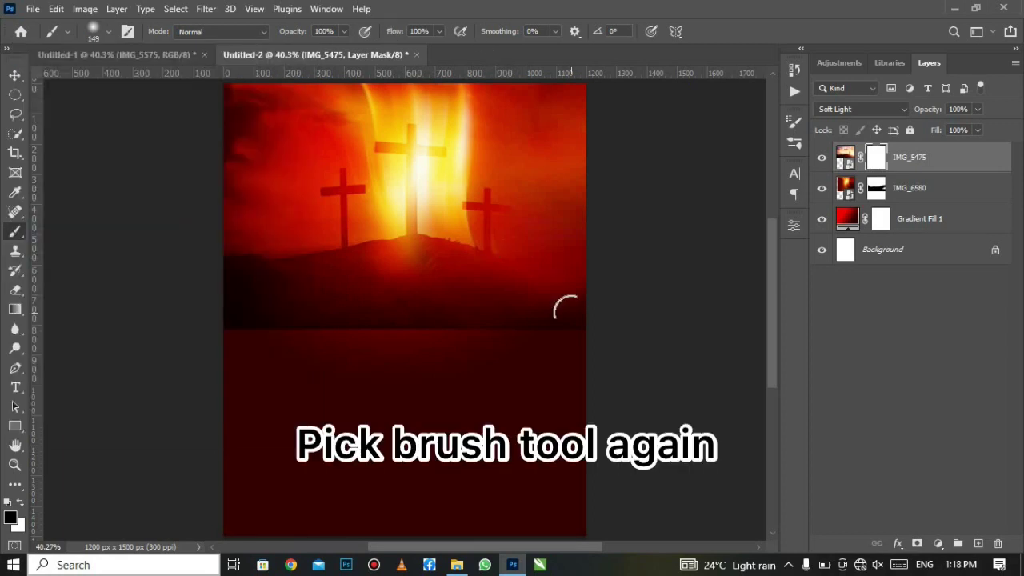
pyautogui.press(']')
pyautogui.press(']')
pyautogui.press(']')
pyautogui.scroll(1, 559, 300)
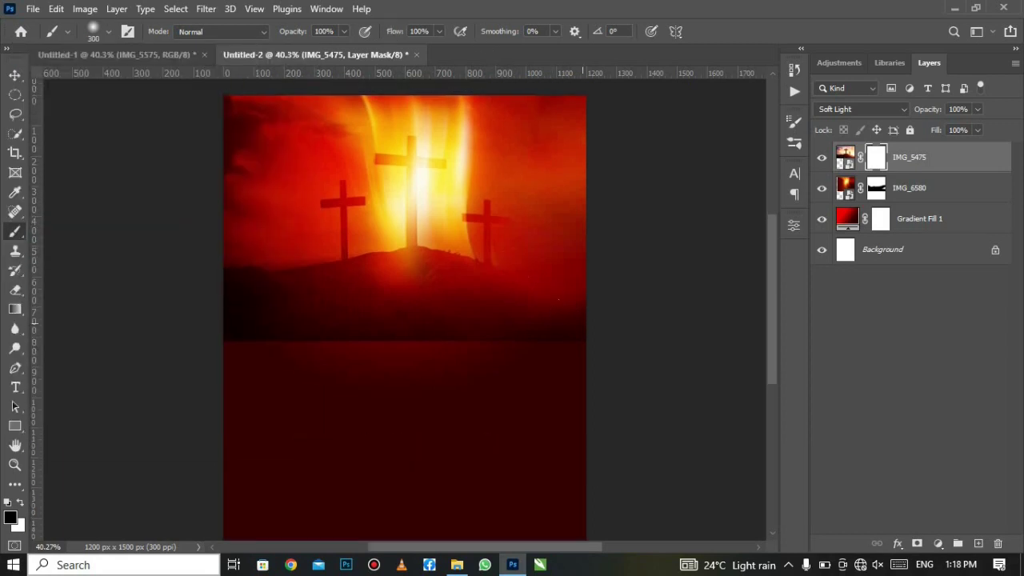
pyautogui.moveTo(558, 299); pyautogui.dragTo(201, 289)
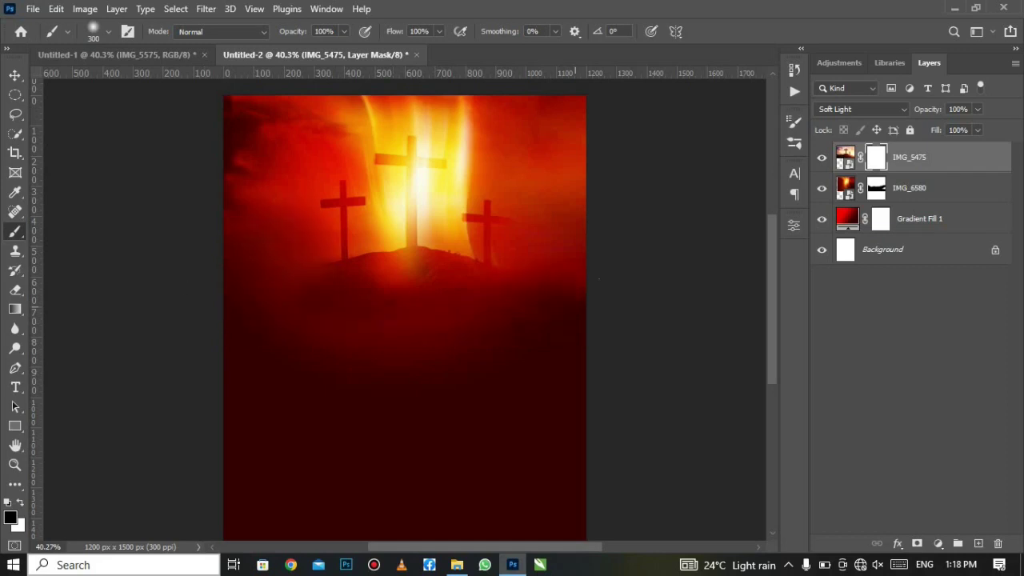
pyautogui.moveTo(320, 288); pyautogui.dragTo(520, 259)
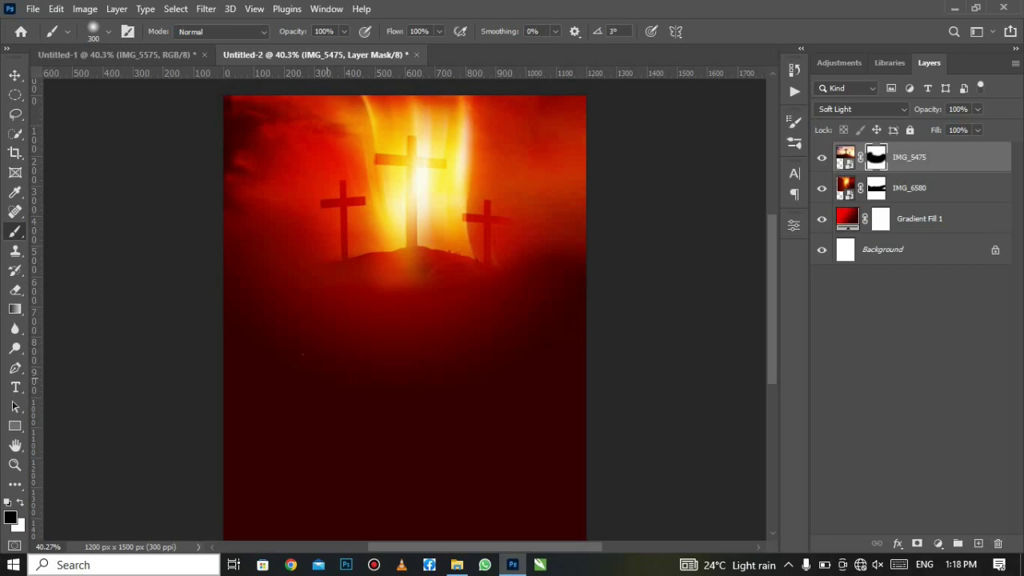
# Step: Place the concert photo IMG_5575 near the poster's top
pyautogui.click(15, 75)
pyautogui.click(33, 9)
pyautogui.click(75, 320)
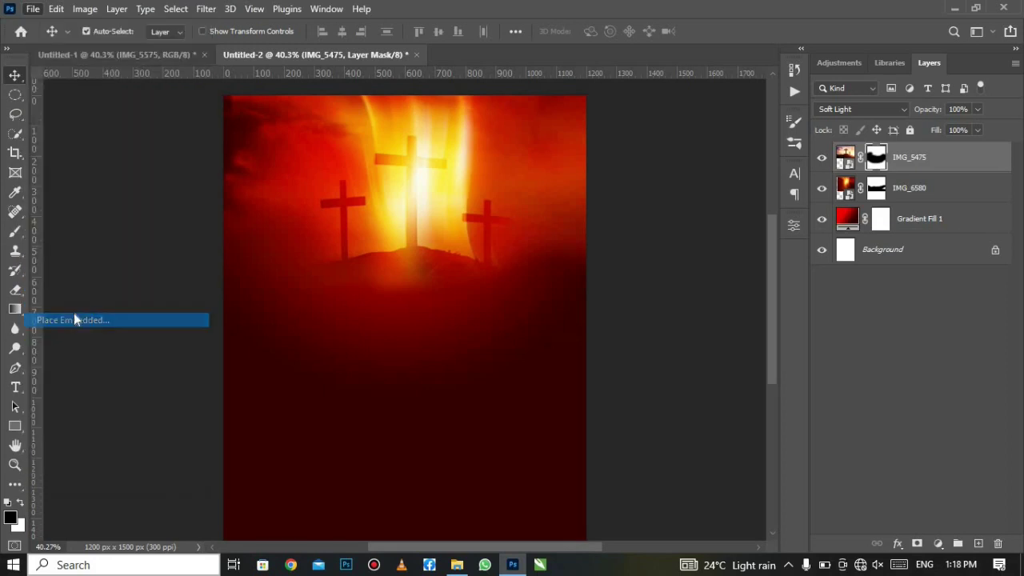
pyautogui.moveTo(429, 263); pyautogui.dragTo(430, 247)
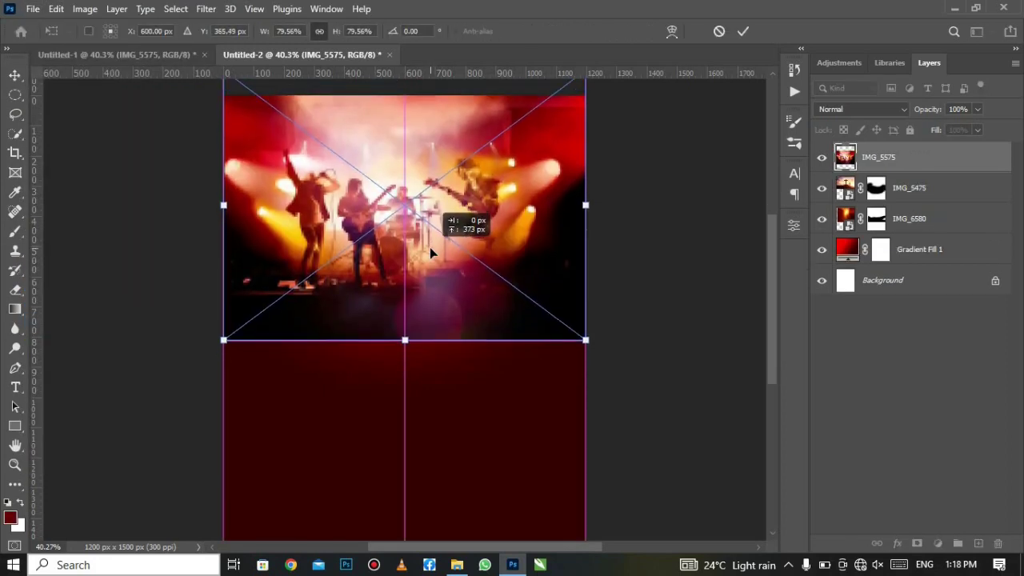
pyautogui.click(743, 31)
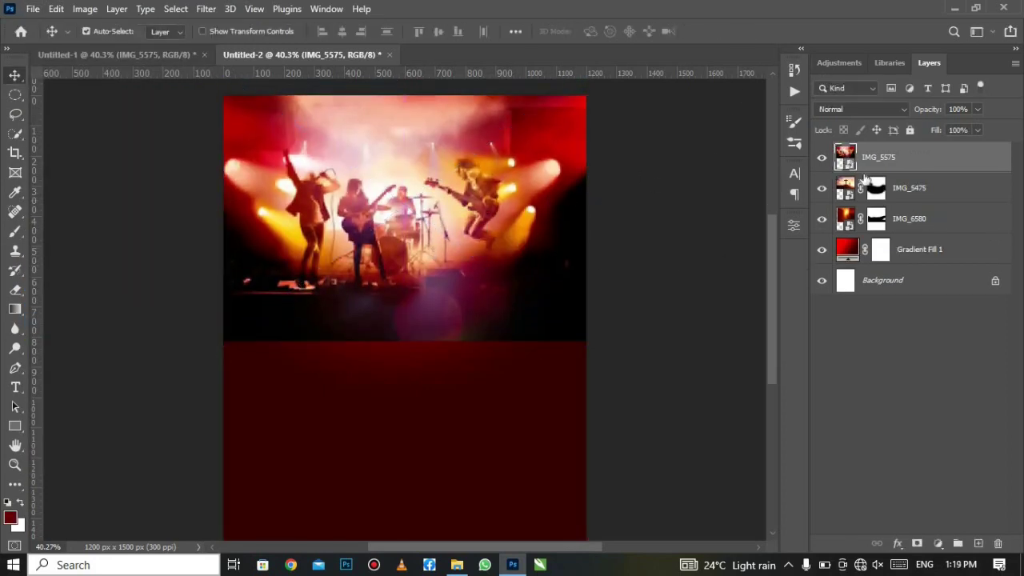
# Step: Set the concert photo to Lighten blending with a Gaussian Blur of about 5.6 px
pyautogui.click(846, 110)
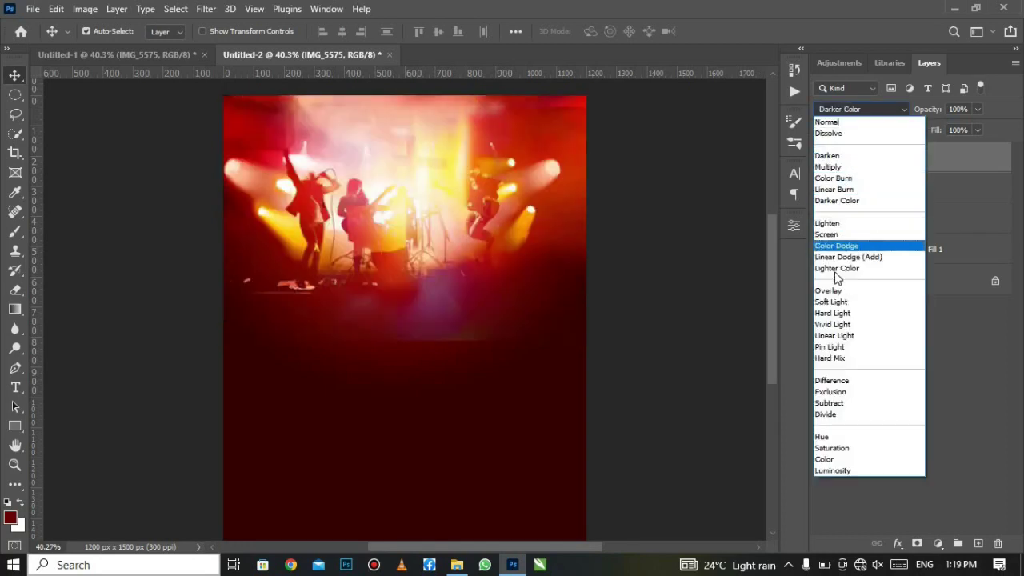
pyautogui.click(830, 225)
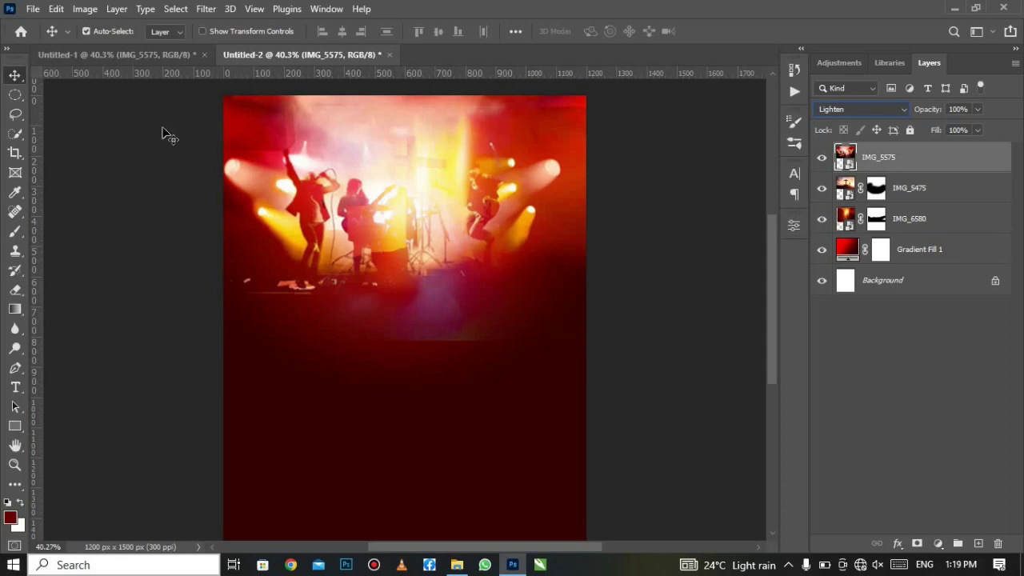
pyautogui.click(211, 9)
pyautogui.moveTo(215, 200)
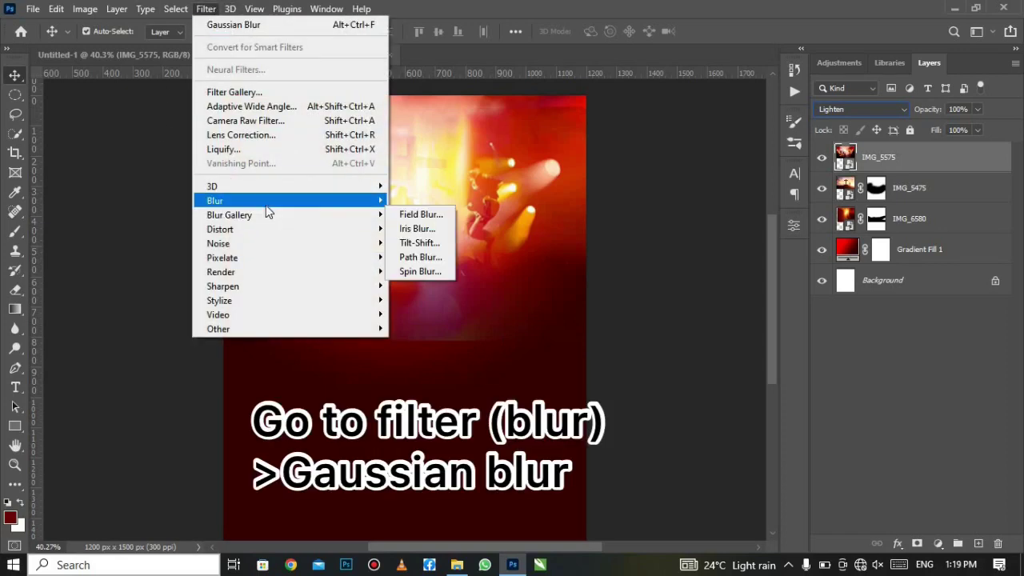
pyautogui.click(456, 257)
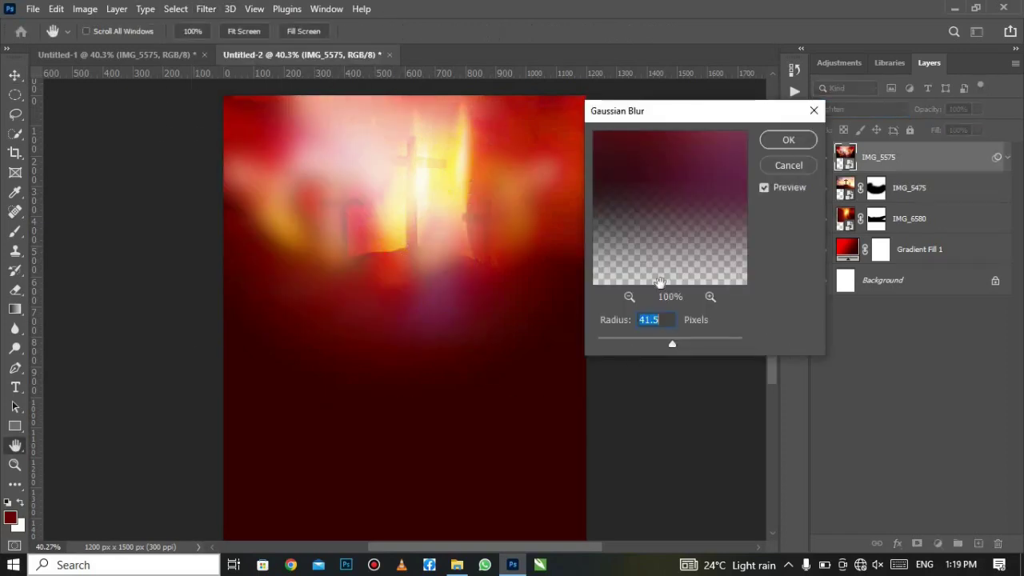
pyautogui.moveTo(653, 349); pyautogui.dragTo(640, 346)
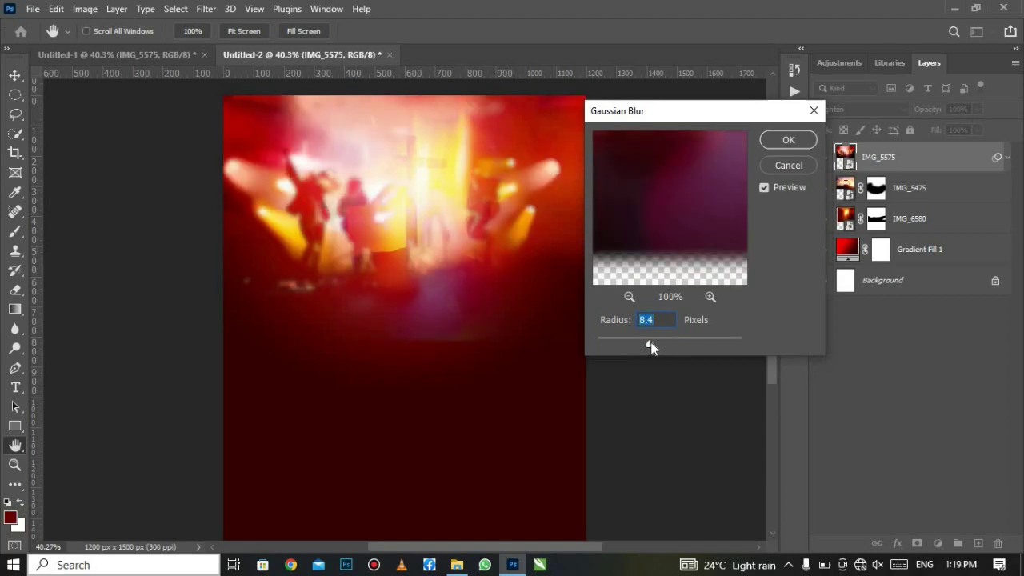
pyautogui.moveTo(652, 342); pyautogui.dragTo(646, 345)
pyautogui.moveTo(655, 349)
pyautogui.mouseDown()
pyautogui.moveTo(633, 352)
pyautogui.moveTo(640, 341)
pyautogui.mouseUp()
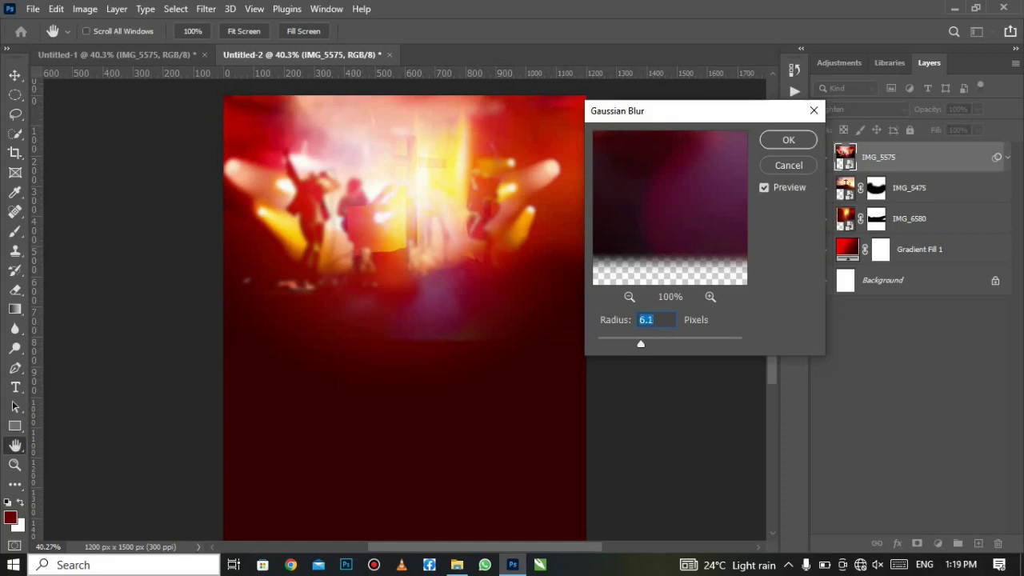
pyautogui.press('Down')
pyautogui.press('Down')
pyautogui.press('Down')
pyautogui.press('Up')
pyautogui.click(796, 146)
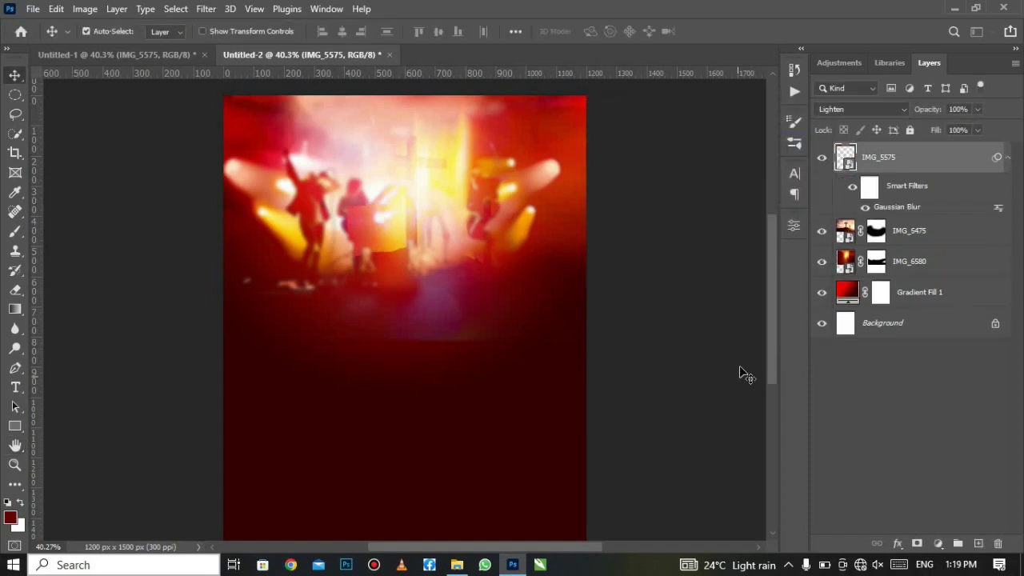
pyautogui.click(33, 9)
# Step: Place the blue texture IMG_5423 scaled to fill the poster, blended in Soft Light
pyautogui.click(107, 324)
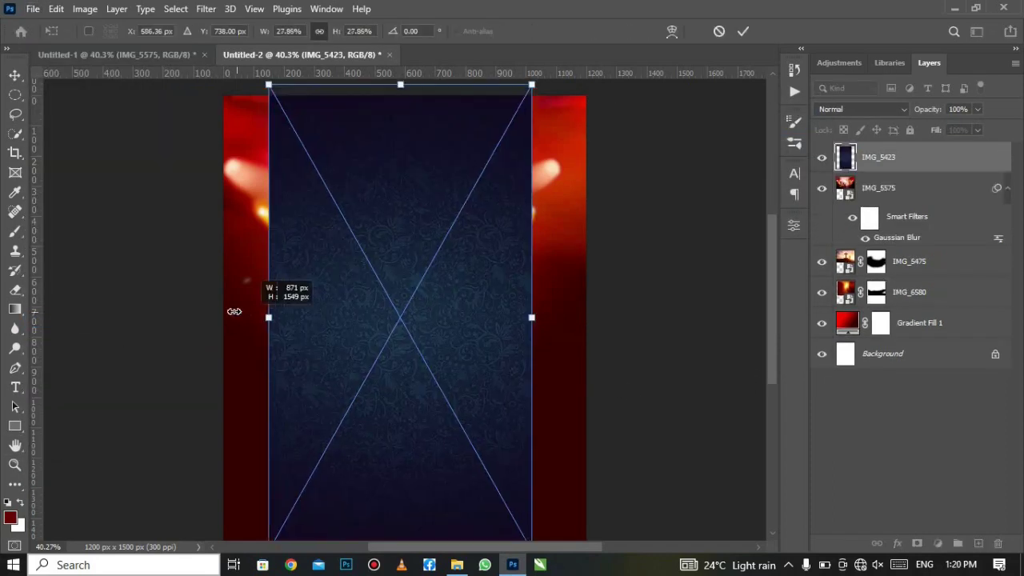
pyautogui.moveTo(233, 312); pyautogui.dragTo(214, 318)
pyautogui.moveTo(532, 317); pyautogui.dragTo(601, 317)
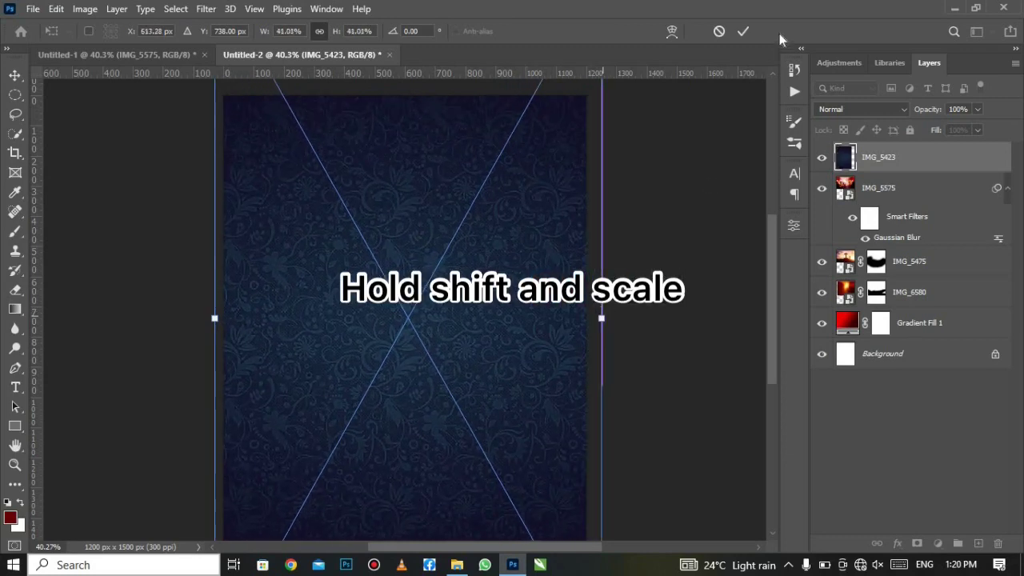
pyautogui.click(743, 32)
pyautogui.hotkey('shift', 'alt', 'f')
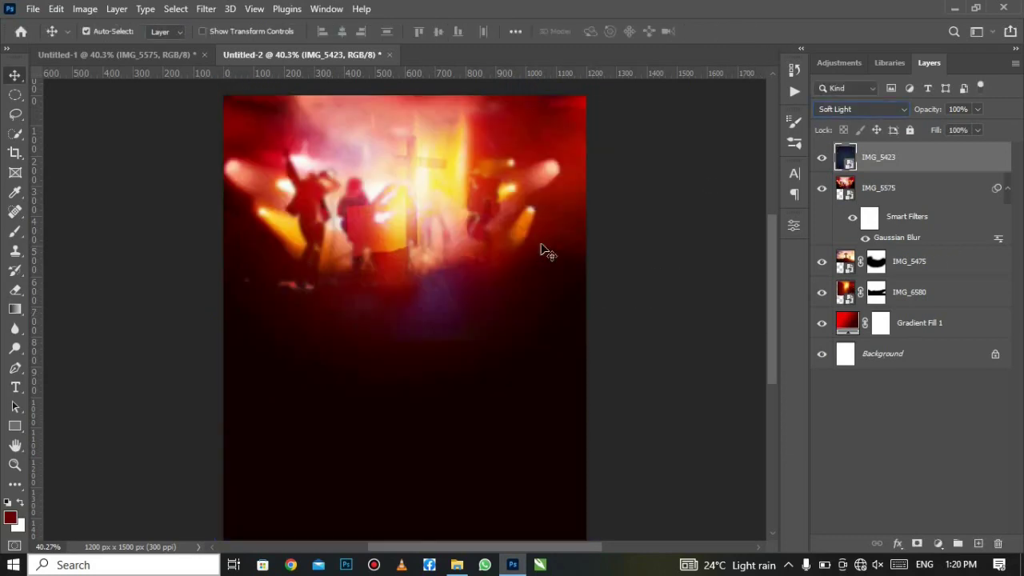
# Step: Apply a 15.3 px Gaussian Blur to the texture
pyautogui.click(204, 9)
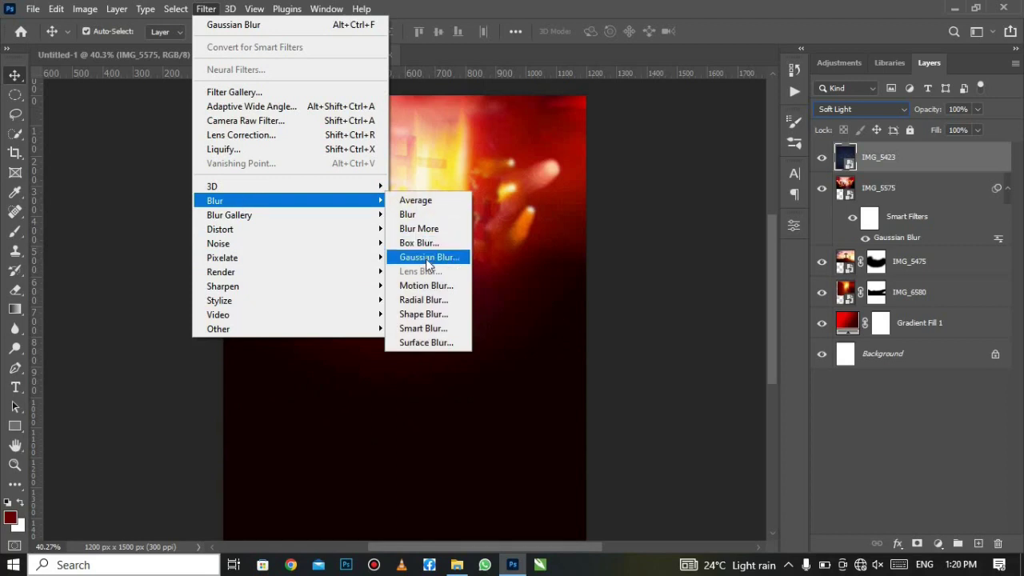
pyautogui.click(426, 258)
pyautogui.moveTo(642, 346); pyautogui.dragTo(651, 348)
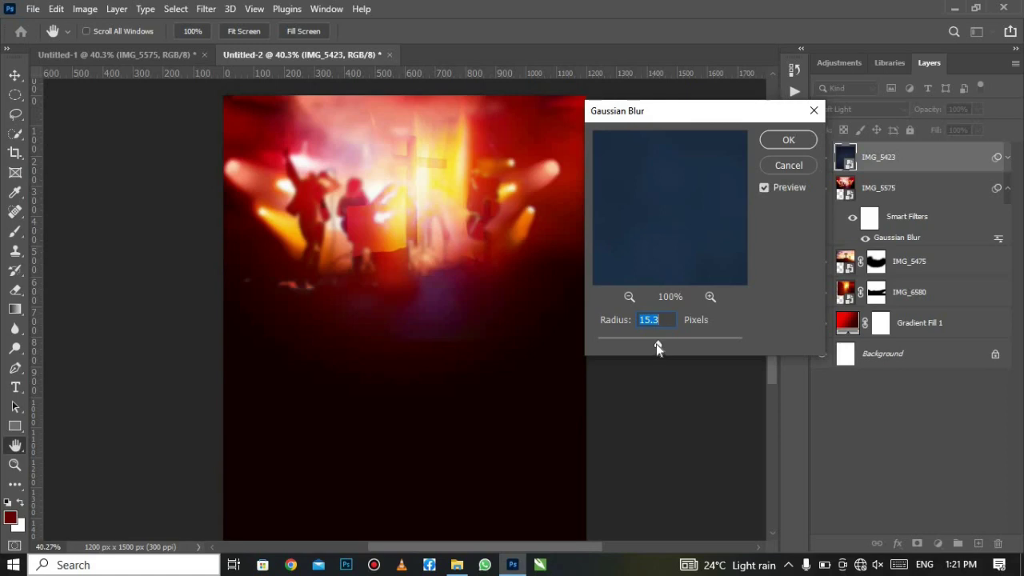
pyautogui.click(773, 141)
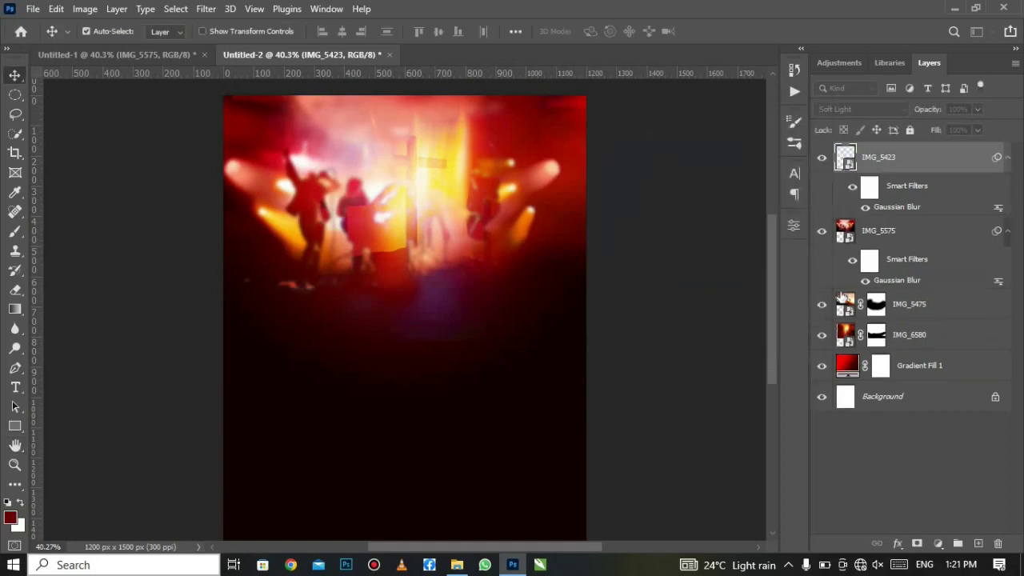
# Step: Review the layers and switch the IMG_5423 texture to Subtract blending
pyautogui.click(845, 331)
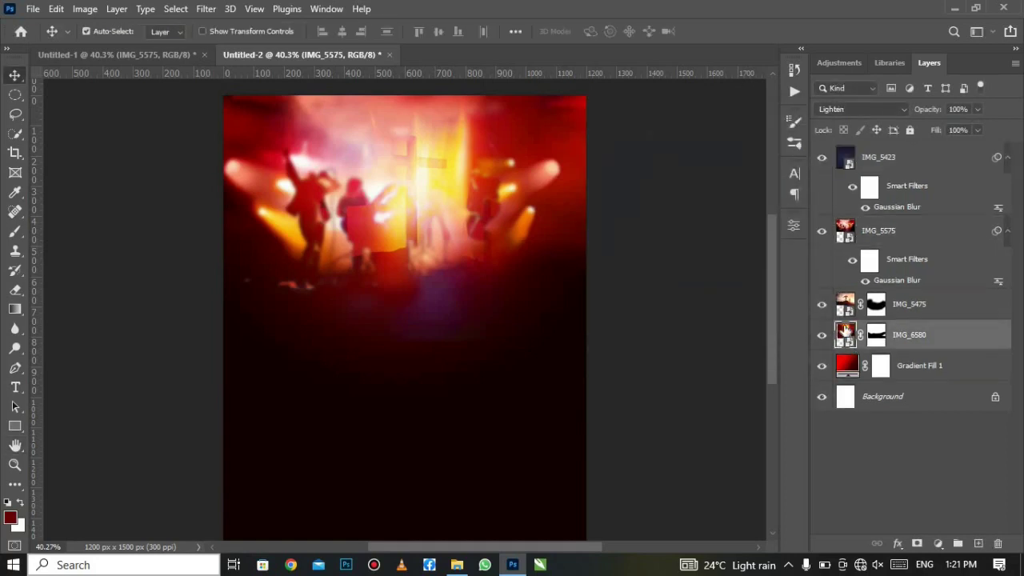
pyautogui.click(849, 312)
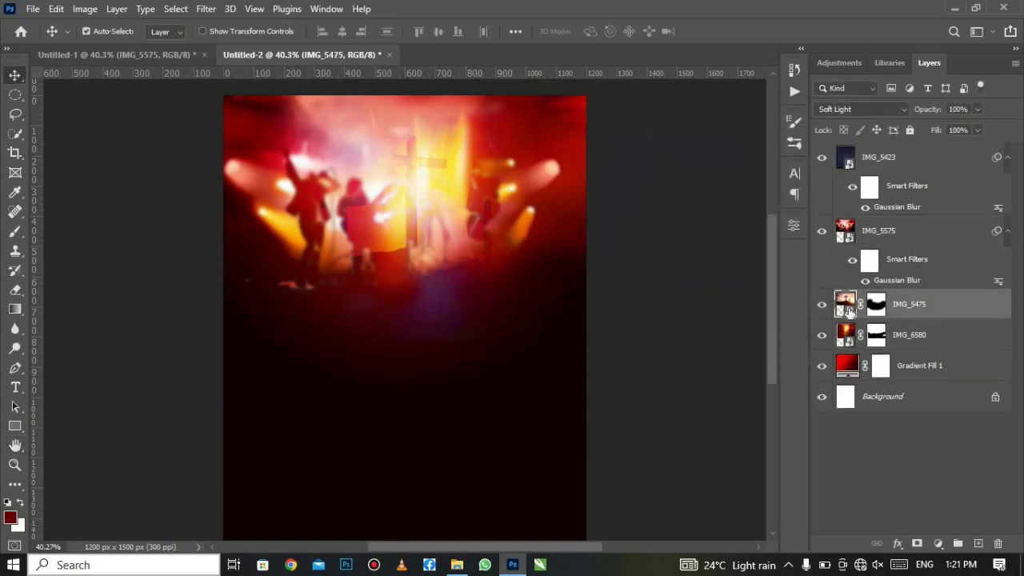
pyautogui.click(849, 236)
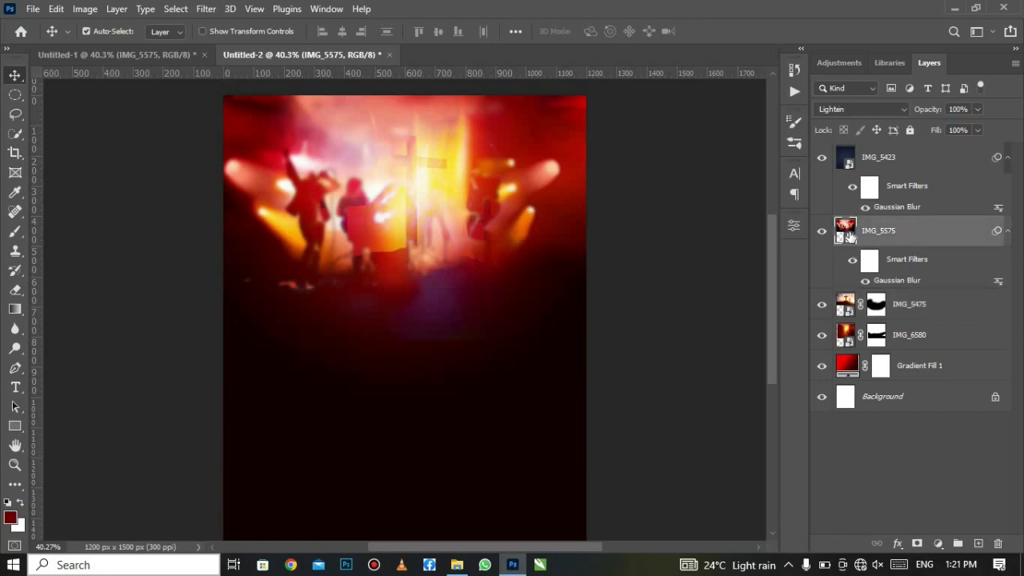
pyautogui.click(847, 164)
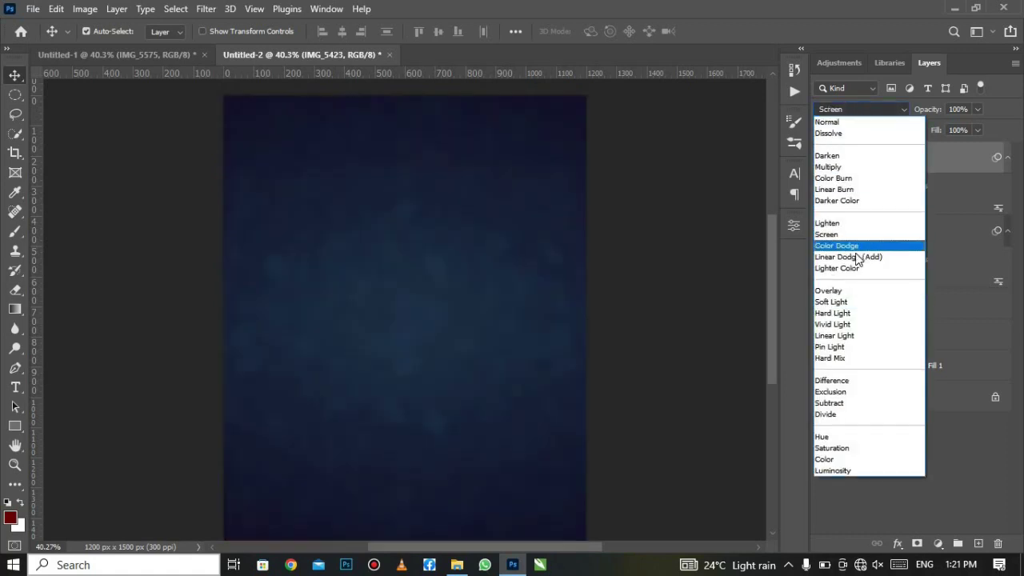
pyautogui.click(855, 406)
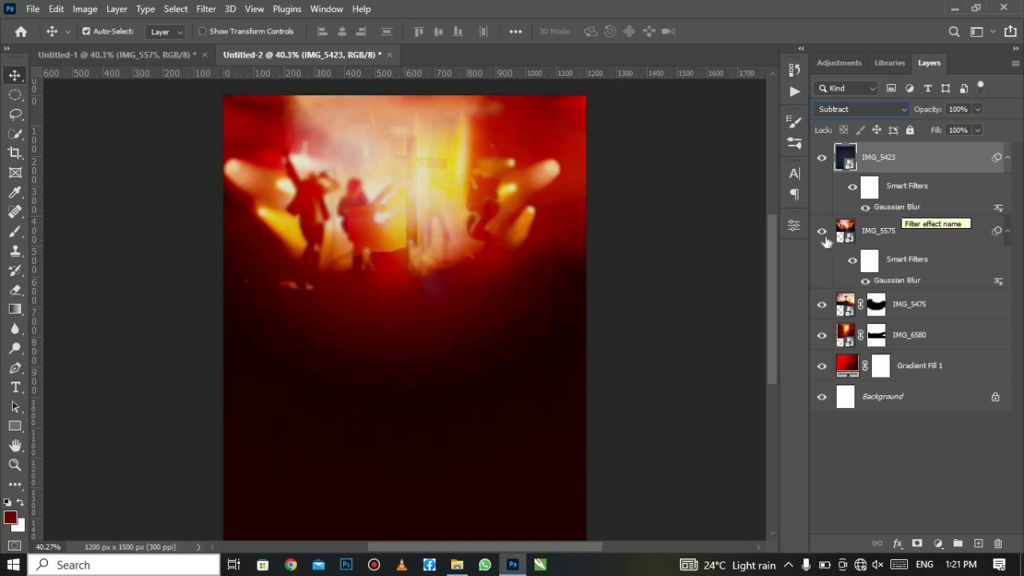
pyautogui.click(938, 366)
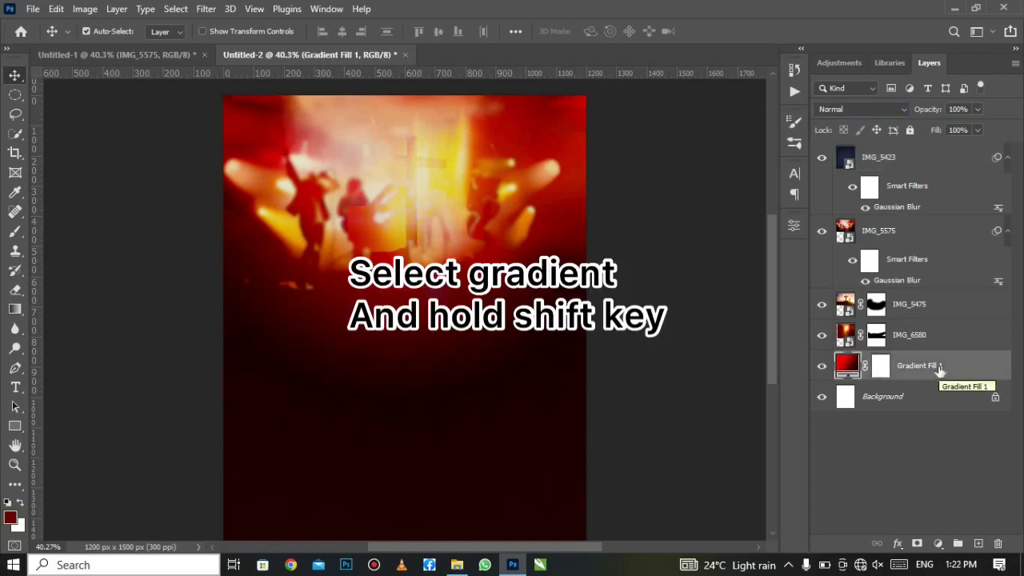
# Step: Group Gradient Fill 1 through IMG_5423 into a group named BACKGROUND
pyautogui.keyDown('shift'); pyautogui.click(920, 159); pyautogui.keyUp('shift')
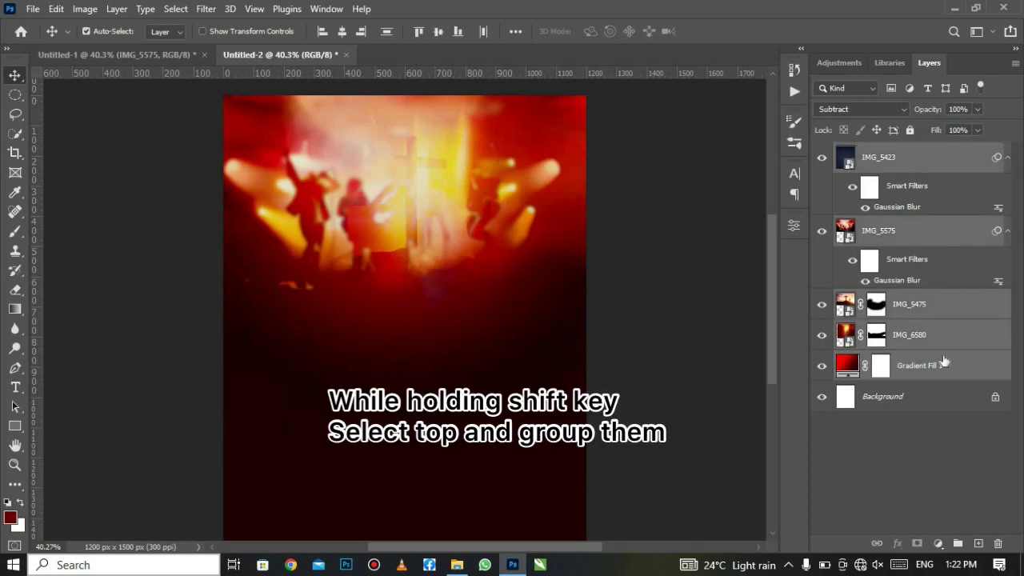
pyautogui.click(957, 543)
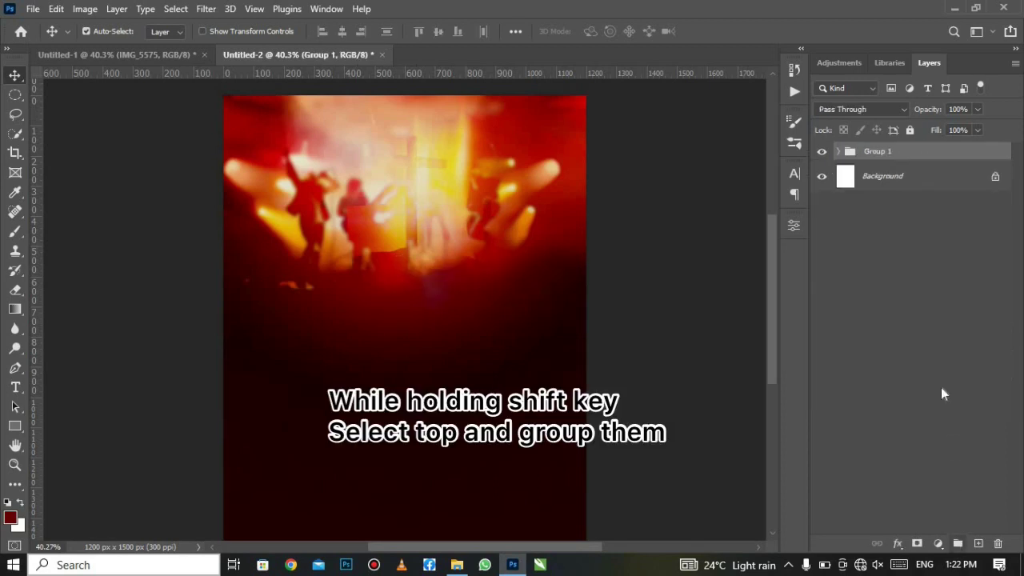
pyautogui.doubleClick(879, 151)
pyautogui.write('BACKGROU')
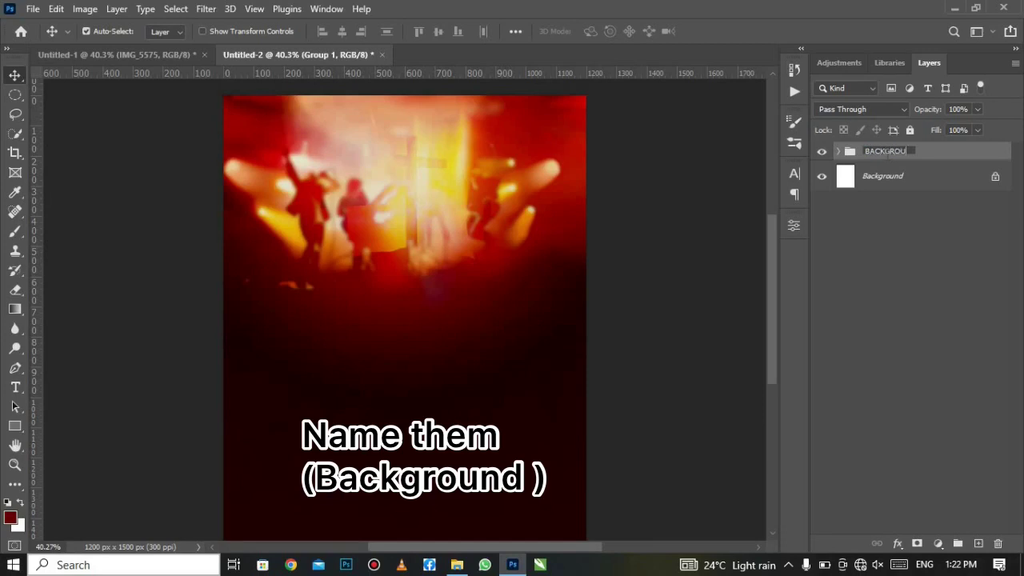
pyautogui.write('ND')
pyautogui.press('Return')
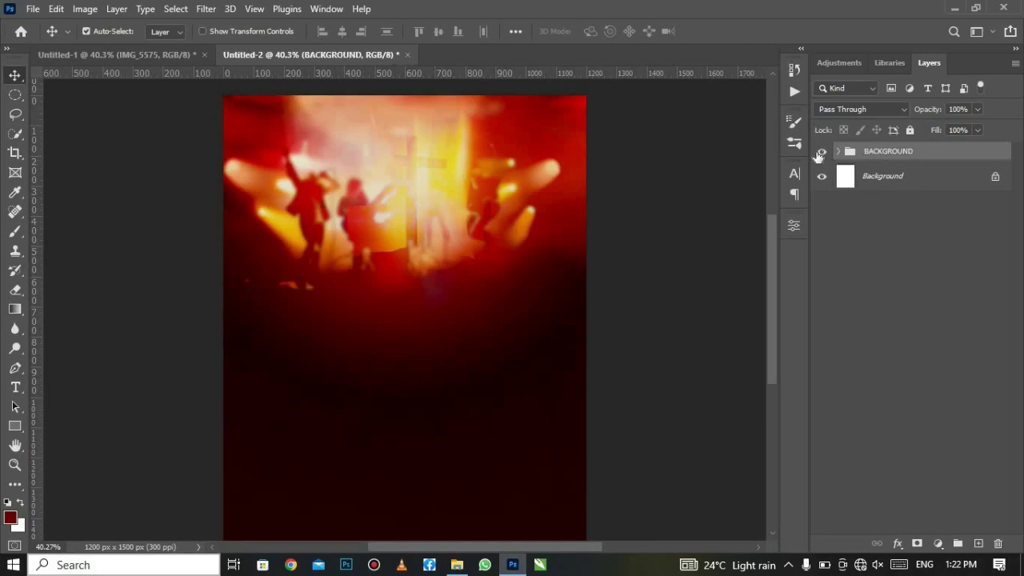
# Step: Check the BACKGROUND group and make the IMG_5575 concert layer visible again
pyautogui.click(822, 152)
pyautogui.click(822, 152)
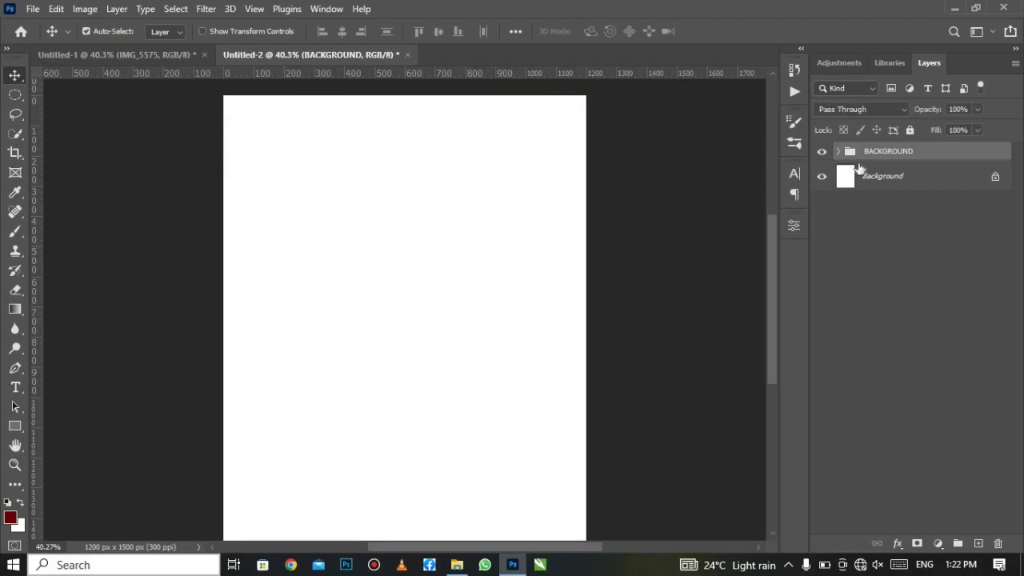
pyautogui.click(821, 152)
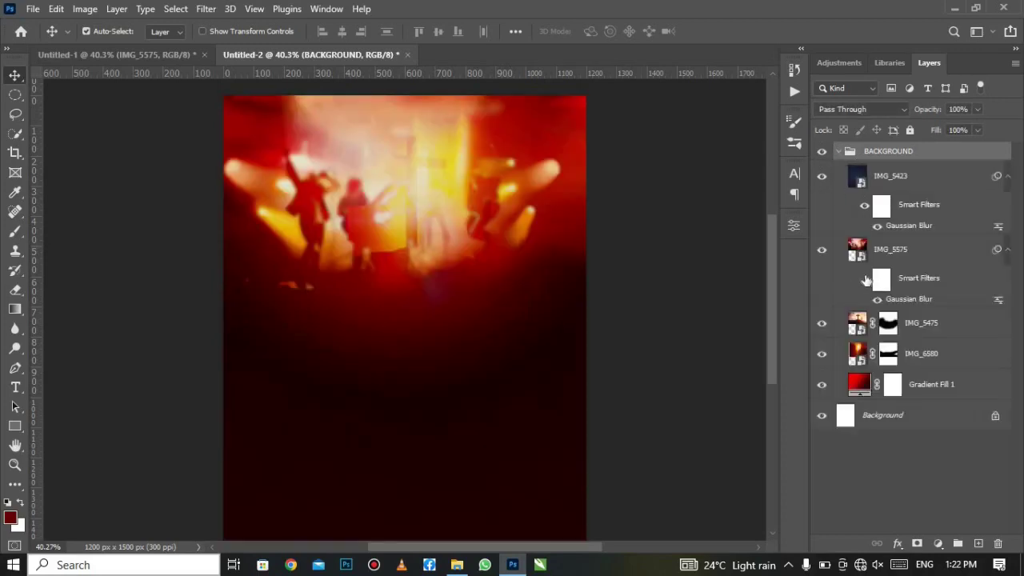
pyautogui.click(861, 258)
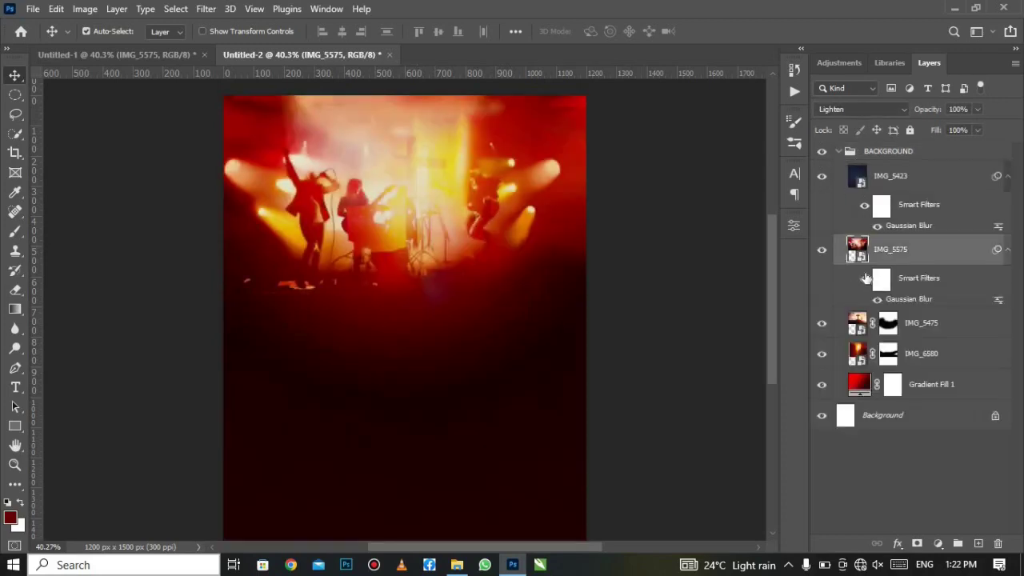
pyautogui.click(822, 250)
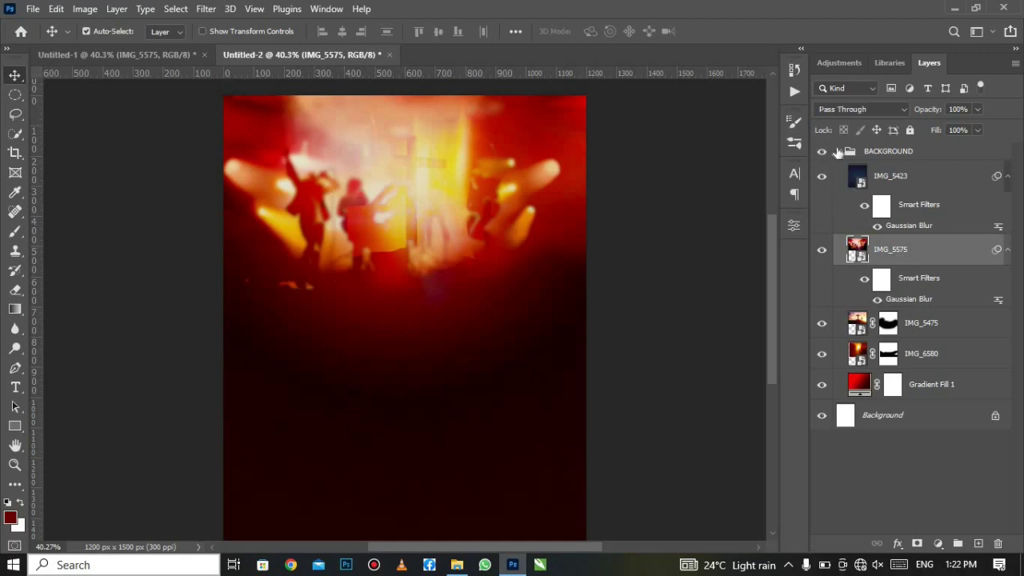
pyautogui.click(838, 152)
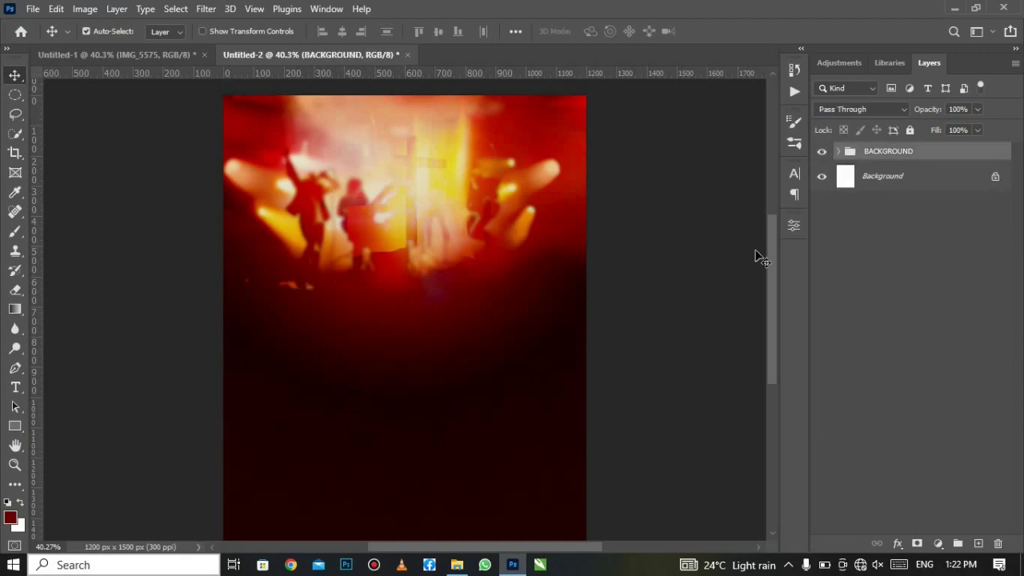
pyautogui.click(32, 12)
# Step: Place IMG_5398 (1) as an embedded image, scaled to about 42% and centred
pyautogui.click(106, 318)
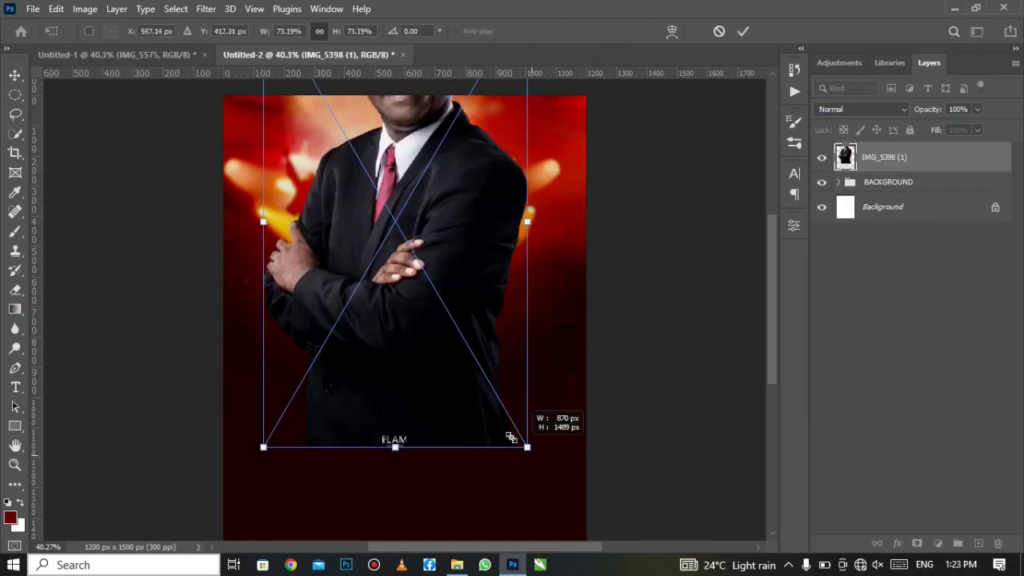
pyautogui.moveTo(512, 438); pyautogui.dragTo(451, 337)
pyautogui.moveTo(366, 184)
pyautogui.mouseDown()
pyautogui.moveTo(406, 261)
pyautogui.moveTo(375, 275)
pyautogui.mouseUp()
pyautogui.moveTo(497, 478); pyautogui.dragTo(445, 392)
pyautogui.moveTo(364, 246)
pyautogui.mouseDown()
pyautogui.moveTo(381, 295)
pyautogui.moveTo(368, 291)
pyautogui.mouseUp()
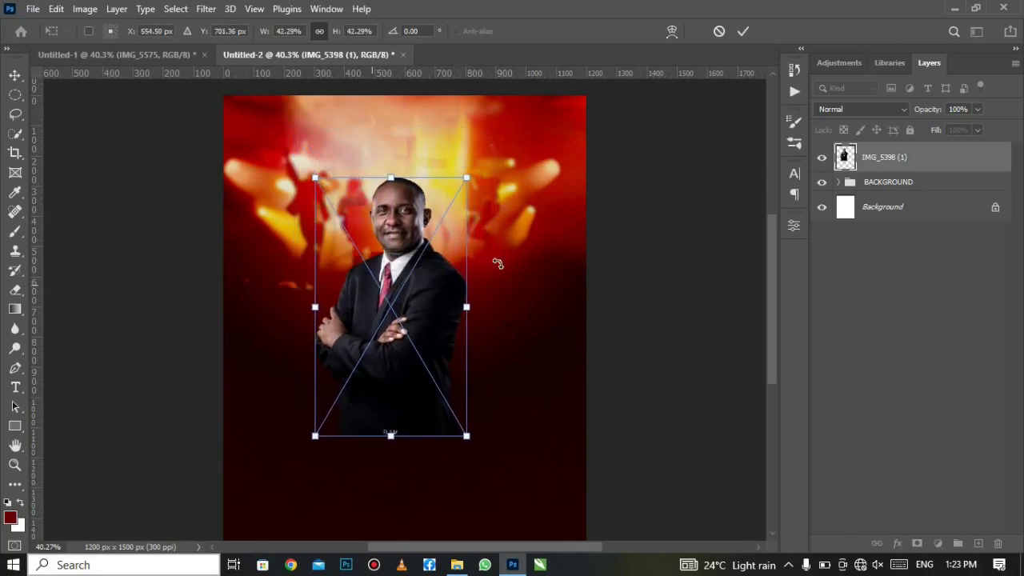
pyautogui.click(743, 40)
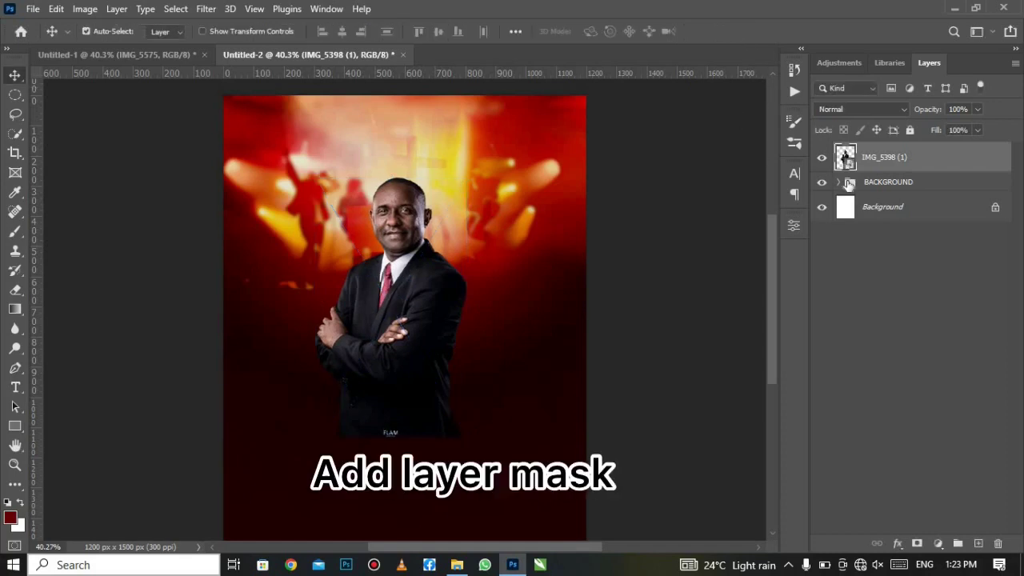
# Step: Mask out the man's lower body and hands with a 300 px soft round brush
pyautogui.click(918, 544)
pyautogui.click(14, 231)
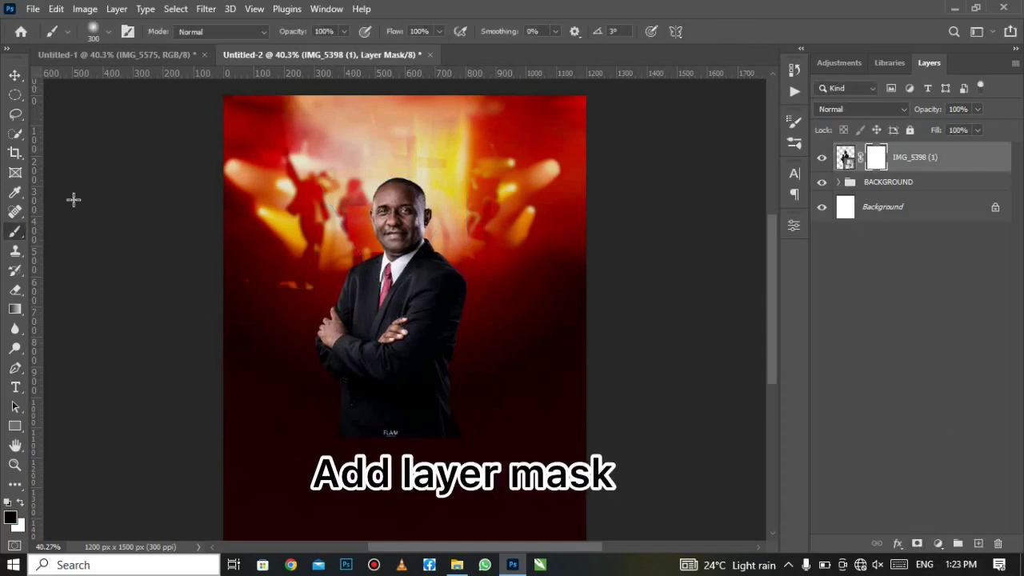
pyautogui.click(109, 32)
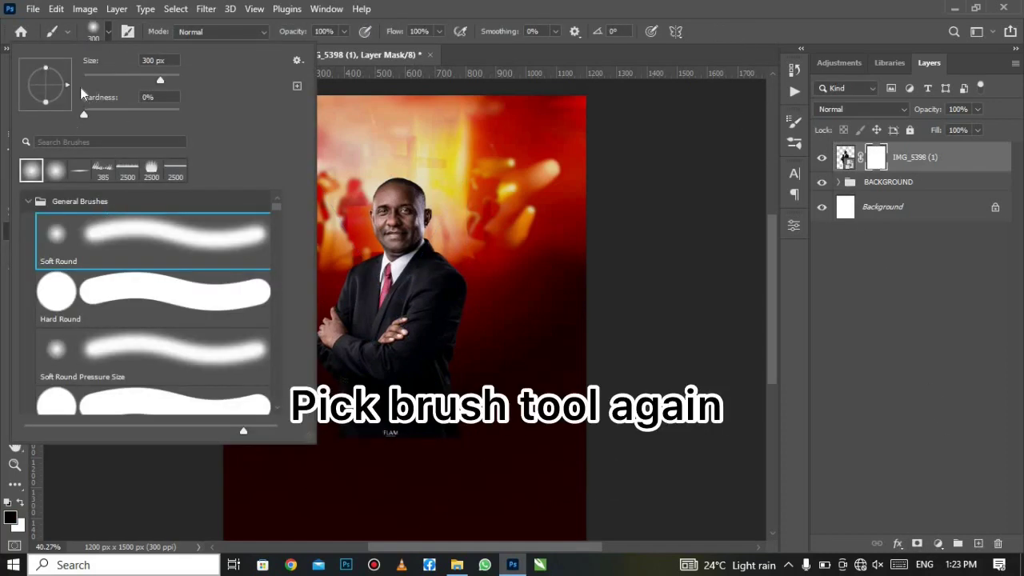
pyautogui.click(456, 58)
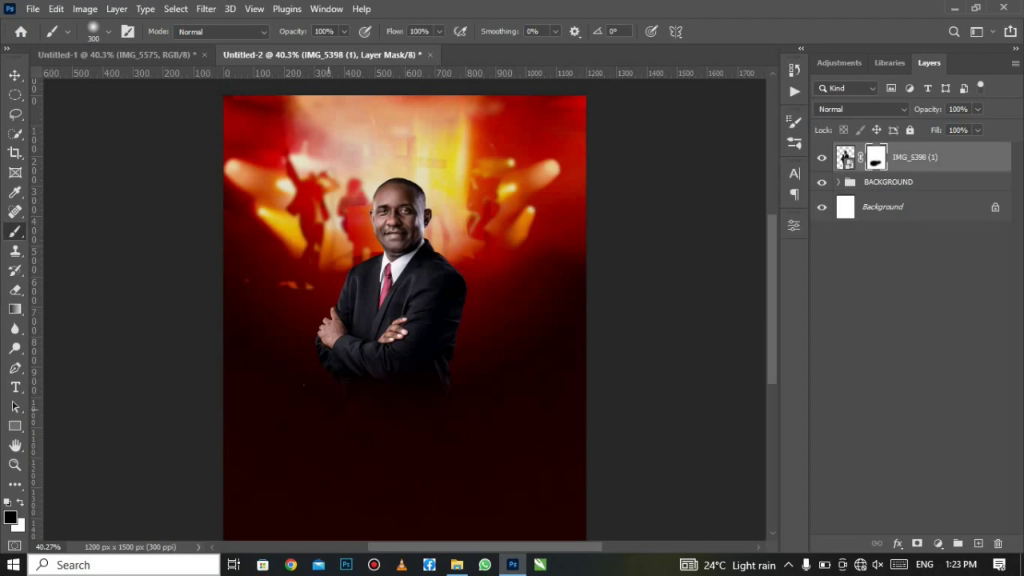
pyautogui.moveTo(396, 344); pyautogui.dragTo(386, 344)
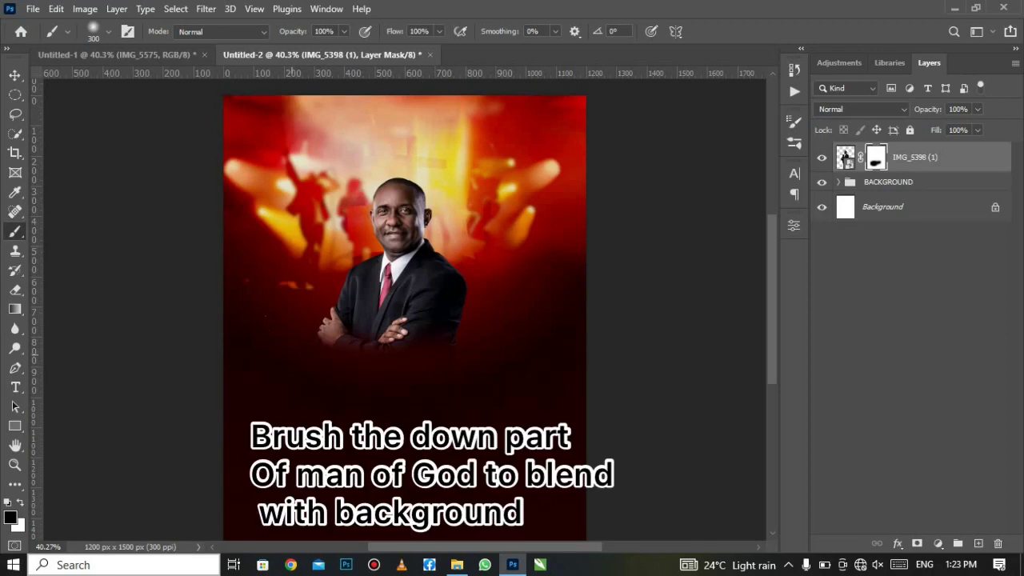
pyautogui.moveTo(438, 372); pyautogui.dragTo(298, 355)
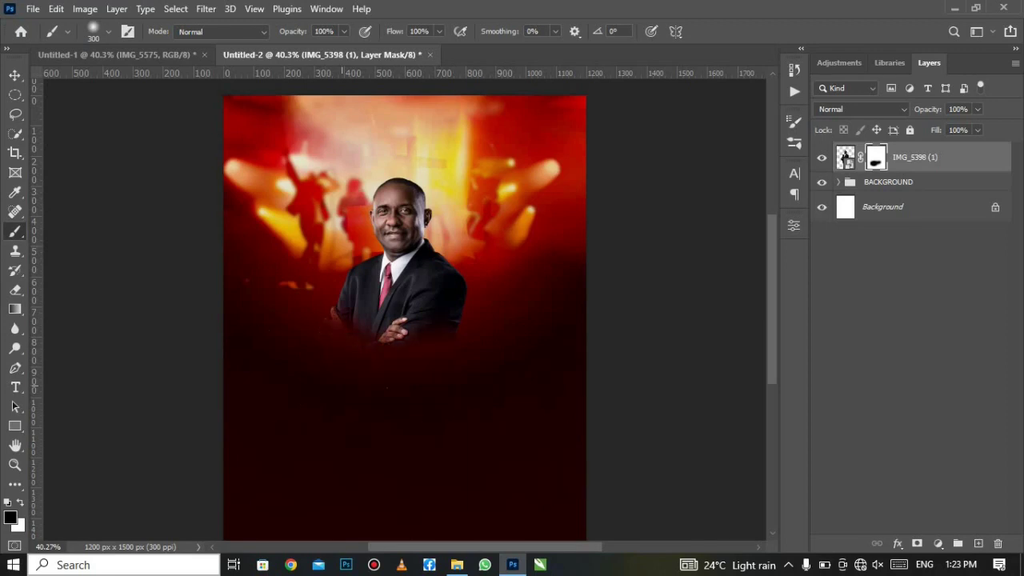
pyautogui.moveTo(429, 336); pyautogui.dragTo(391, 365)
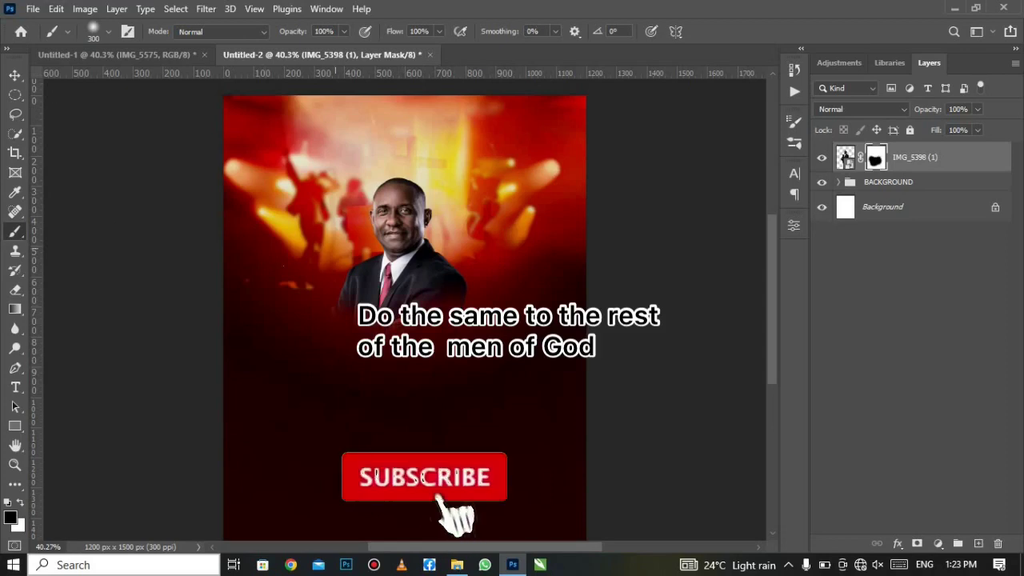
# Step: Place IMG_5436 and mask the blue-suited man's lower body into the background
pyautogui.click(33, 10)
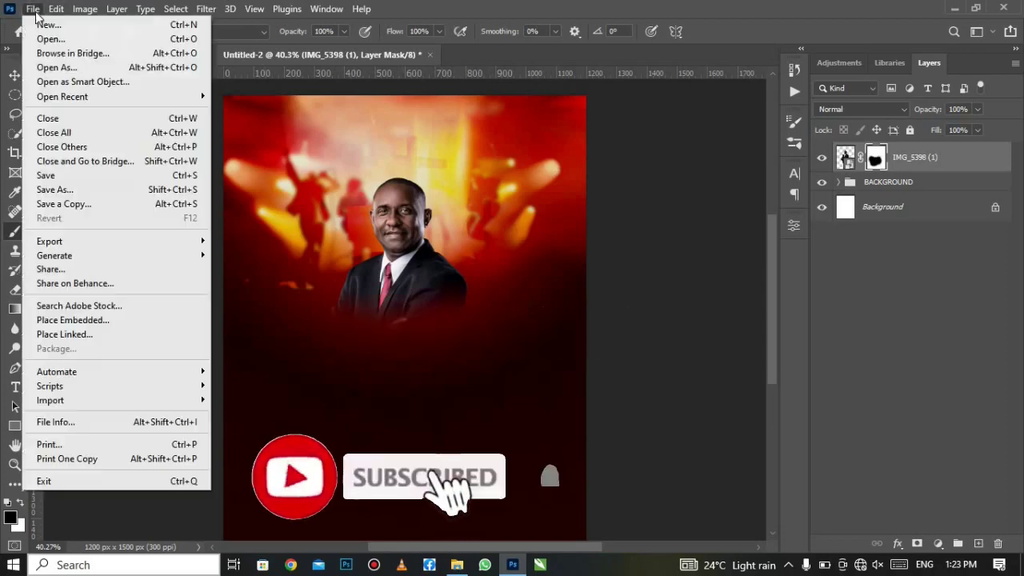
pyautogui.click(72, 320)
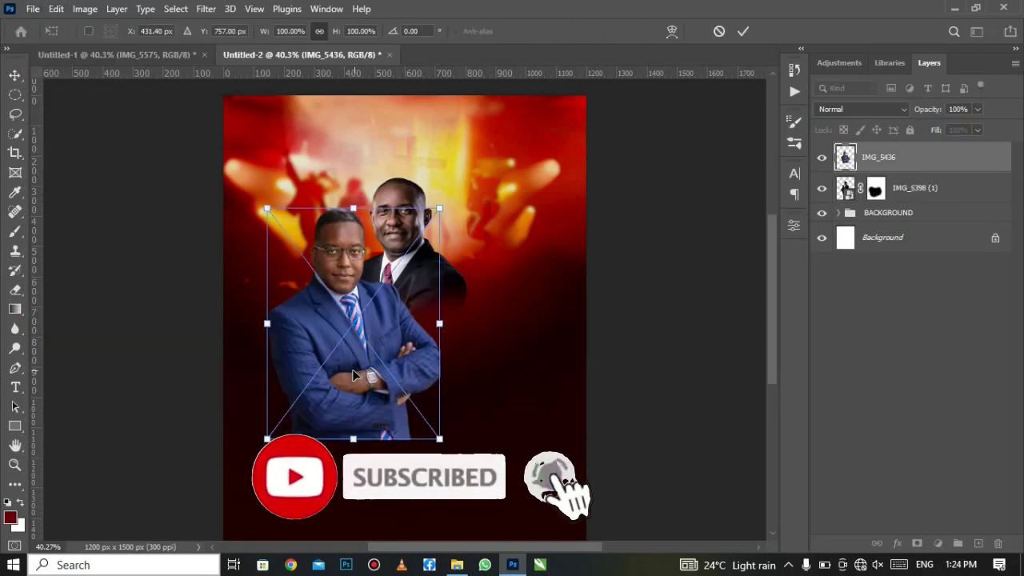
pyautogui.press('Return')
pyautogui.click(938, 544)
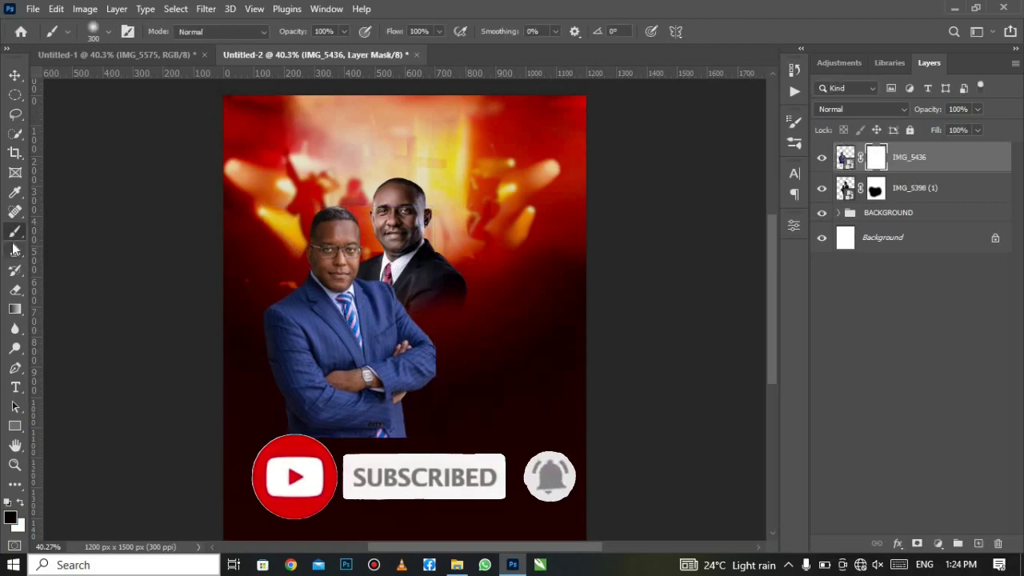
pyautogui.moveTo(320, 416); pyautogui.dragTo(416, 320)
pyautogui.moveTo(276, 367); pyautogui.dragTo(393, 352)
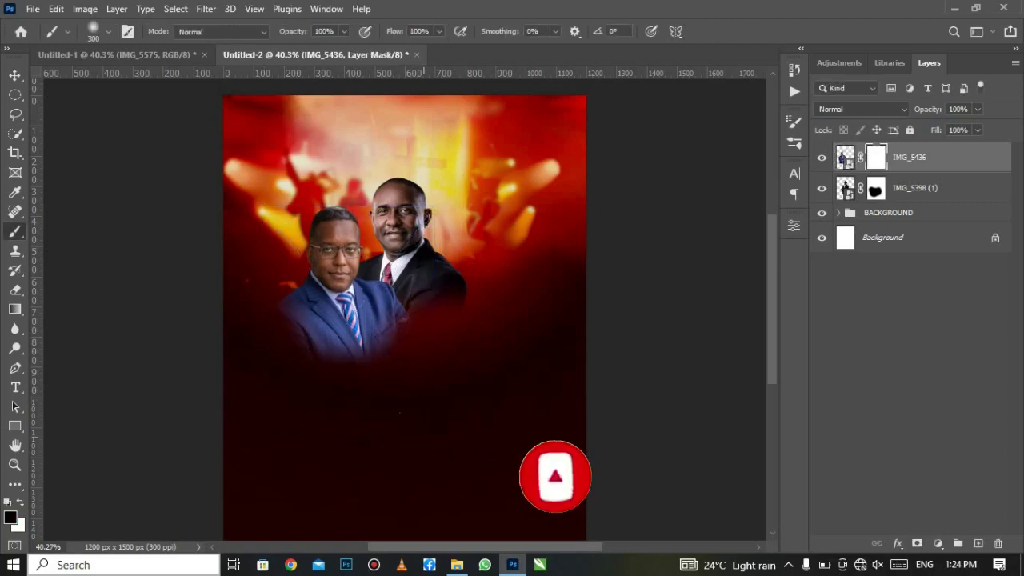
# Step: Place IMG_5806 below the two men, shrunk, with her lower body masked out
pyautogui.click(33, 9)
pyautogui.moveTo(589, 536)
pyautogui.mouseDown()
pyautogui.moveTo(434, 344)
pyautogui.moveTo(457, 347)
pyautogui.mouseUp()
pyautogui.moveTo(370, 265); pyautogui.dragTo(413, 346)
pyautogui.moveTo(524, 455); pyautogui.dragTo(493, 416)
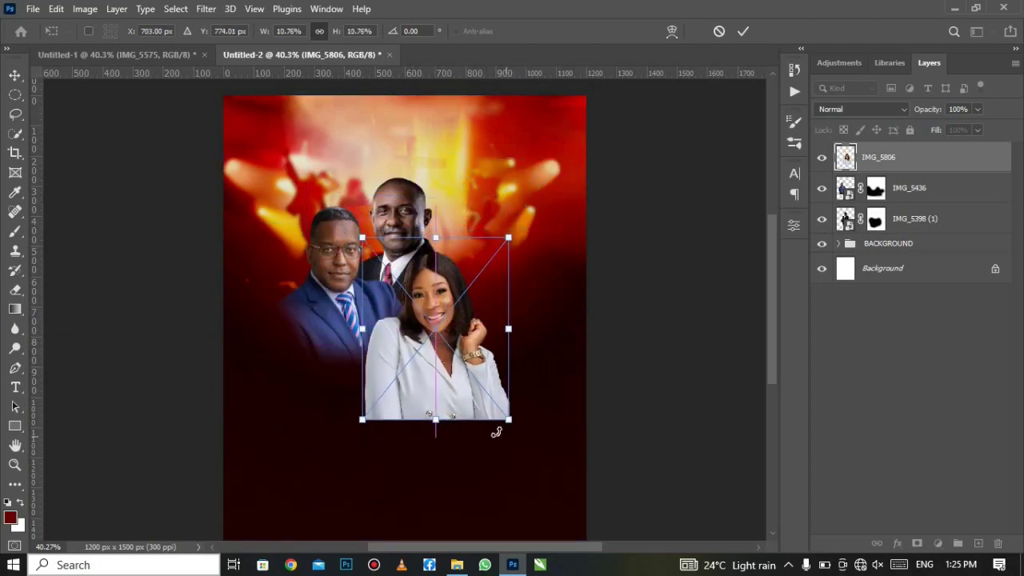
pyautogui.moveTo(448, 344); pyautogui.dragTo(421, 357)
pyautogui.click(744, 31)
pyautogui.click(917, 544)
pyautogui.press('b')
pyautogui.moveTo(336, 401); pyautogui.dragTo(448, 364)
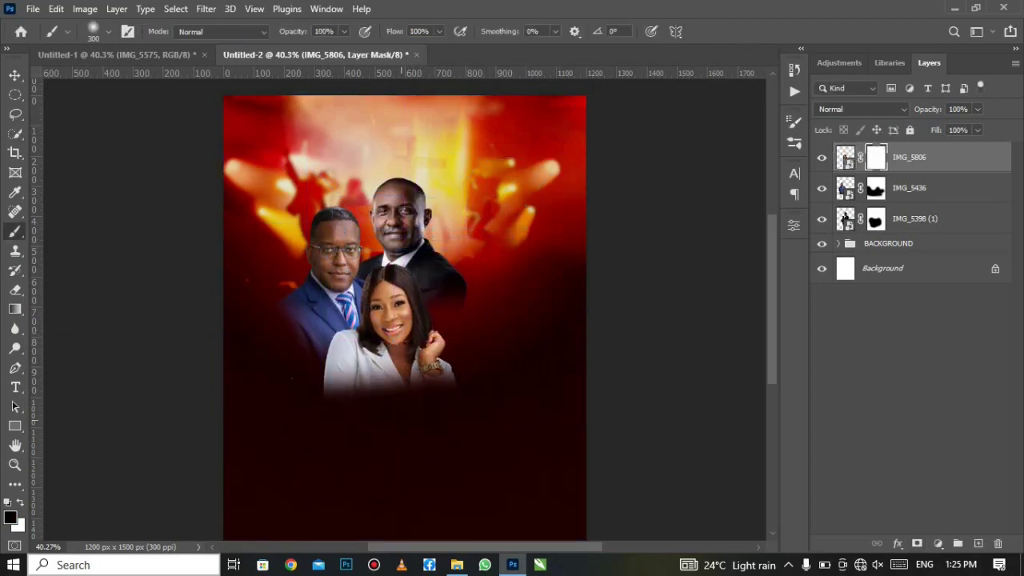
# Step: Place IMG_5430 on the right, mask out his lower body and resize it
pyautogui.click(32, 9)
pyautogui.moveTo(474, 264); pyautogui.dragTo(474, 336)
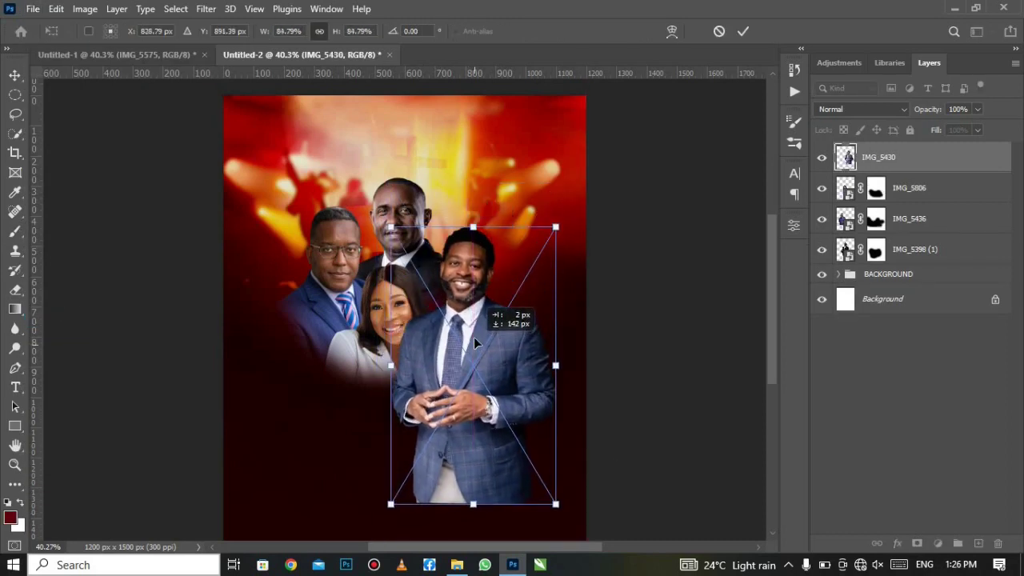
pyautogui.press('Return')
pyautogui.click(918, 544)
pyautogui.click(93, 32)
pyautogui.moveTo(416, 472); pyautogui.dragTo(552, 360)
pyautogui.moveTo(400, 384)
pyautogui.mouseDown()
pyautogui.moveTo(468, 336)
pyautogui.moveTo(496, 392)
pyautogui.mouseUp()
pyautogui.hotkey('ctrl', 't')
pyautogui.press('Return')
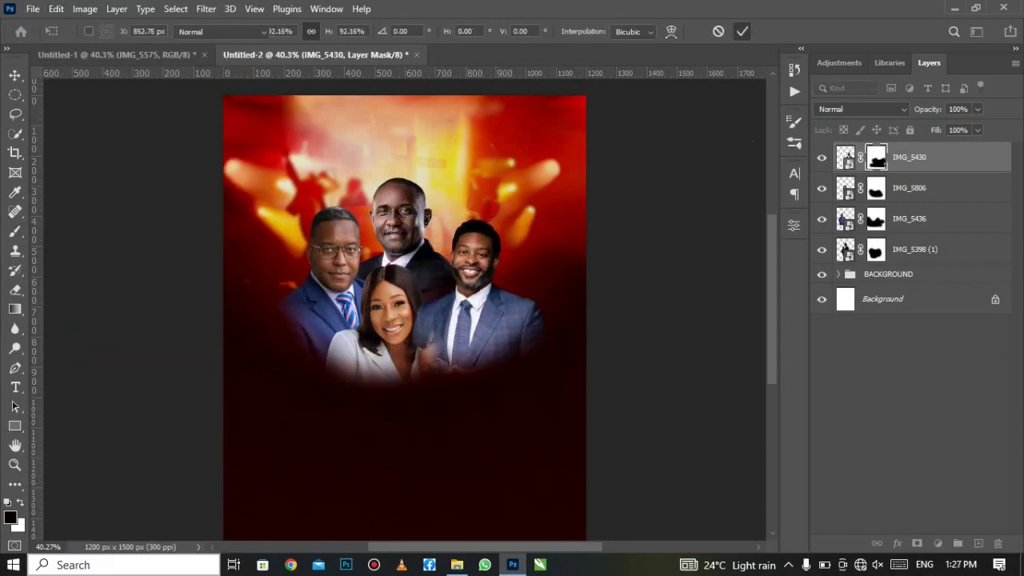
pyautogui.press('b')
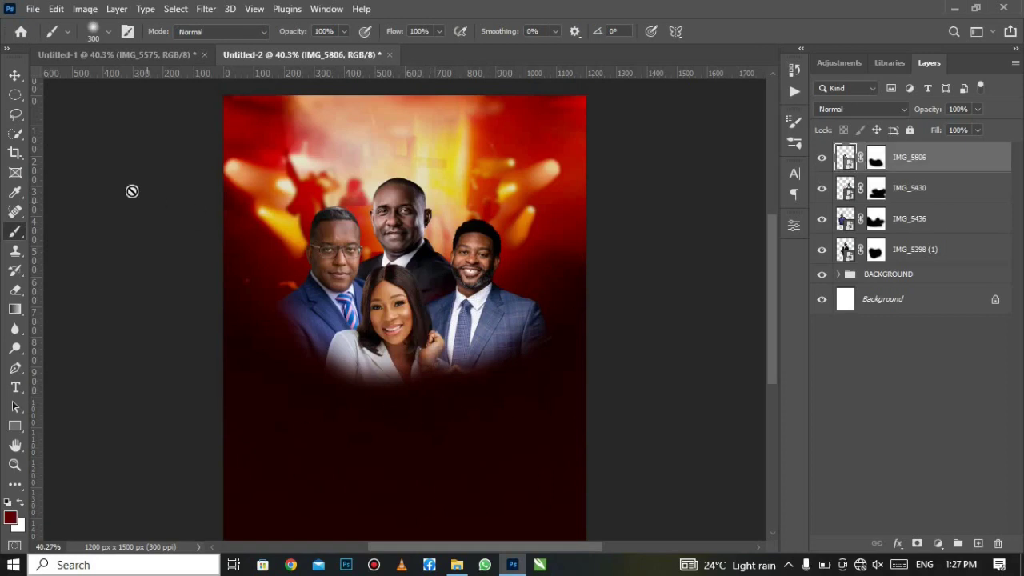
pyautogui.click(14, 74)
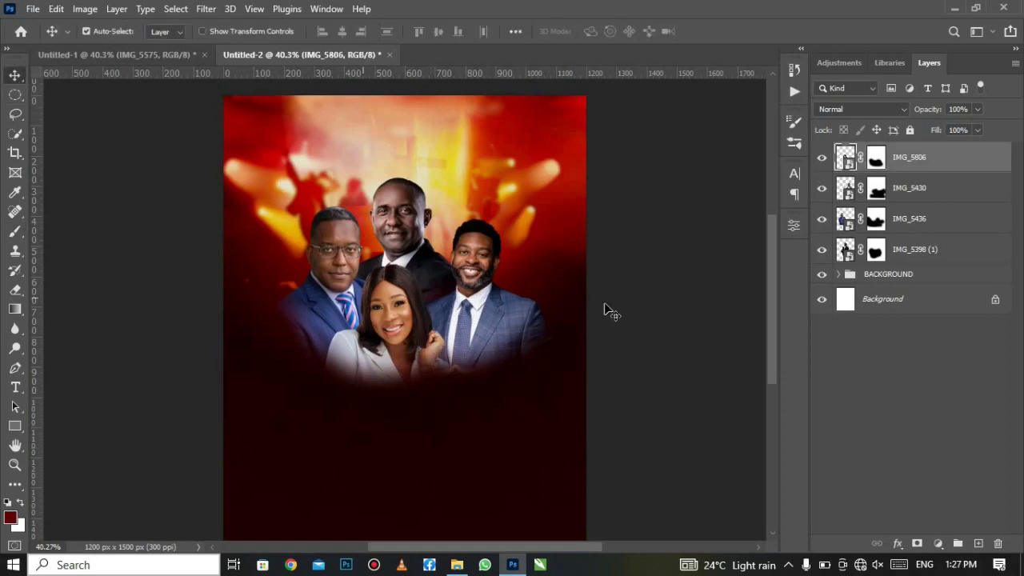
# Step: Group the four portrait layers as MEN OF GOD and add an empty Layer 1 above
pyautogui.click(965, 253)
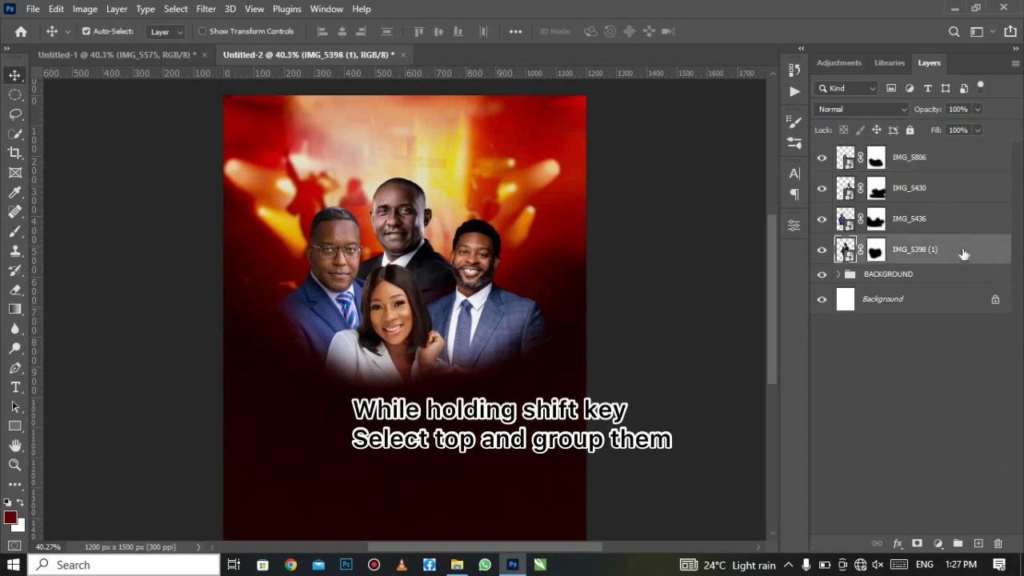
pyautogui.keyDown('shift'); pyautogui.click(964, 161); pyautogui.keyUp('shift')
pyautogui.click(958, 544)
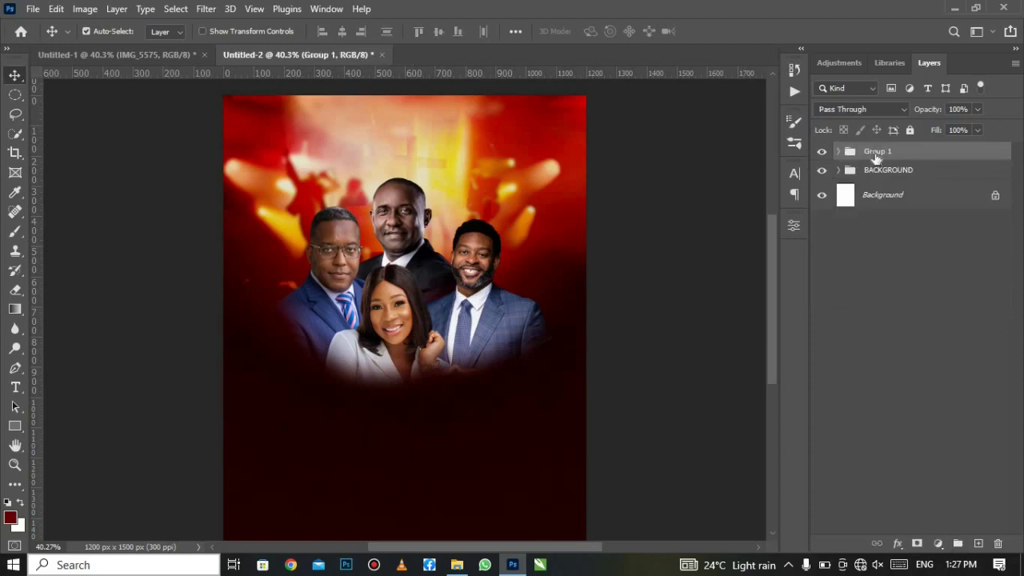
pyautogui.doubleClick(876, 152)
pyautogui.write('MEN OF GOD')
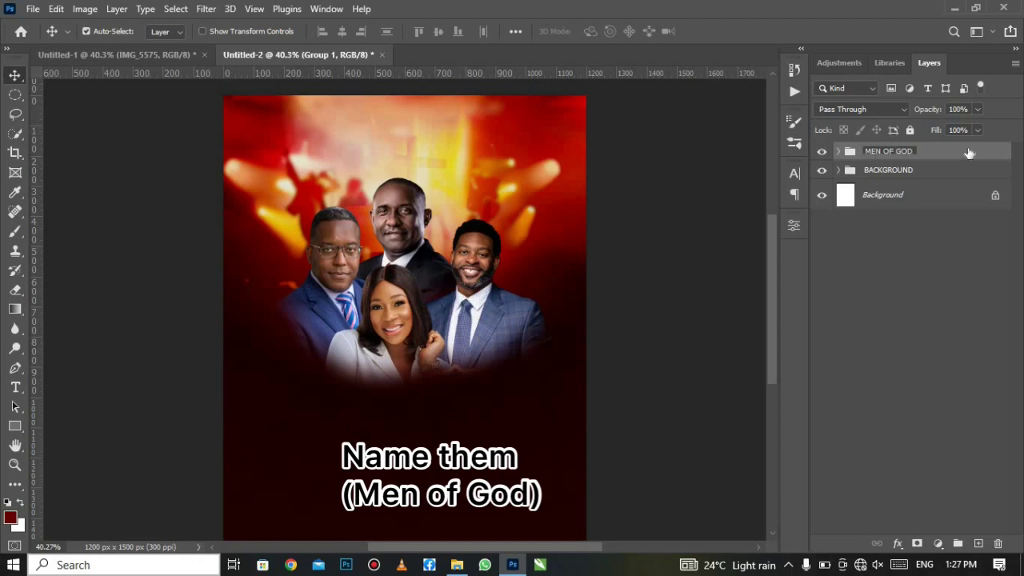
pyautogui.press('Return')
pyautogui.click(822, 152)
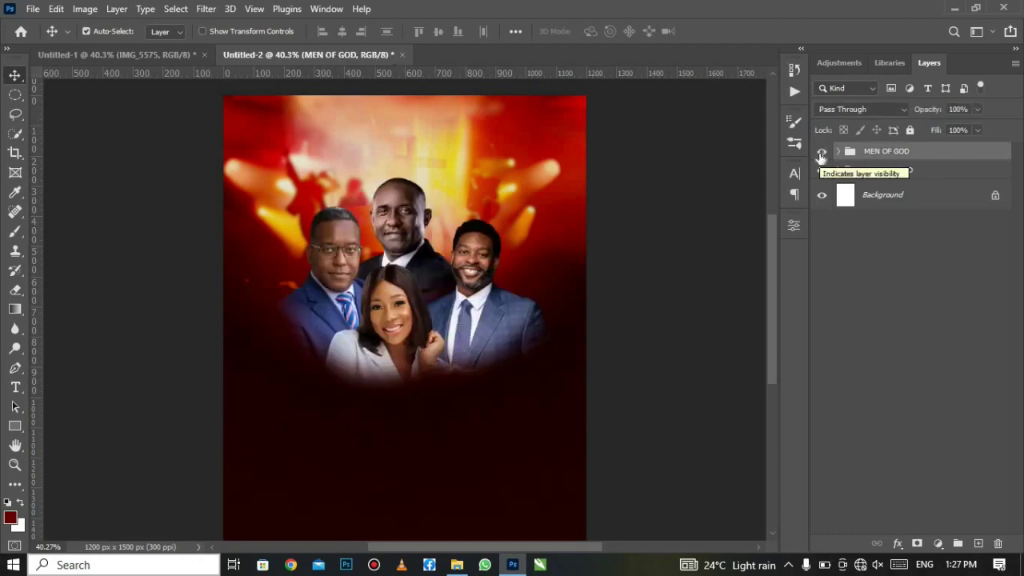
pyautogui.click(980, 543)
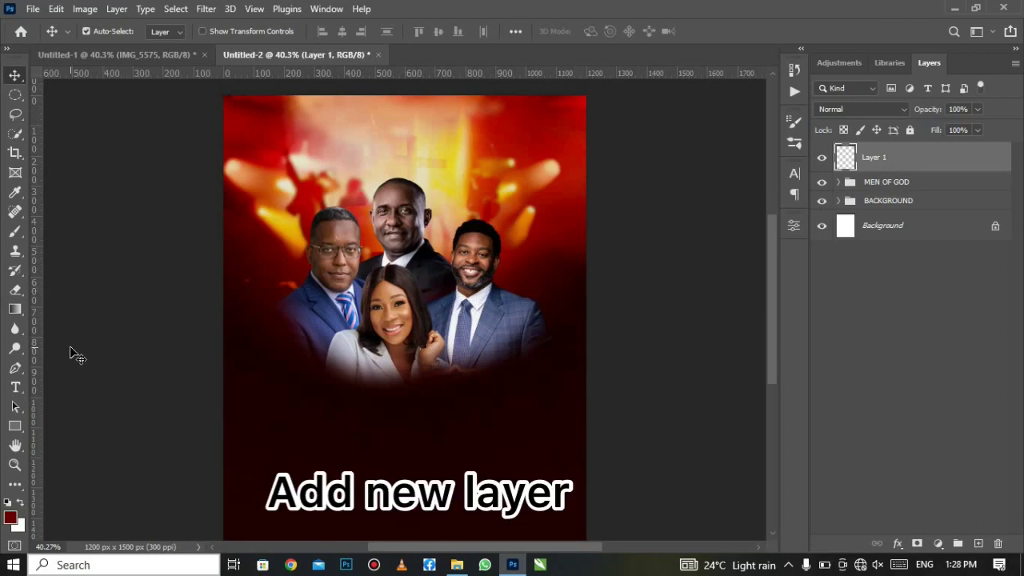
# Step: Paint one 1100 px soft red glow on Layer 1 using red sampled from the background
pyautogui.click(15, 232)
pyautogui.click(55, 234)
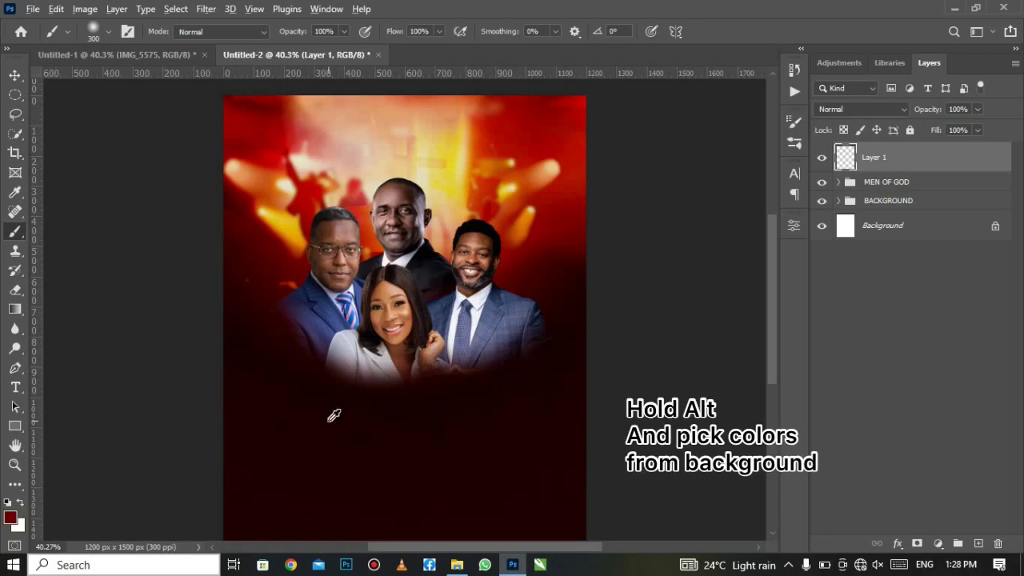
pyautogui.keyDown('alt'); pyautogui.click(342, 478); pyautogui.keyUp('alt')
pyautogui.keyDown('alt'); pyautogui.click(553, 212); pyautogui.keyUp('alt')
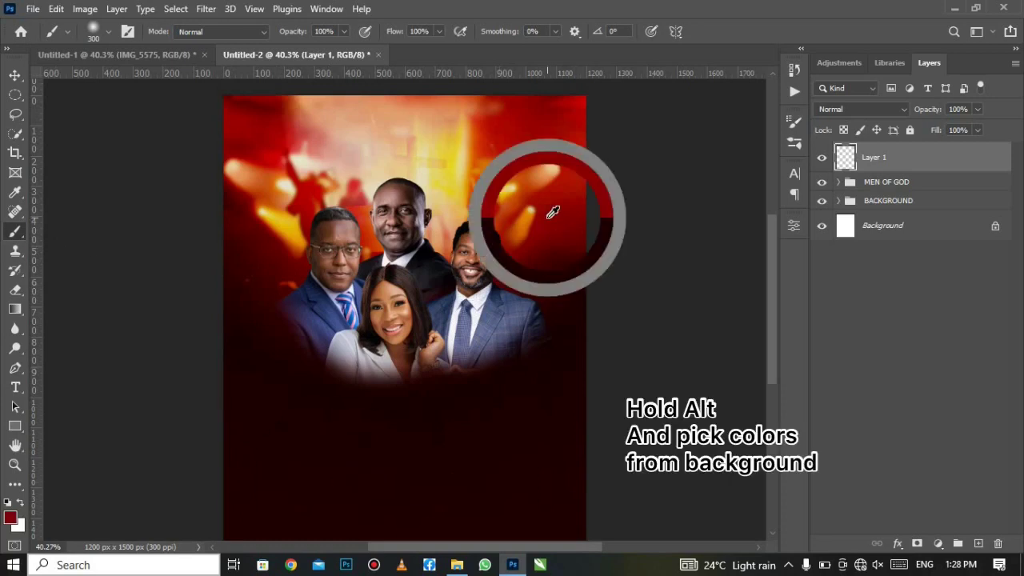
pyautogui.press(']')
pyautogui.press(']')
pyautogui.press(']')
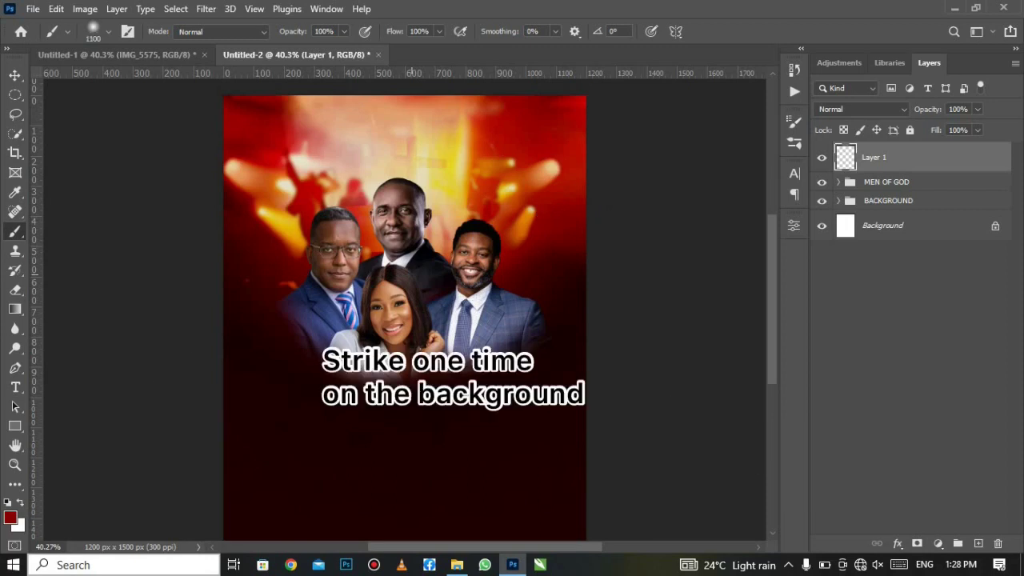
pyautogui.click(422, 228)
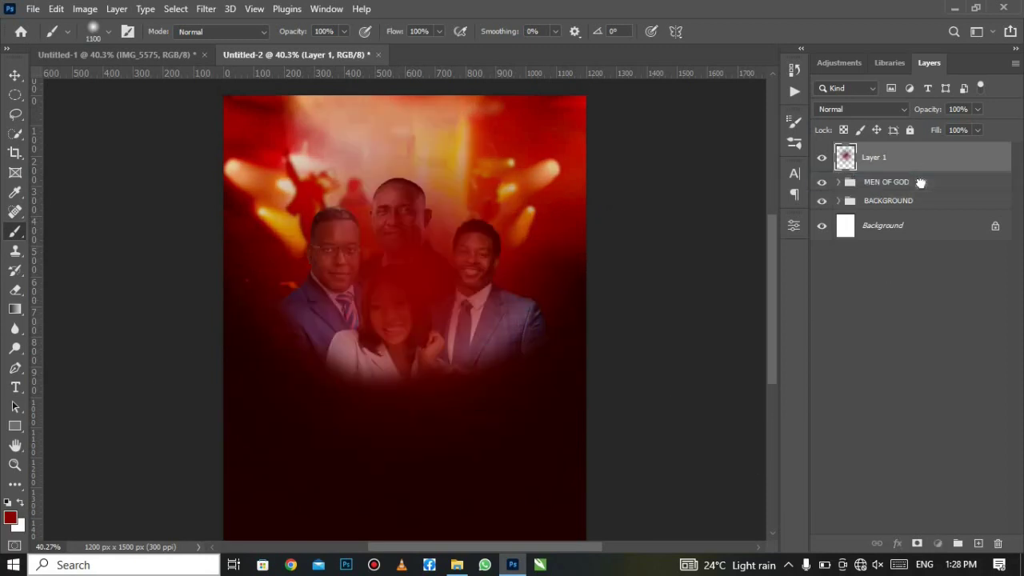
# Step: Stack the MEN OF GOD group above the red glow layer
pyautogui.moveTo(915, 163); pyautogui.dragTo(921, 182)
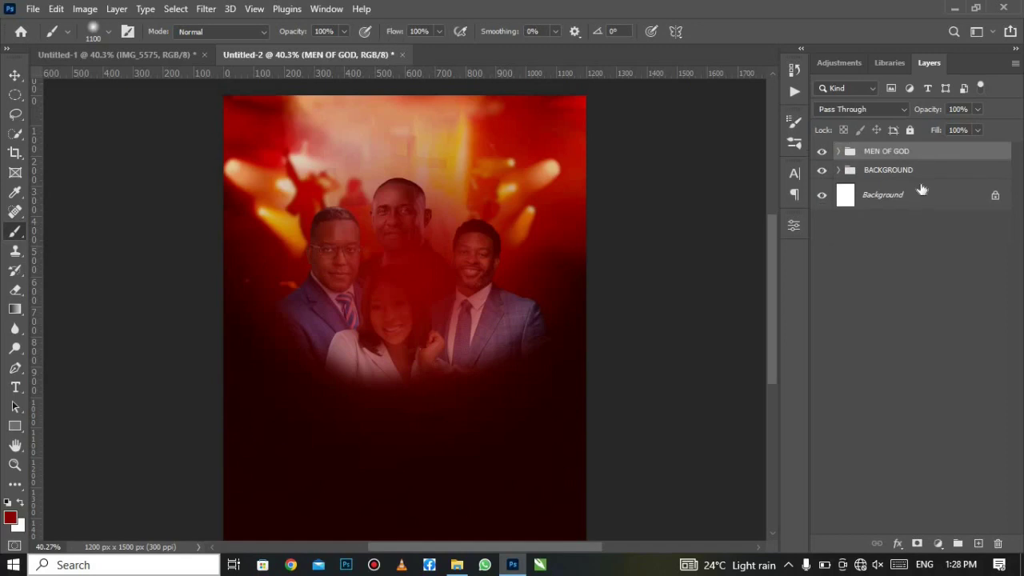
pyautogui.hotkey('ctrl', 'z')
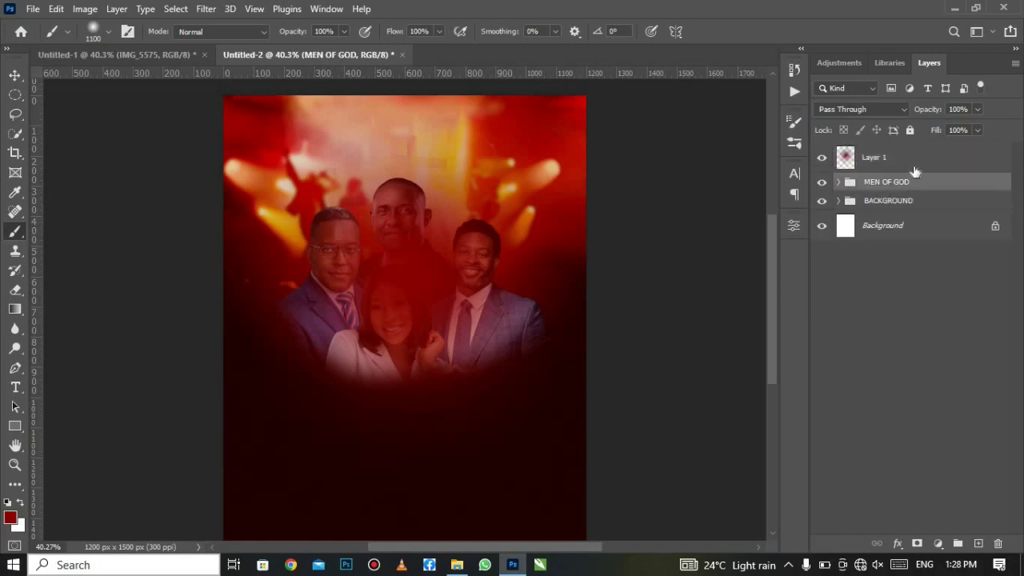
pyautogui.moveTo(945, 172); pyautogui.dragTo(936, 148)
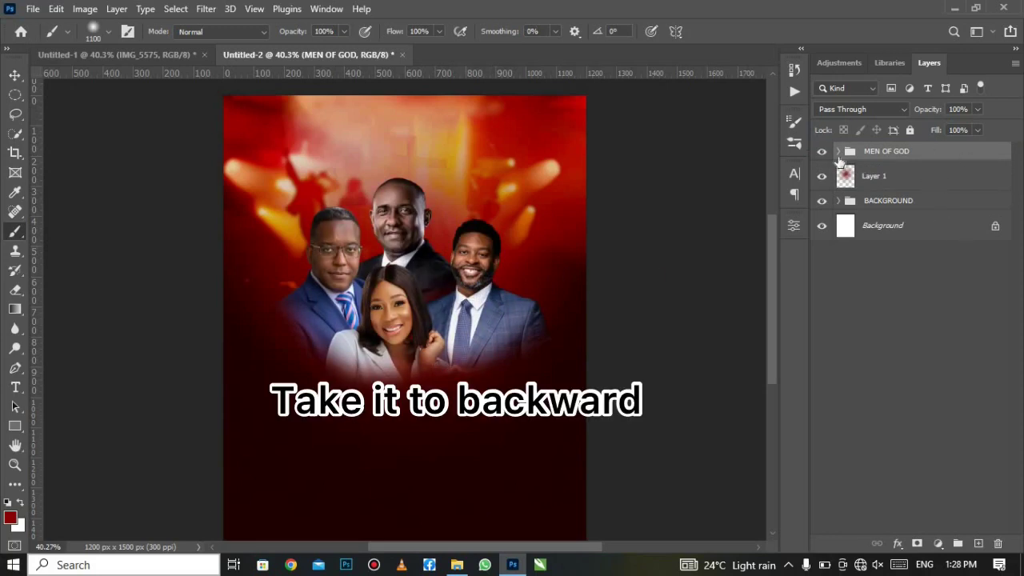
pyautogui.click(838, 151)
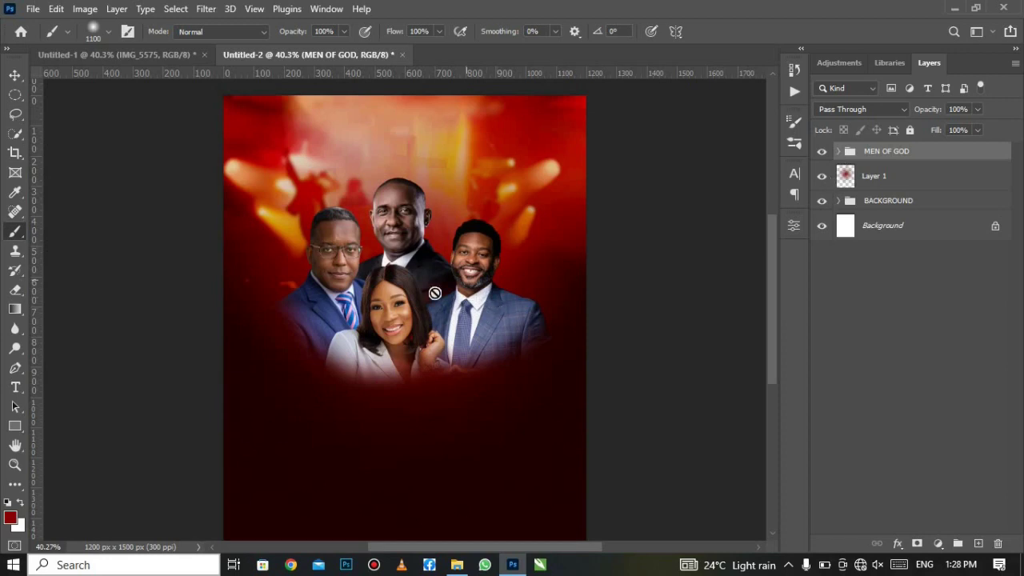
pyautogui.click(15, 74)
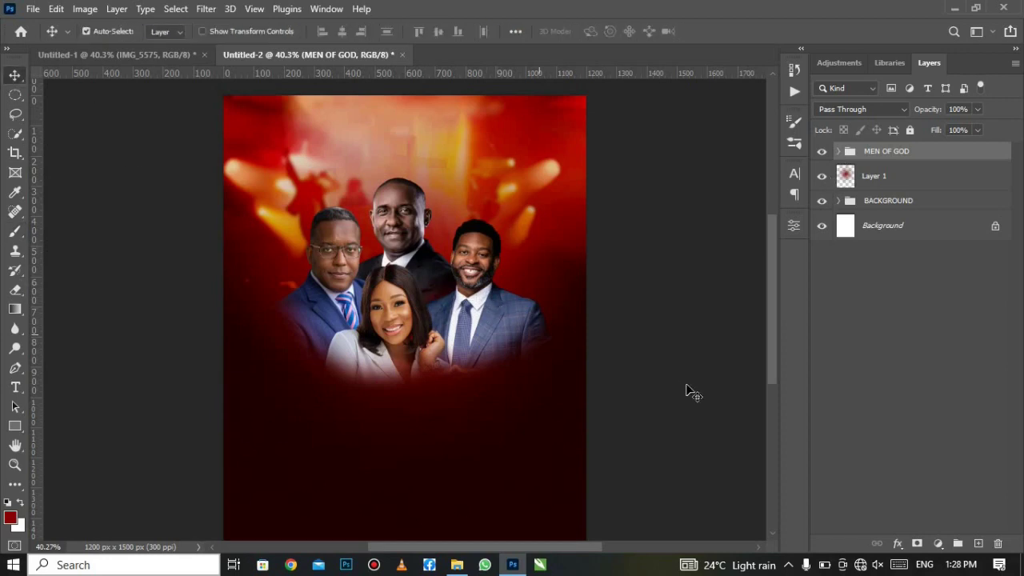
# Step: Add a Curves adjustment clipped to IMG_5398 (1), raising the Red channel
pyautogui.click(838, 151)
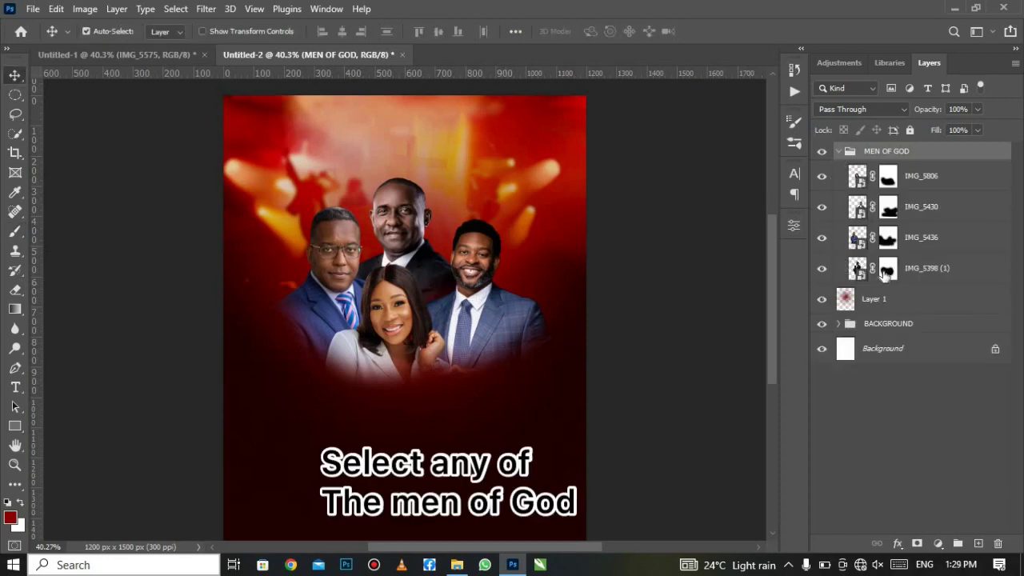
pyautogui.click(860, 273)
pyautogui.click(938, 543)
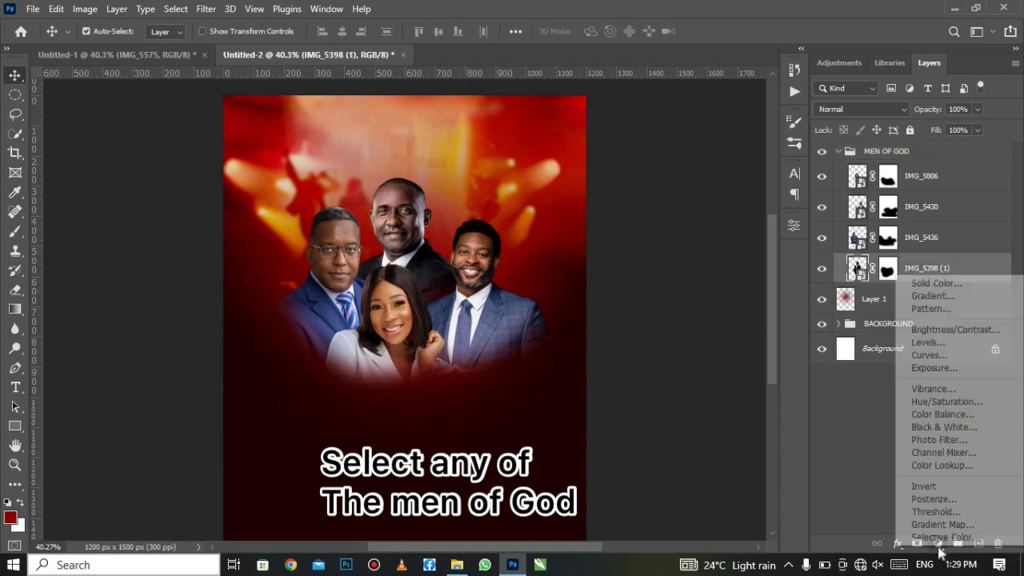
pyautogui.click(961, 354)
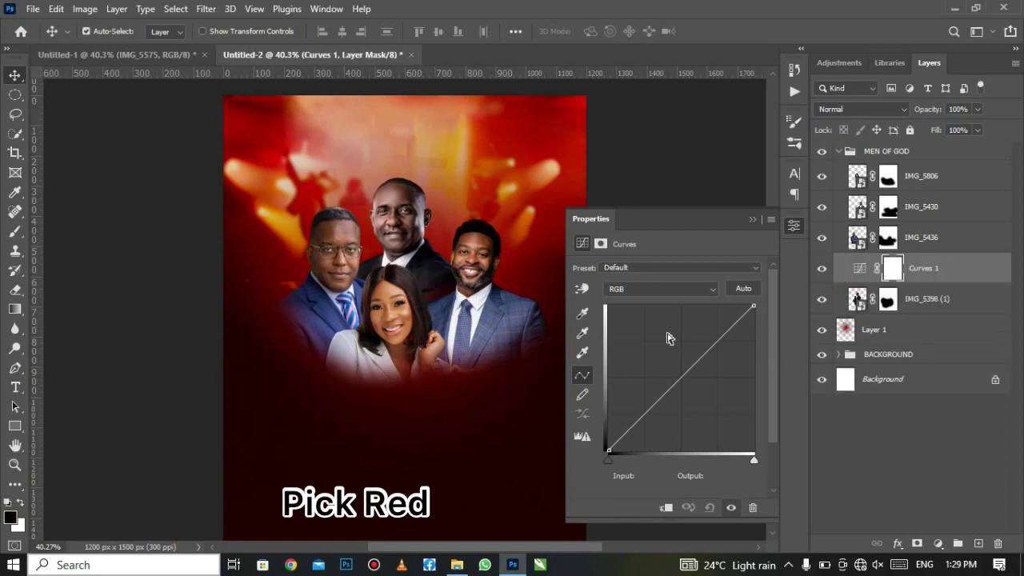
pyautogui.click(661, 291)
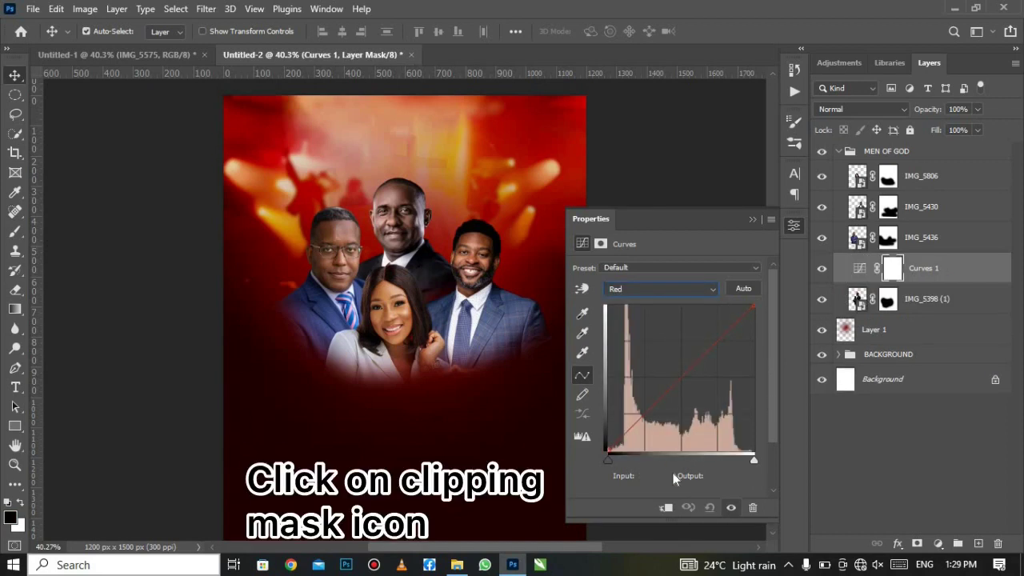
pyautogui.click(666, 508)
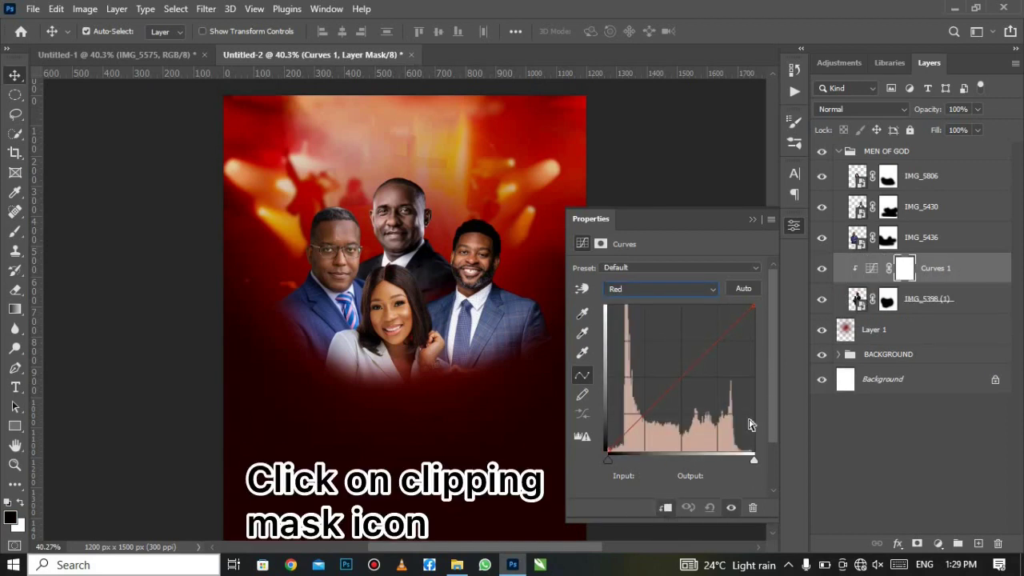
pyautogui.click(681, 350)
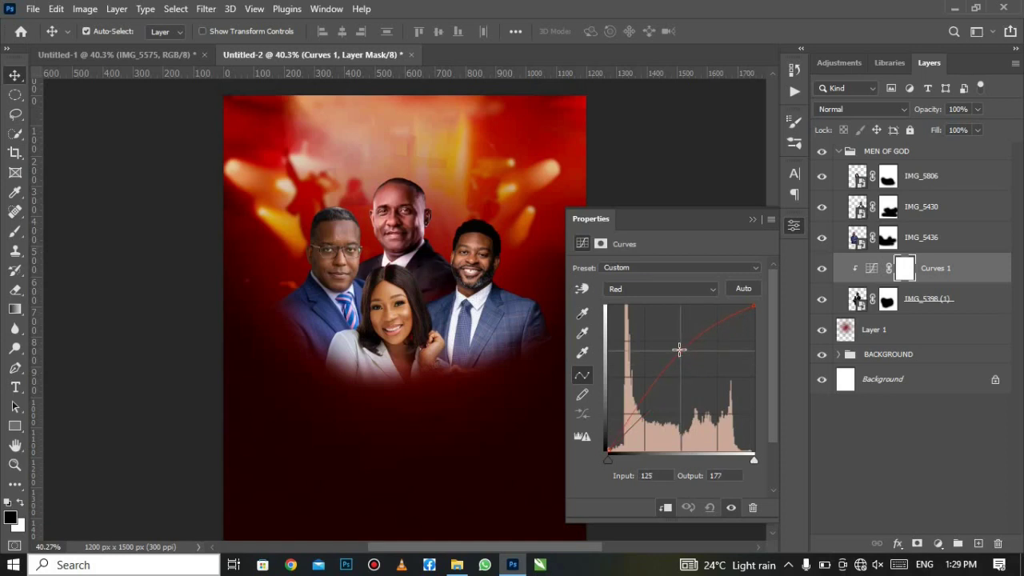
pyautogui.moveTo(680, 349); pyautogui.dragTo(682, 350)
pyautogui.click(751, 220)
# Step: Add a clipped Curves 2 boosting red on IMG_5436
pyautogui.click(961, 237)
pyautogui.click(938, 543)
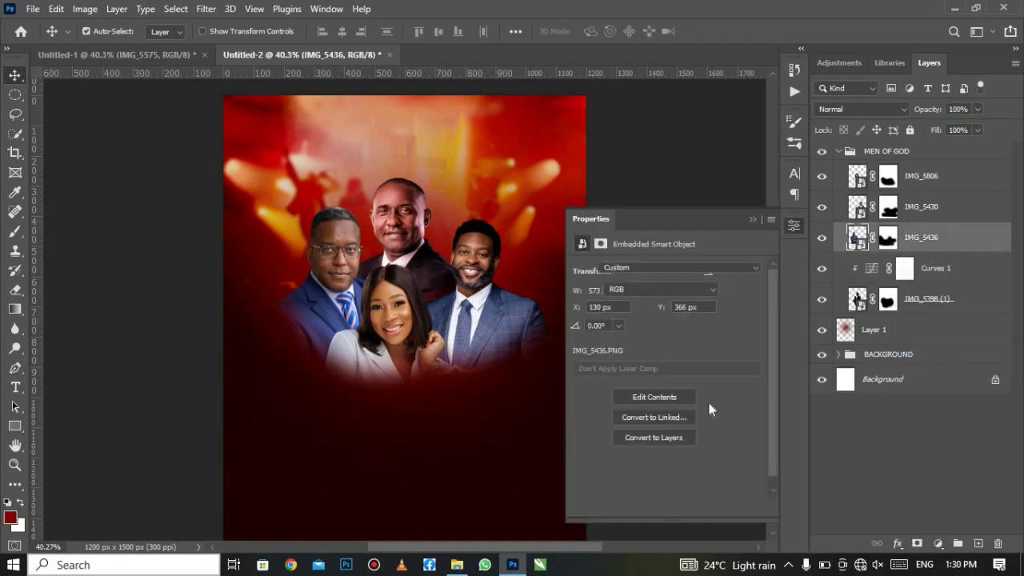
pyautogui.click(968, 308)
pyautogui.moveTo(686, 374)
pyautogui.mouseDown()
pyautogui.moveTo(680, 354)
pyautogui.moveTo(695, 354)
pyautogui.mouseUp()
pyautogui.click(664, 289)
pyautogui.click(620, 304)
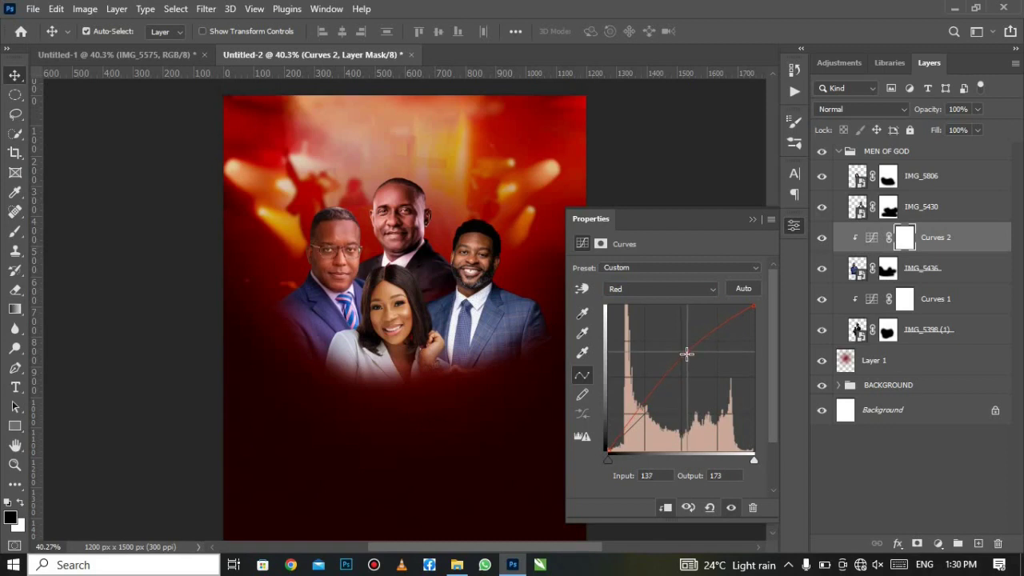
# Step: Add red-boosting clipped curves to IMG_5430 and IMG_5806
pyautogui.hotkey('alt', ']')
pyautogui.moveTo(701, 355)
pyautogui.mouseDown()
pyautogui.moveTo(686, 348)
pyautogui.moveTo(693, 341)
pyautogui.mouseUp()
pyautogui.hotkey('alt', ']')
pyautogui.hotkey('alt', '3')
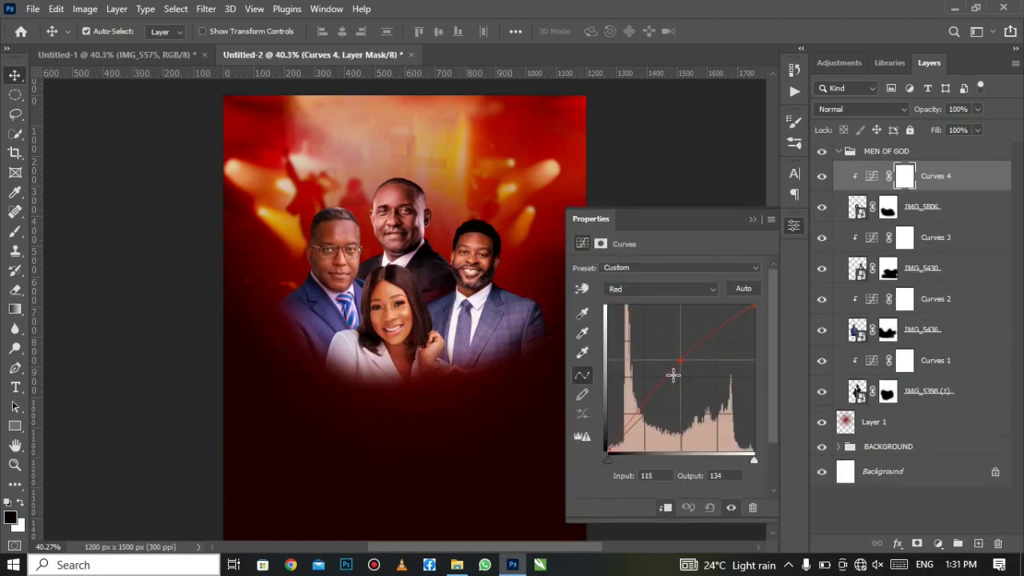
# Step: Enlarge the MEN OF GOD portrait group slightly to 102.53%
pyautogui.click(838, 151)
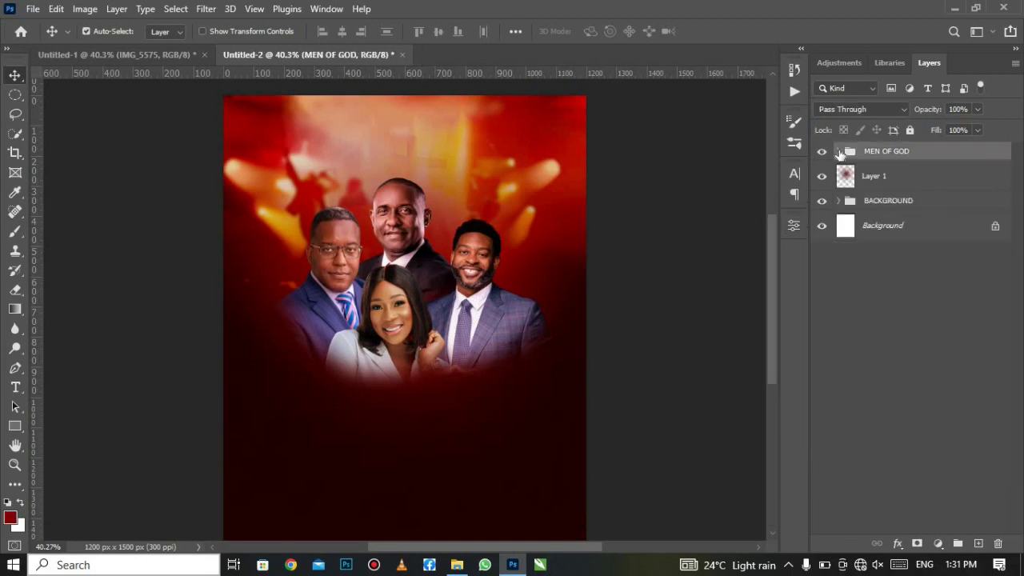
pyautogui.hotkey('ctrl', 't')
pyautogui.moveTo(263, 179); pyautogui.dragTo(252, 171)
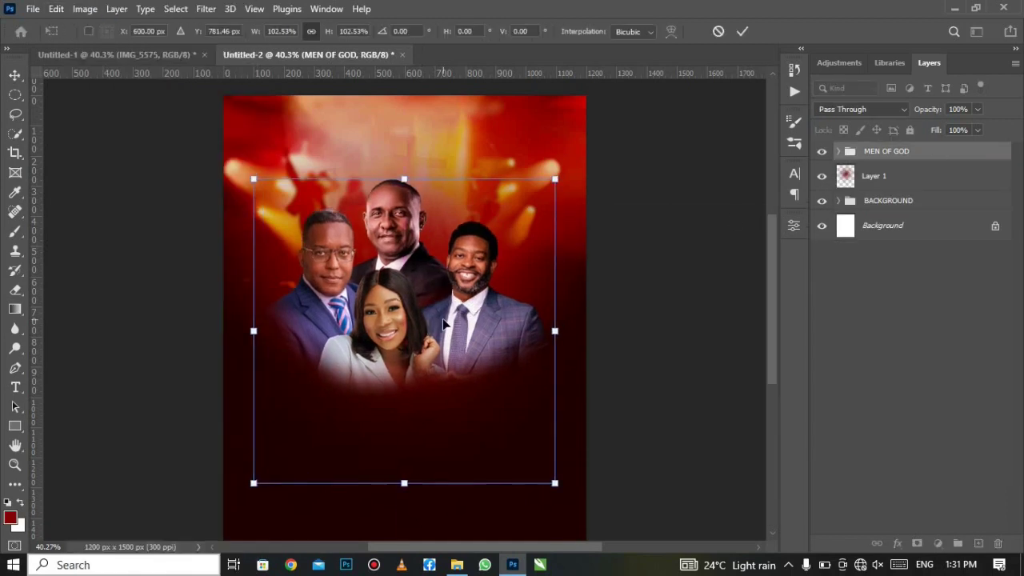
pyautogui.write('600')
pyautogui.press('Return')
# Step: Start a white Montserrat Bold horizontal text box below the portraits
pyautogui.rightClick(15, 388)
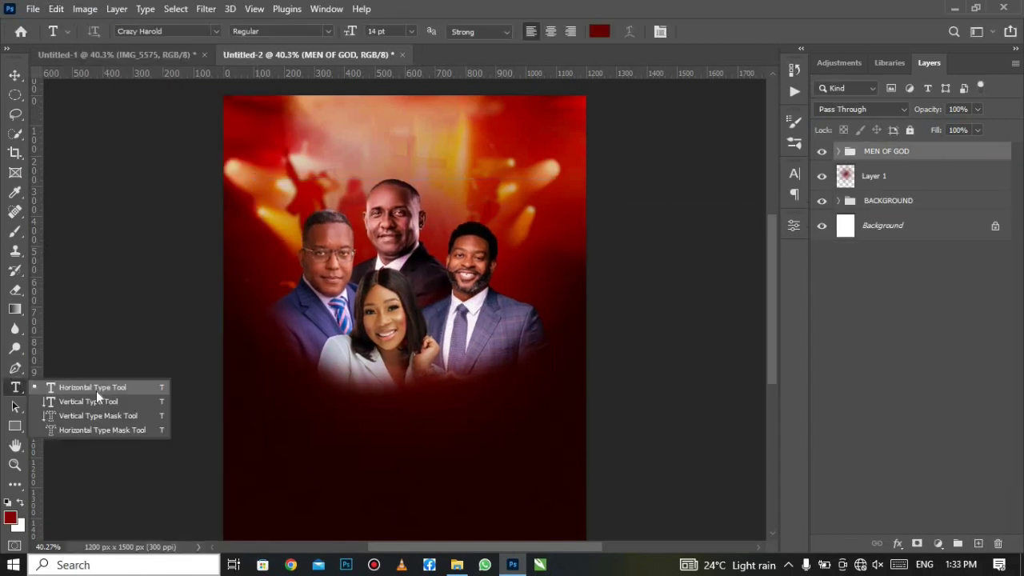
pyautogui.click(96, 391)
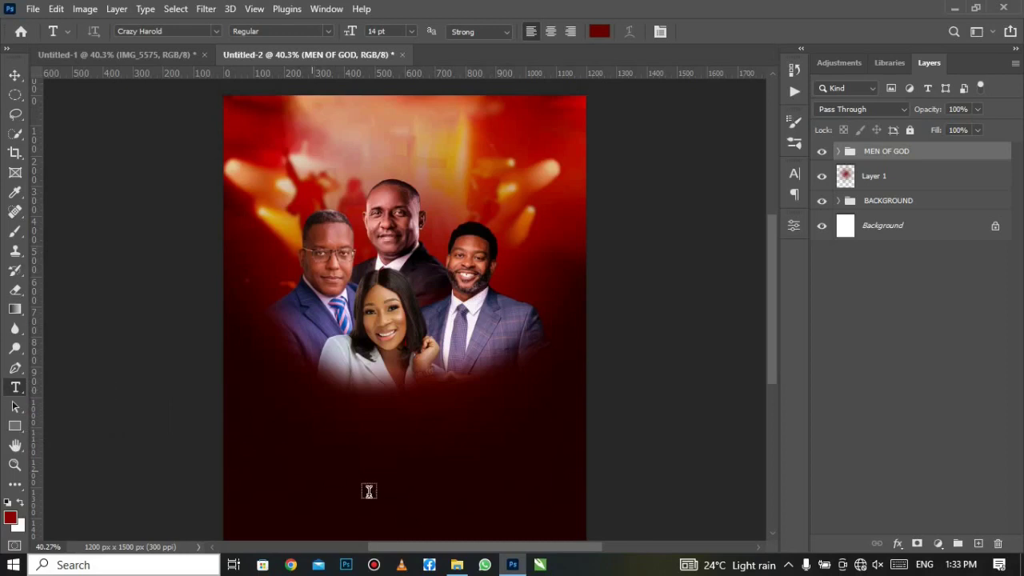
pyautogui.click(216, 31)
pyautogui.click(328, 31)
pyautogui.click(264, 206)
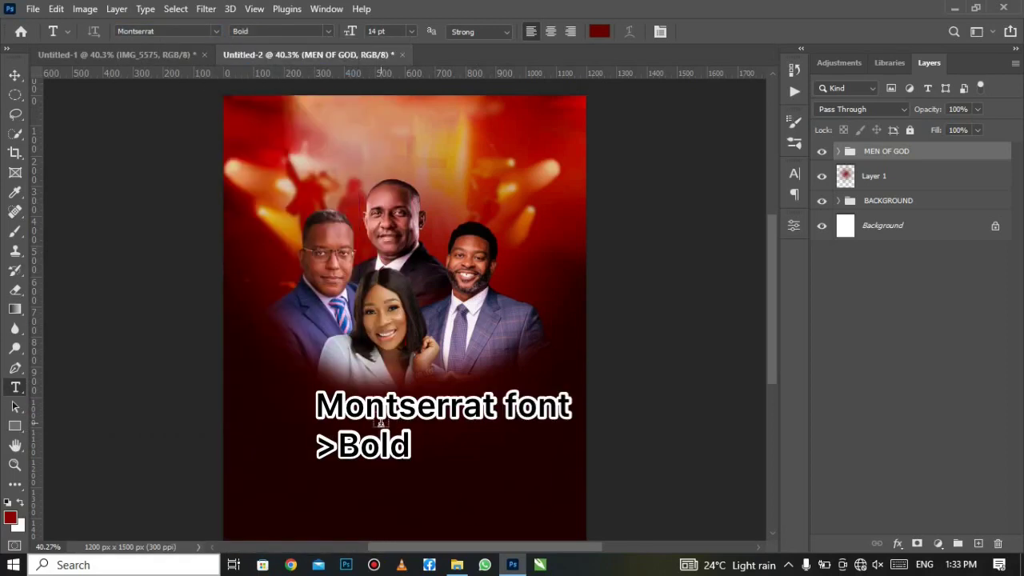
pyautogui.click(380, 422)
pyautogui.click(599, 31)
pyautogui.press('Return')
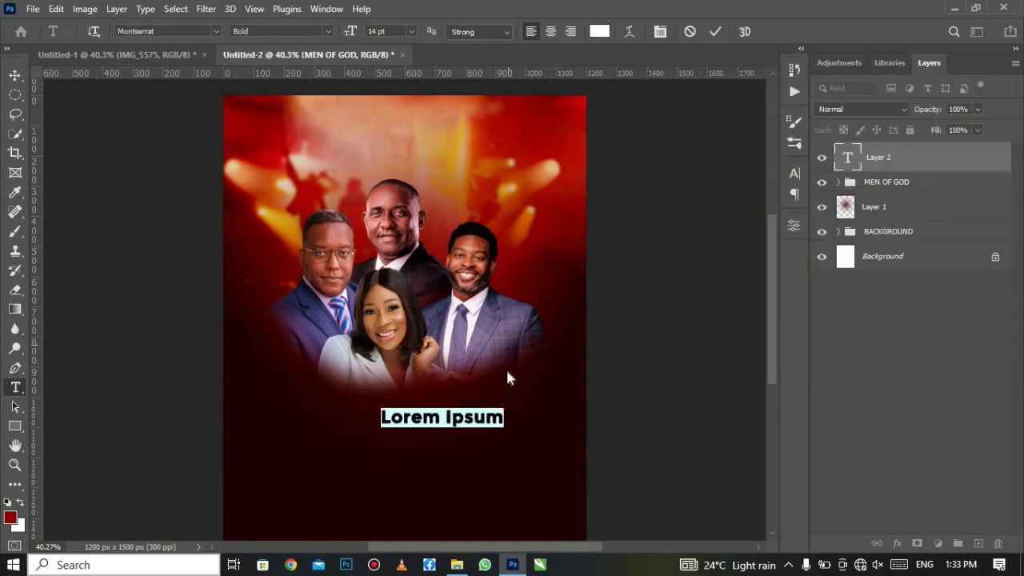
# Step: Type 'ROCK O F AGES PRAYER MINISTRIES,NIGERIA' and move it to the poster top
pyautogui.write('ROCK O AGES')
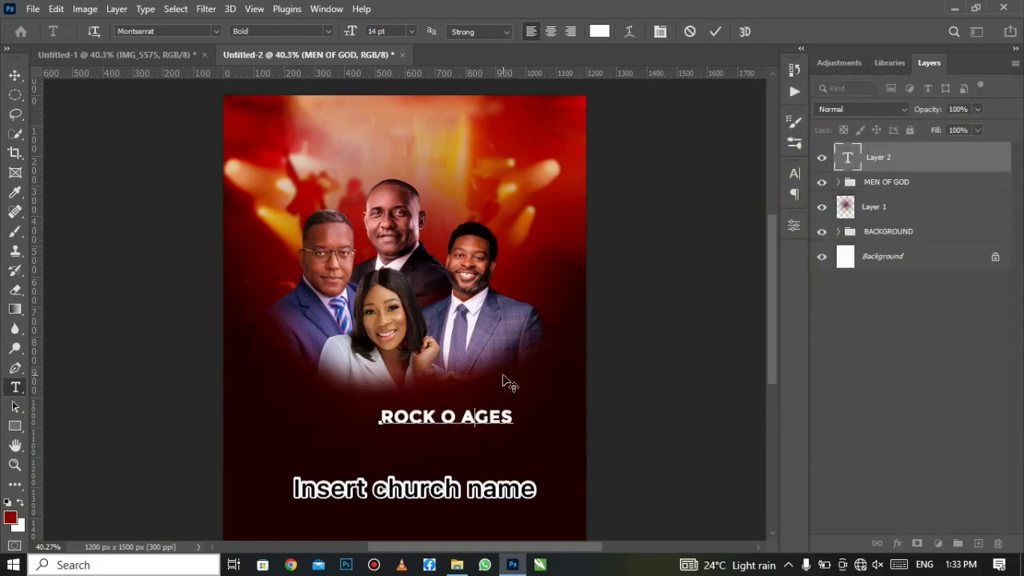
pyautogui.press('BackSpace')
pyautogui.press('BackSpace')
pyautogui.press('BackSpace')
pyautogui.write('F AGES PRAY ')
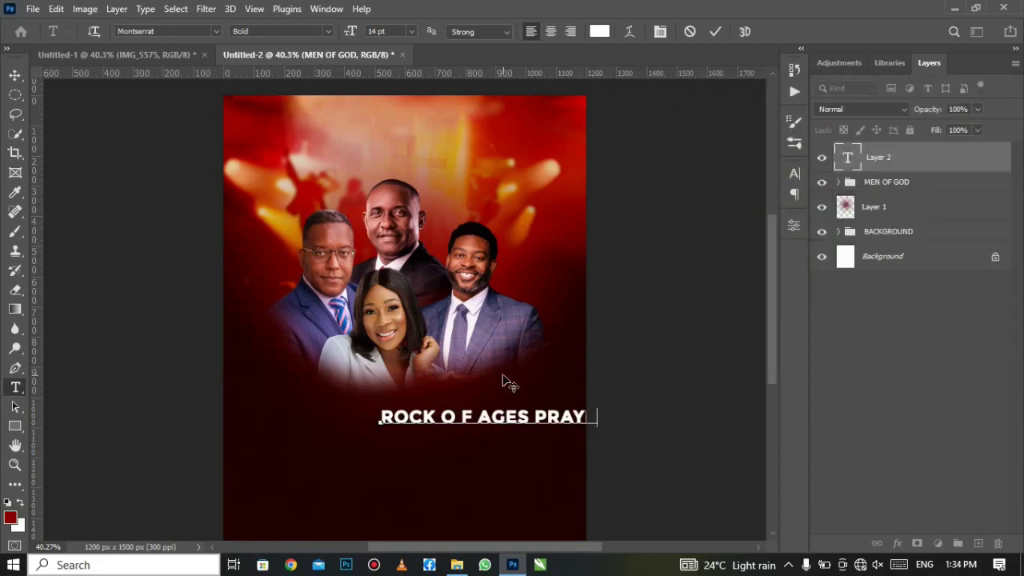
pyautogui.write('MINISTRIE')
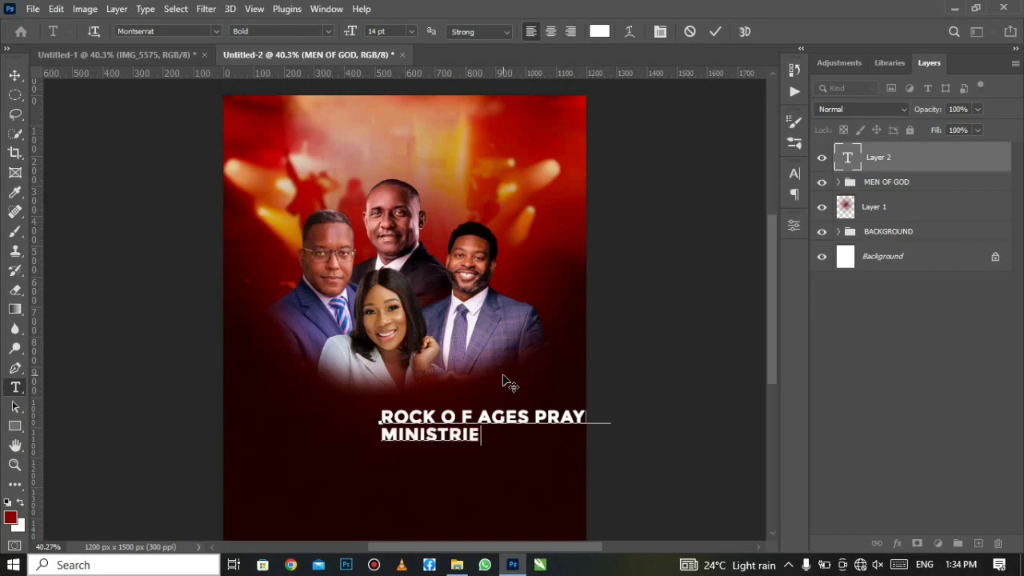
pyautogui.write('NIGERIA')
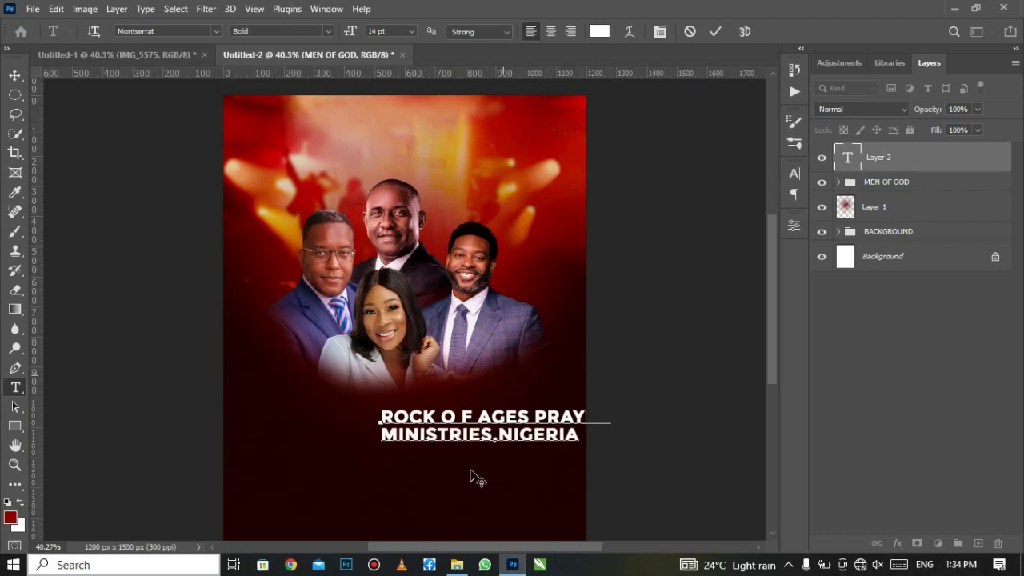
pyautogui.moveTo(469, 475)
pyautogui.mouseDown()
pyautogui.moveTo(441, 457)
pyautogui.moveTo(421, 179)
pyautogui.mouseUp()
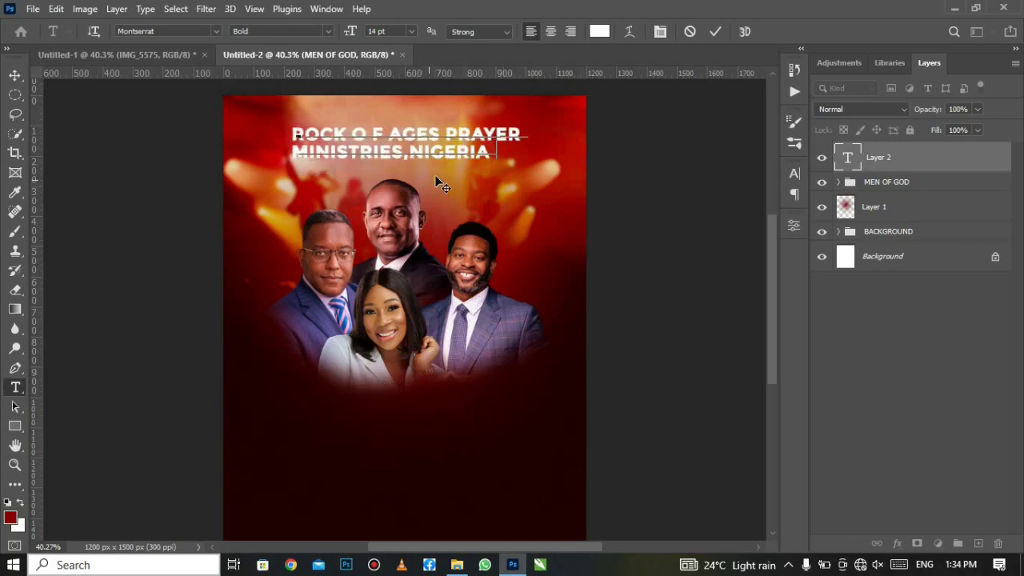
pyautogui.click(714, 32)
# Step: Set the heading to 6 pt, Auto leading and 90 tracking
pyautogui.click(14, 74)
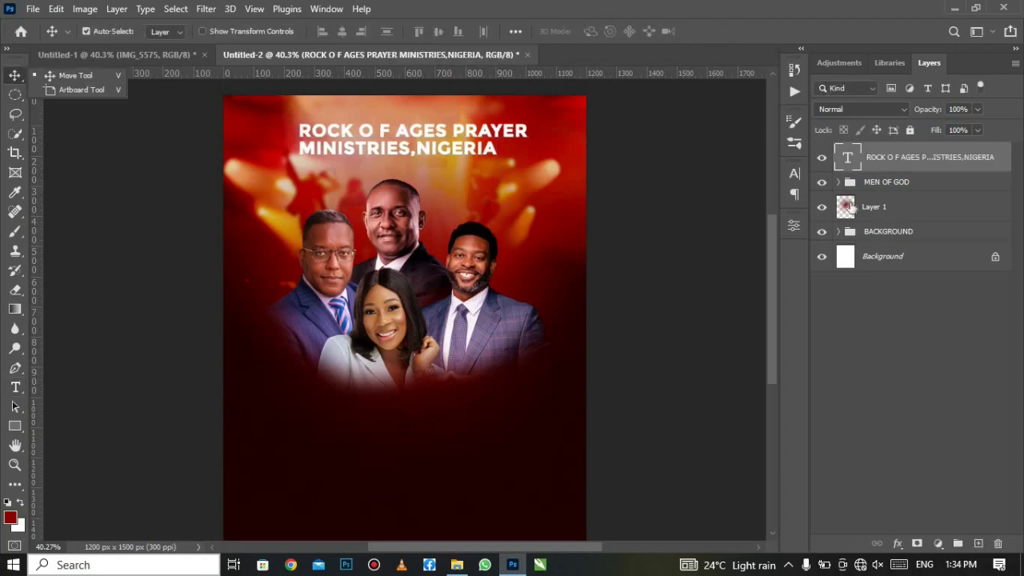
pyautogui.click(794, 173)
pyautogui.click(685, 212)
pyautogui.click(649, 225)
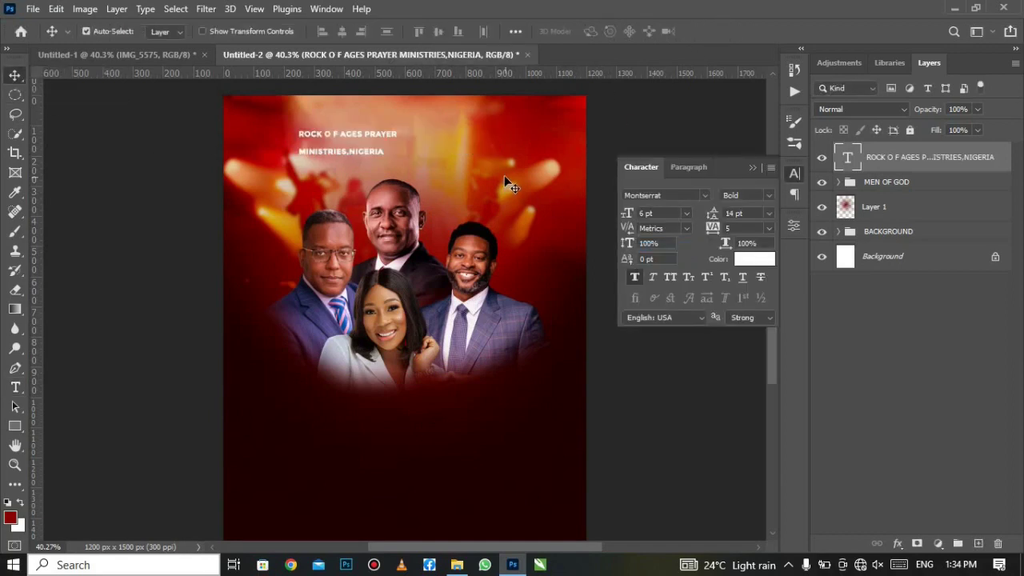
pyautogui.click(769, 213)
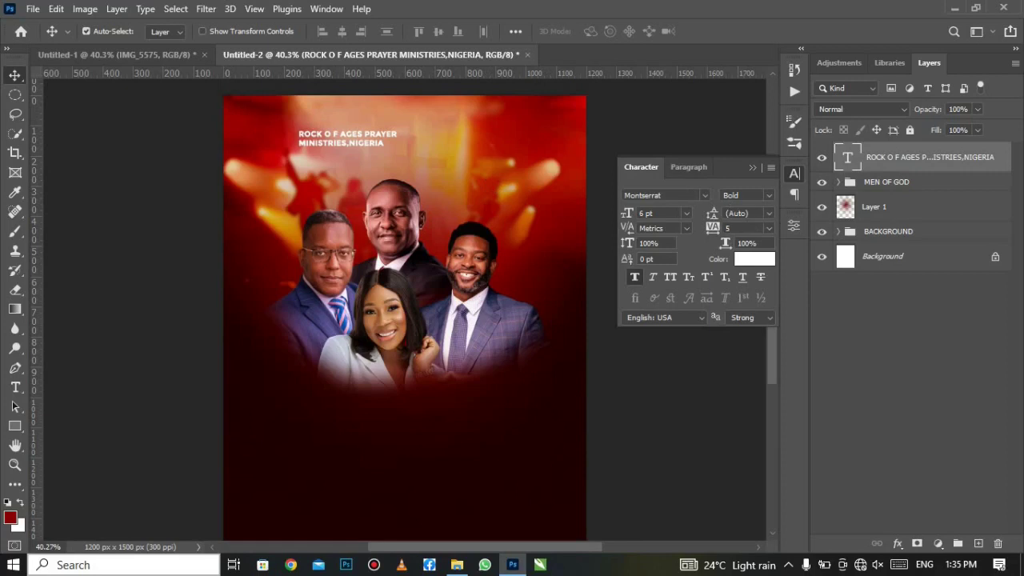
pyautogui.click(768, 228)
pyautogui.click(745, 352)
pyautogui.moveTo(712, 230); pyautogui.dragTo(744, 230)
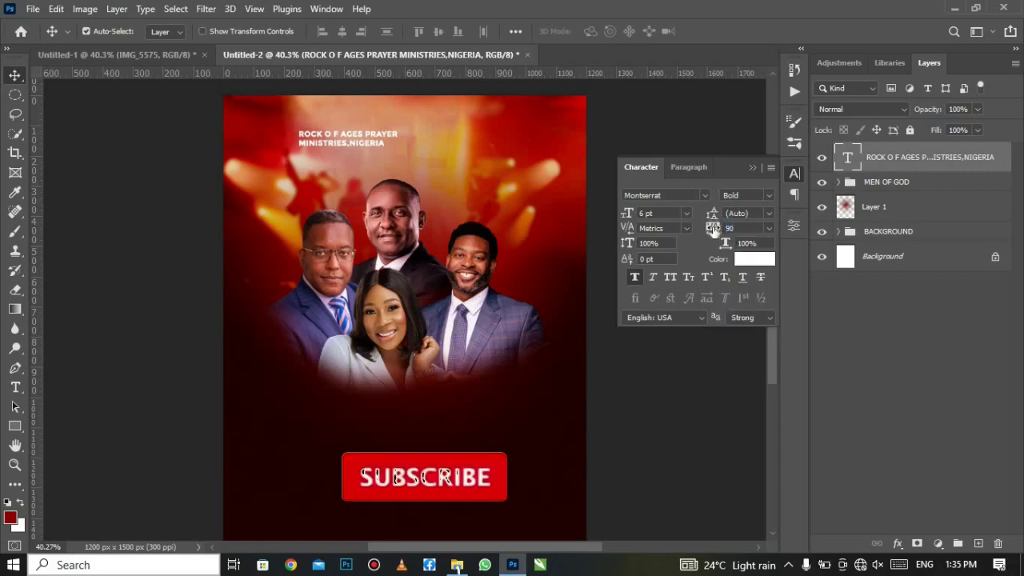
pyautogui.click(756, 168)
# Step: Centre the heading at the top and place the shield image IMG_6009 embedded
pyautogui.moveTo(350, 140); pyautogui.dragTo(396, 121)
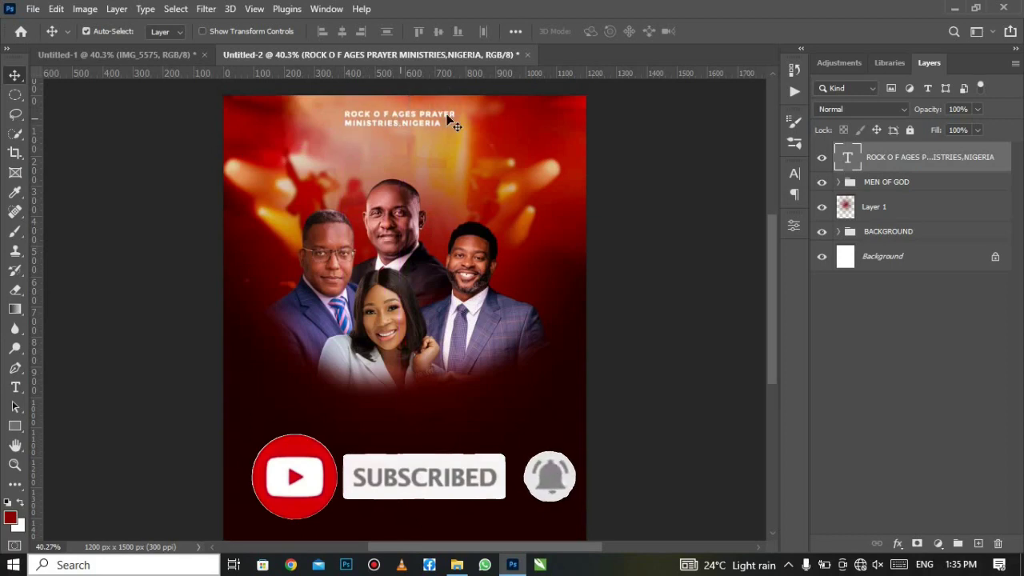
pyautogui.click(33, 9)
pyautogui.click(135, 314)
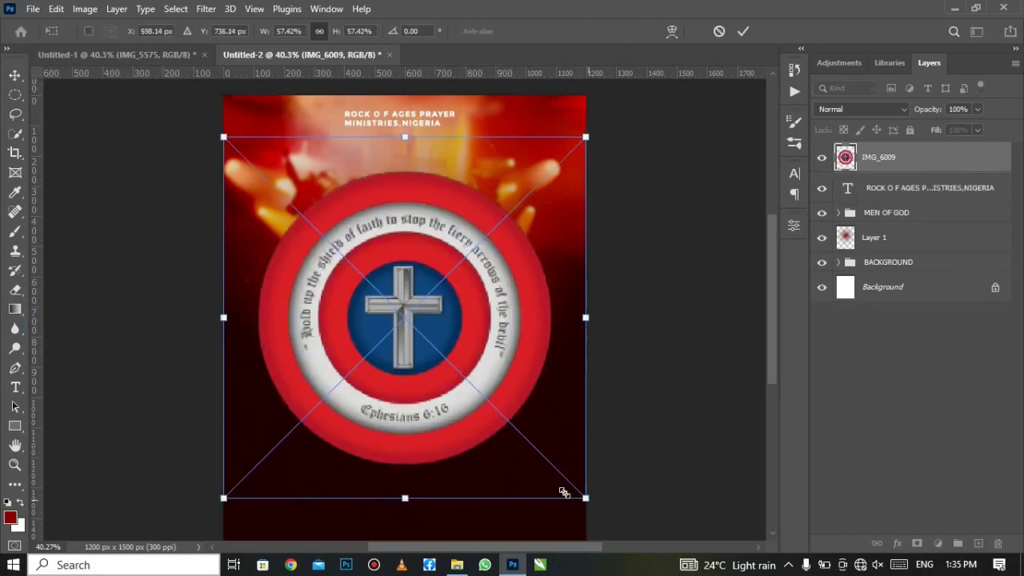
# Step: Shrink the shield to about 3.77% and set it just left of the heading
pyautogui.moveTo(564, 492)
pyautogui.mouseDown()
pyautogui.moveTo(265, 207)
pyautogui.moveTo(254, 192)
pyautogui.moveTo(290, 165)
pyautogui.moveTo(282, 180)
pyautogui.mouseUp()
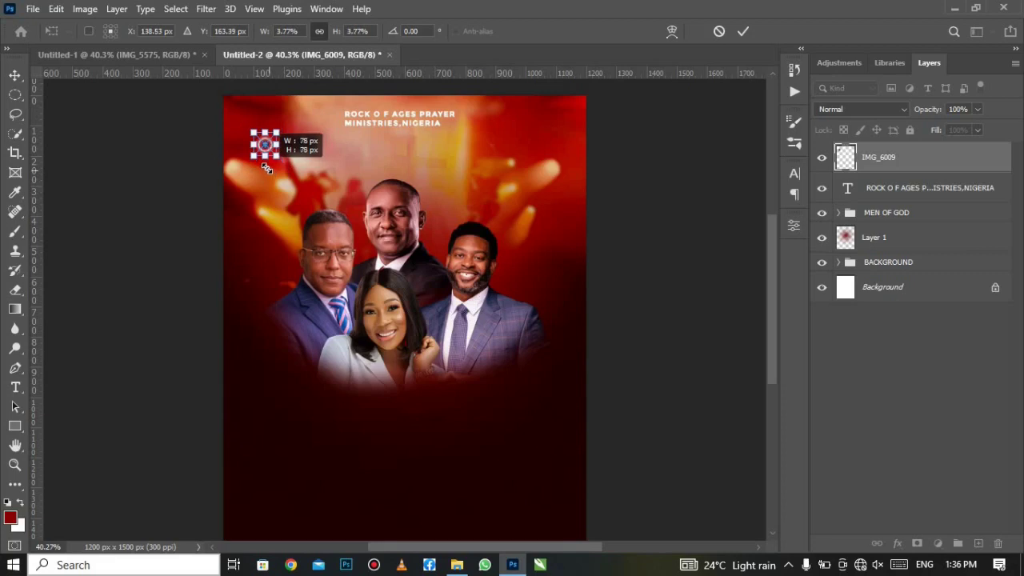
pyautogui.moveTo(271, 171)
pyautogui.mouseDown()
pyautogui.moveTo(264, 165)
pyautogui.moveTo(326, 120)
pyautogui.mouseUp()
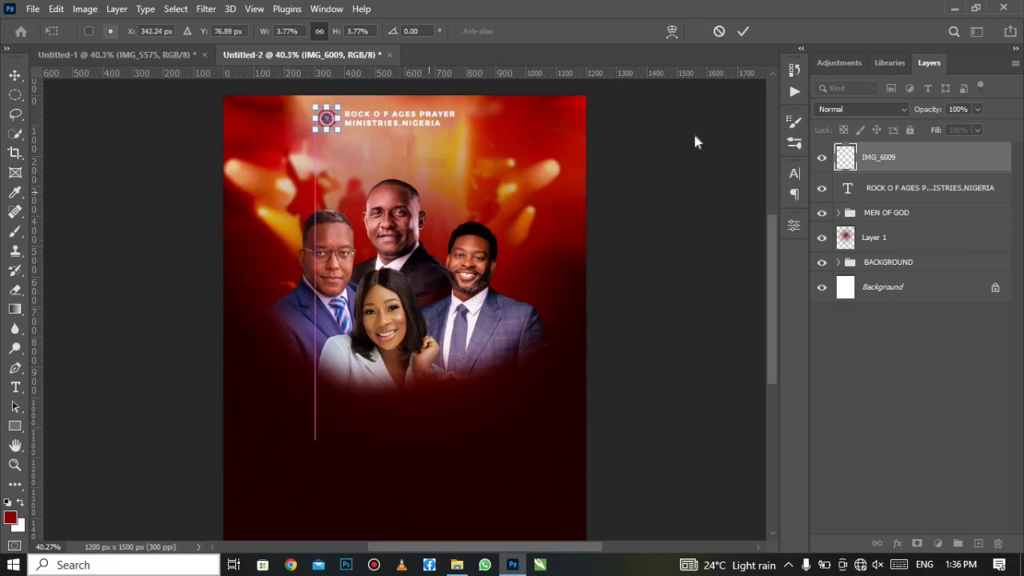
pyautogui.click(743, 31)
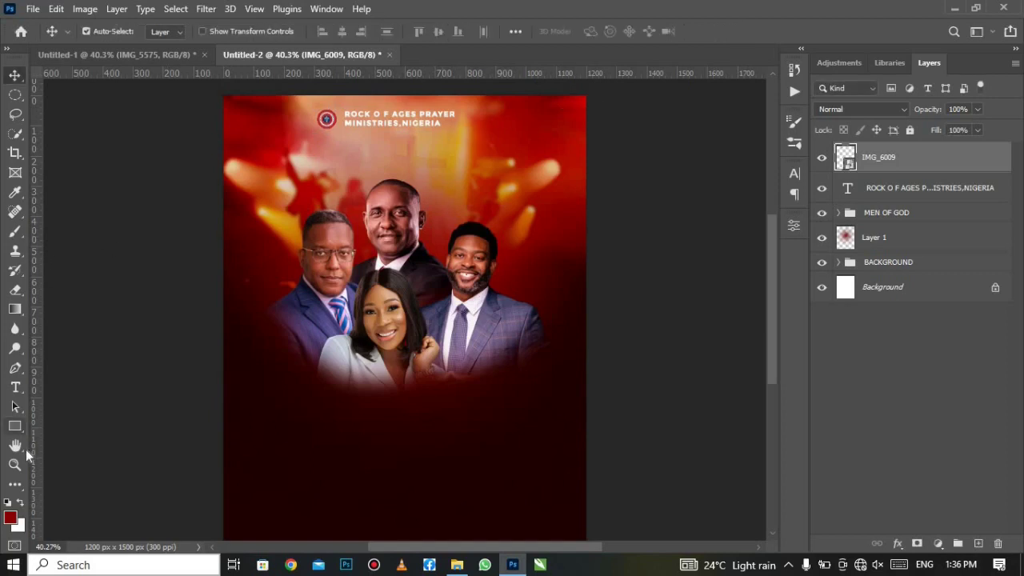
# Step: Draw a circle with white fill and no stroke near the shield logo
pyautogui.click(14, 425)
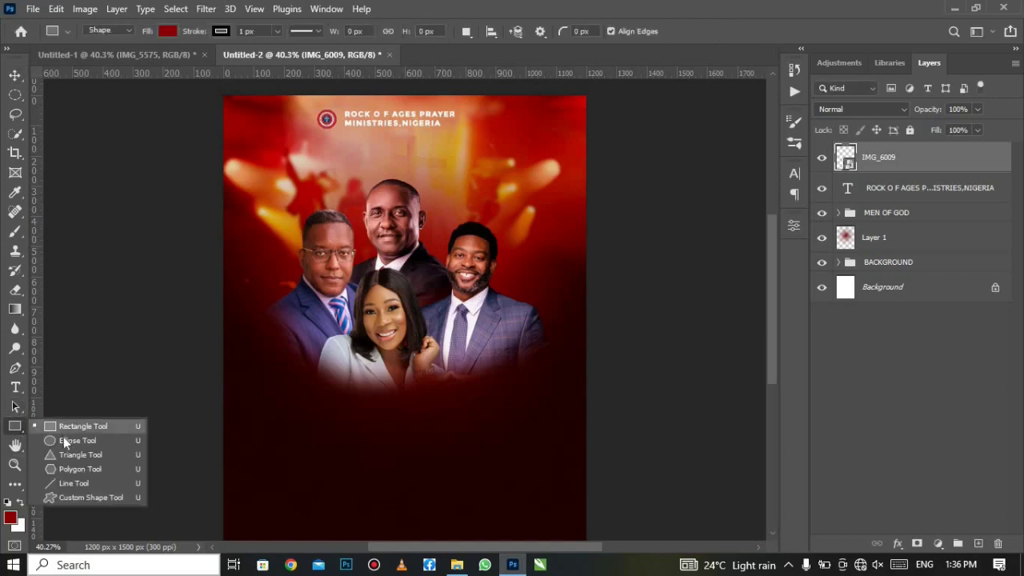
pyautogui.hotkey('shift', 'u')
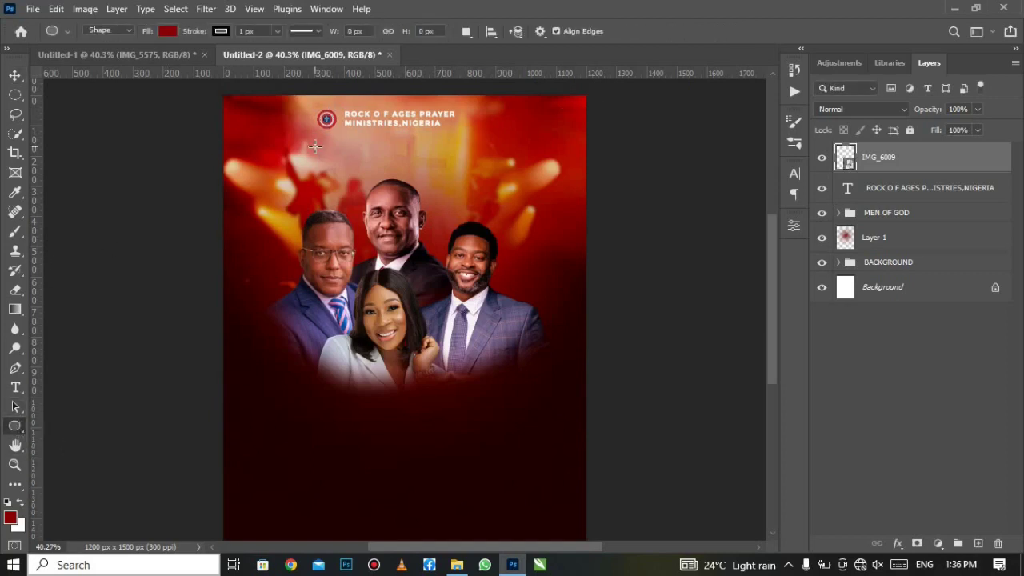
pyautogui.moveTo(315, 147); pyautogui.dragTo(350, 183)
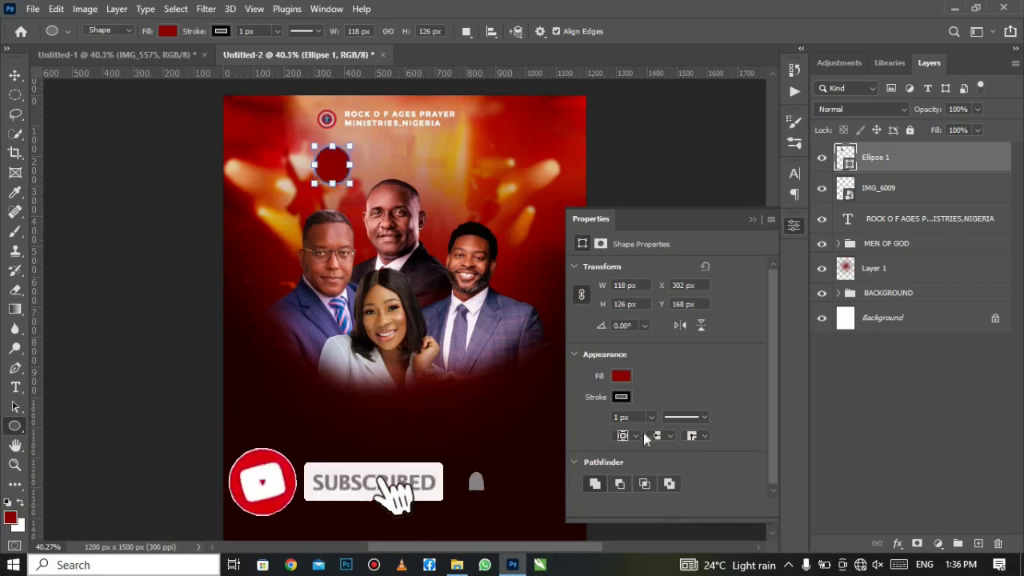
pyautogui.moveTo(653, 430); pyautogui.dragTo(602, 422)
pyautogui.click(622, 375)
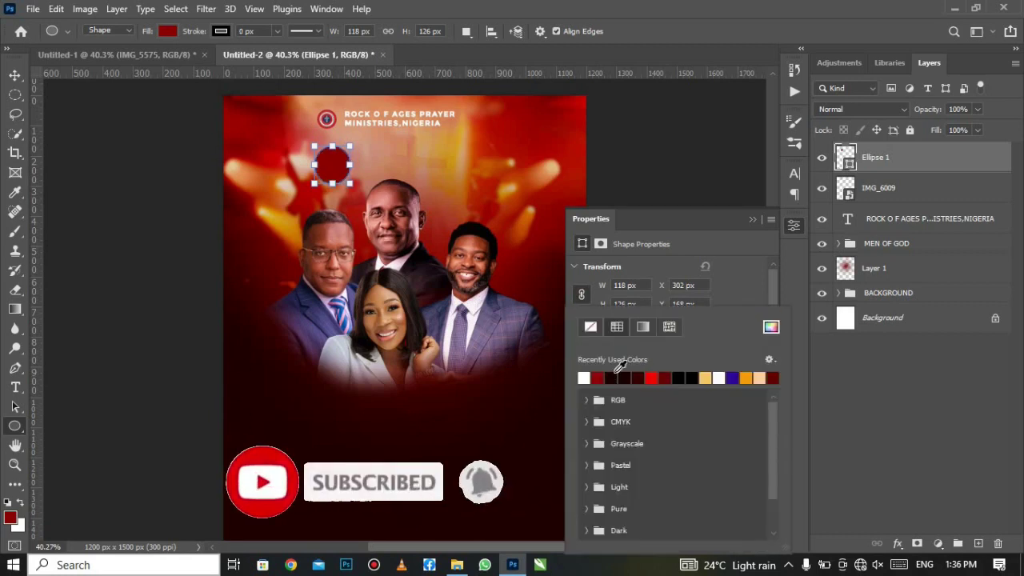
pyautogui.click(719, 377)
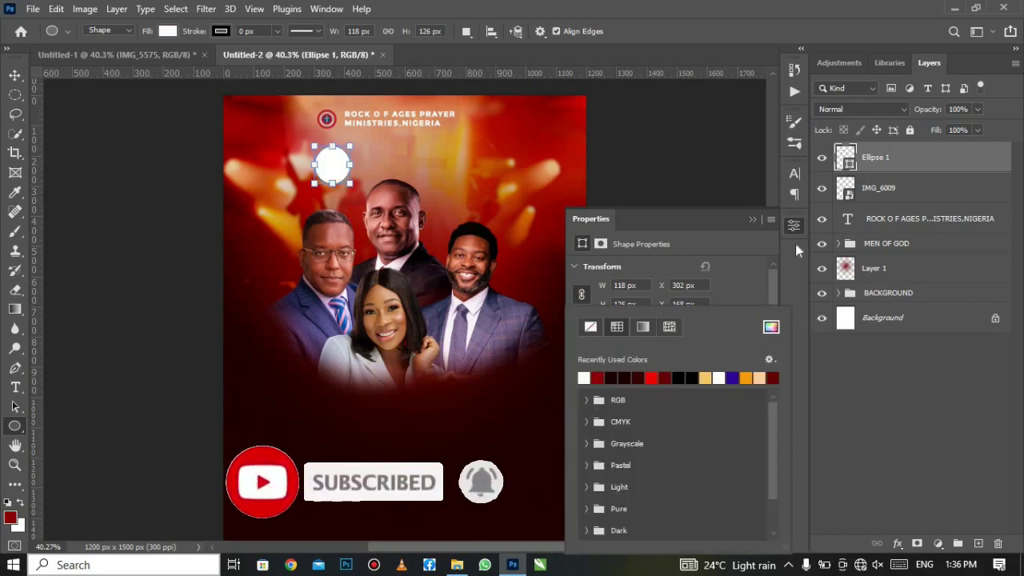
pyautogui.click(753, 218)
# Step: Rasterize the circle, move it behind the shield, and clip the logo to it
pyautogui.rightClick(928, 166)
pyautogui.click(752, 227)
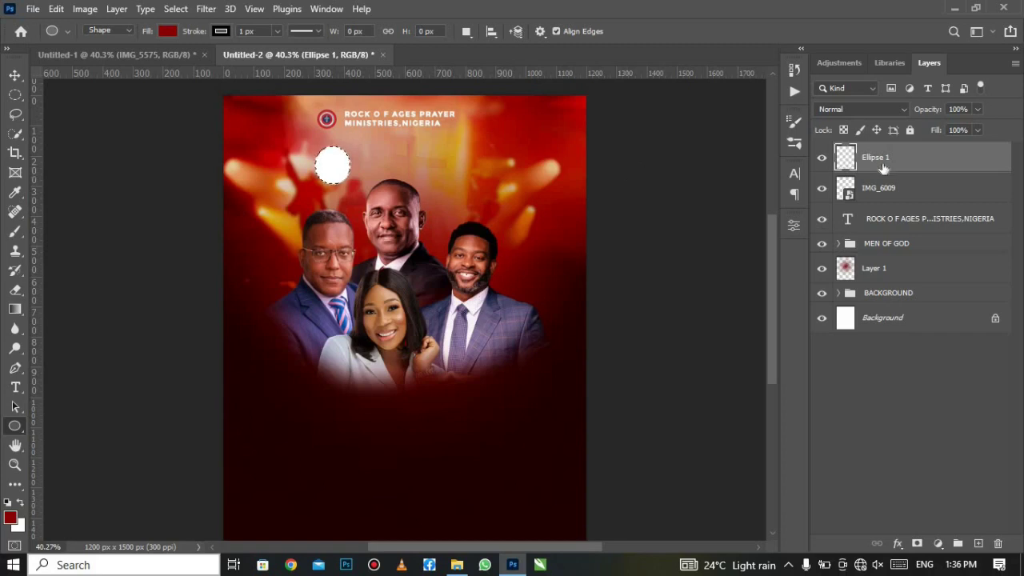
pyautogui.rightClick(367, 163)
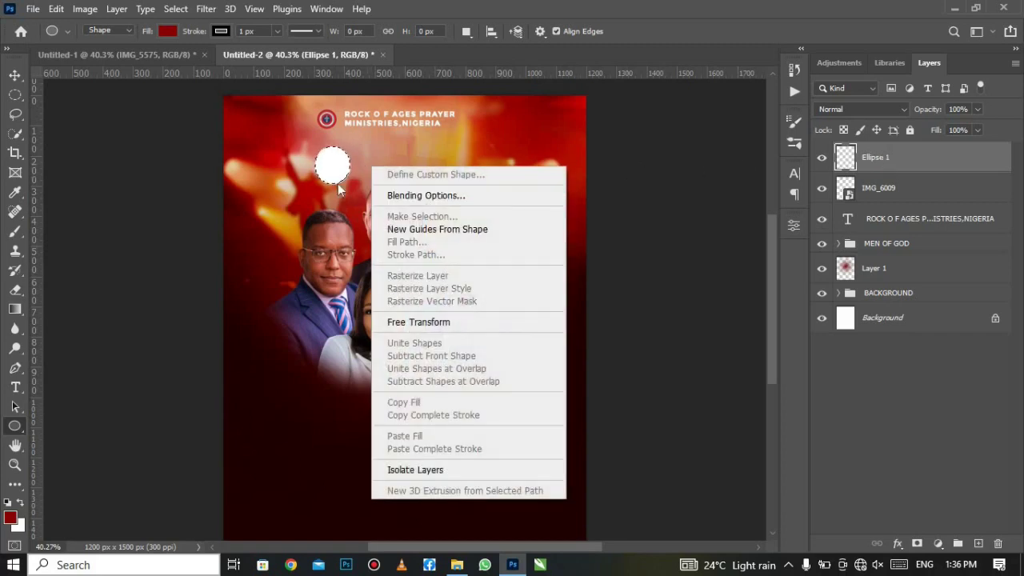
pyautogui.click(176, 9)
pyautogui.click(179, 39)
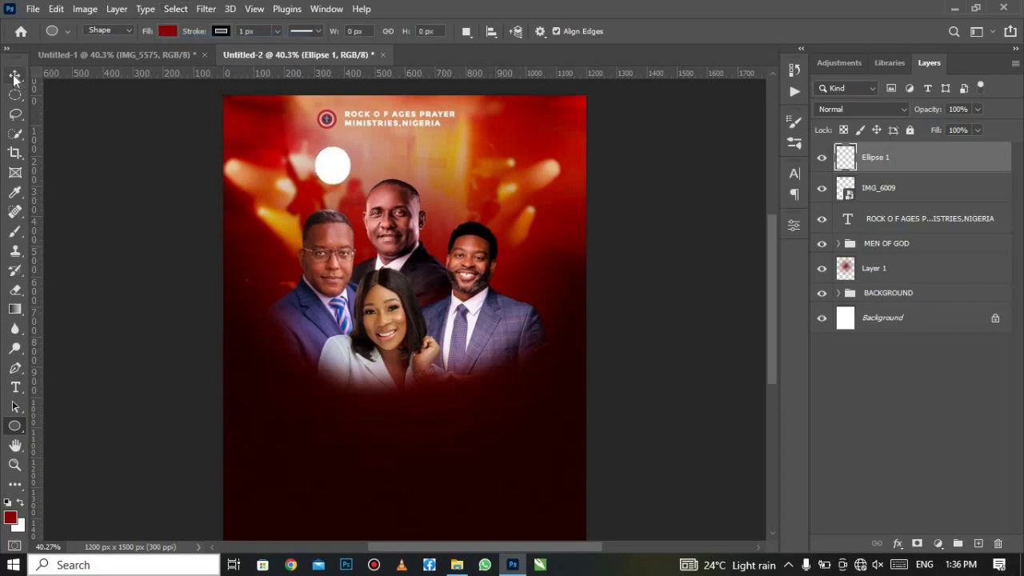
pyautogui.press('v')
pyautogui.moveTo(331, 170); pyautogui.dragTo(325, 119)
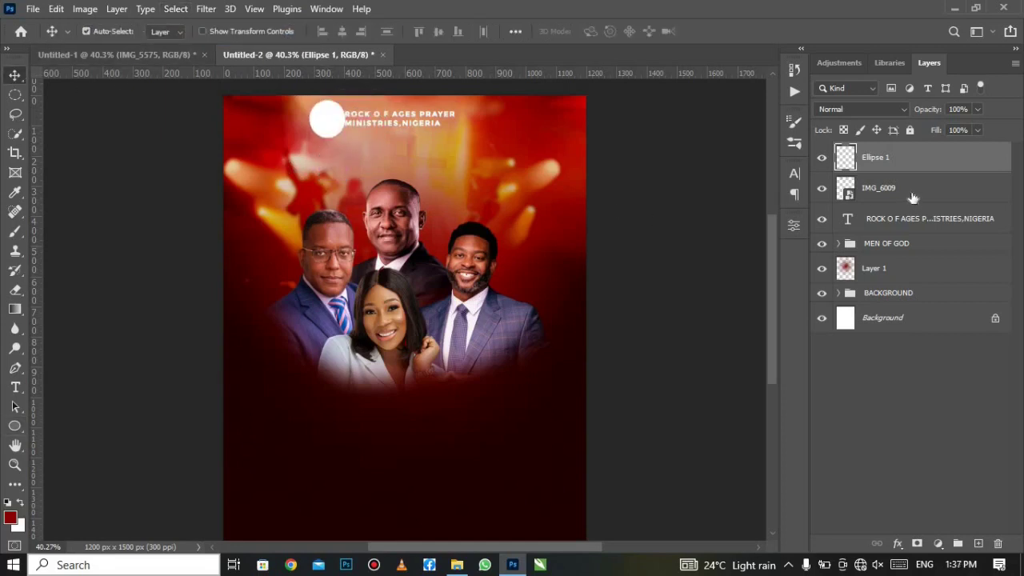
pyautogui.moveTo(879, 188); pyautogui.dragTo(854, 170)
pyautogui.keyDown('alt'); pyautogui.click(855, 169); pyautogui.keyUp('alt')
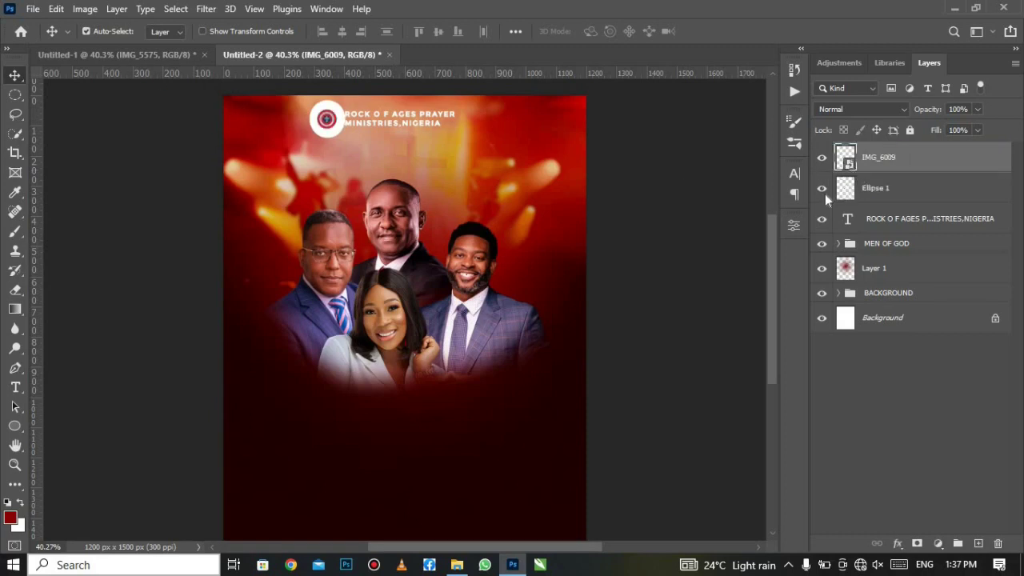
# Step: Shrink the white circle beside the heading to about 78% of its size
pyautogui.click(952, 192)
pyautogui.click(56, 9)
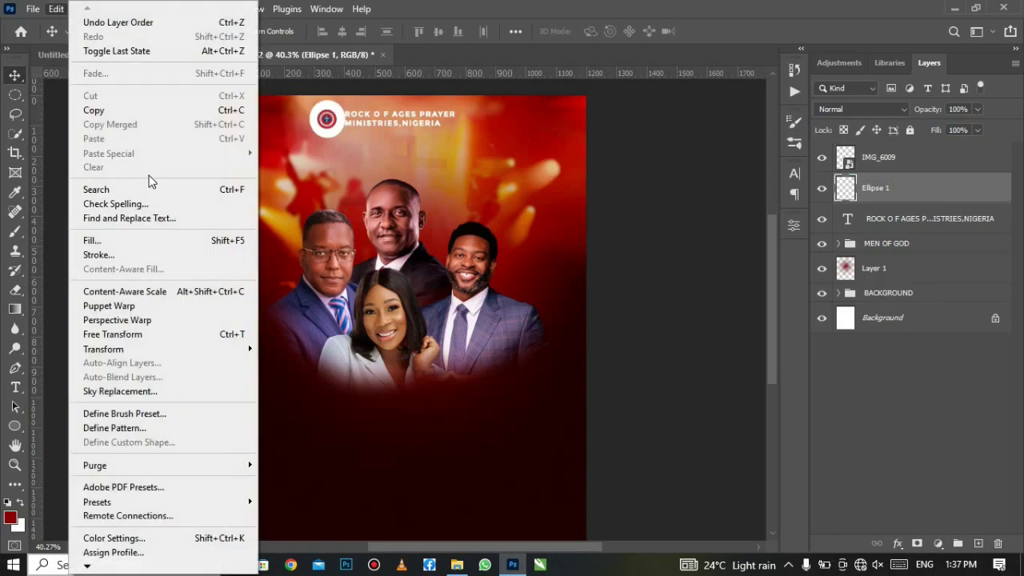
pyautogui.click(180, 332)
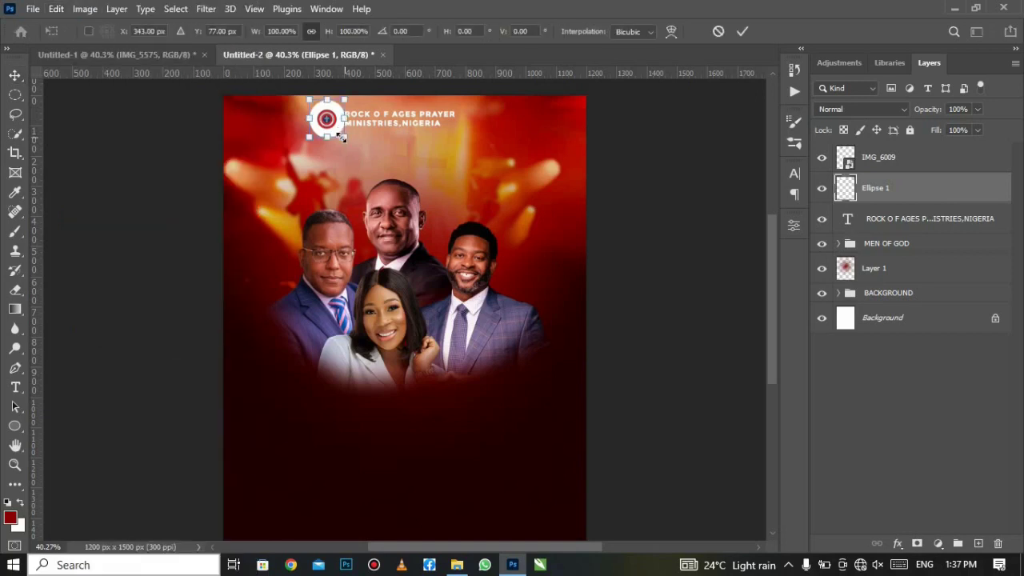
pyautogui.moveTo(343, 137); pyautogui.dragTo(328, 121)
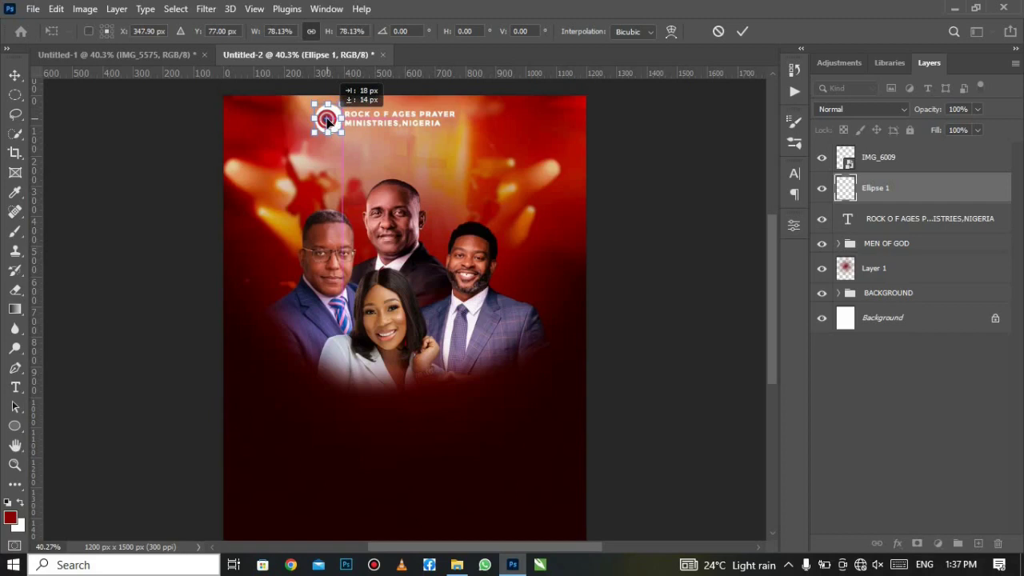
pyautogui.click(743, 31)
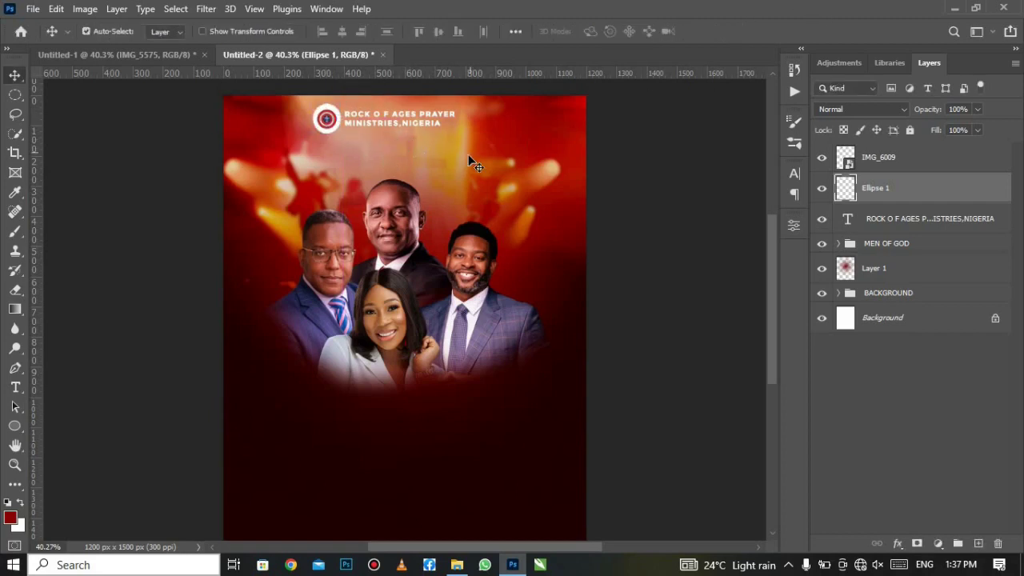
# Step: Enlarge the shield logo slightly, centre it horizontally in the circle, and deselect
pyautogui.click(334, 121)
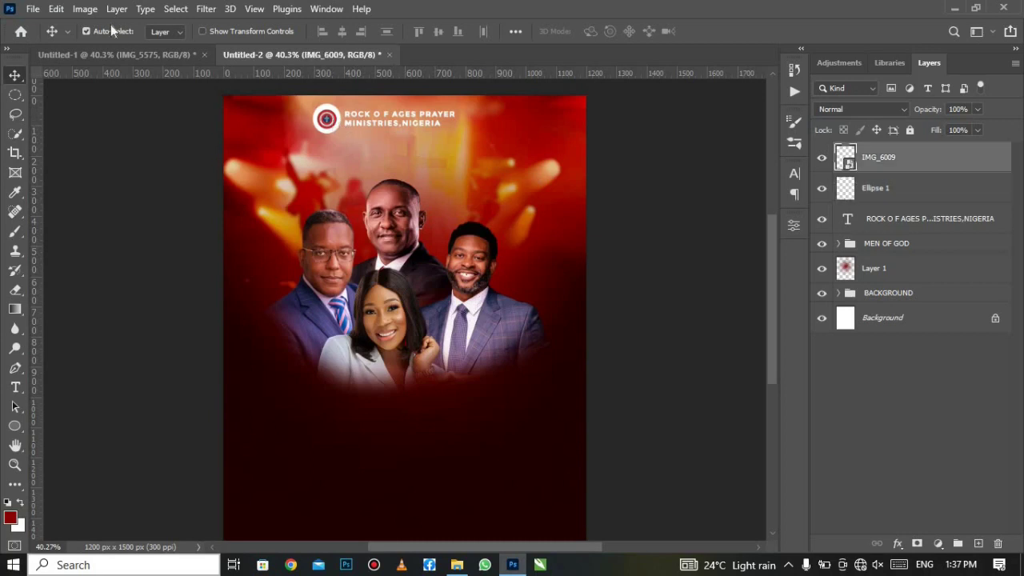
pyautogui.click(56, 9)
pyautogui.click(152, 334)
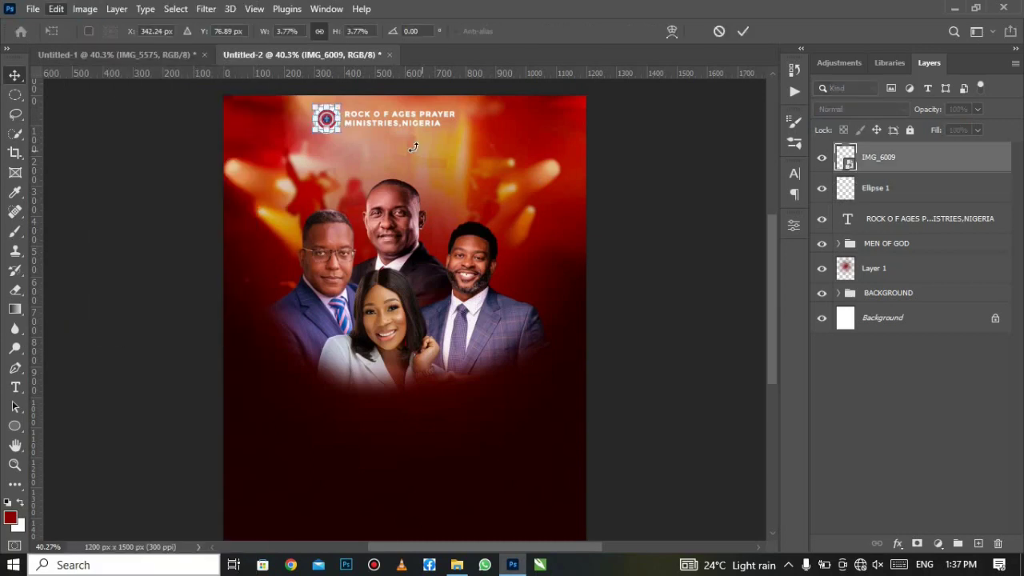
pyautogui.moveTo(339, 133); pyautogui.dragTo(344, 136)
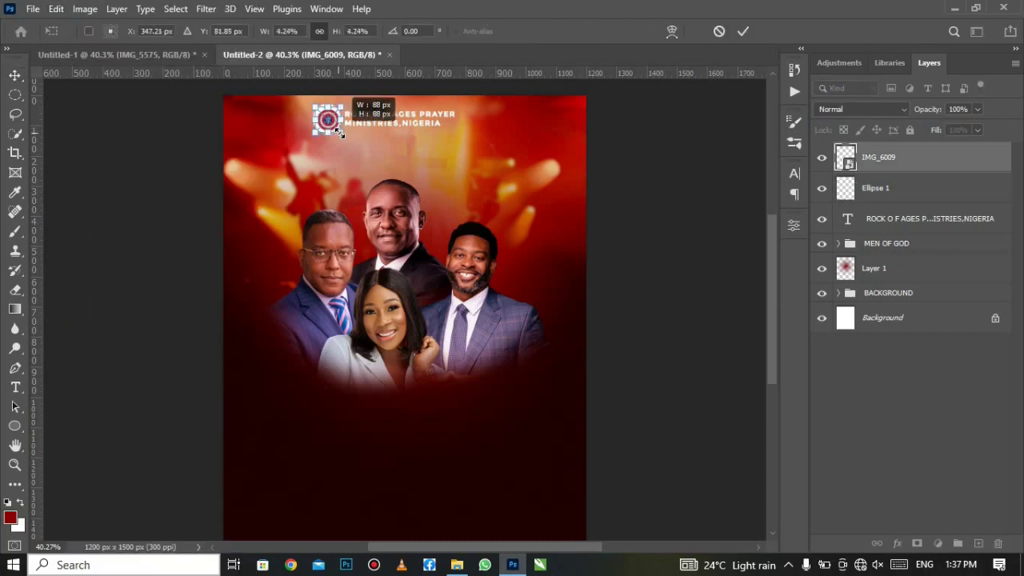
pyautogui.click(741, 37)
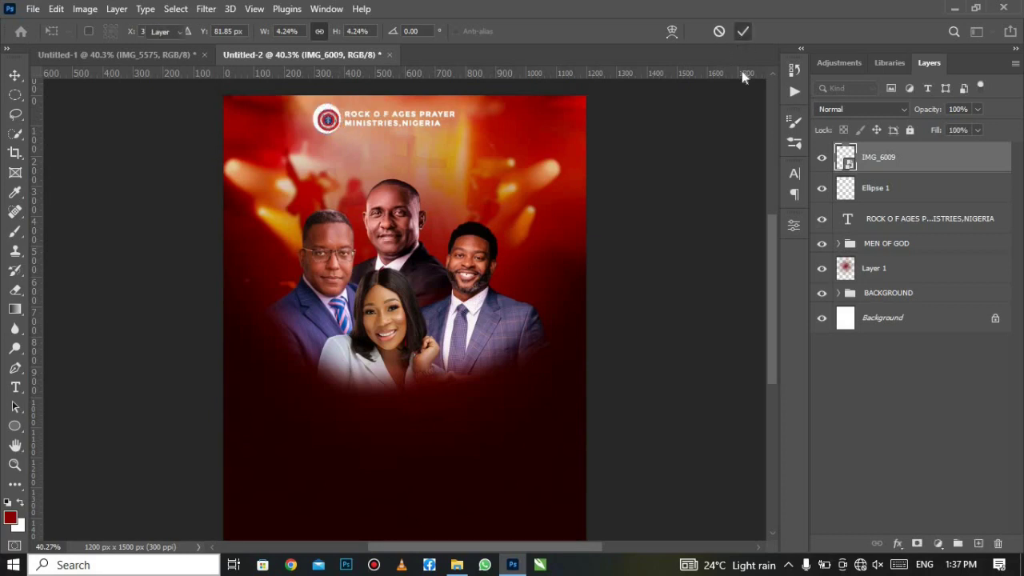
pyautogui.click(888, 191)
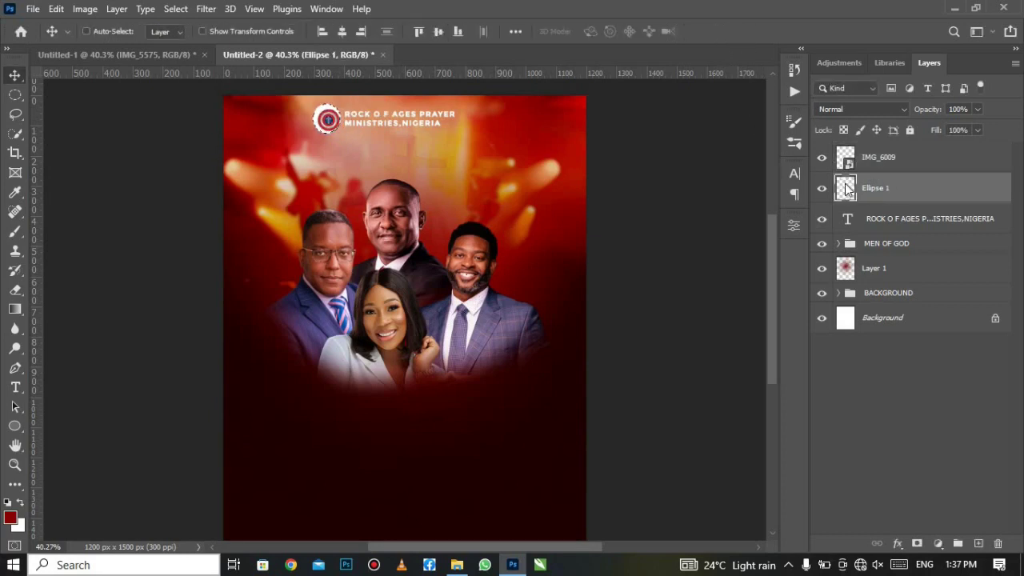
pyautogui.click(888, 161)
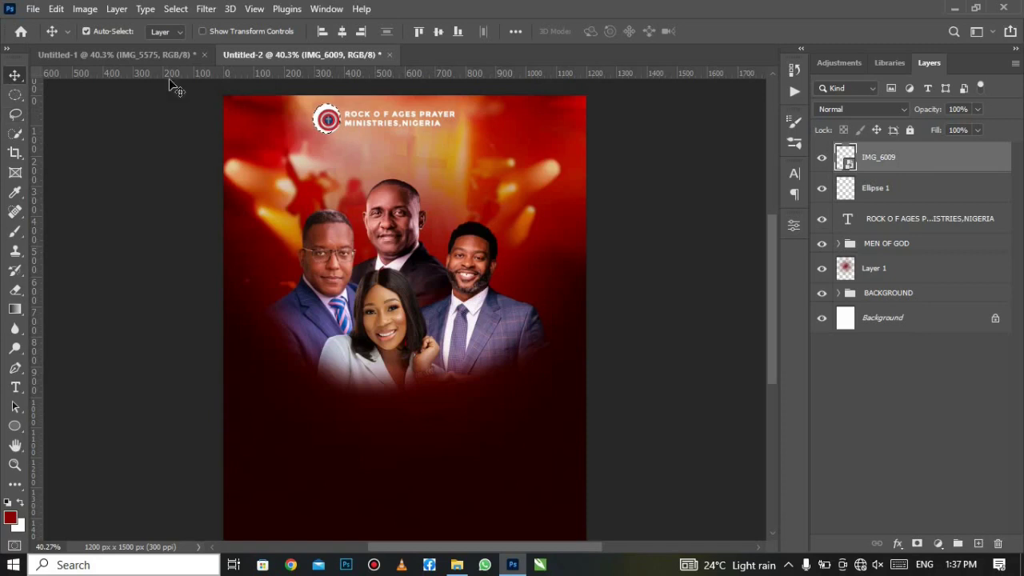
pyautogui.click(341, 31)
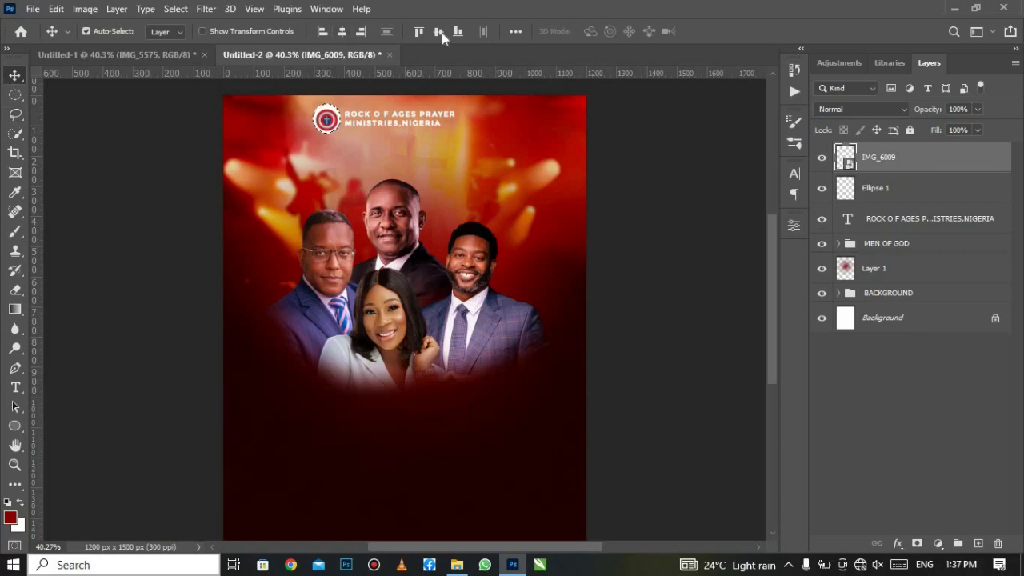
pyautogui.click(176, 9)
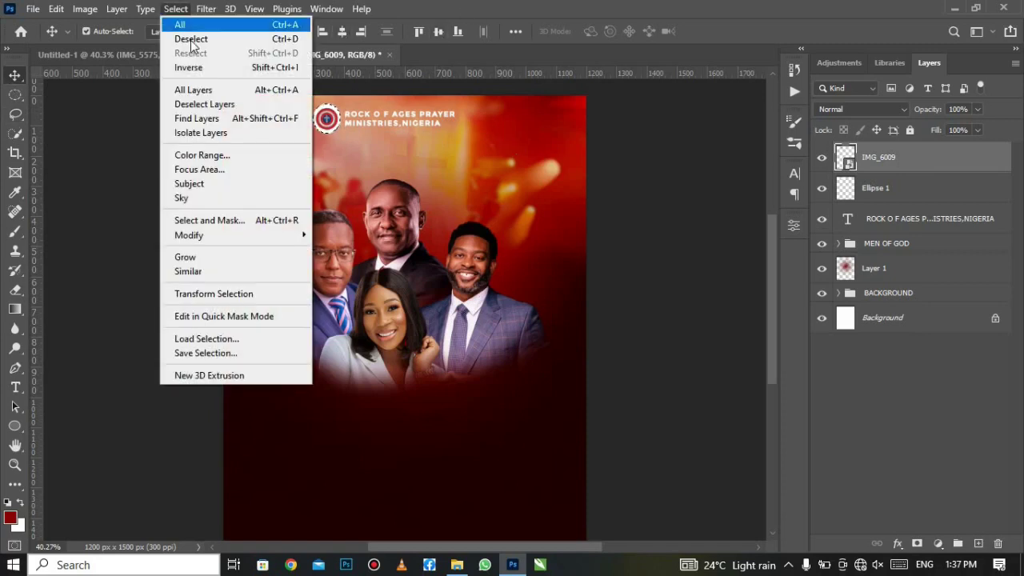
pyautogui.click(192, 39)
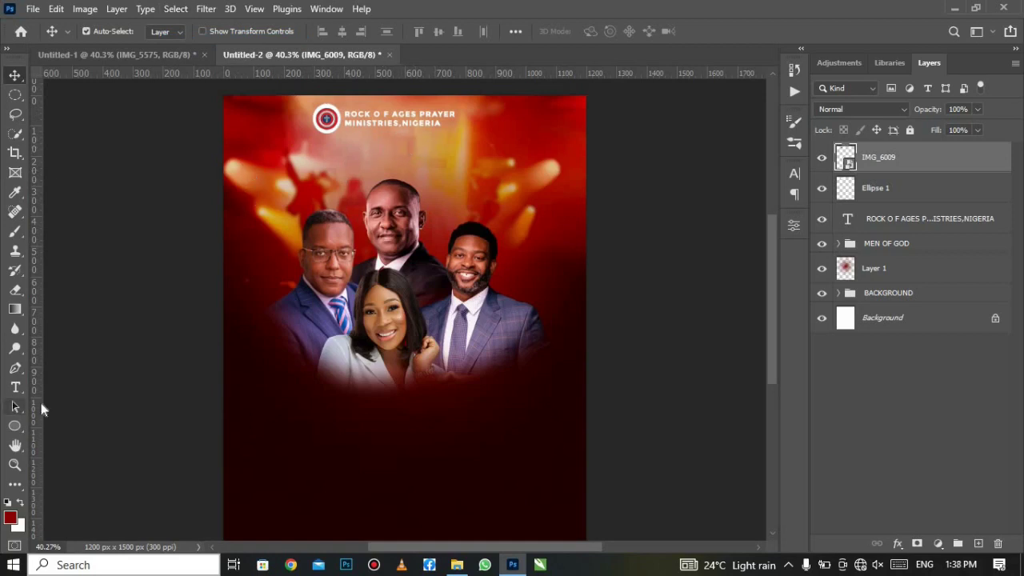
pyautogui.click(14, 426)
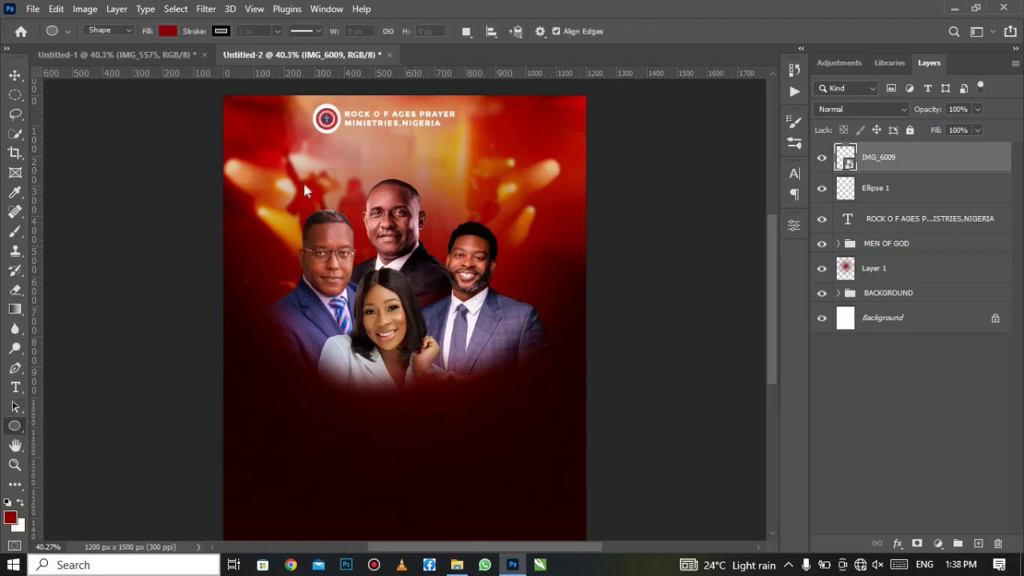
# Step: Draw a thin 363 x 4 px rectangle under the MINISTRIES, NIGERIA line
pyautogui.hotkey('shift', 'u')
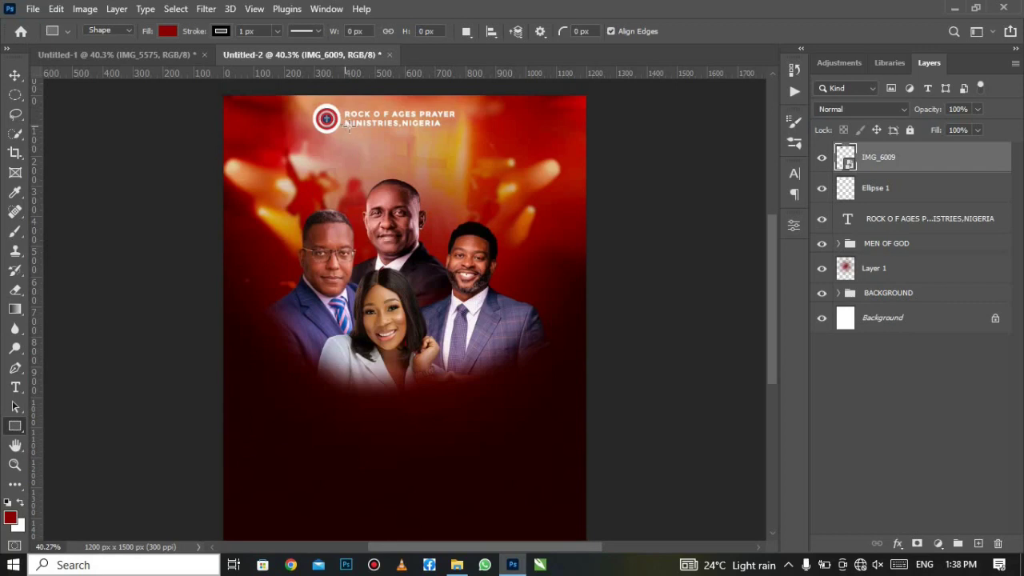
pyautogui.moveTo(348, 125); pyautogui.dragTo(452, 130)
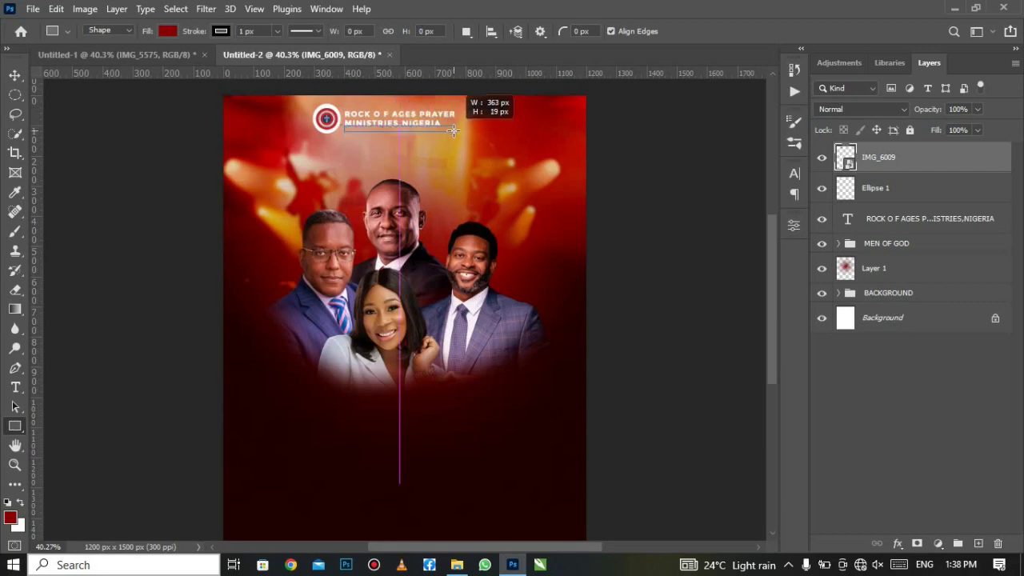
pyautogui.moveTo(453, 131); pyautogui.dragTo(454, 122)
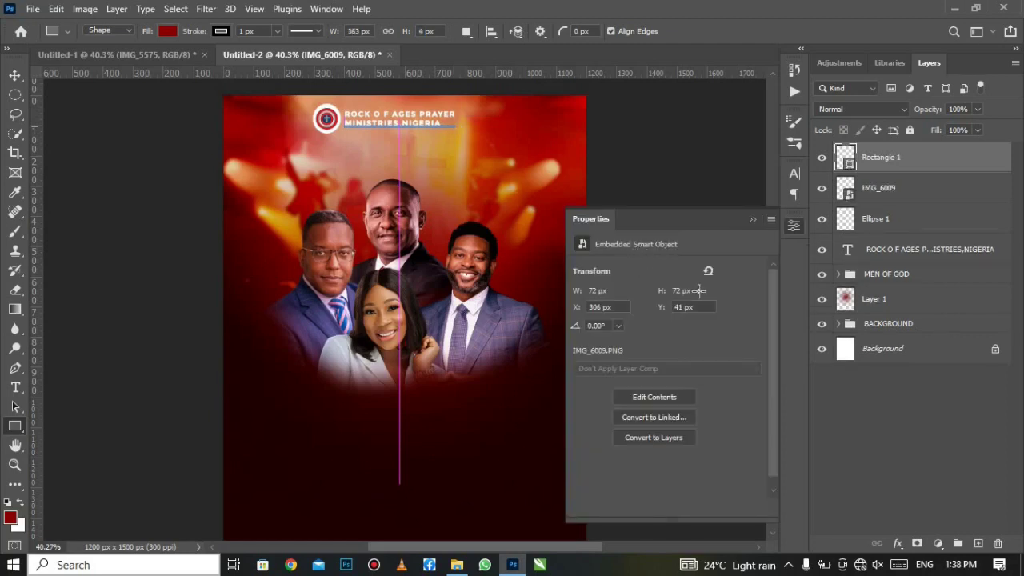
# Step: Give the bar a 0 px stroke and a deeper orange fill
pyautogui.click(651, 418)
pyautogui.moveTo(651, 436); pyautogui.dragTo(617, 400)
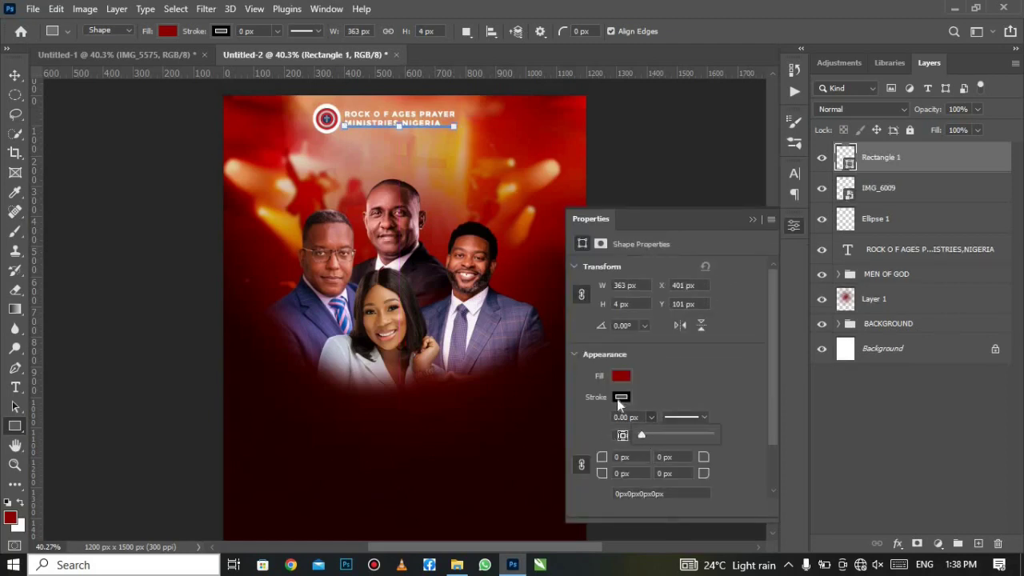
pyautogui.click(621, 376)
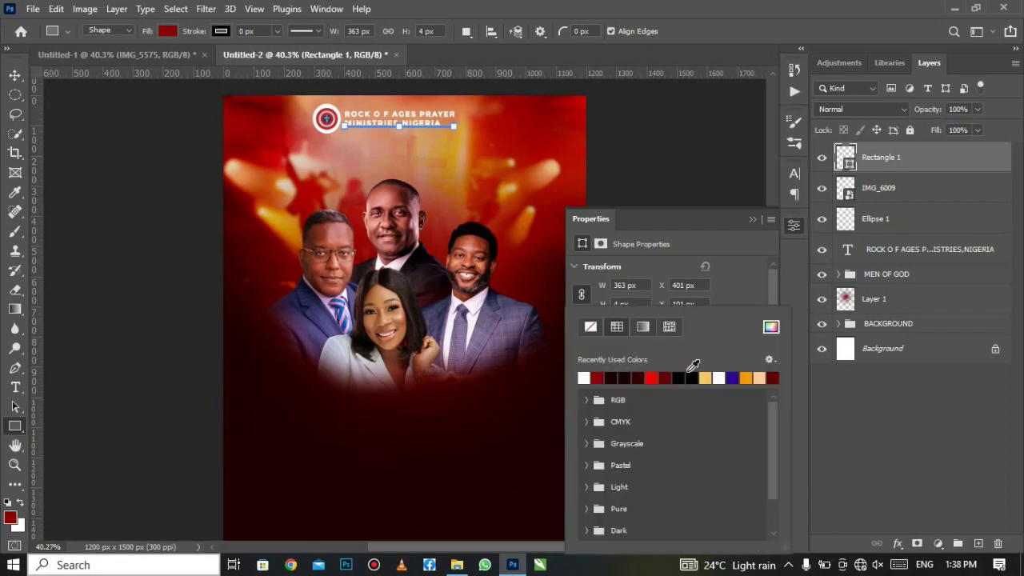
pyautogui.click(707, 377)
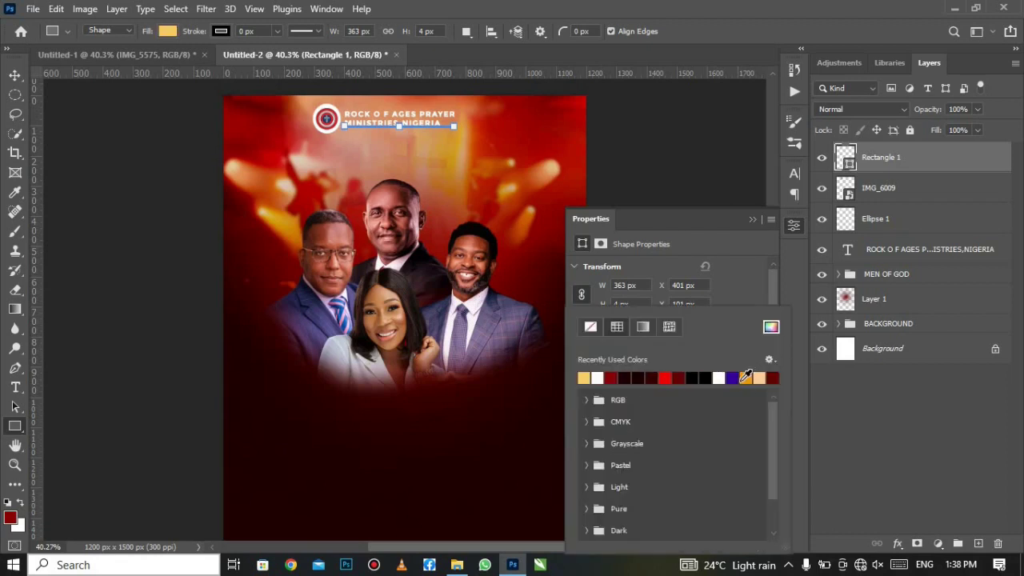
pyautogui.click(746, 377)
pyautogui.click(753, 221)
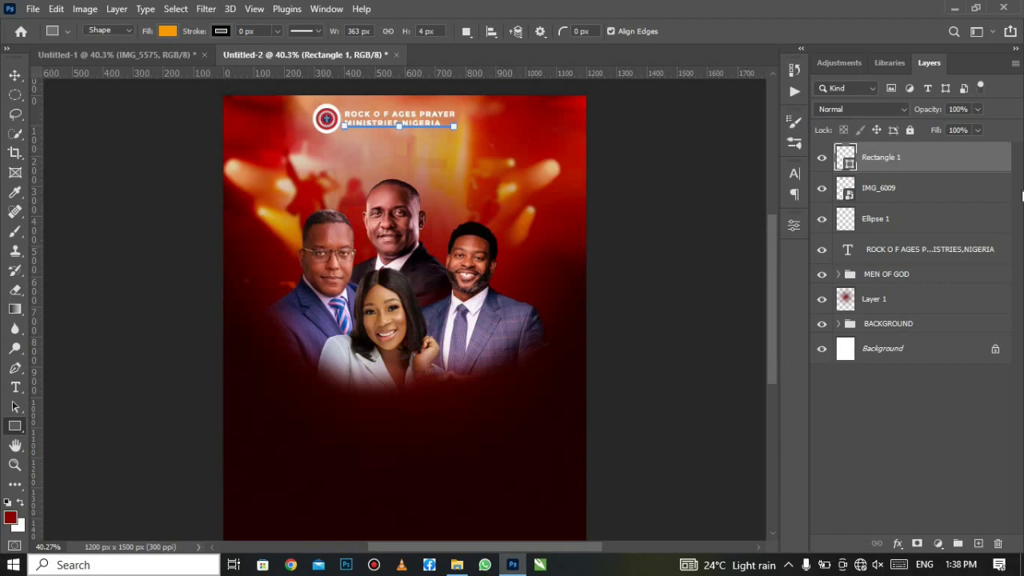
# Step: Rasterize the Rectangle 1 layer
pyautogui.rightClick(976, 172)
pyautogui.click(816, 222)
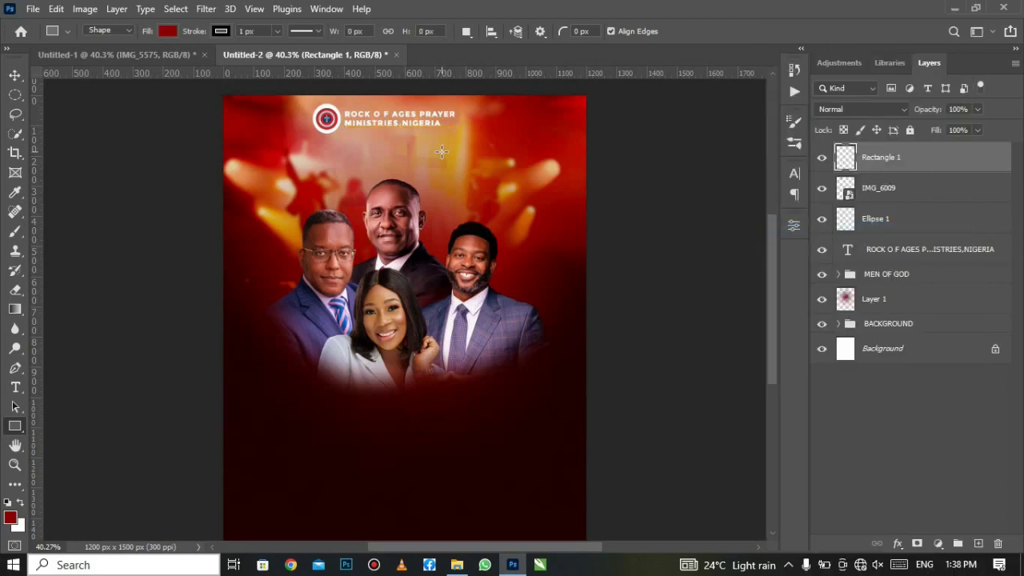
pyautogui.click(12, 73)
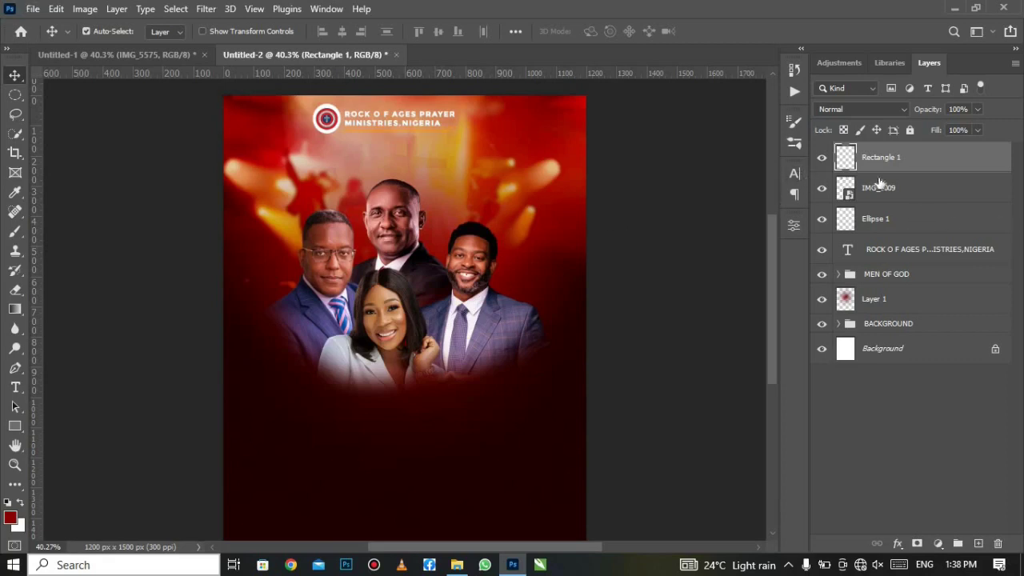
# Step: Add a Presents text line in Shelley-AndanteScript and move it up under the church name
pyautogui.click(16, 387)
pyautogui.click(56, 387)
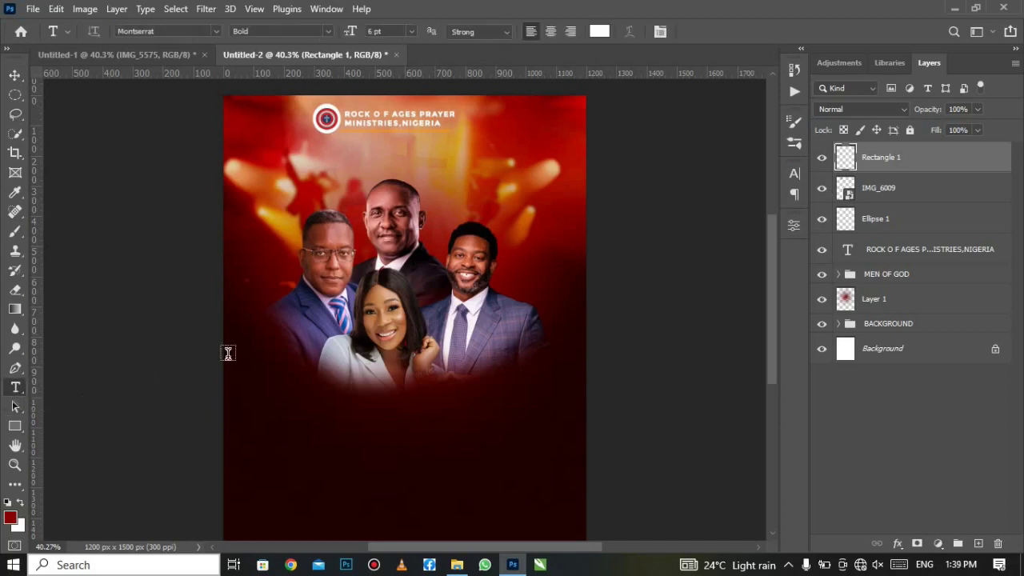
pyautogui.click(365, 431)
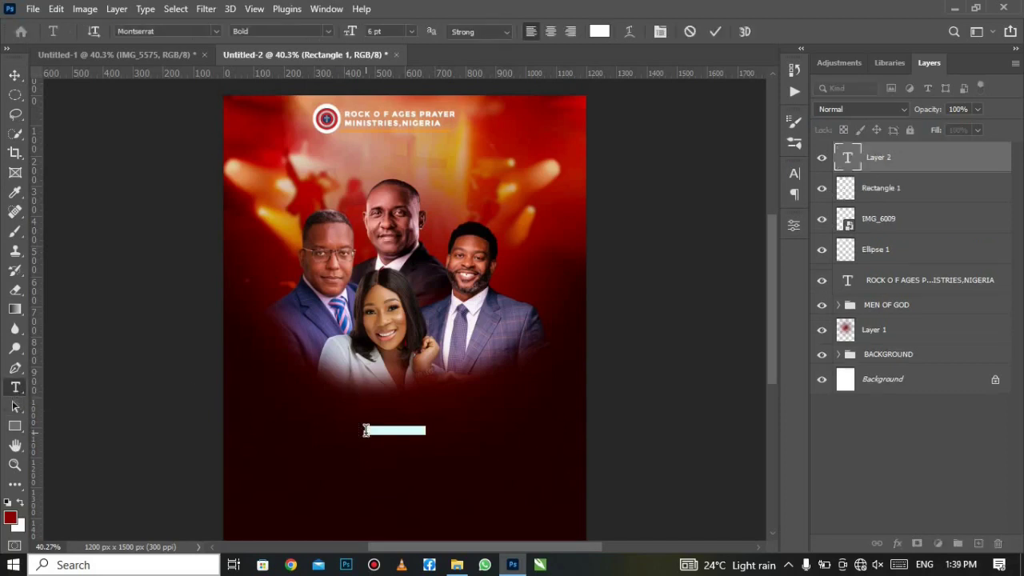
pyautogui.press('BackSpace')
pyautogui.write('Presents')
pyautogui.rightClick(366, 430)
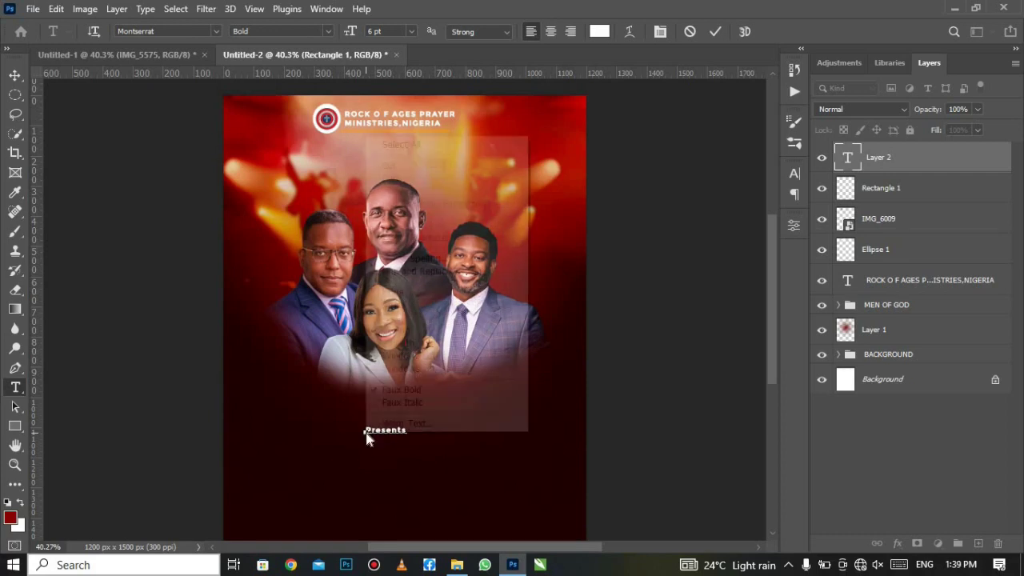
pyautogui.click(417, 146)
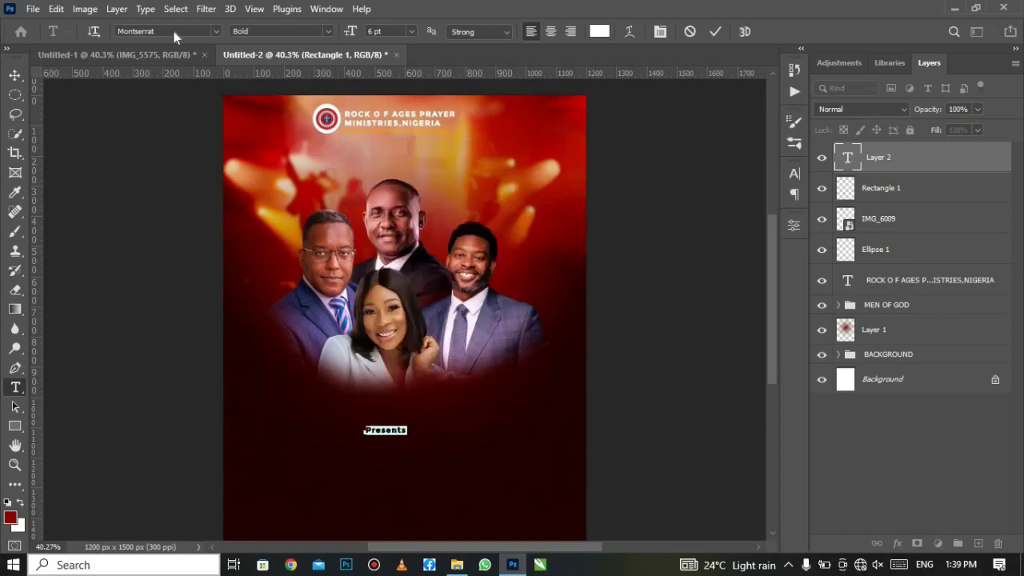
pyautogui.click(214, 31)
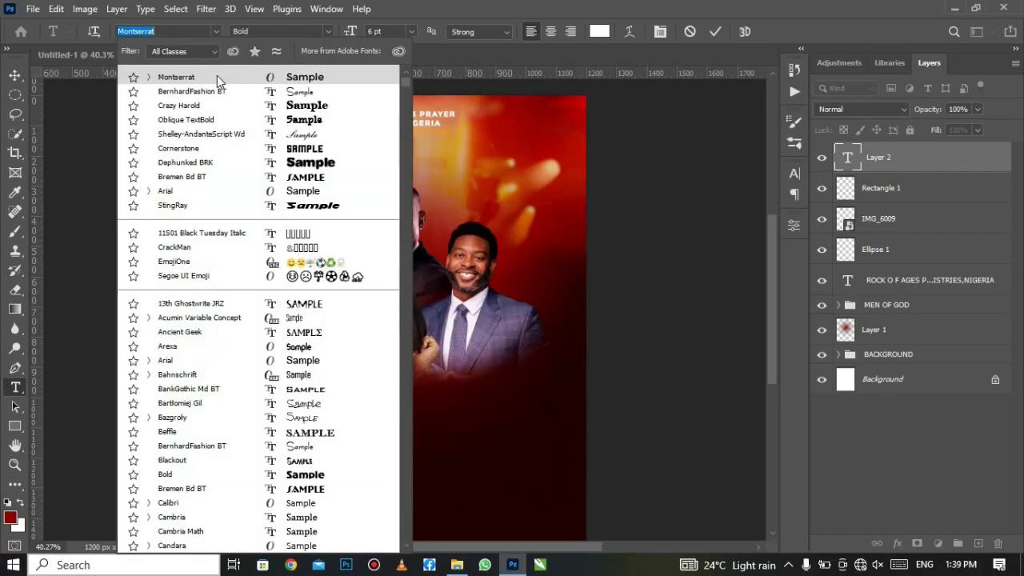
pyautogui.click(225, 132)
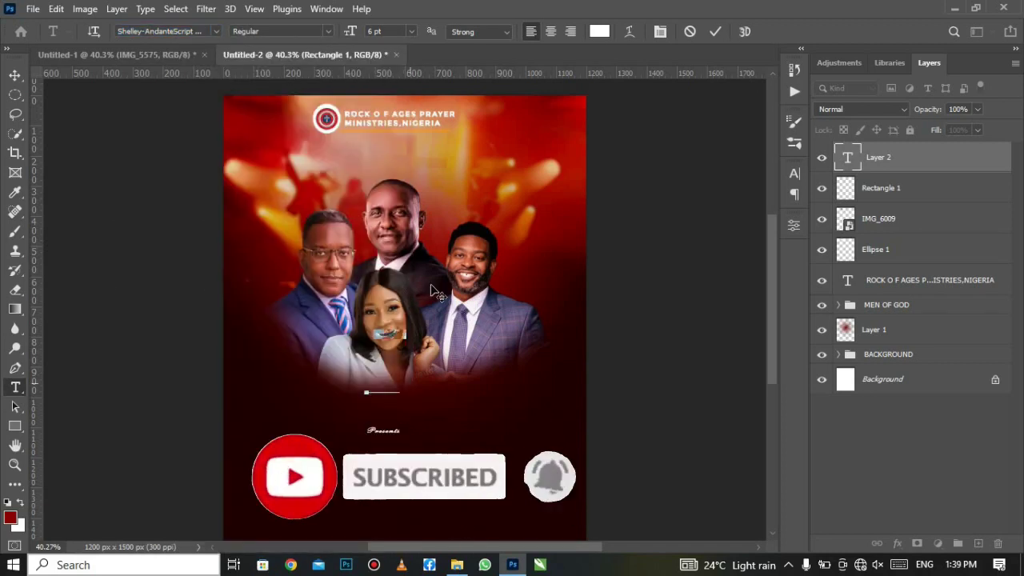
pyautogui.moveTo(433, 292); pyautogui.dragTo(413, 194)
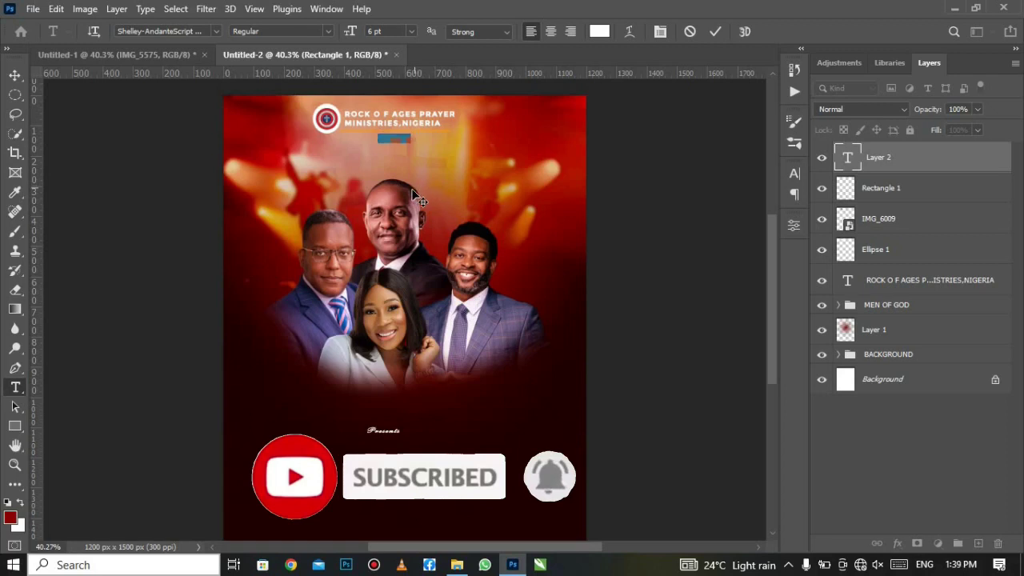
pyautogui.click(717, 30)
# Step: Give Presents 330 tracking and 10 pt size, then centre it below the heading
pyautogui.click(794, 175)
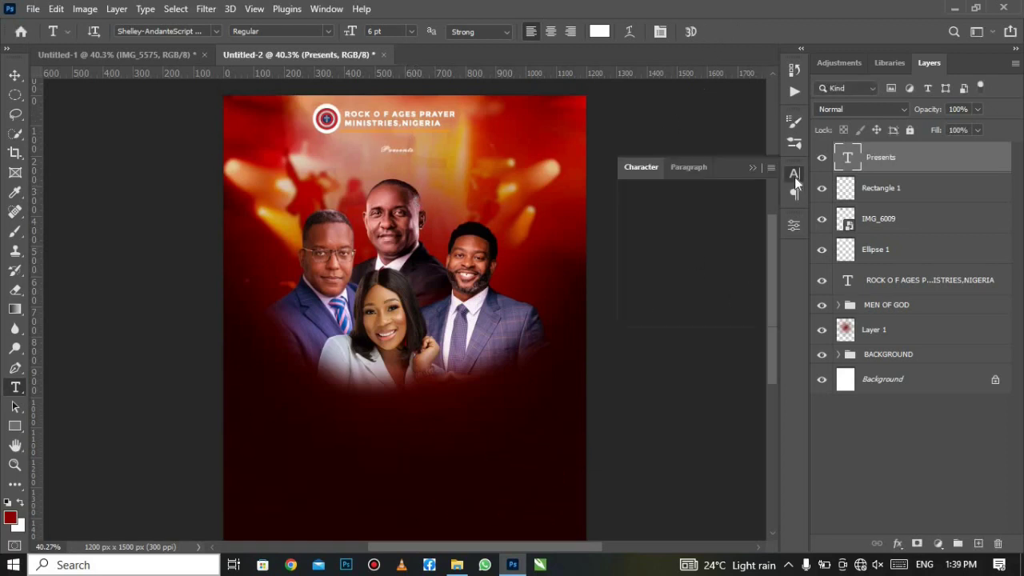
pyautogui.click(731, 228)
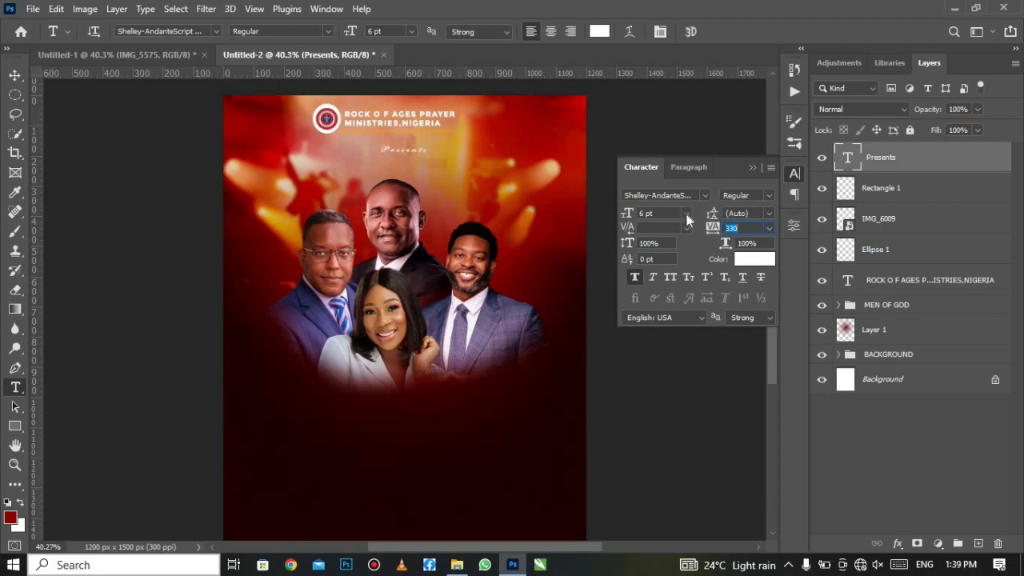
pyautogui.click(685, 214)
pyautogui.click(662, 280)
pyautogui.click(754, 166)
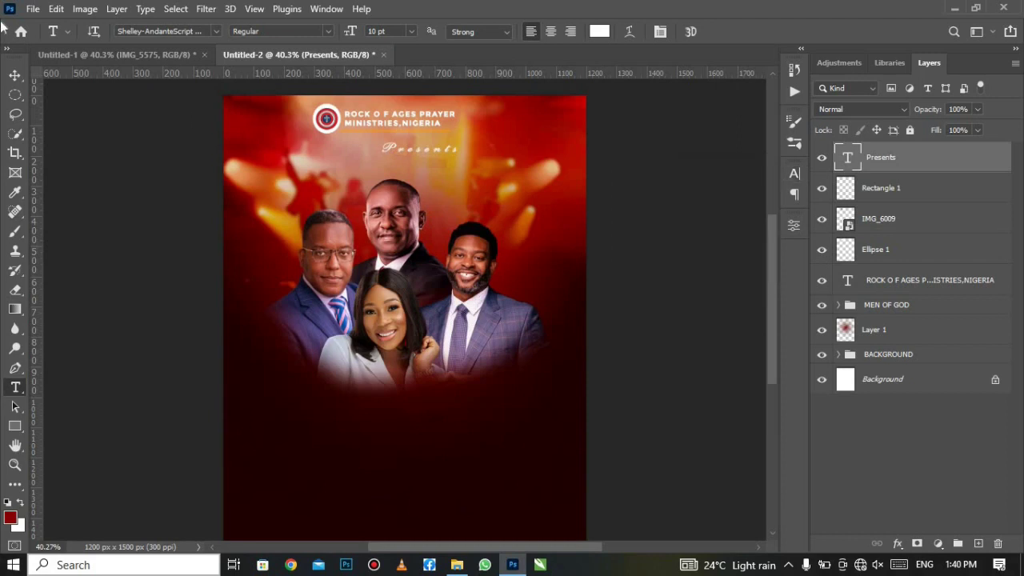
pyautogui.click(15, 73)
pyautogui.moveTo(389, 149); pyautogui.dragTo(366, 155)
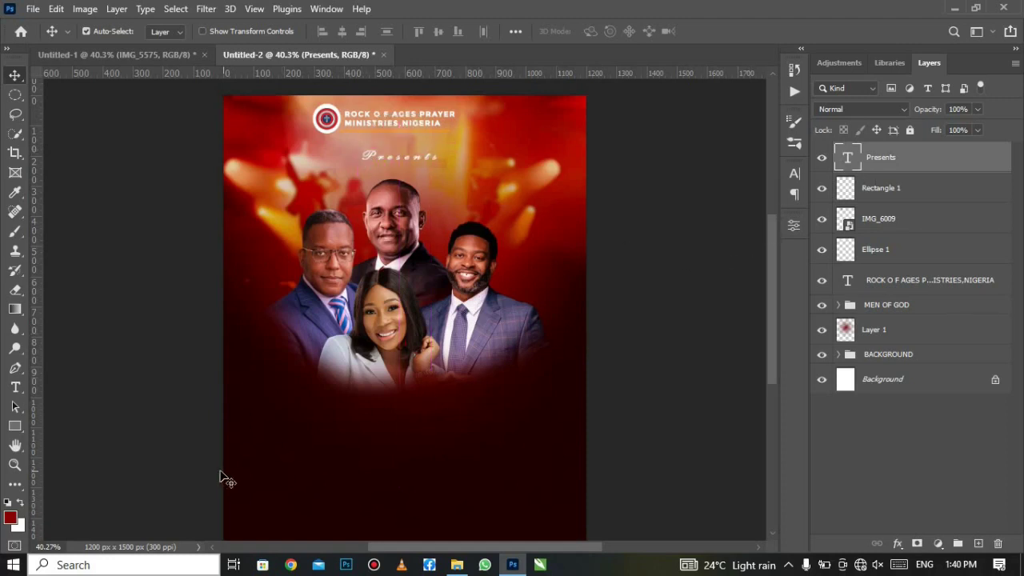
# Step: Add a horizontal text layer left of the portraits reading 'Host'
pyautogui.click(16, 389)
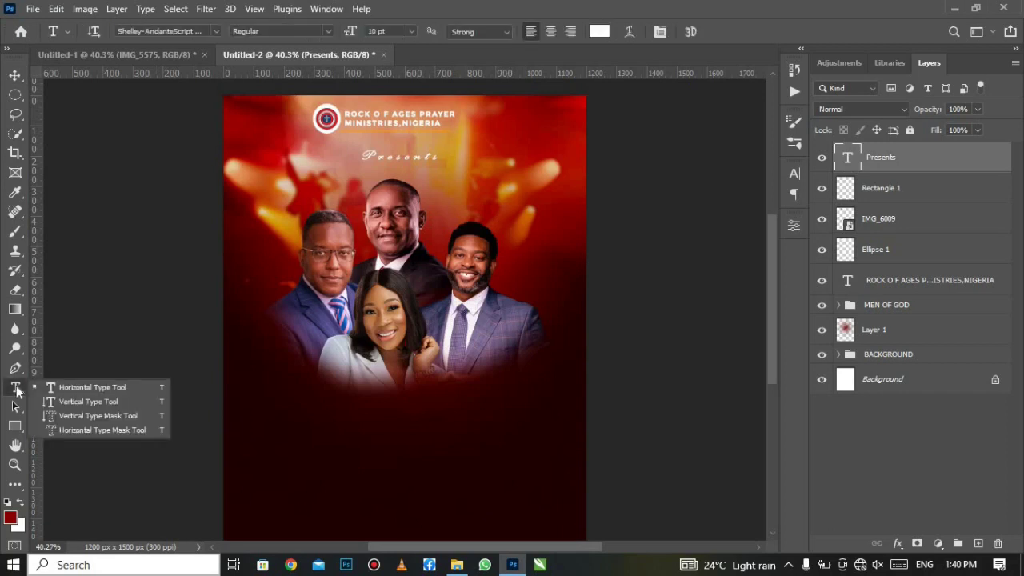
pyautogui.click(58, 383)
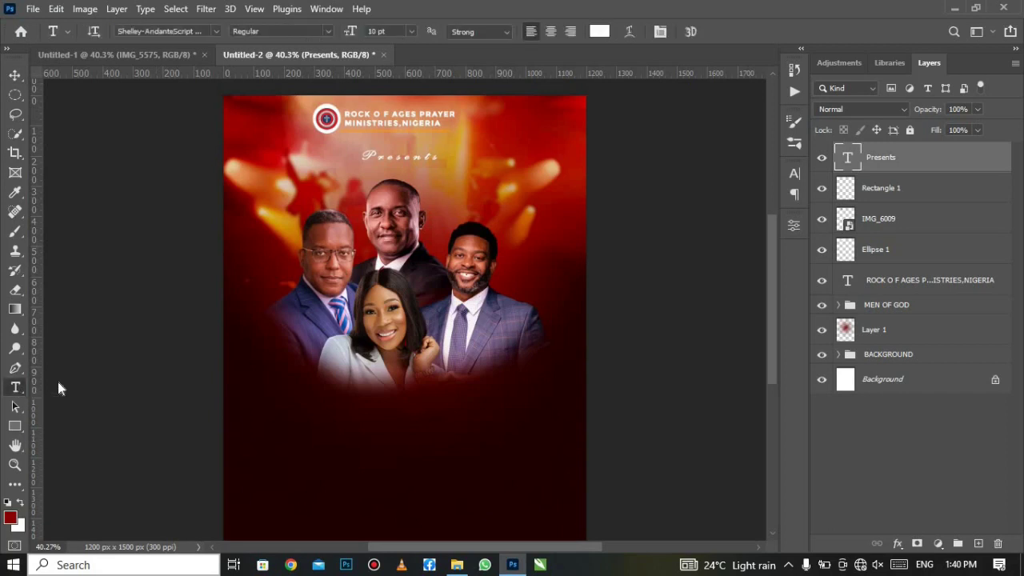
pyautogui.click(267, 428)
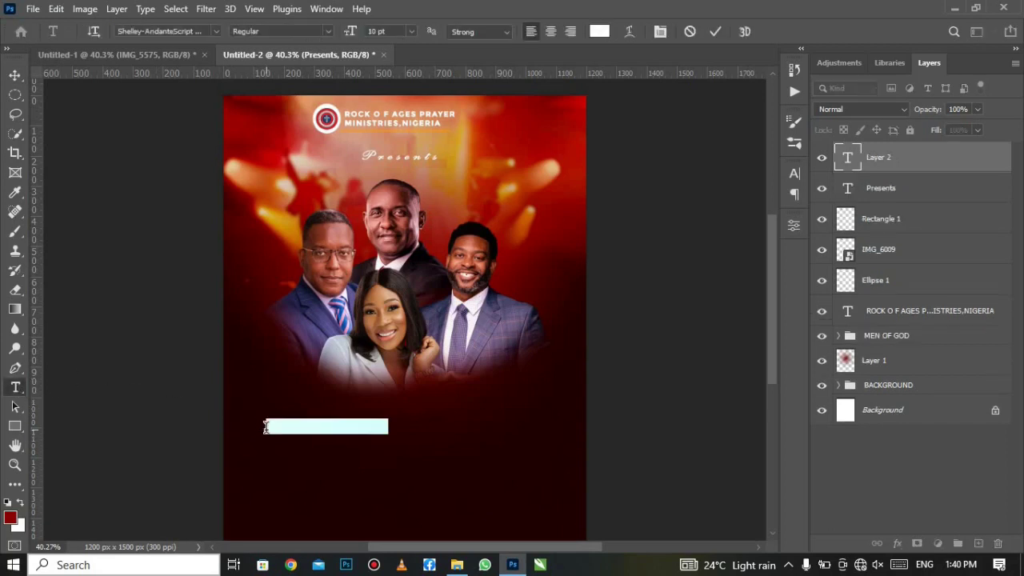
pyautogui.click(342, 422)
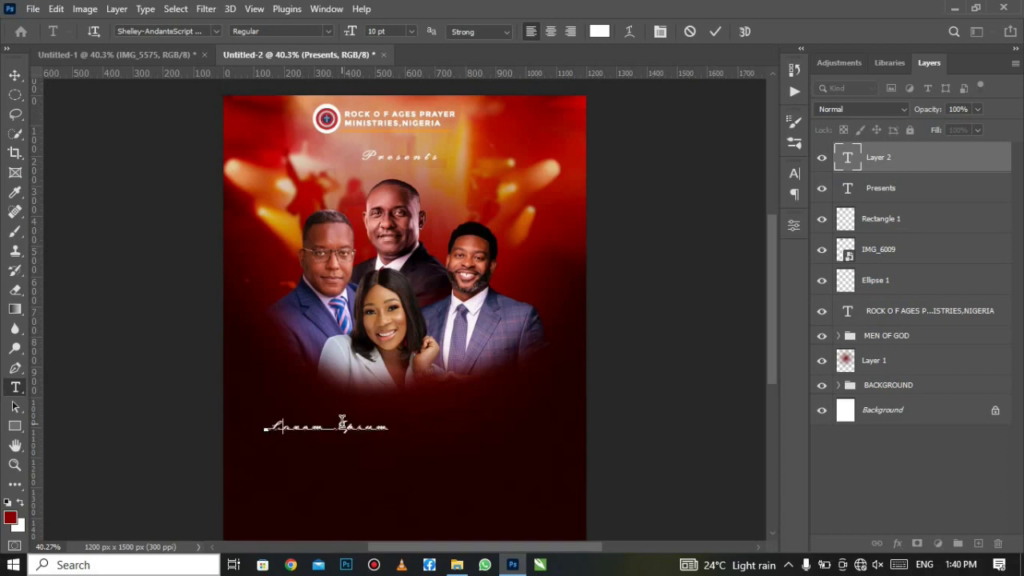
pyautogui.write('Host')
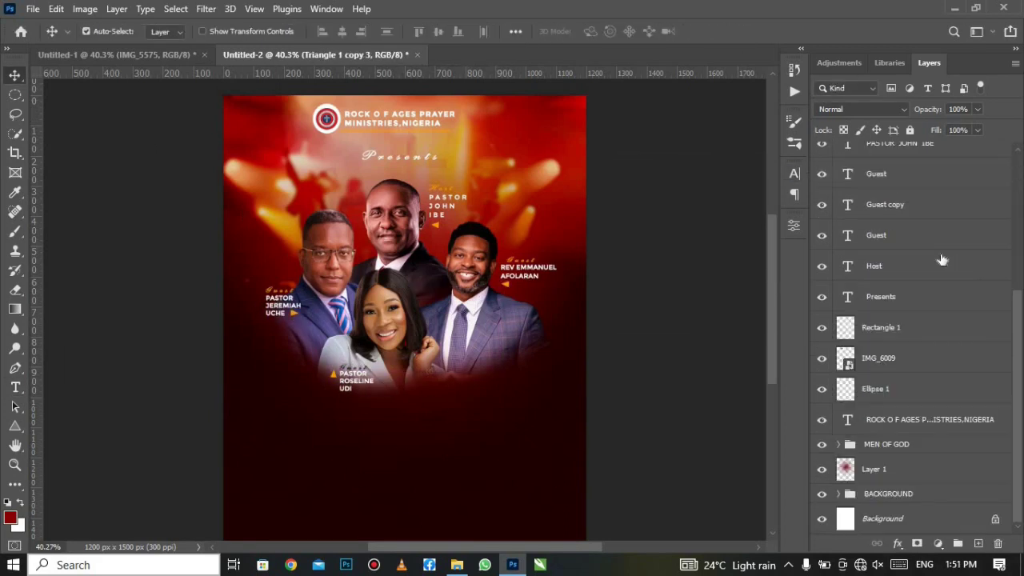
# Step: Group the label layers from Ellipse 1 to Rectangle 1, adding Triangle 1 copy 2
pyautogui.keyDown('shift'); pyautogui.click(926, 389); pyautogui.keyUp('shift')
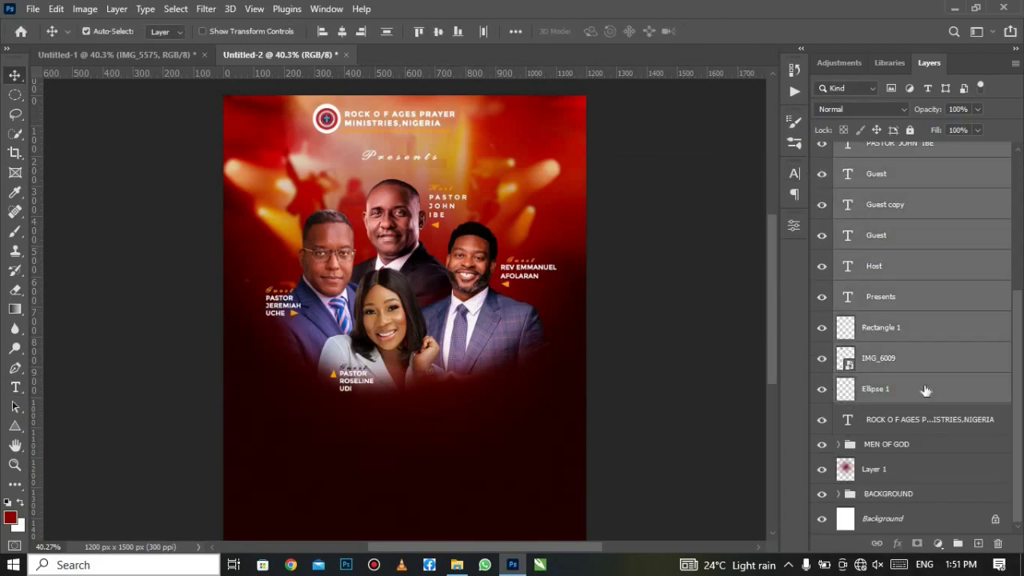
pyautogui.keyDown('shift'); pyautogui.click(917, 334); pyautogui.keyUp('shift')
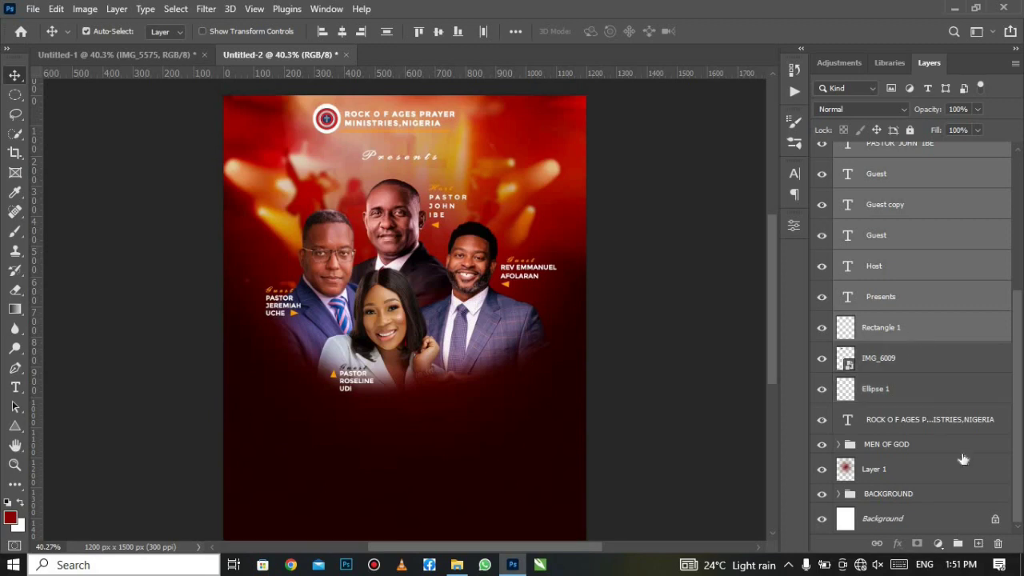
pyautogui.click(958, 544)
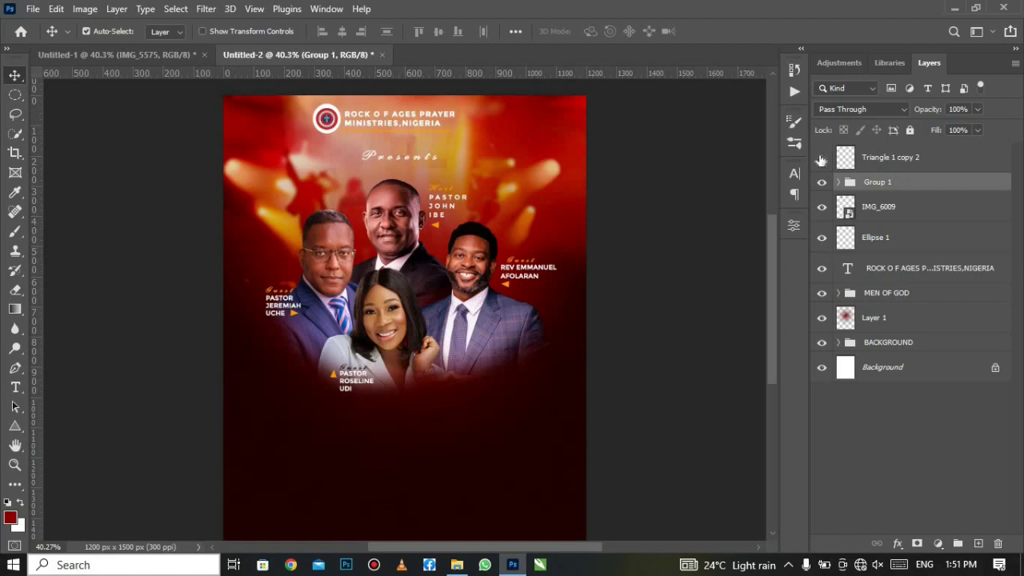
pyautogui.moveTo(941, 159); pyautogui.dragTo(944, 188)
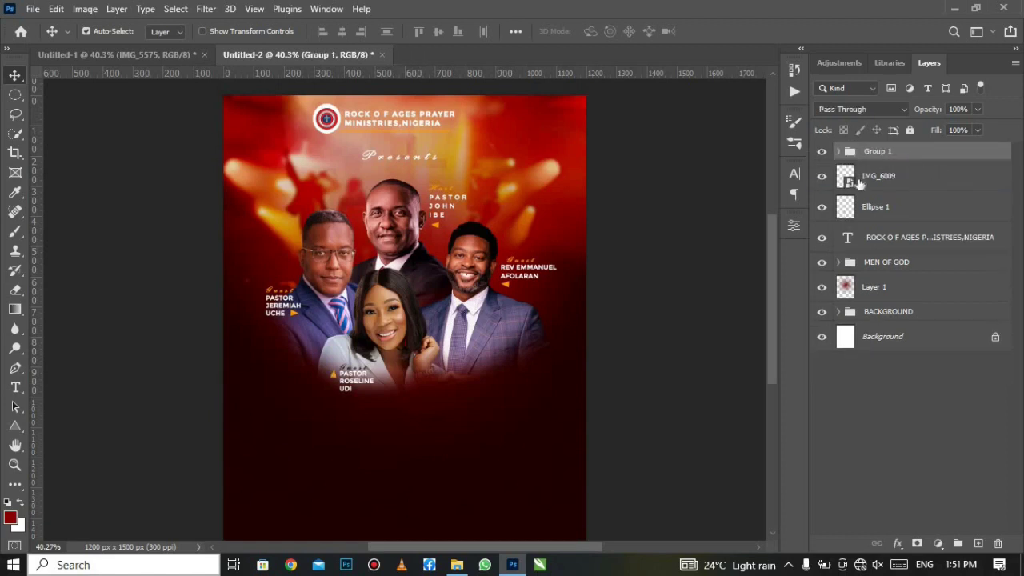
# Step: Rename the group NAMES OF MEN GOD and toggle its visibility off and on
pyautogui.doubleClick(874, 151)
pyautogui.write('NAMES OF MEN GOD')
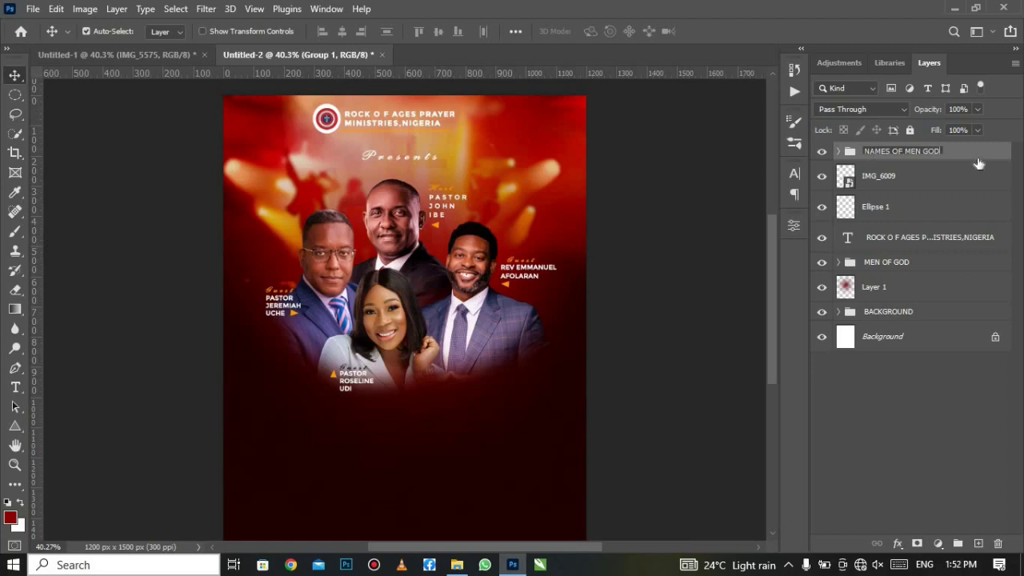
pyautogui.press('Return')
pyautogui.click(822, 151)
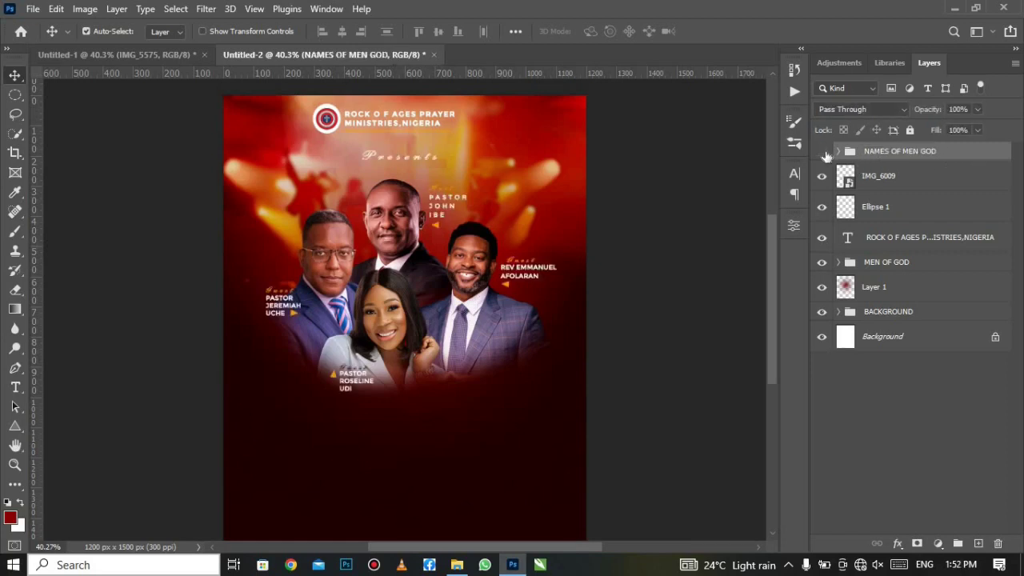
pyautogui.click(822, 152)
# Step: Type SUPERNATURAL in Montserrat Bold as a new text layer below the portraits
pyautogui.click(15, 387)
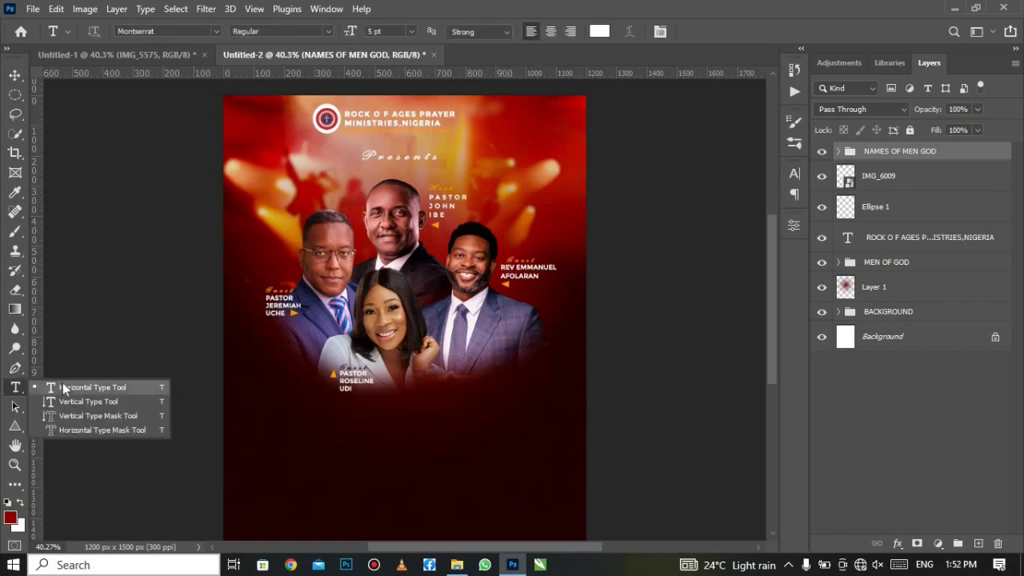
pyautogui.click(63, 386)
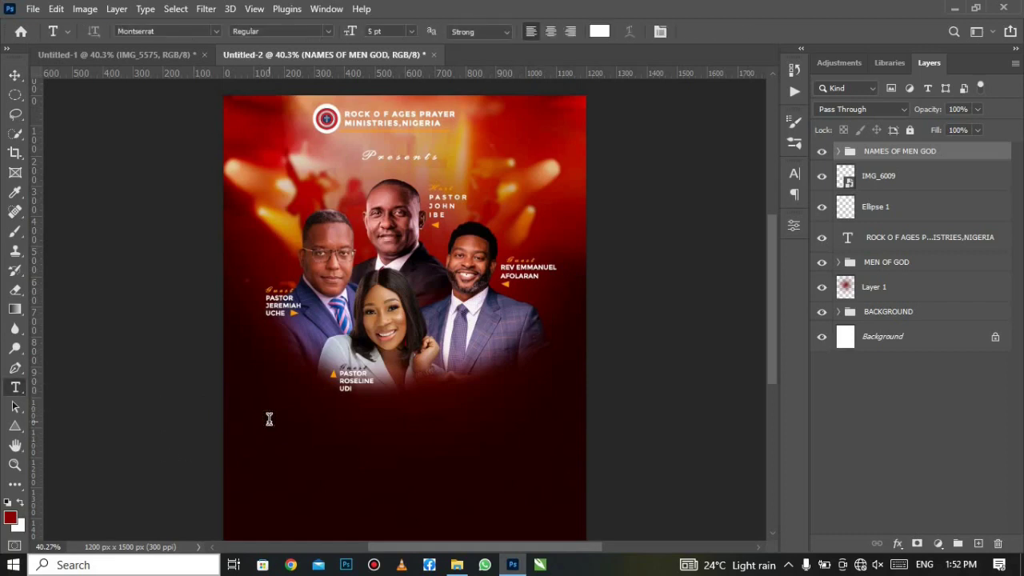
pyautogui.click(269, 420)
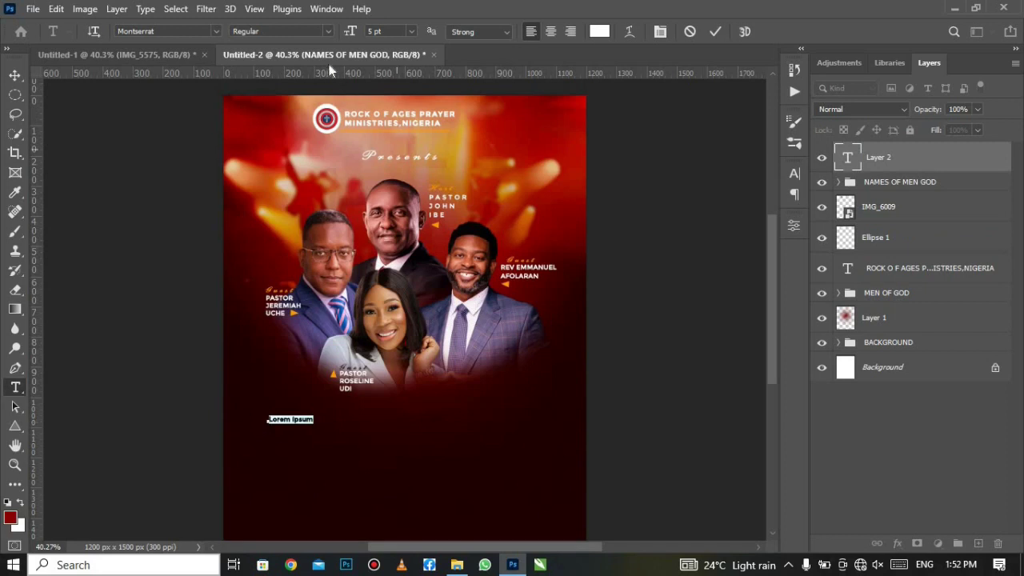
pyautogui.click(326, 34)
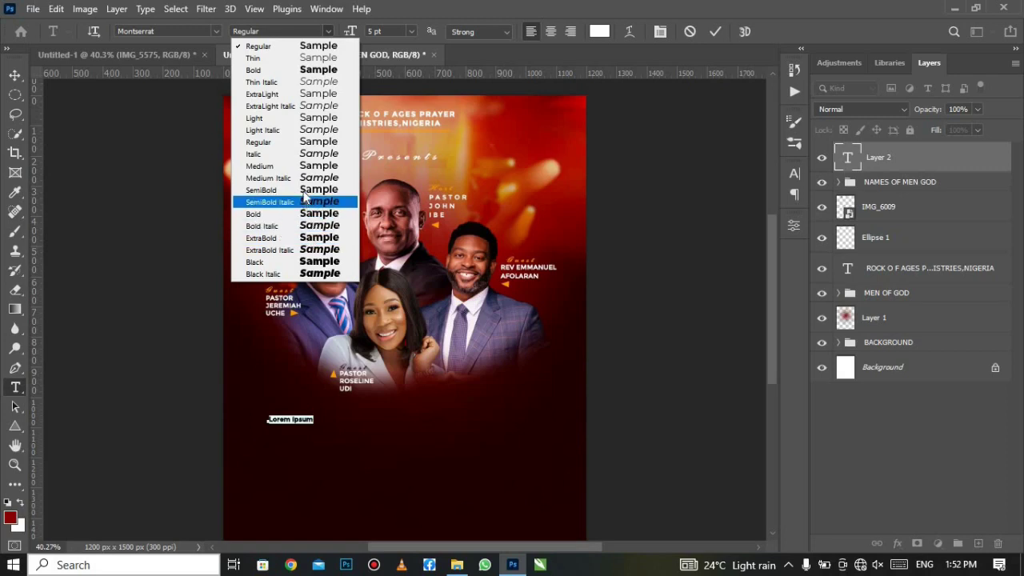
pyautogui.click(304, 69)
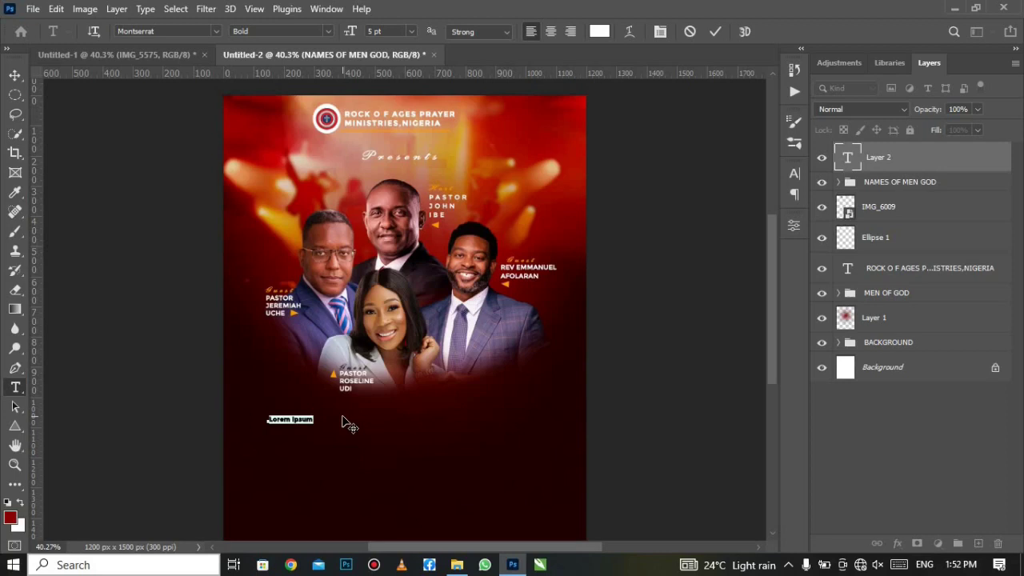
pyautogui.write('SUPERNATURAL')
pyautogui.click(715, 30)
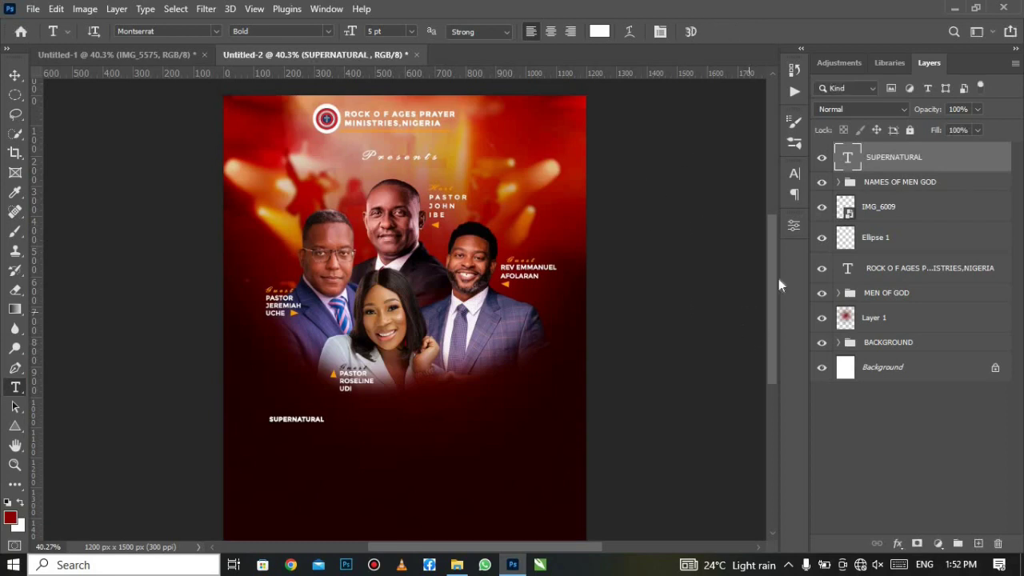
# Step: Set the SUPERNATURAL title to 14 pt and nudge it slightly left
pyautogui.click(796, 174)
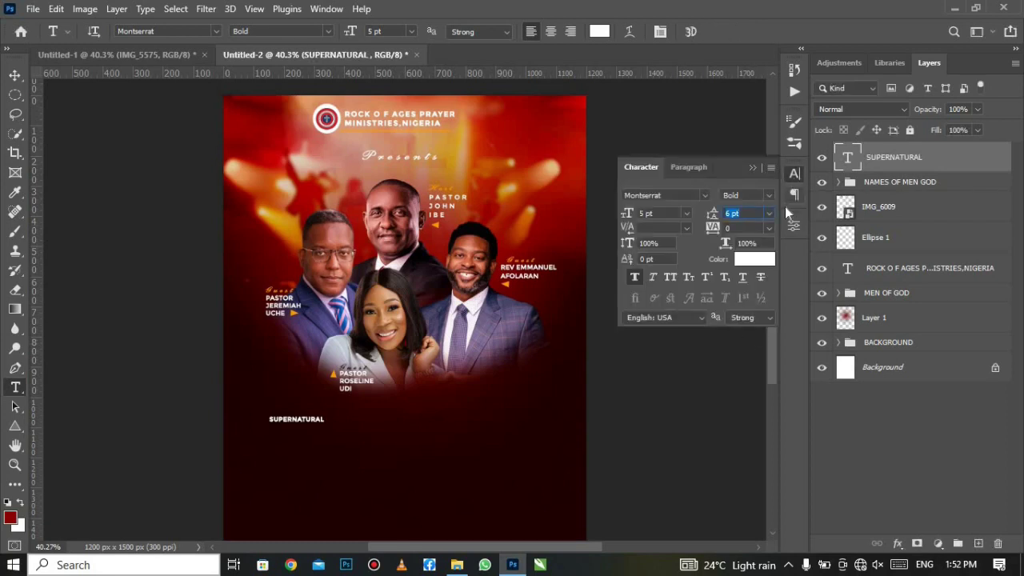
pyautogui.click(686, 215)
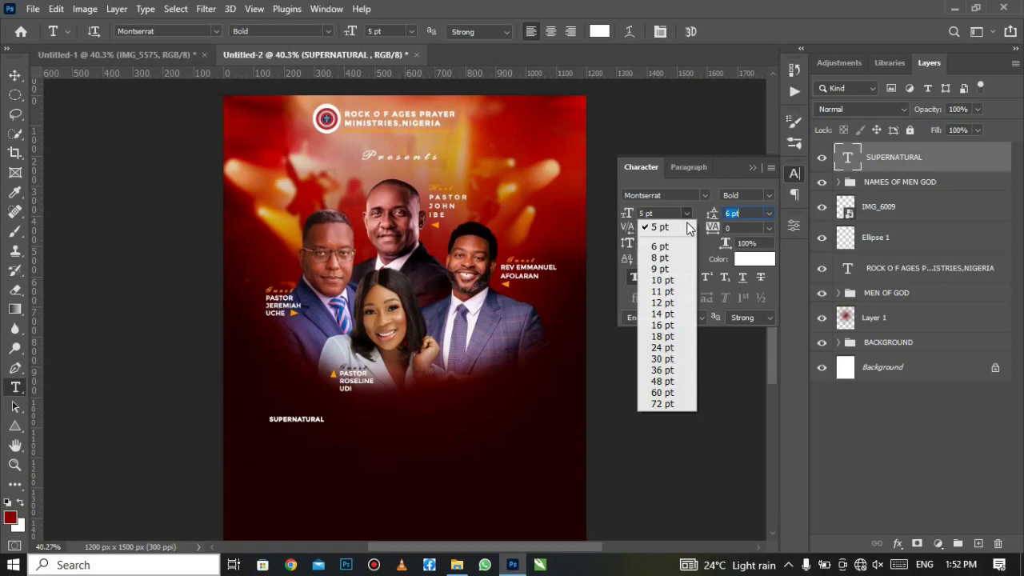
pyautogui.click(669, 280)
pyautogui.hotkey('ctrl', 'shift', '.')
pyautogui.hotkey('ctrl', 'shift', '.')
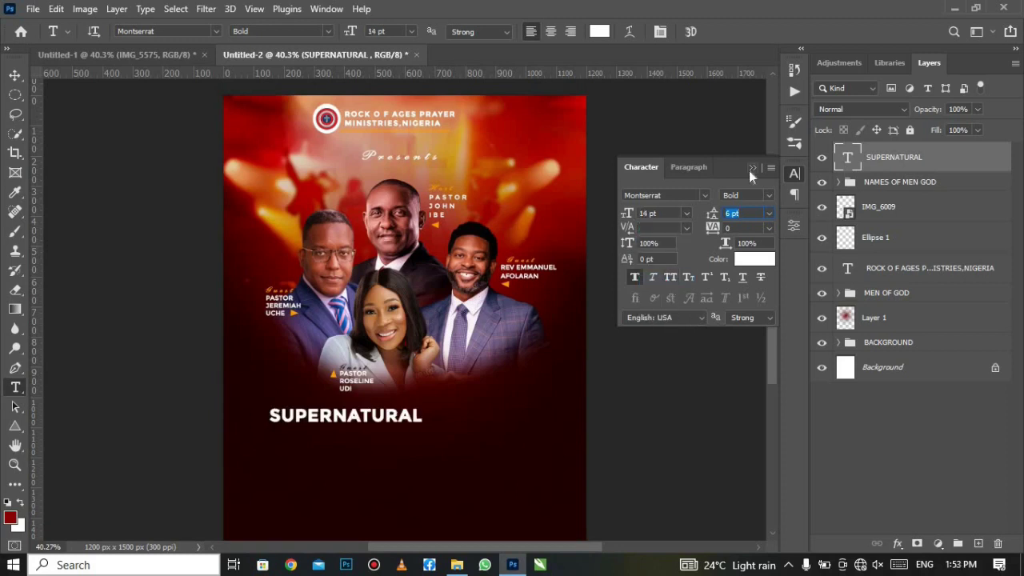
pyautogui.click(751, 169)
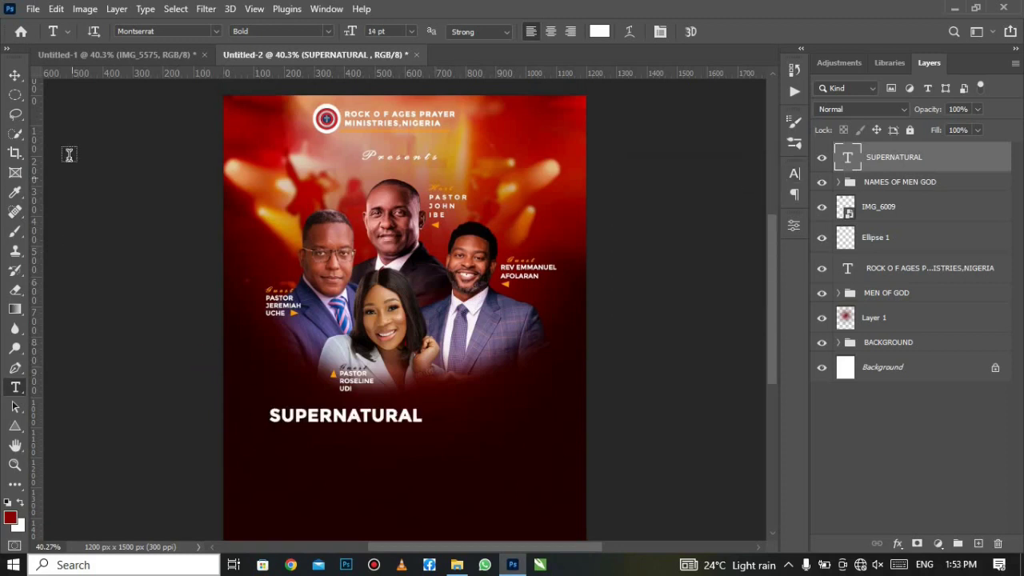
pyautogui.press('v')
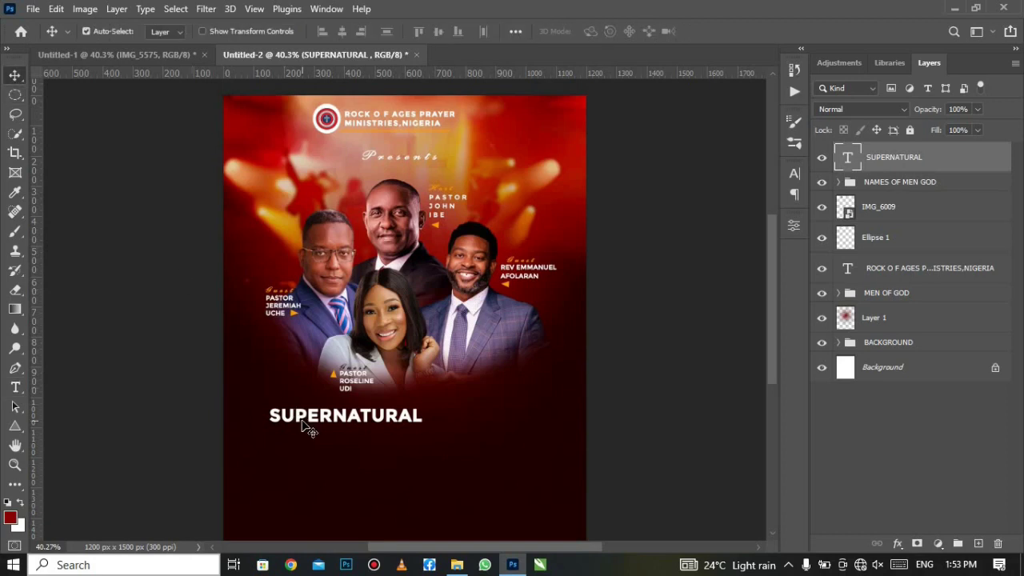
pyautogui.moveTo(303, 423); pyautogui.dragTo(286, 422)
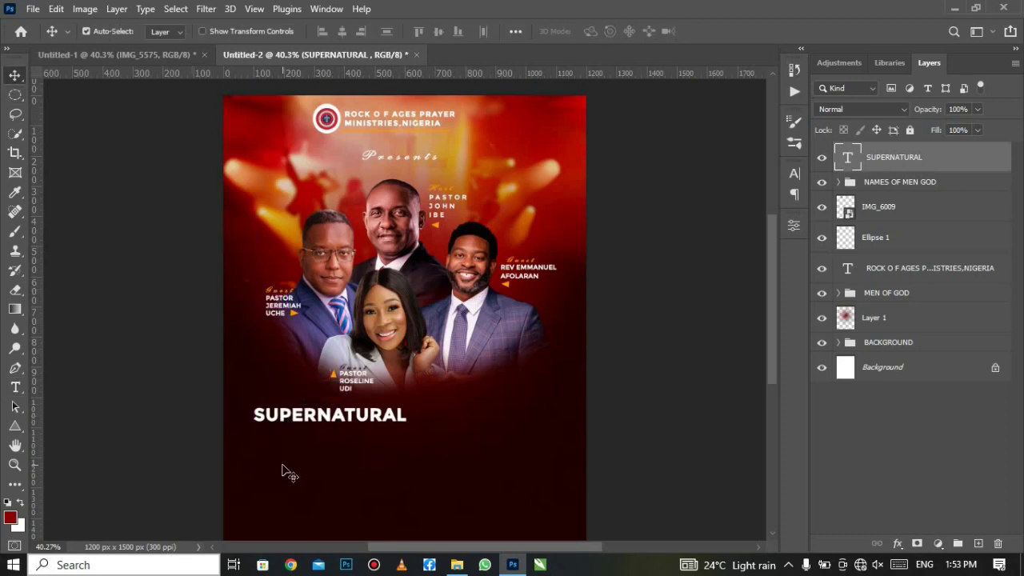
pyautogui.moveTo(16, 387); pyautogui.dragTo(72, 389)
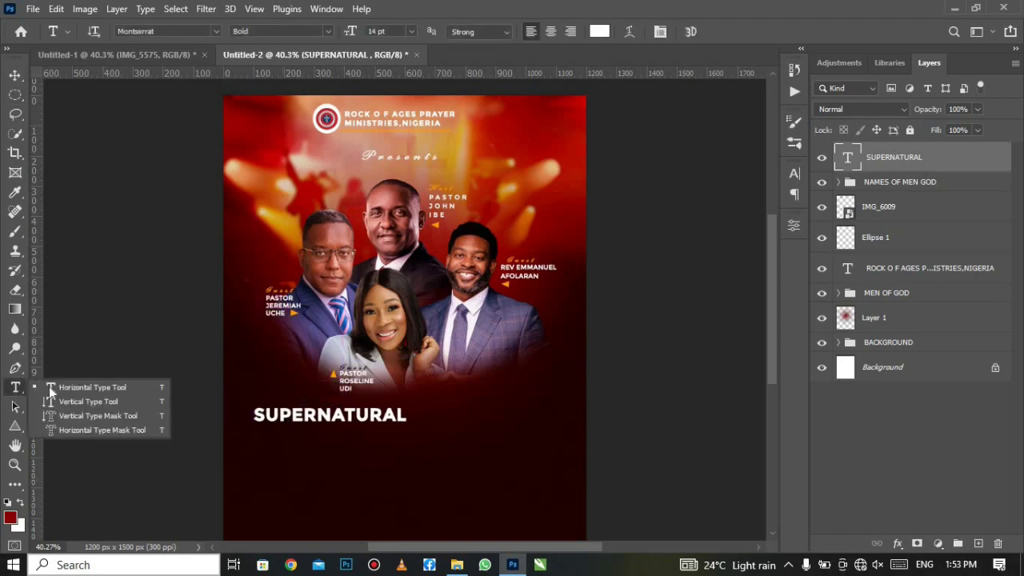
# Step: Type a Turnaround text line below the SUPERNATURAL title
pyautogui.click(280, 462)
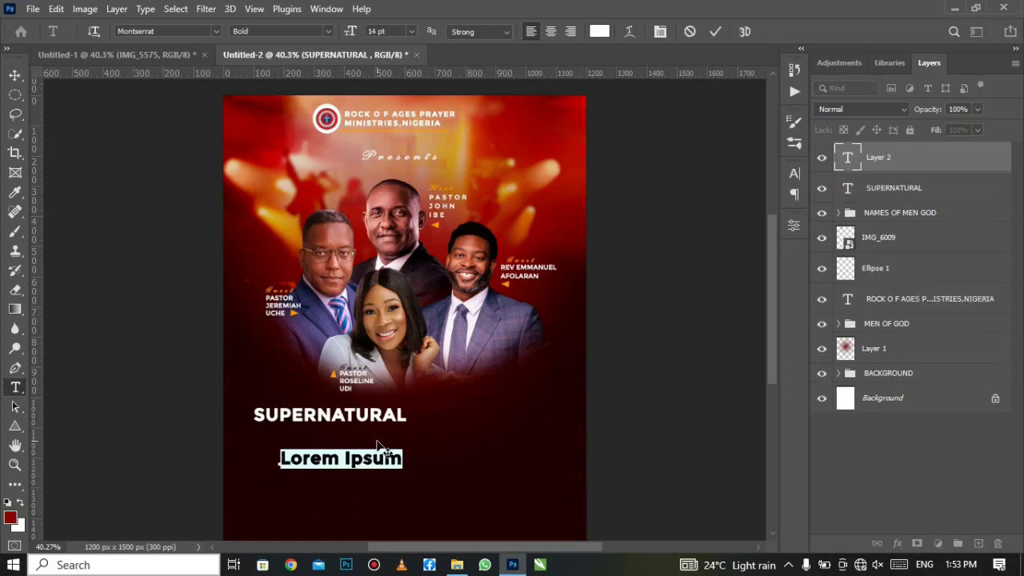
pyautogui.write('En')
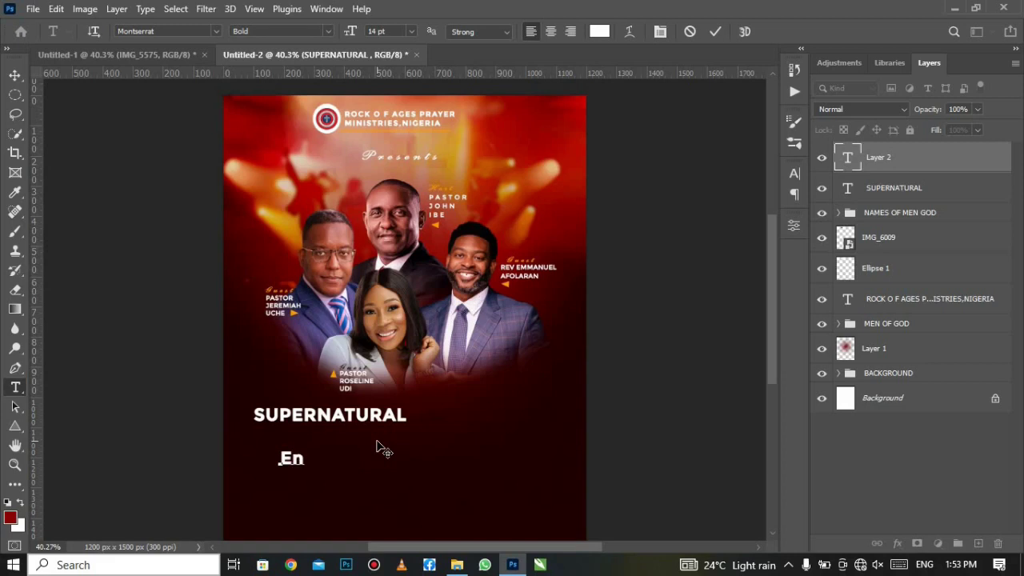
pyautogui.write('c')
pyautogui.press('BackSpace')
pyautogui.press('BackSpace')
pyautogui.press('BackSpace')
pyautogui.write('T')
pyautogui.write('urna')
pyautogui.write('ro')
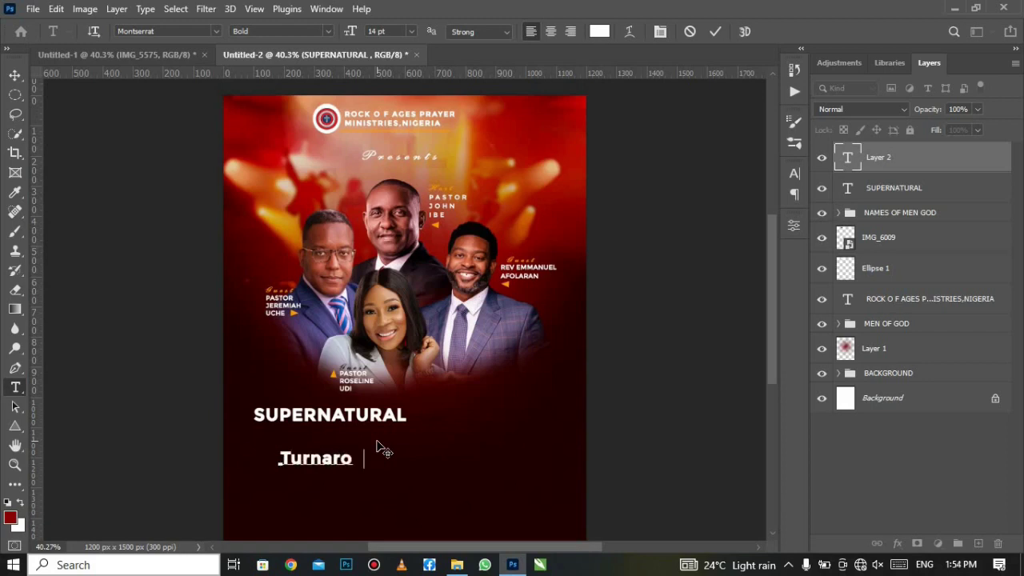
pyautogui.write('und')
pyautogui.click(716, 31)
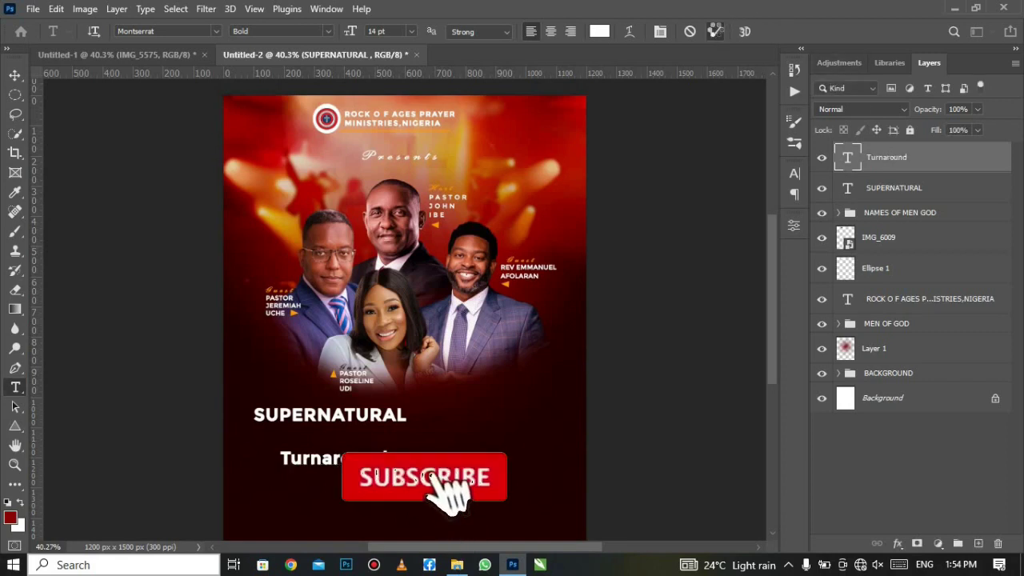
# Step: Set Turnaround in the Shelley-AndanteScript font
pyautogui.click(794, 174)
pyautogui.click(703, 197)
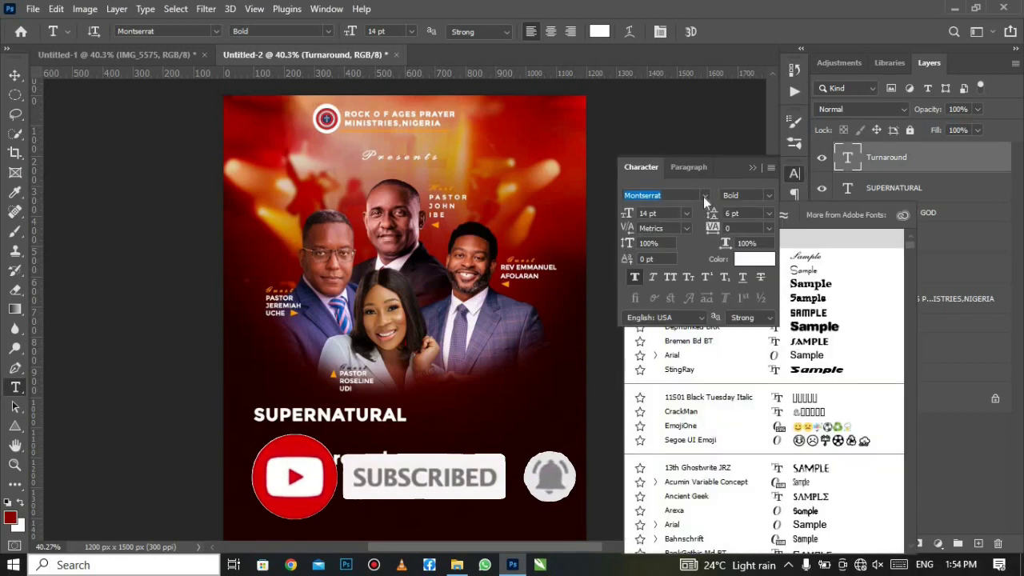
pyautogui.click(704, 196)
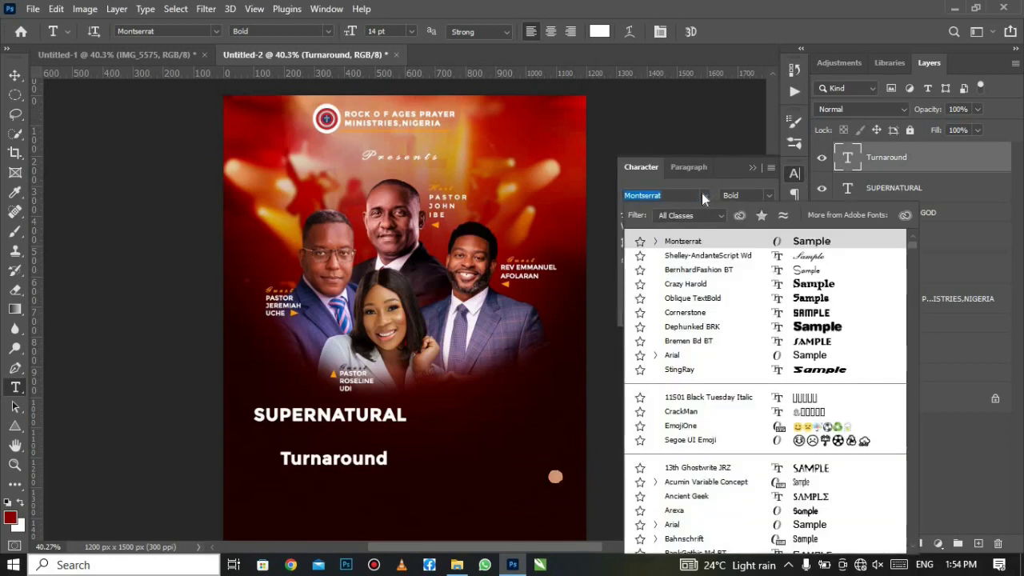
pyautogui.click(715, 255)
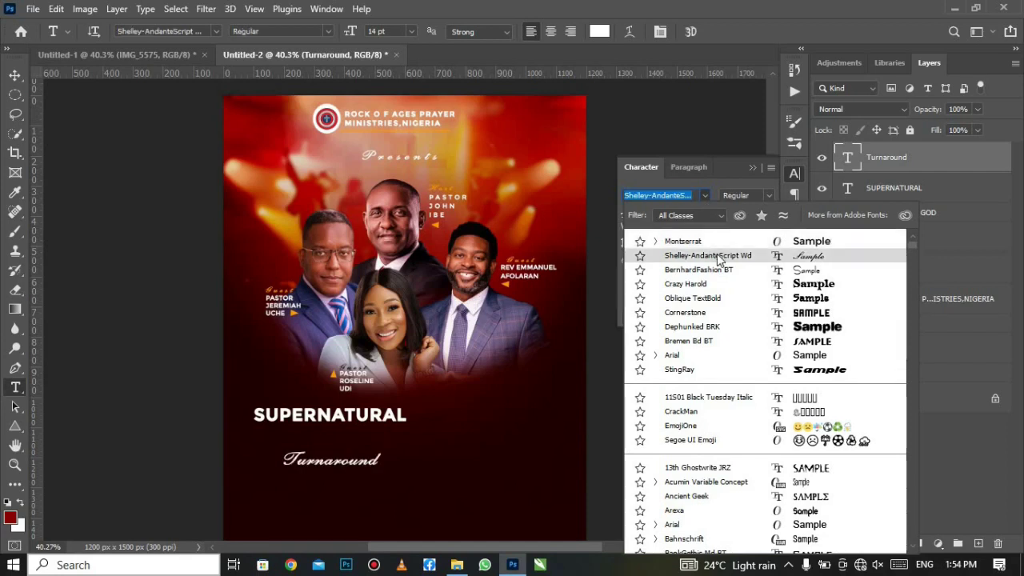
pyautogui.click(718, 256)
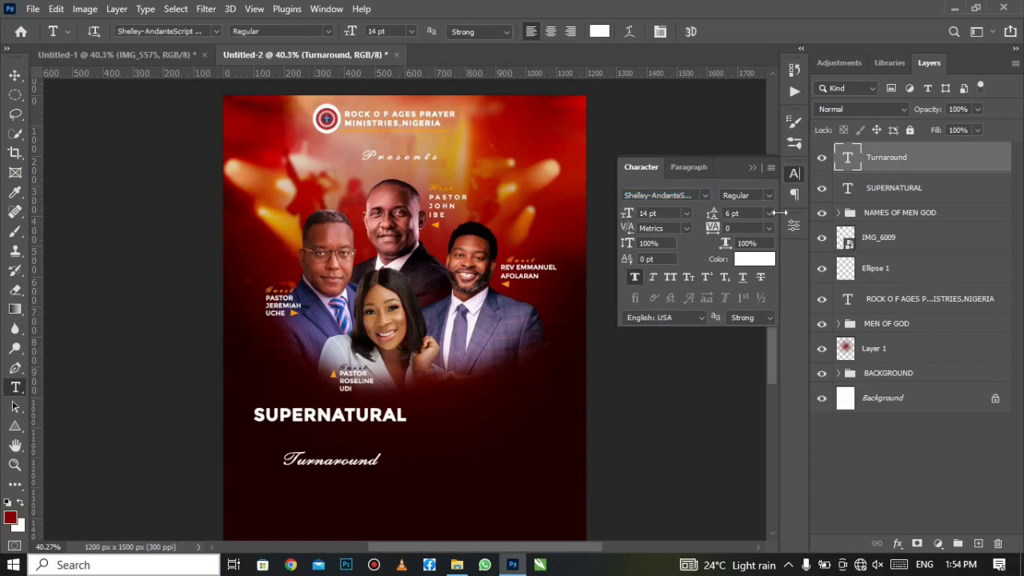
pyautogui.click(753, 167)
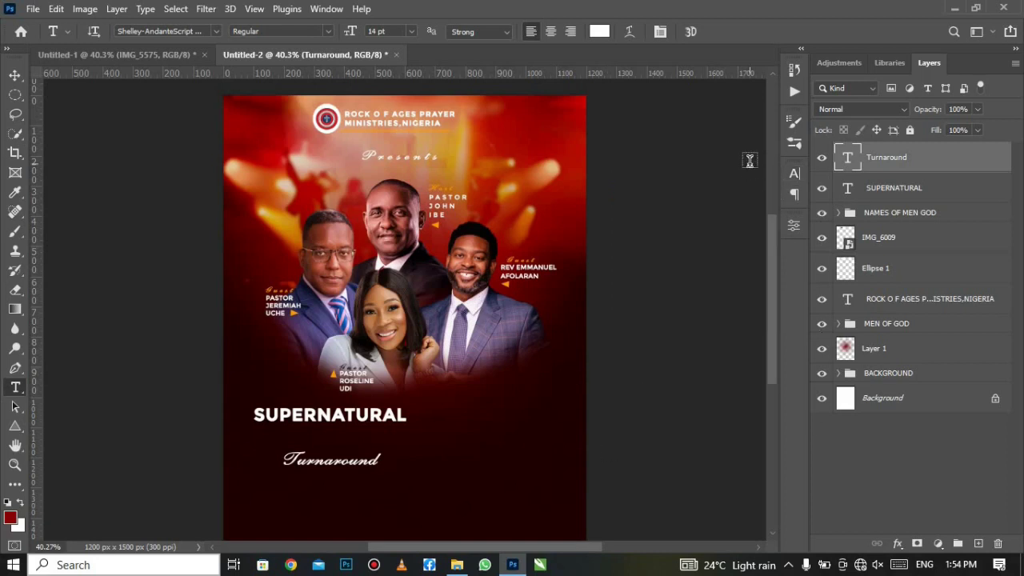
# Step: Move Turnaround up so it sits just under SUPERNATURAL
pyautogui.click(14, 76)
pyautogui.moveTo(301, 465)
pyautogui.mouseDown()
pyautogui.moveTo(283, 447)
pyautogui.moveTo(297, 441)
pyautogui.mouseUp()
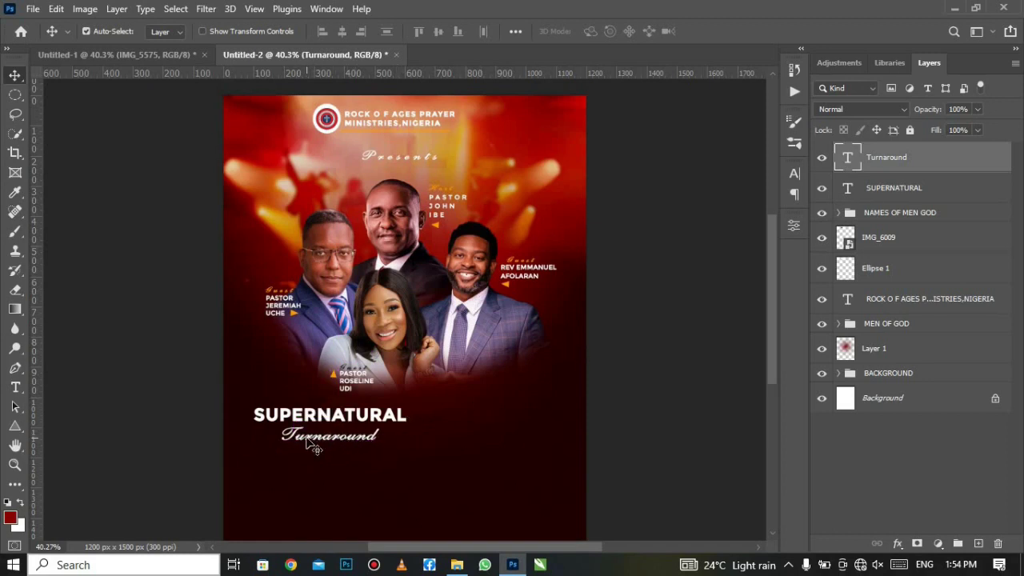
pyautogui.moveTo(307, 440); pyautogui.dragTo(307, 436)
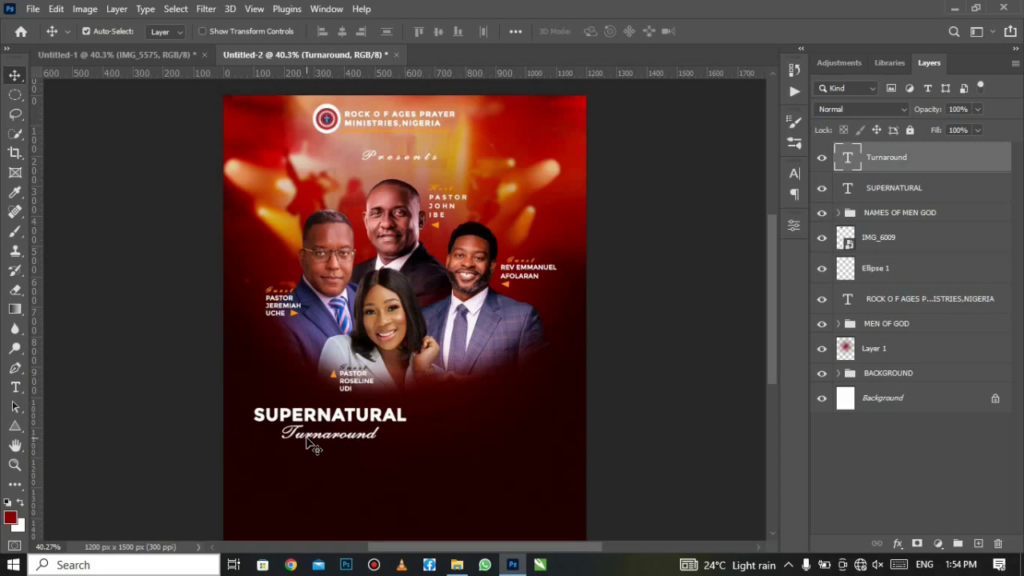
pyautogui.click(18, 427)
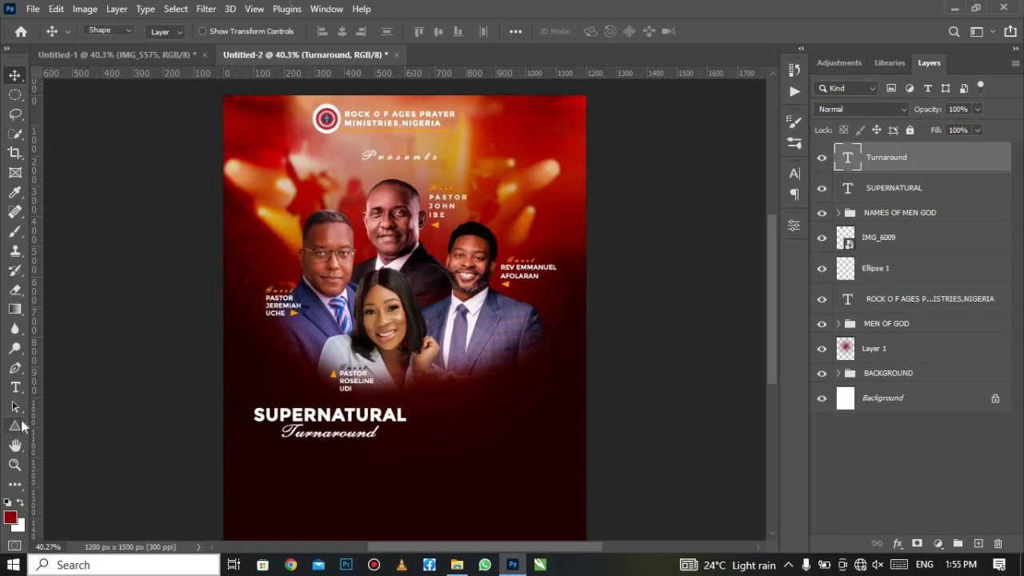
pyautogui.click(66, 428)
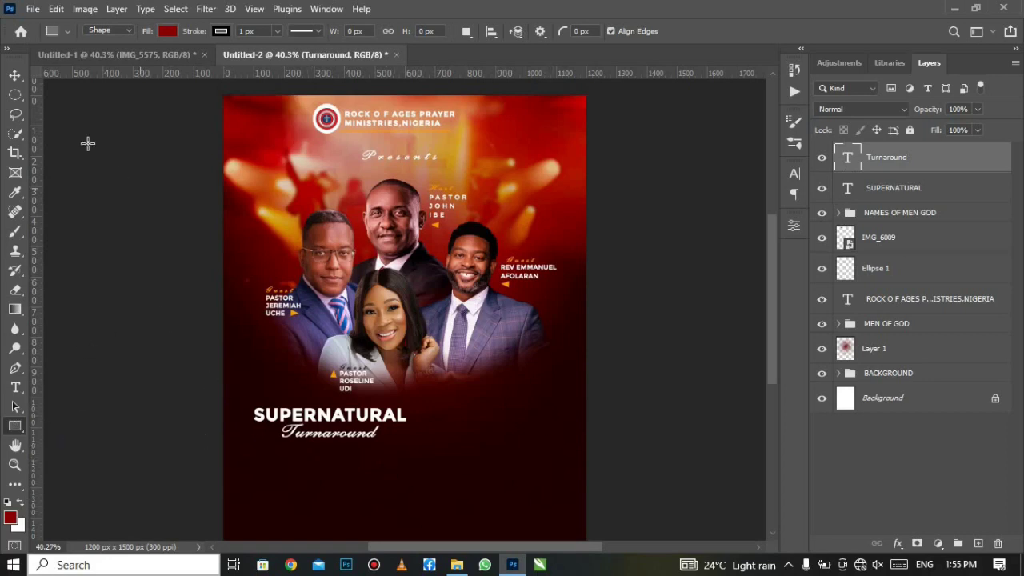
# Step: Shift the Turnaround text slightly left and draw a thin 174 × 23 px bar beside it
pyautogui.click(15, 74)
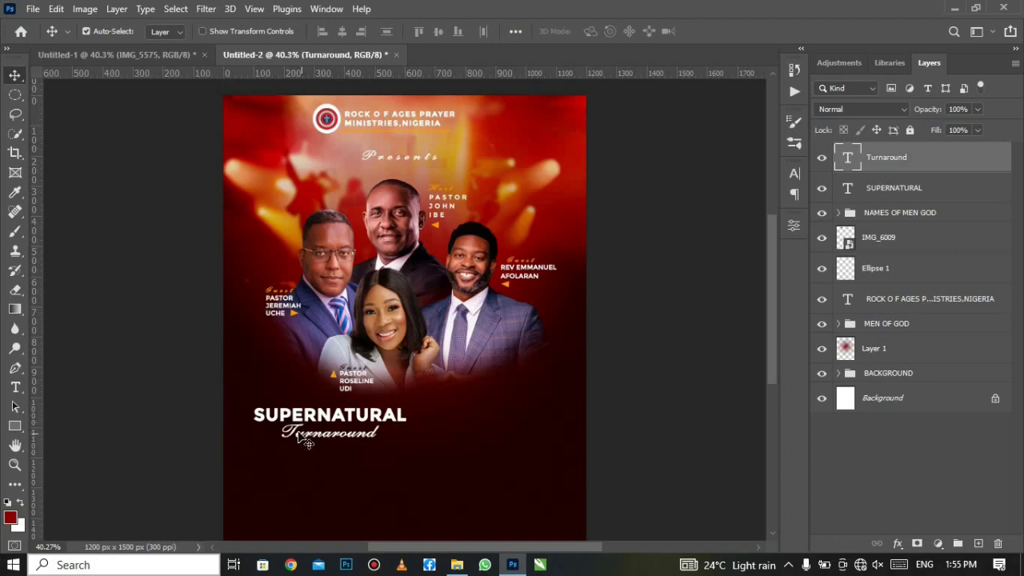
pyautogui.moveTo(305, 440); pyautogui.dragTo(272, 437)
pyautogui.click(24, 428)
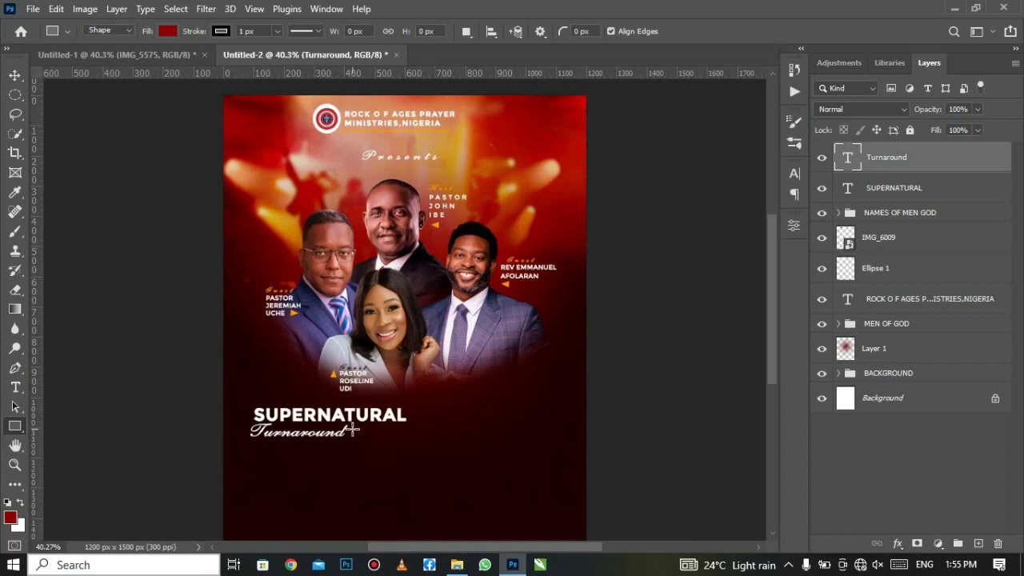
pyautogui.moveTo(353, 431); pyautogui.dragTo(399, 437)
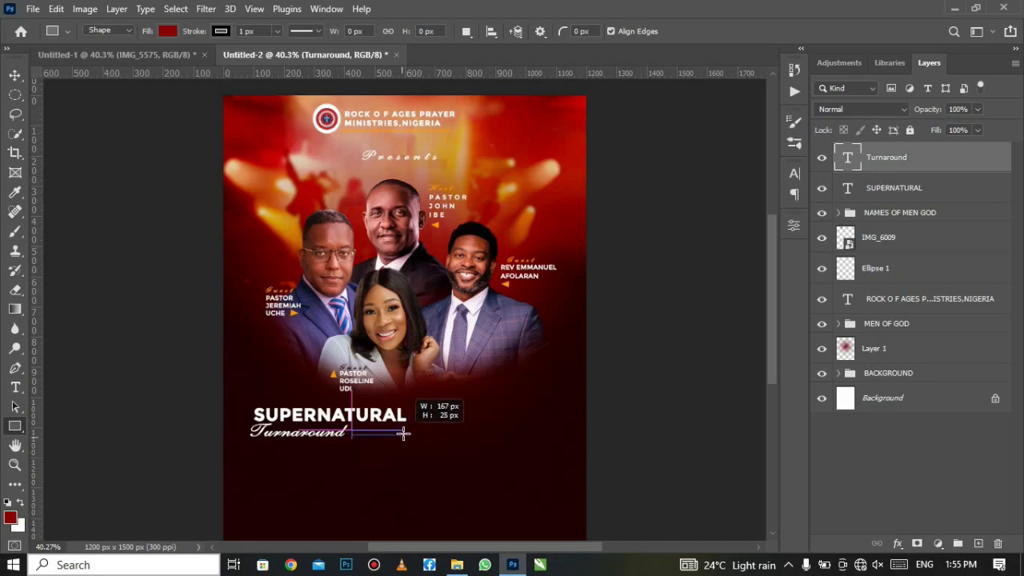
pyautogui.moveTo(399, 437); pyautogui.dragTo(405, 438)
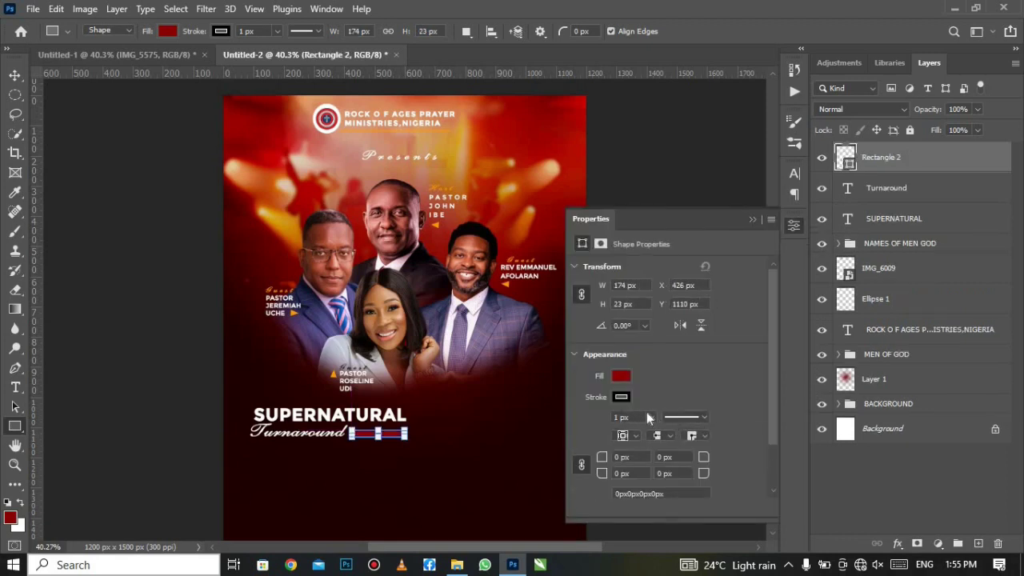
# Step: Give the bar an orange fill with no stroke and rasterize its layer
pyautogui.click(650, 417)
pyautogui.click(622, 375)
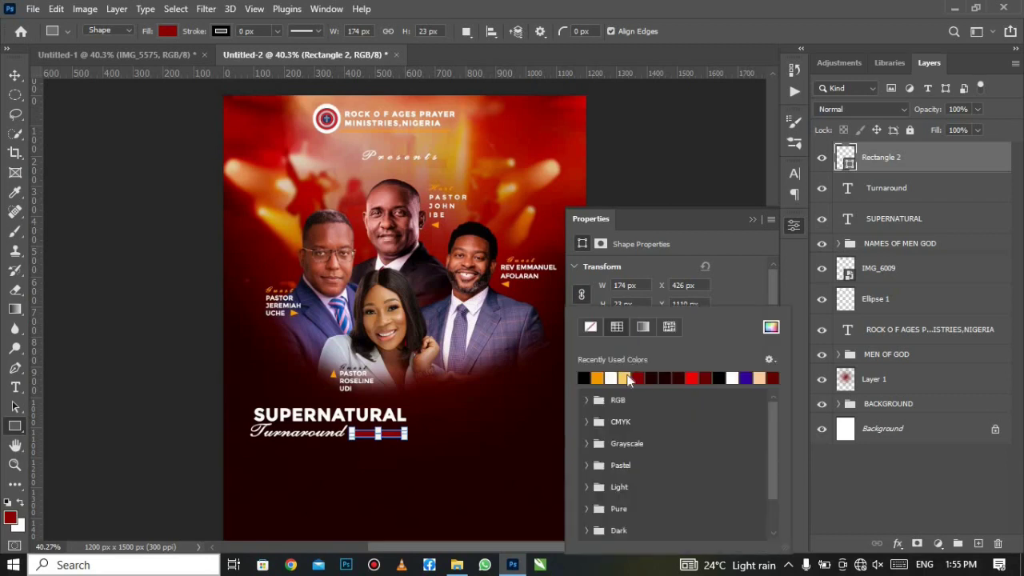
pyautogui.click(599, 376)
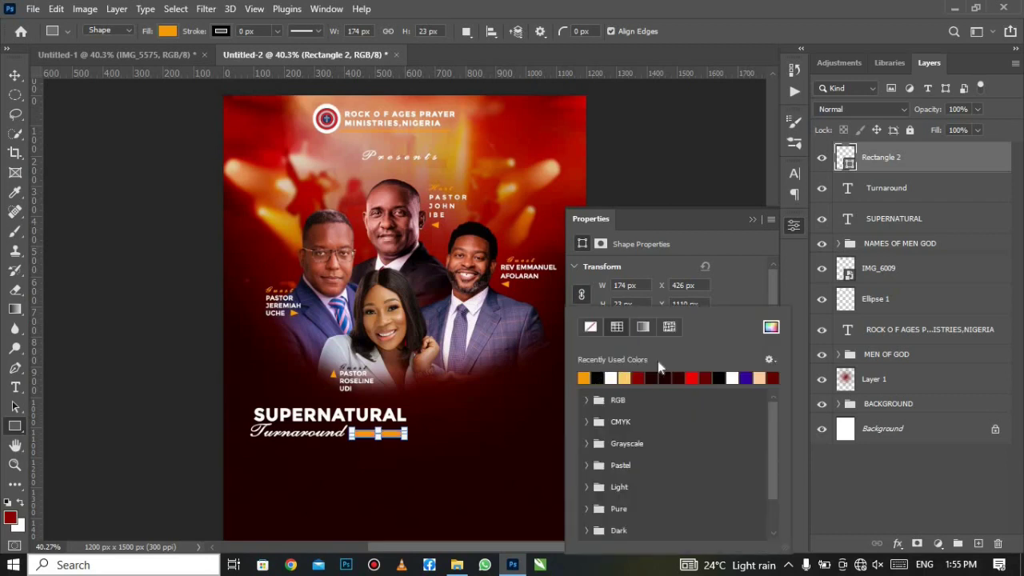
pyautogui.click(753, 224)
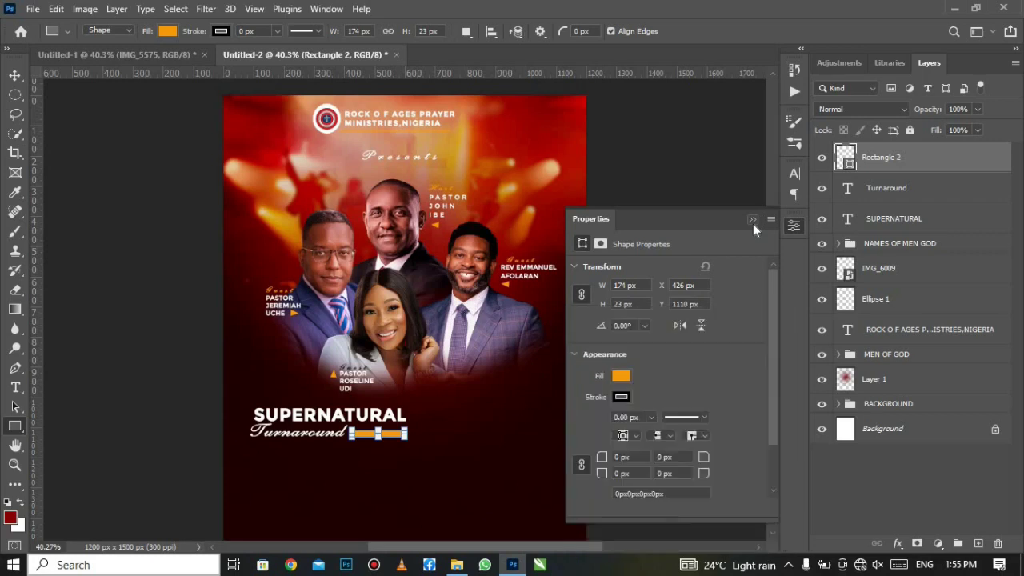
pyautogui.rightClick(934, 163)
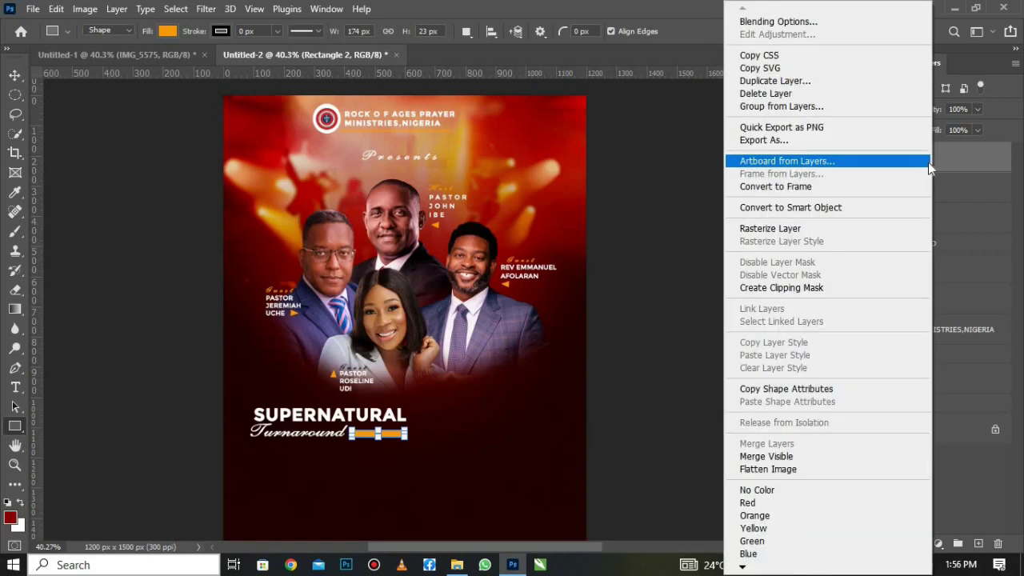
pyautogui.click(858, 229)
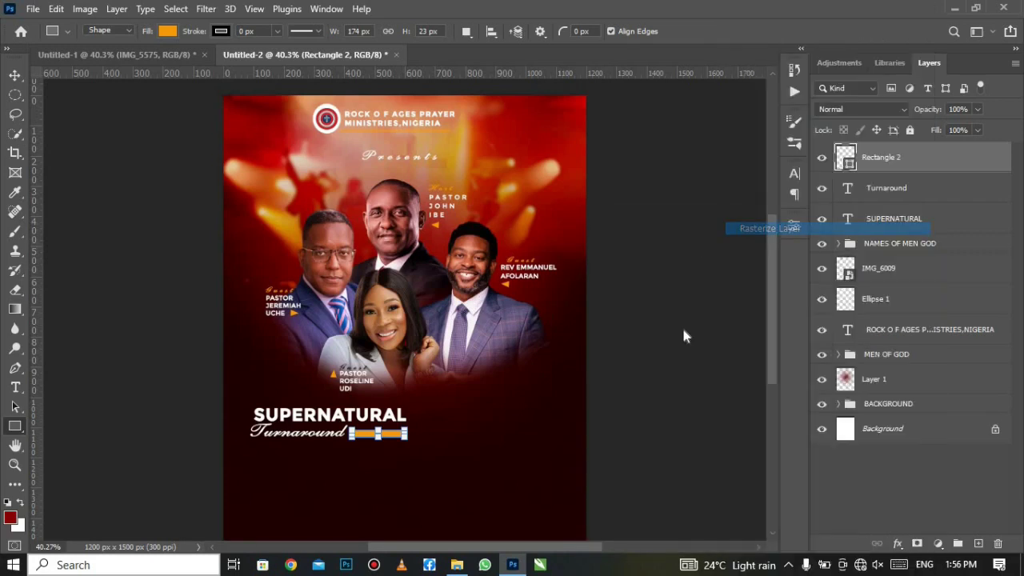
pyautogui.rightClick(16, 426)
pyautogui.click(72, 425)
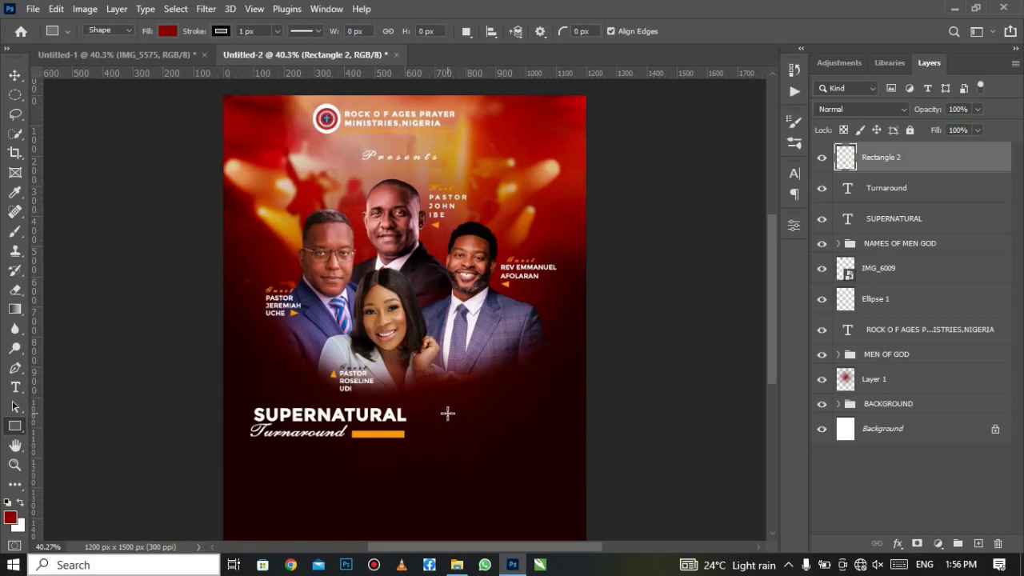
# Step: Draw a 368 × 173 px dark red rectangle with no stroke right of the title
pyautogui.moveTo(447, 413); pyautogui.dragTo(551, 460)
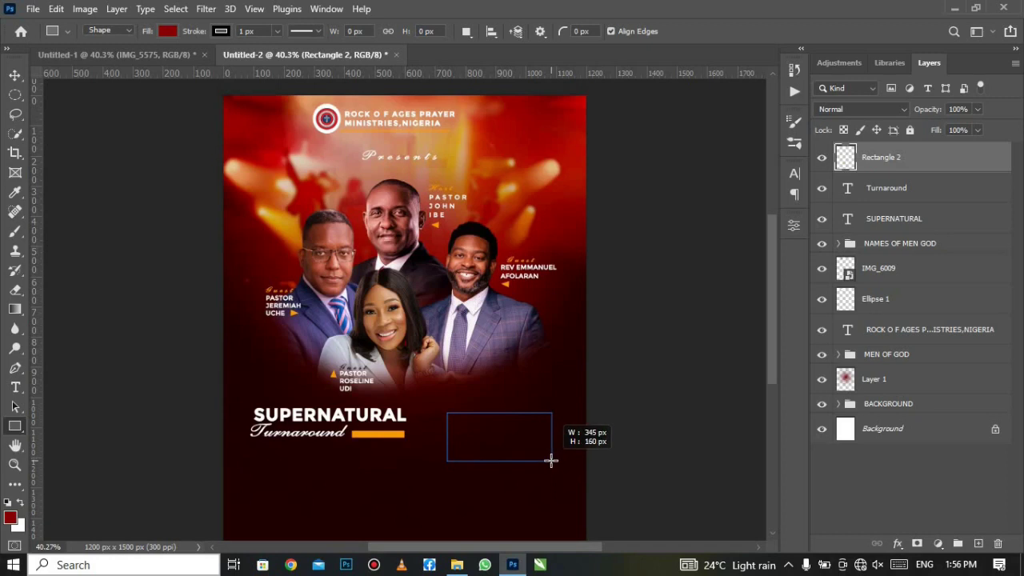
pyautogui.moveTo(551, 460); pyautogui.dragTo(559, 466)
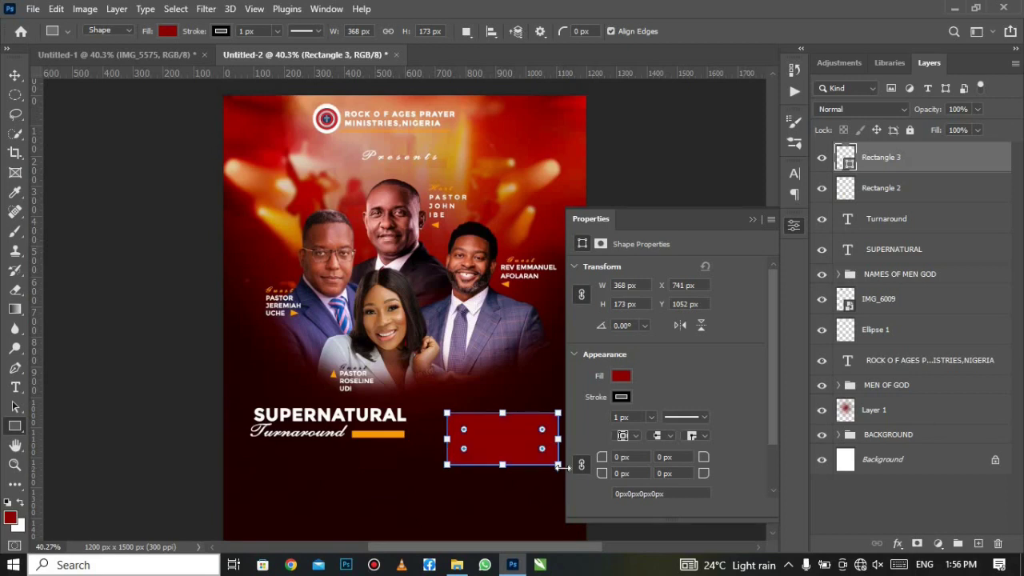
pyautogui.click(651, 418)
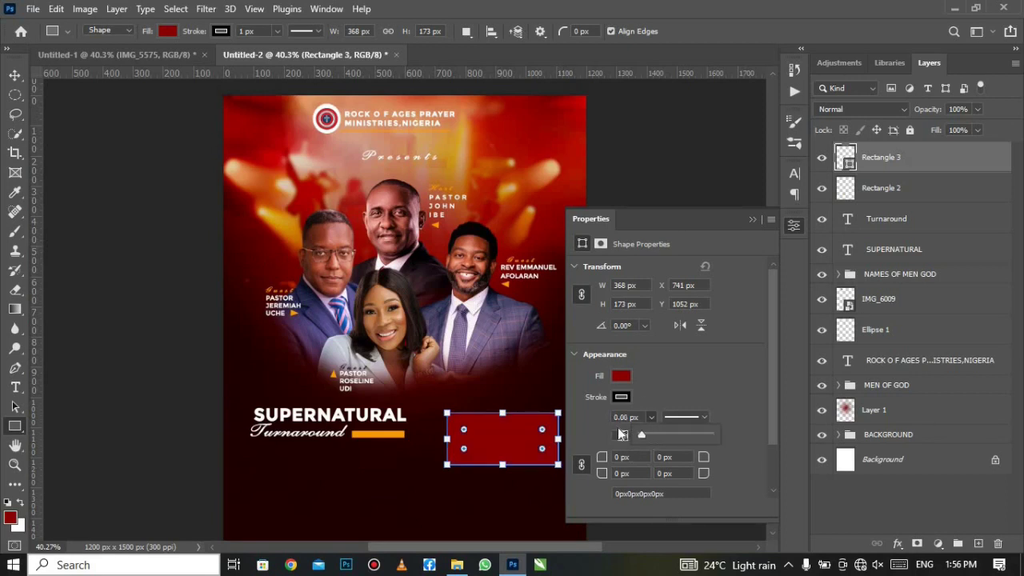
pyautogui.click(618, 377)
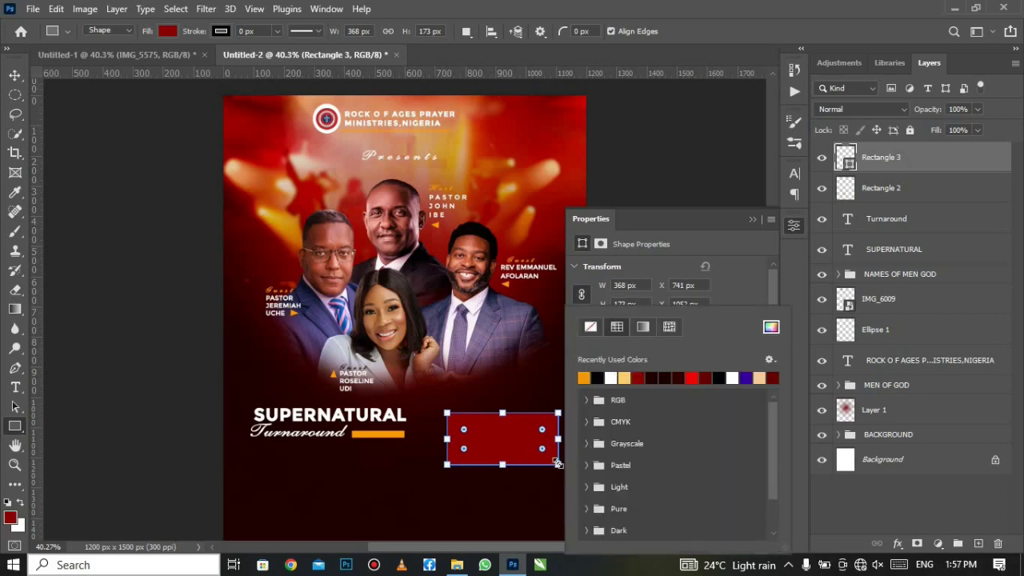
pyautogui.click(639, 378)
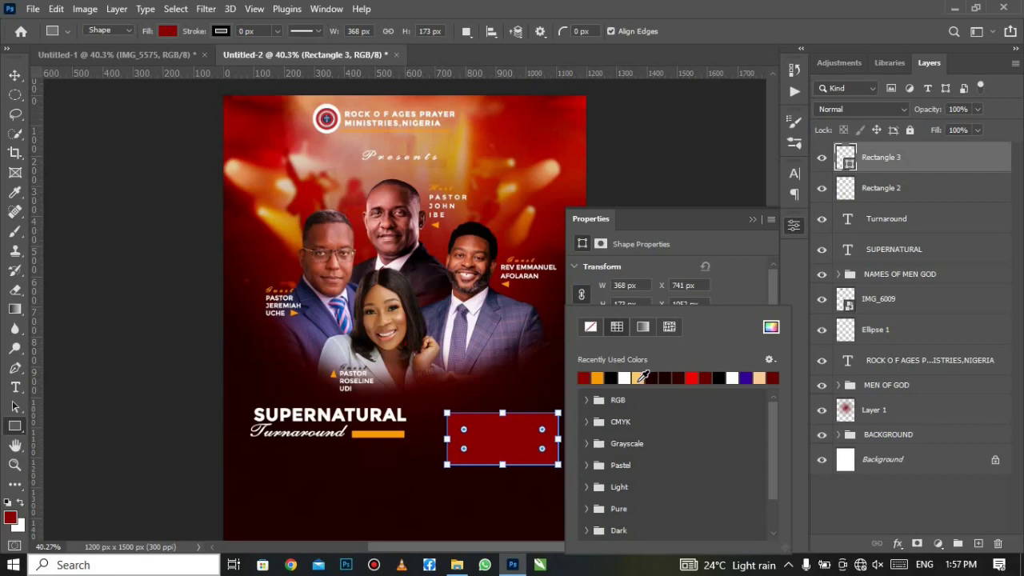
pyautogui.click(772, 378)
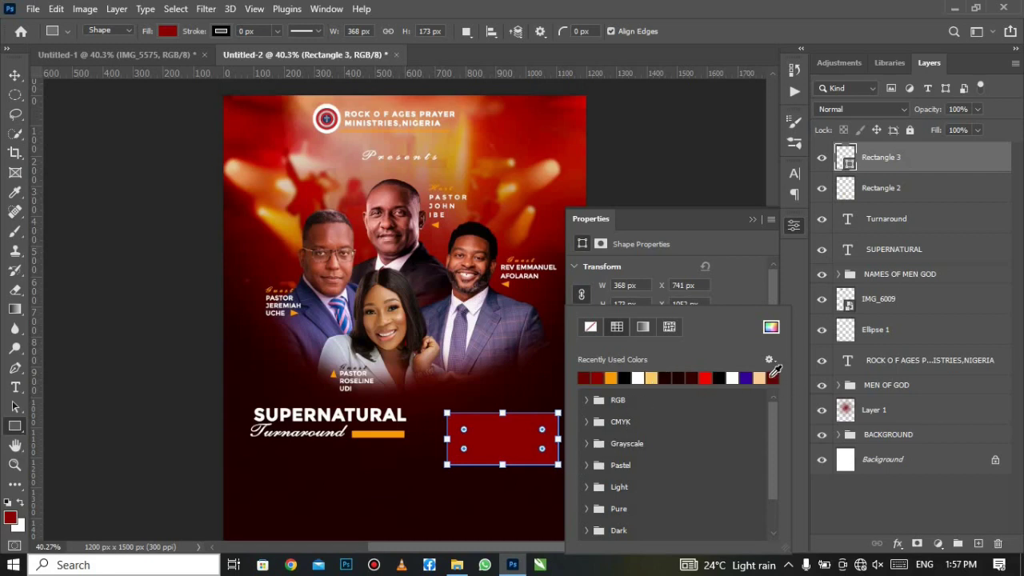
pyautogui.click(753, 221)
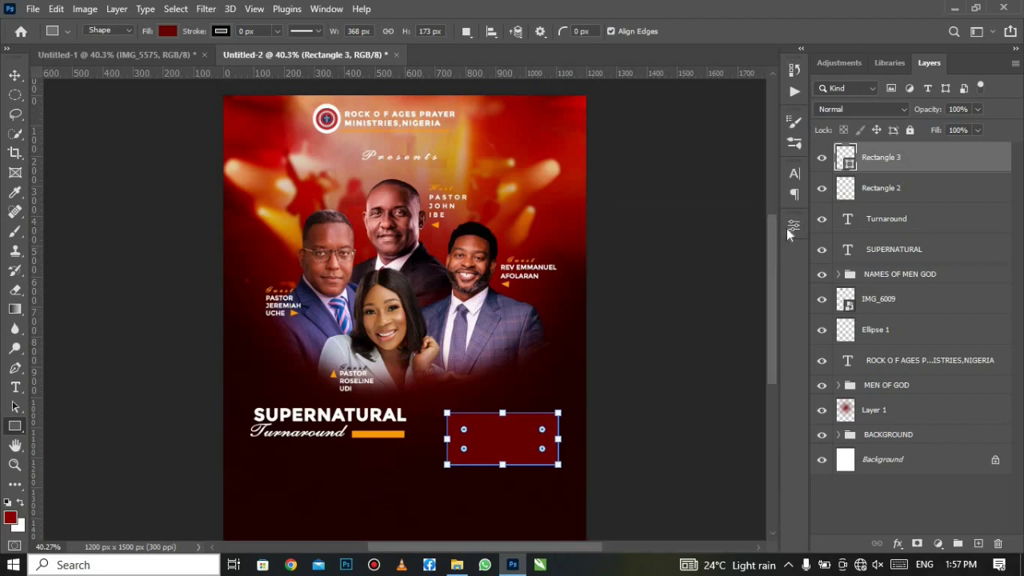
pyautogui.click(897, 543)
pyautogui.click(895, 397)
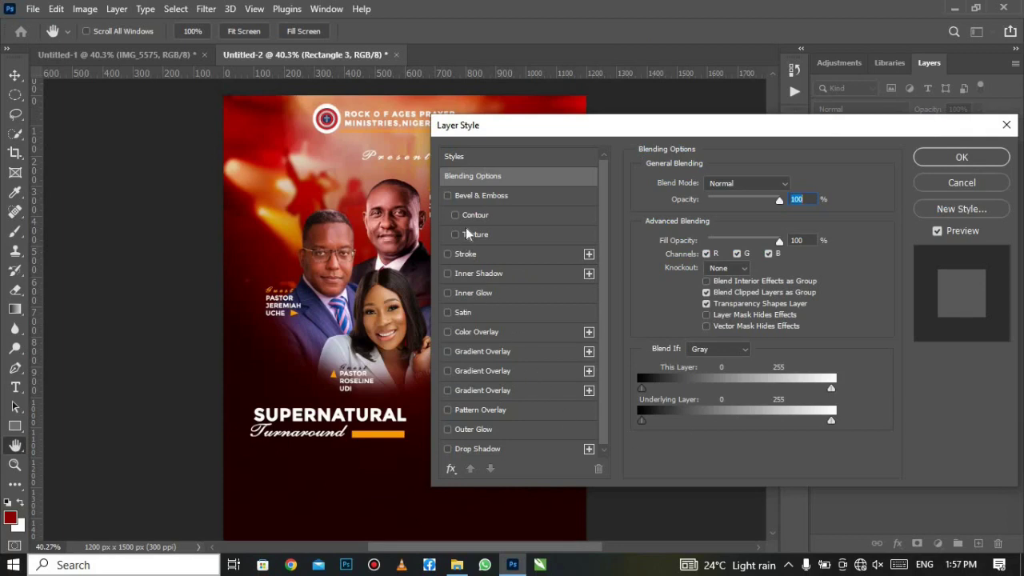
# Step: Make the box hollow with 0% fill opacity and a 3 px red outside stroke
pyautogui.moveTo(780, 241); pyautogui.dragTo(706, 242)
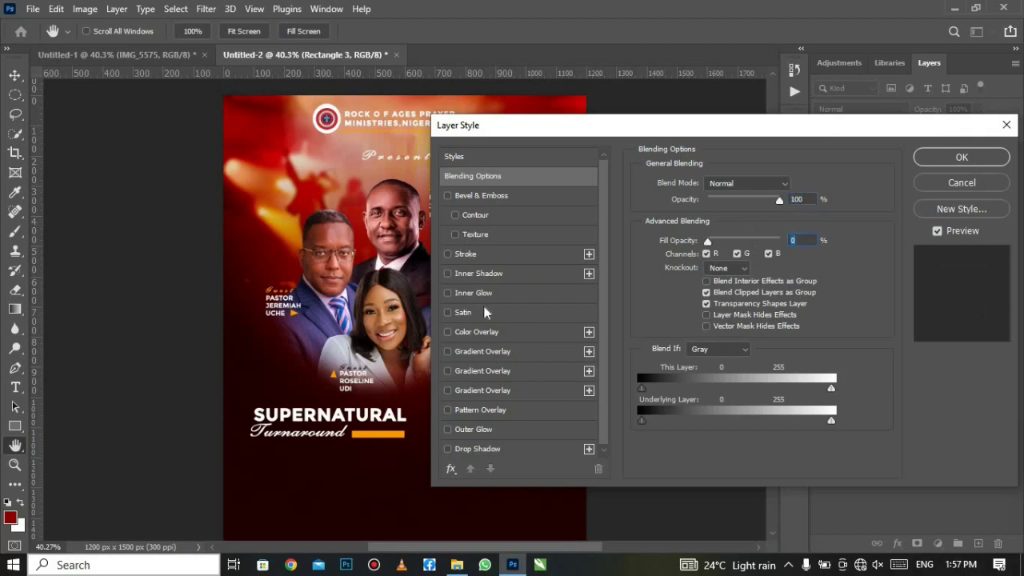
pyautogui.click(476, 254)
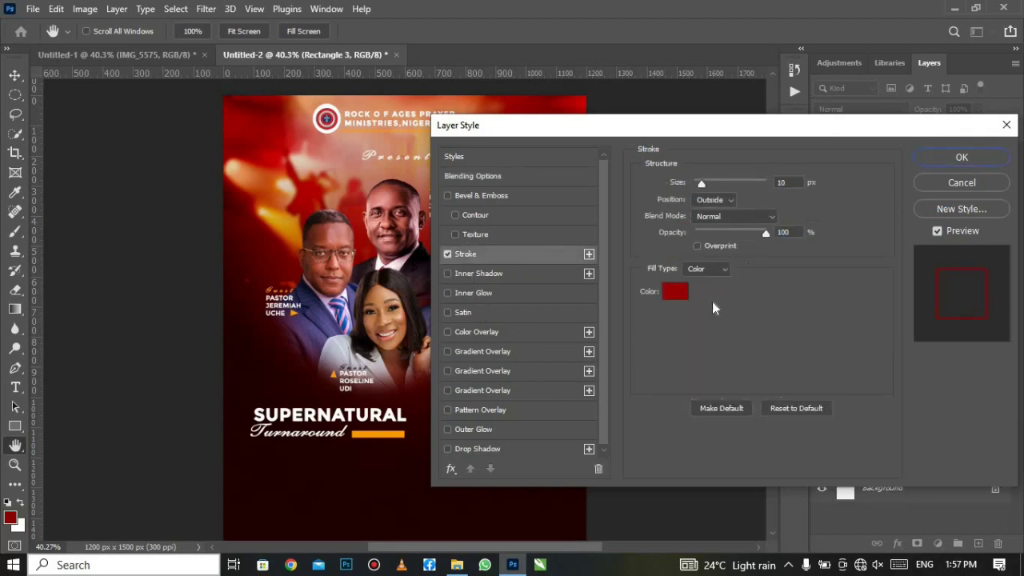
pyautogui.moveTo(636, 128); pyautogui.dragTo(736, 99)
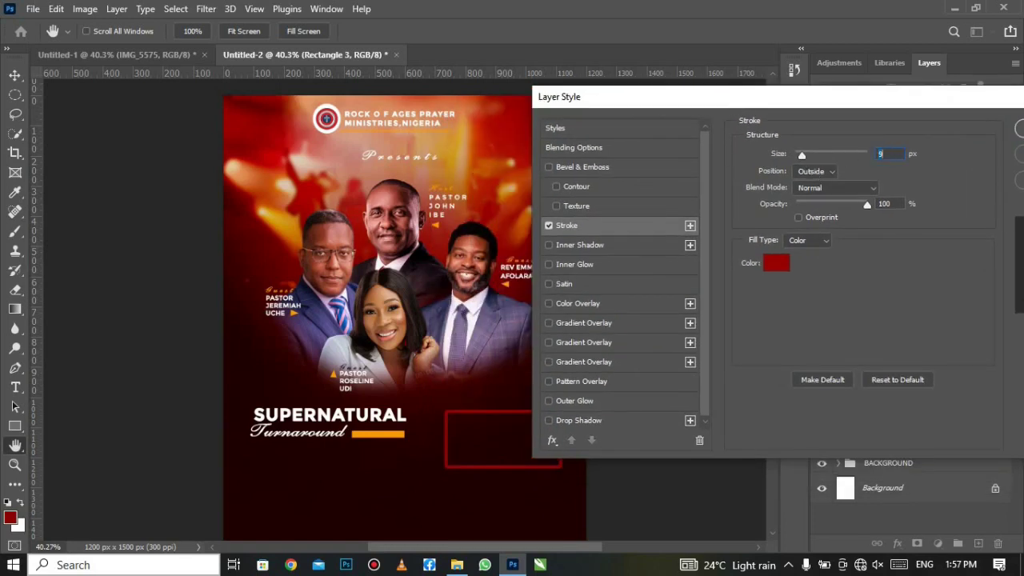
pyautogui.press('Down')
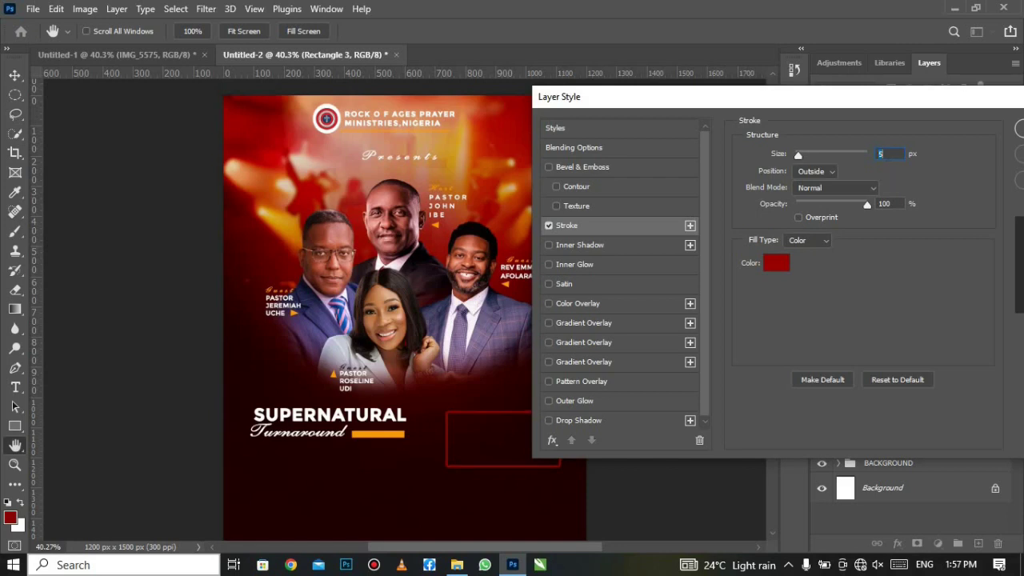
pyautogui.press('Down')
pyautogui.press('Down')
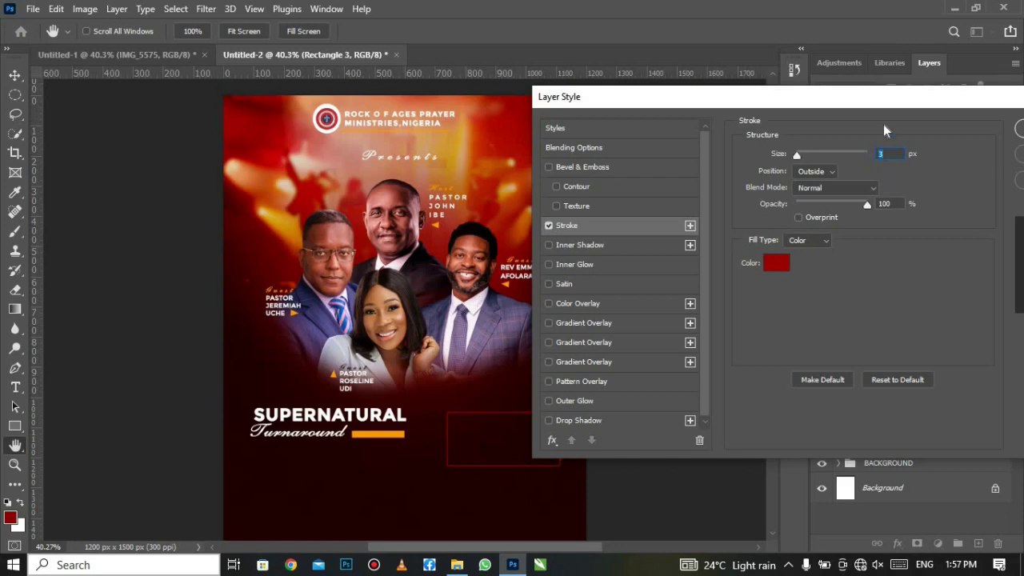
pyautogui.moveTo(878, 101); pyautogui.dragTo(801, 133)
pyautogui.click(967, 160)
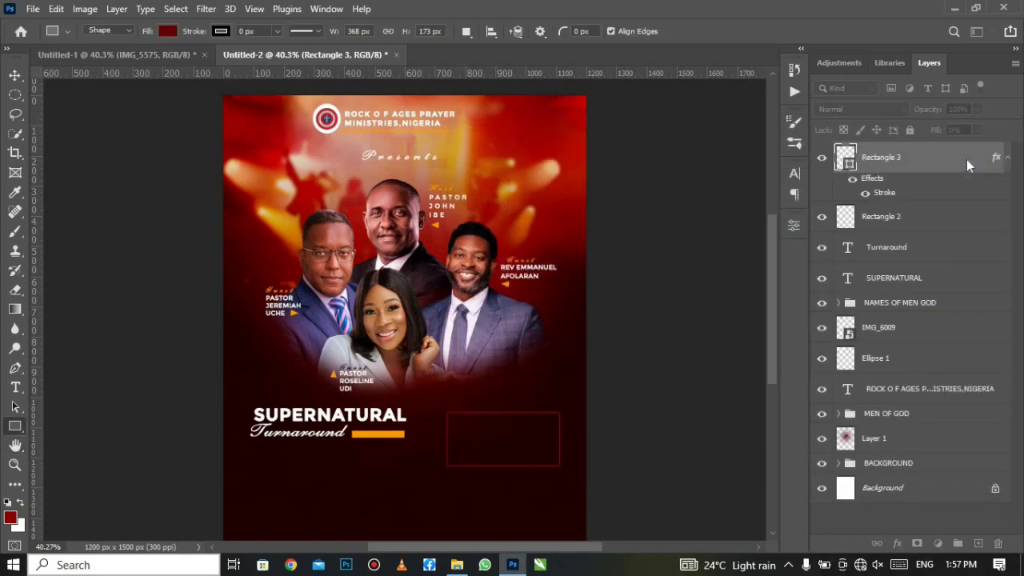
pyautogui.click(793, 225)
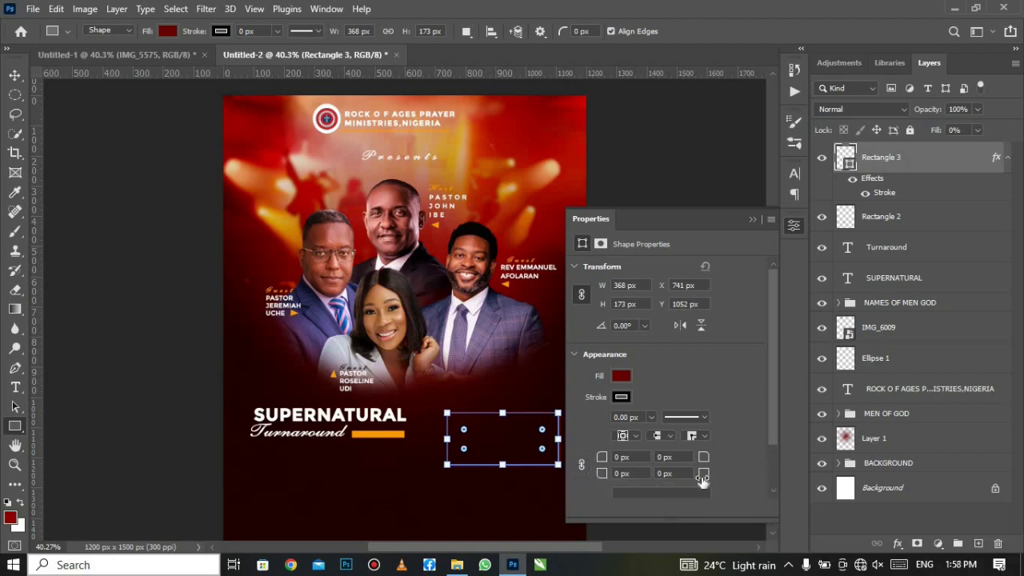
# Step: Round the frame's top-left and bottom-right corners to 50 px, leaving the others square
pyautogui.moveTo(703, 479); pyautogui.dragTo(744, 484)
pyautogui.moveTo(606, 455); pyautogui.dragTo(645, 458)
pyautogui.press('Return')
pyautogui.moveTo(633, 457); pyautogui.dragTo(629, 459)
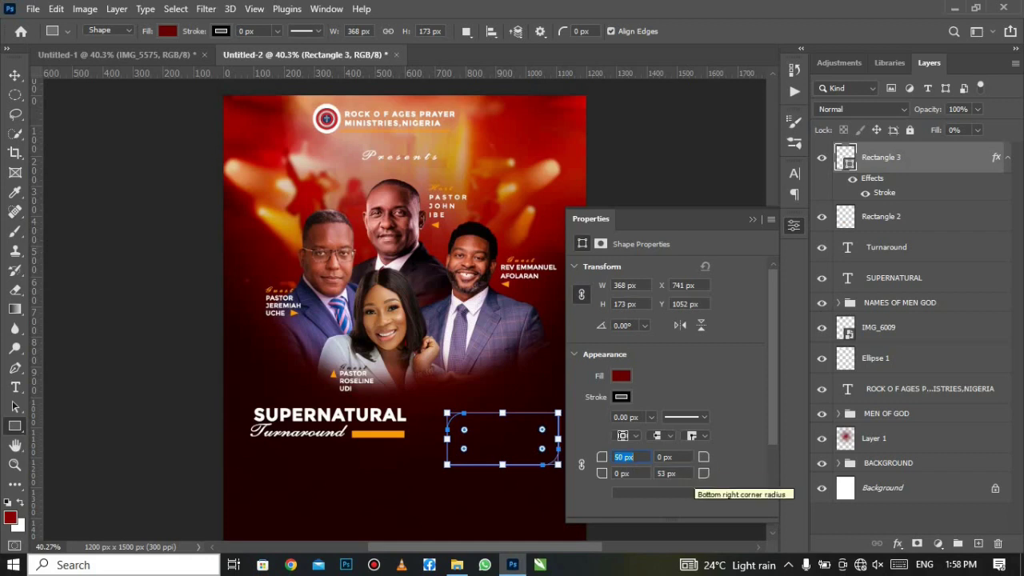
pyautogui.moveTo(665, 473); pyautogui.dragTo(669, 473)
pyautogui.write('50')
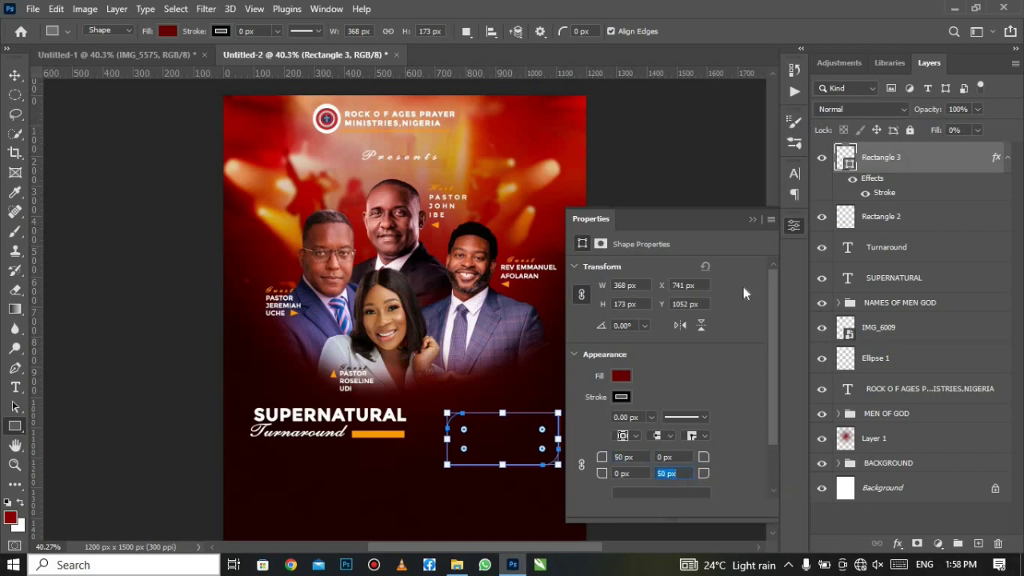
pyautogui.click(750, 219)
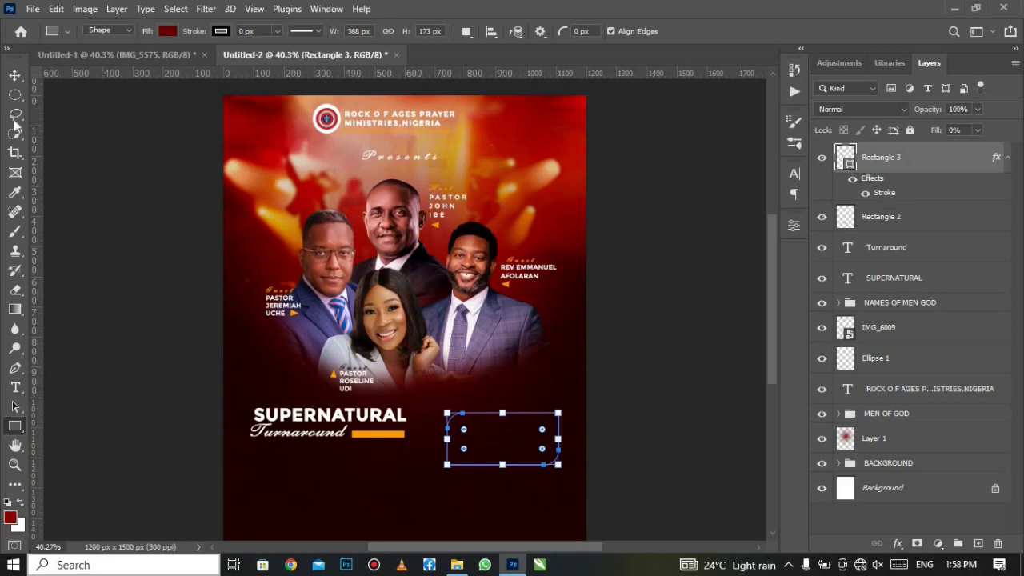
pyautogui.click(15, 75)
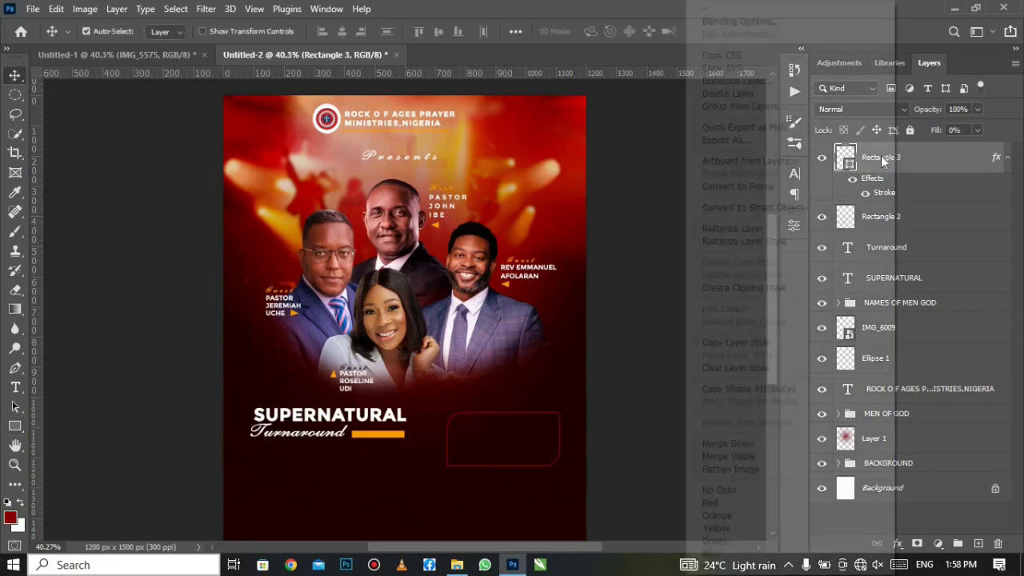
# Step: Rasterize the frame and scale it to about 90% width and 71% height beside SUPERNATURAL
pyautogui.rightClick(896, 160)
pyautogui.click(726, 229)
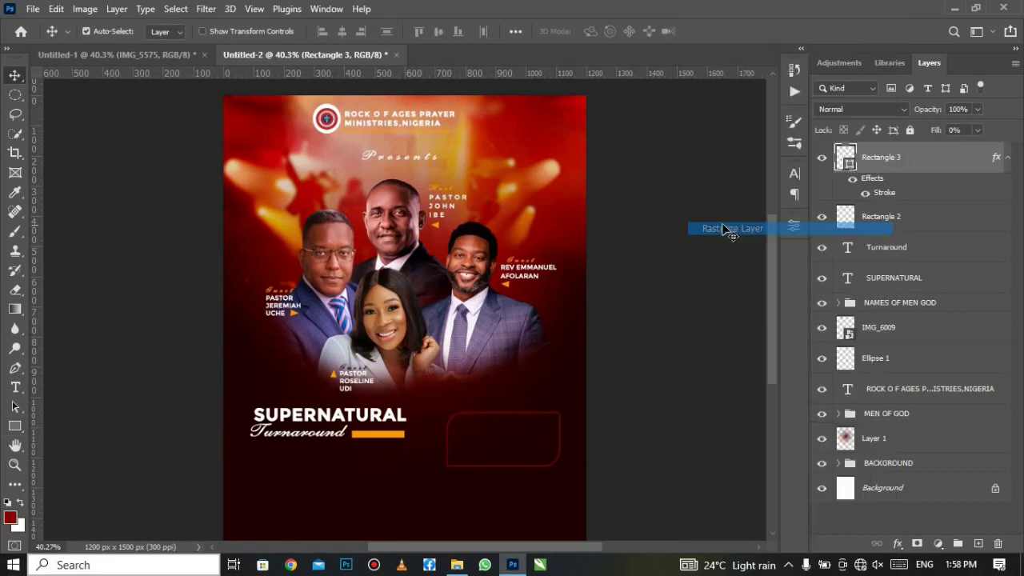
pyautogui.click(56, 9)
pyautogui.click(48, 334)
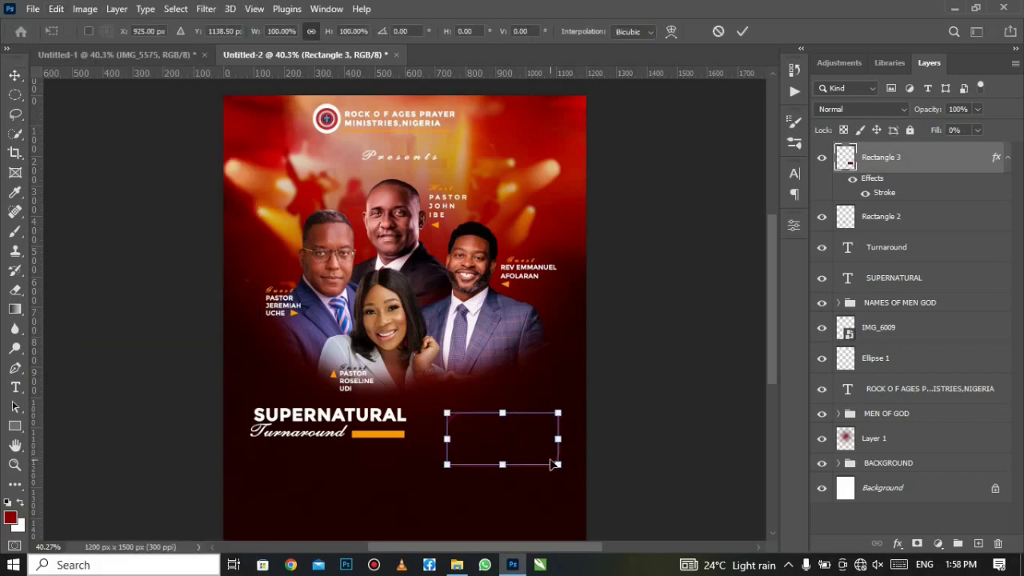
pyautogui.moveTo(556, 464); pyautogui.dragTo(546, 457)
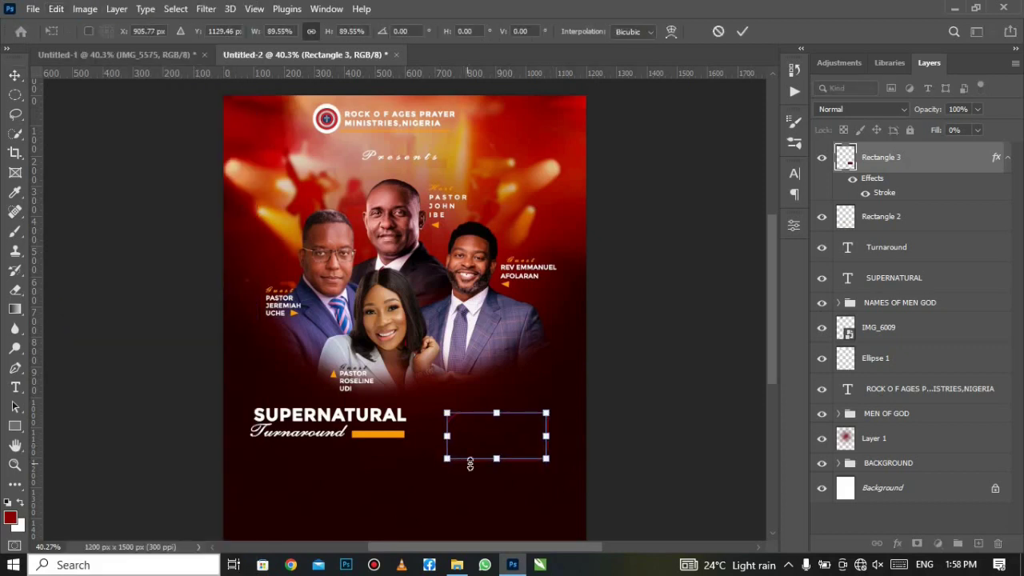
pyautogui.moveTo(497, 456); pyautogui.dragTo(472, 423)
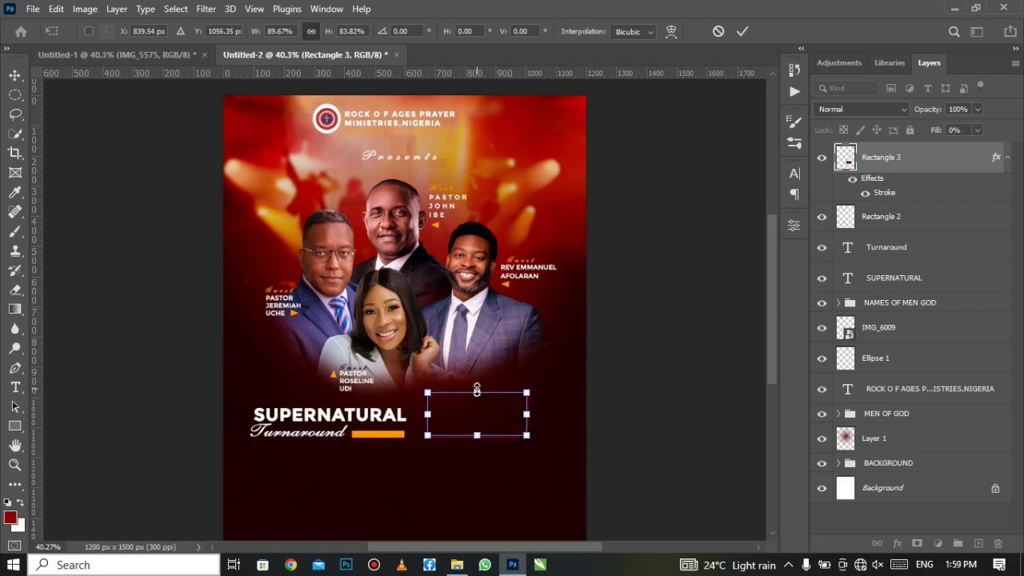
pyautogui.moveTo(477, 389); pyautogui.dragTo(465, 427)
pyautogui.click(743, 32)
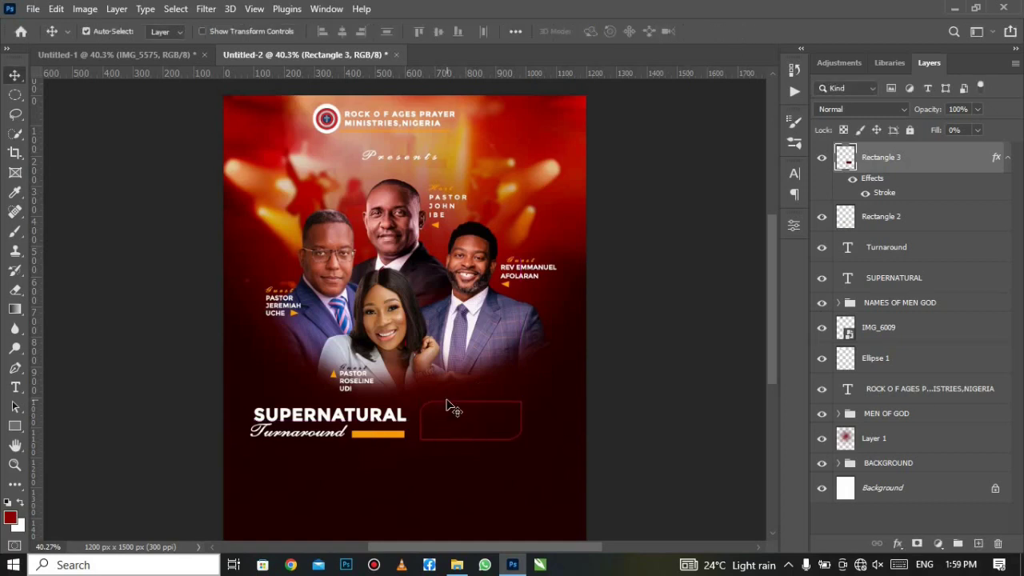
pyautogui.moveTo(15, 388); pyautogui.dragTo(68, 387)
# Step: Type 'Rock Of Ages Prayer Ministries' and 'Prayer Camp Nigeria' as two text lines
pyautogui.click(69, 388)
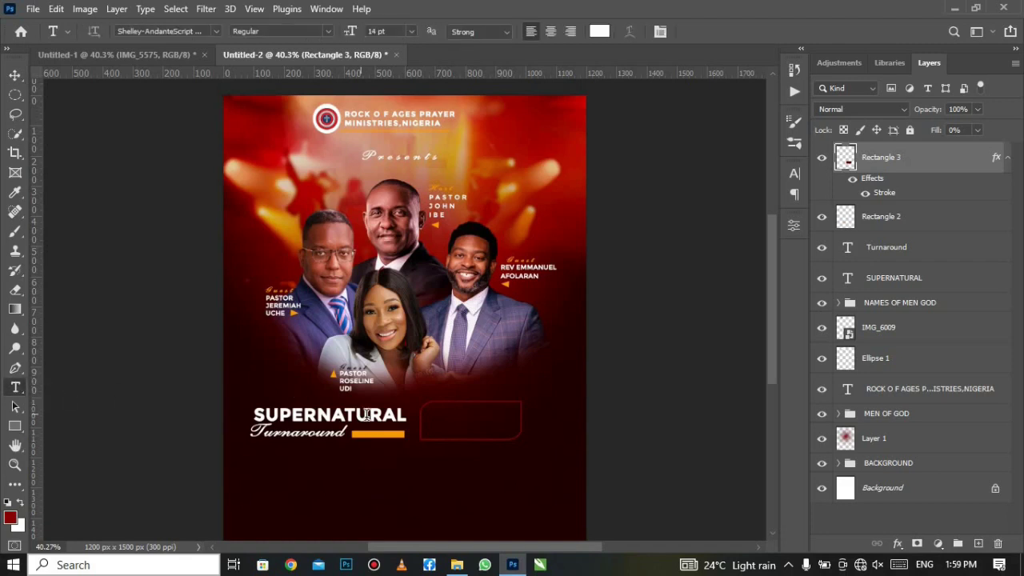
pyautogui.click(377, 459)
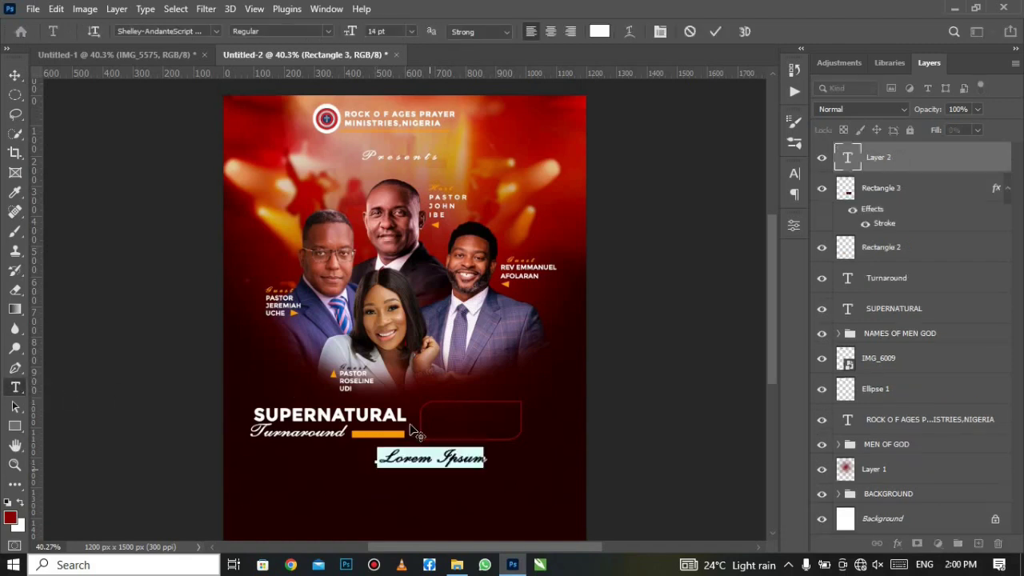
pyautogui.write('rock o')
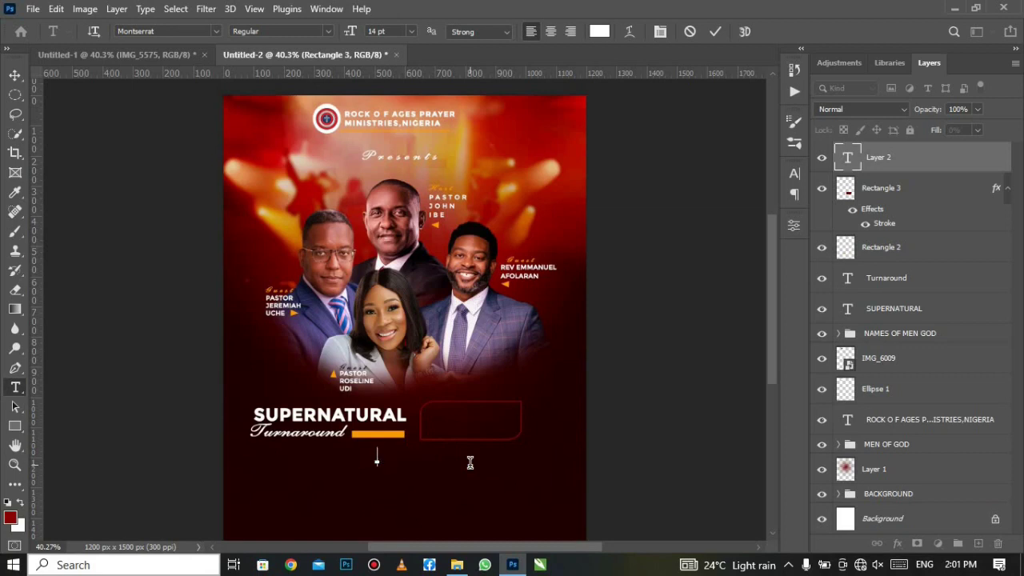
pyautogui.hotkey('ctrl', 'a')
pyautogui.write('Rock Of AGE')
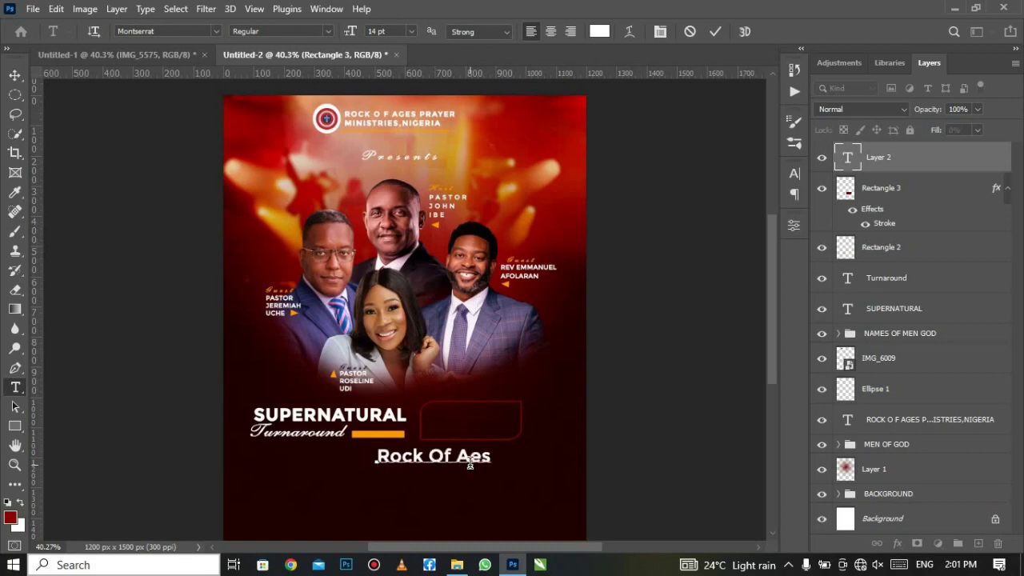
pyautogui.write('S')
pyautogui.press('BackSpace')
pyautogui.press('BackSpace')
pyautogui.press('BackSpace')
pyautogui.write('ges Prayer m')
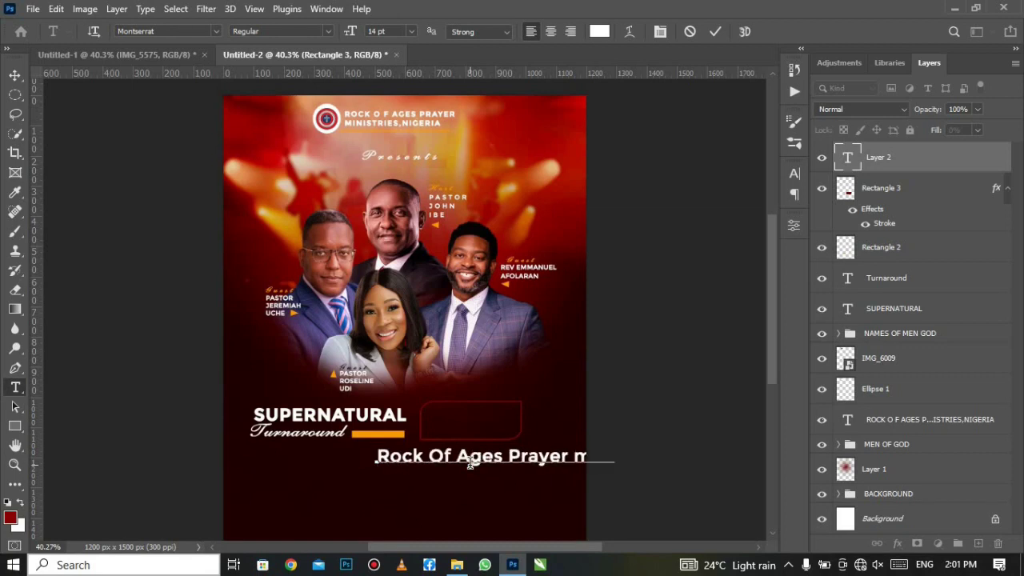
pyautogui.moveTo(470, 503); pyautogui.dragTo(333, 536)
pyautogui.write('ini')
pyautogui.press('BackSpace')
pyautogui.press('BackSpace')
pyautogui.press('BackSpace')
pyautogui.write('Minis')
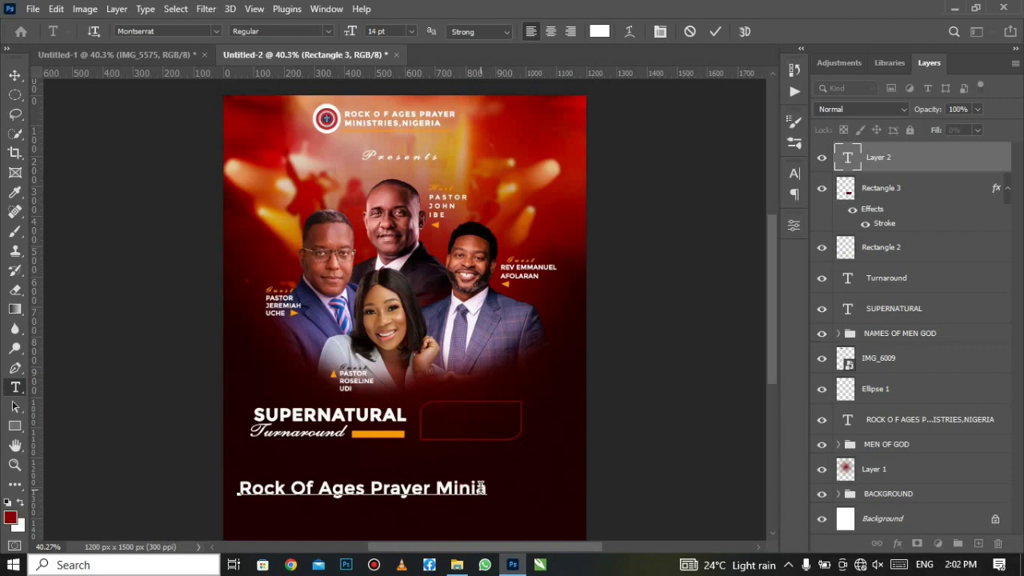
pyautogui.write('tries')
pyautogui.press('Return')
pyautogui.write('Prayer C')
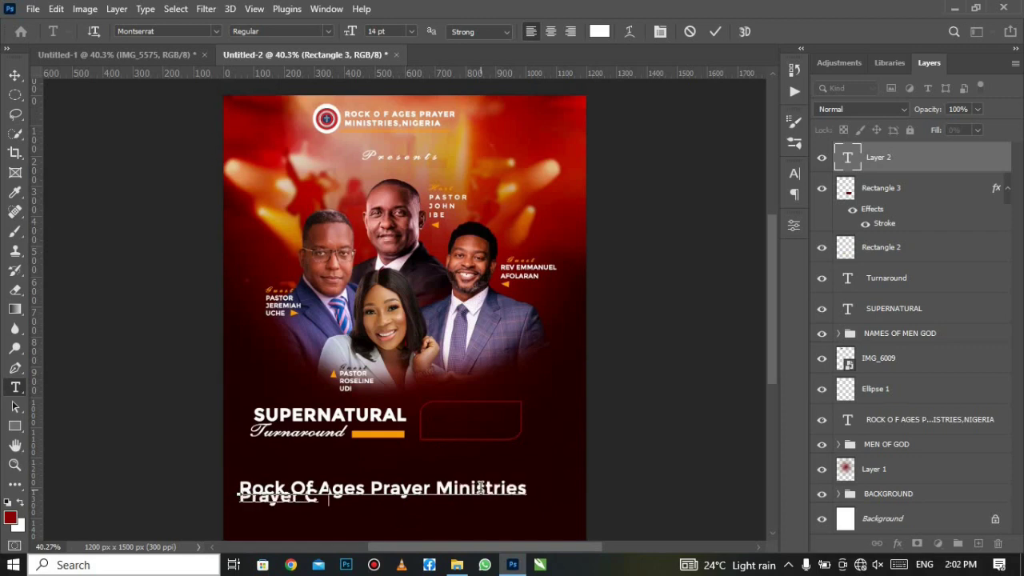
pyautogui.write('amp Nigeria')
pyautogui.click(716, 31)
# Step: Set the venue text to 6 pt Montserrat
pyautogui.click(794, 173)
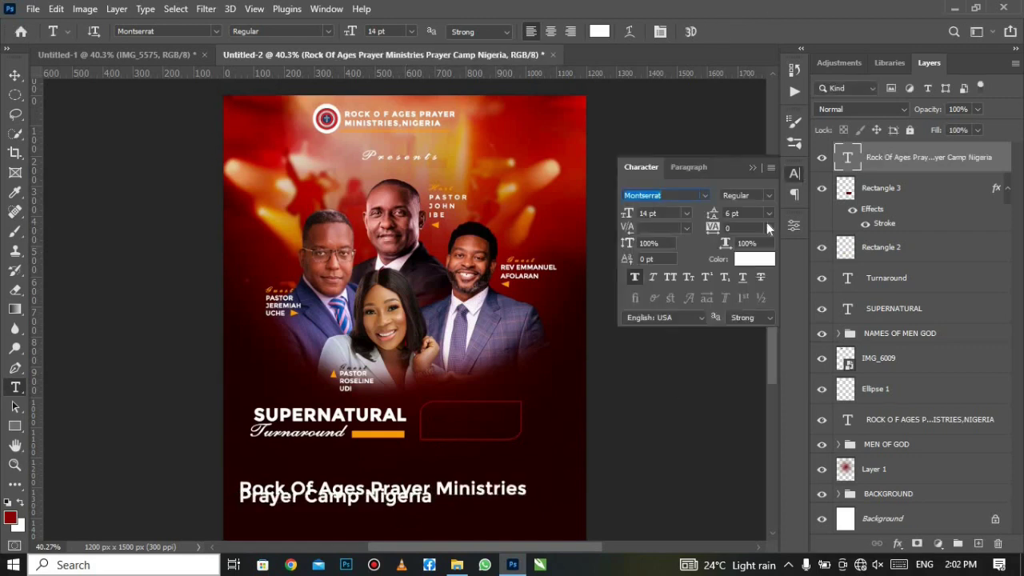
pyautogui.click(687, 213)
pyautogui.press('v')
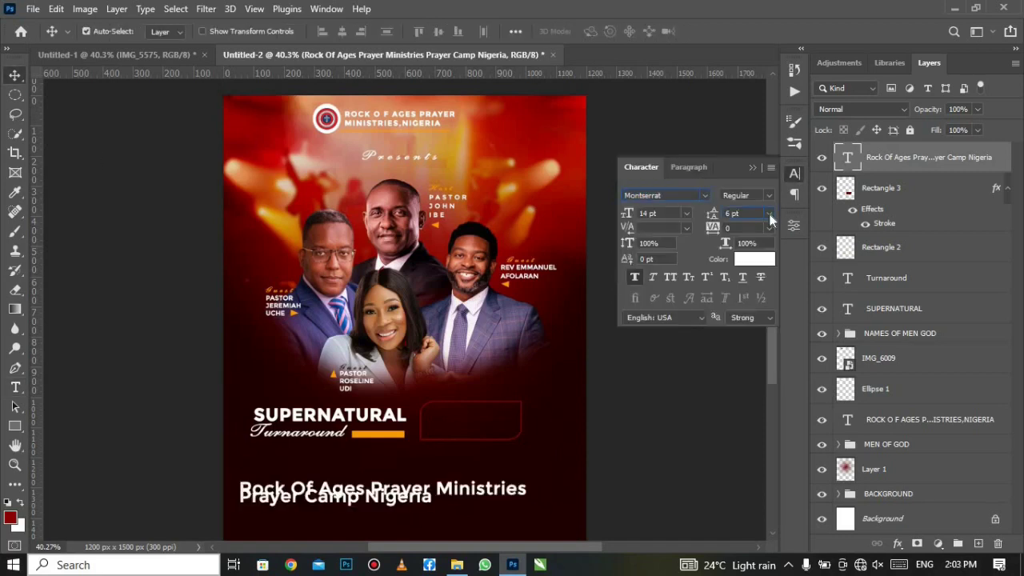
pyautogui.click(771, 219)
pyautogui.click(794, 173)
# Step: Move the venue text into the outlined box and rebreak it onto three lines
pyautogui.moveTo(336, 500); pyautogui.dragTo(517, 431)
pyautogui.doubleClick(531, 415)
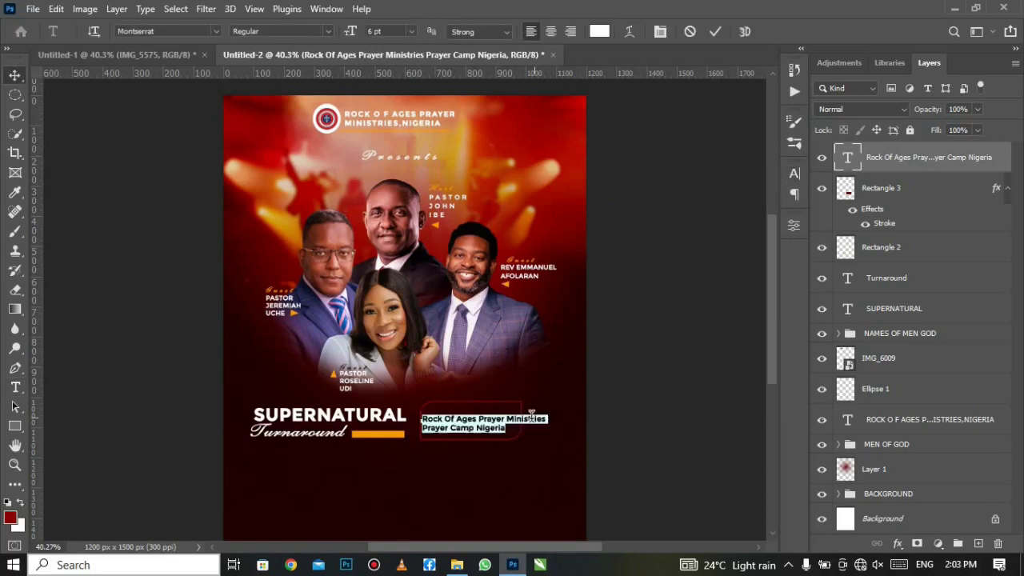
pyautogui.click(480, 418)
pyautogui.press('Return')
pyautogui.click(422, 451)
pyautogui.press('BackSpace')
pyautogui.click(485, 434)
pyautogui.press('Return')
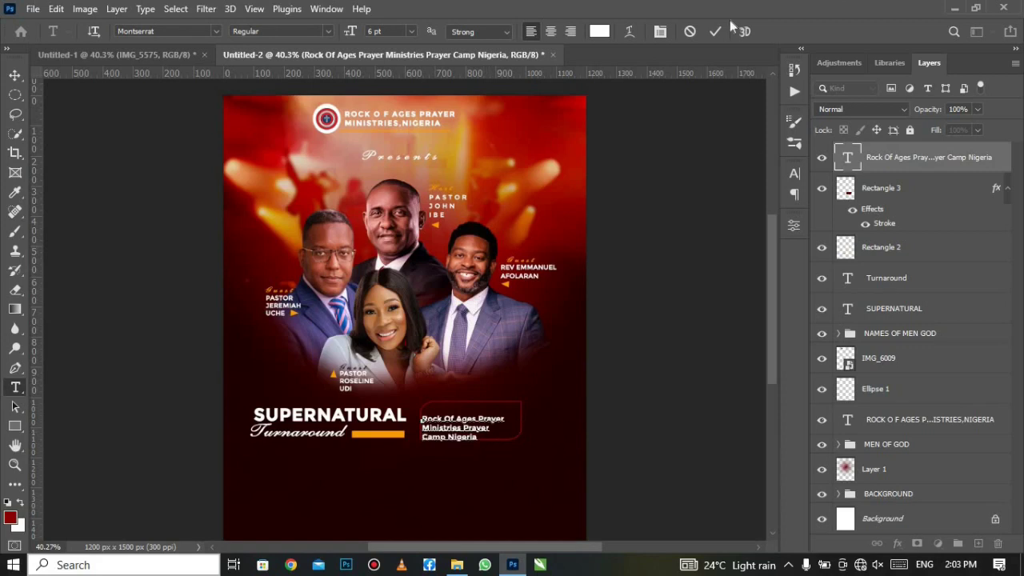
pyautogui.click(714, 31)
pyautogui.moveTo(464, 424); pyautogui.dragTo(470, 425)
# Step: Add a 'VENUE' text layer and place it just above the outlined box
pyautogui.rightClick(15, 388)
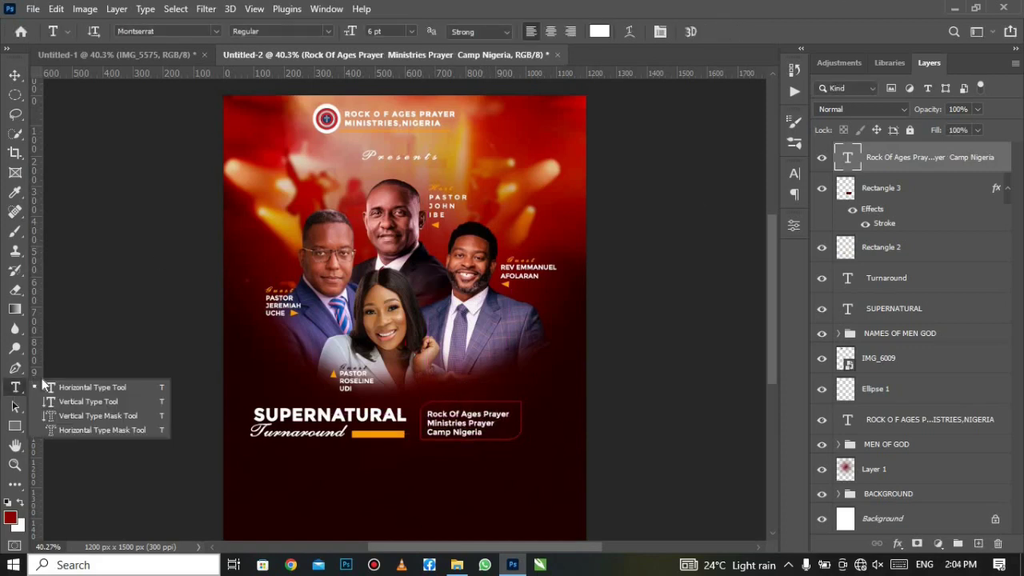
pyautogui.click(88, 387)
pyautogui.click(275, 480)
pyautogui.write('VENUE')
pyautogui.click(715, 31)
pyautogui.press('v')
pyautogui.moveTo(269, 486)
pyautogui.mouseDown()
pyautogui.moveTo(448, 410)
pyautogui.moveTo(472, 387)
pyautogui.mouseUp()
pyautogui.click(473, 404)
pyautogui.press('m')
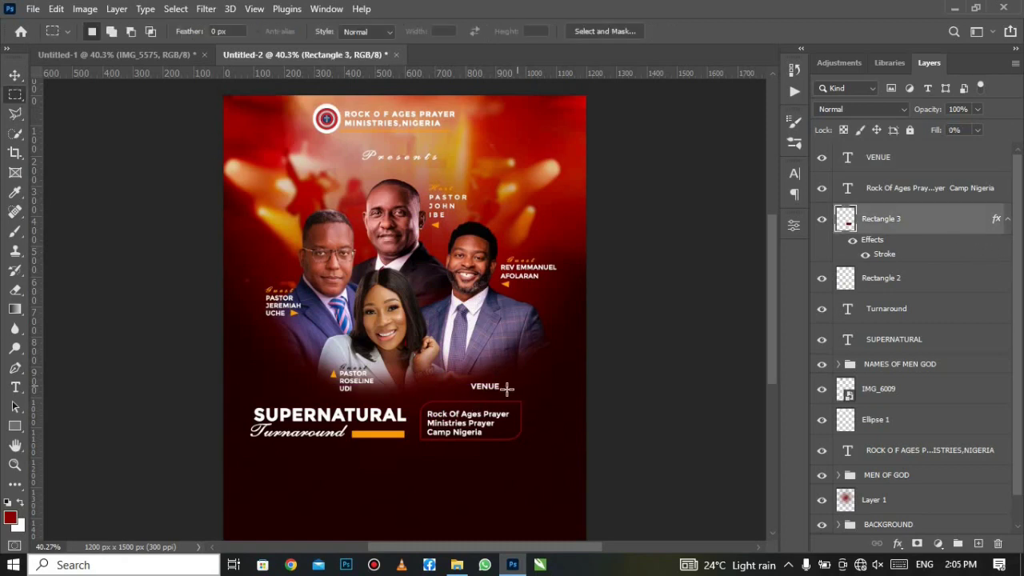
pyautogui.click(15, 74)
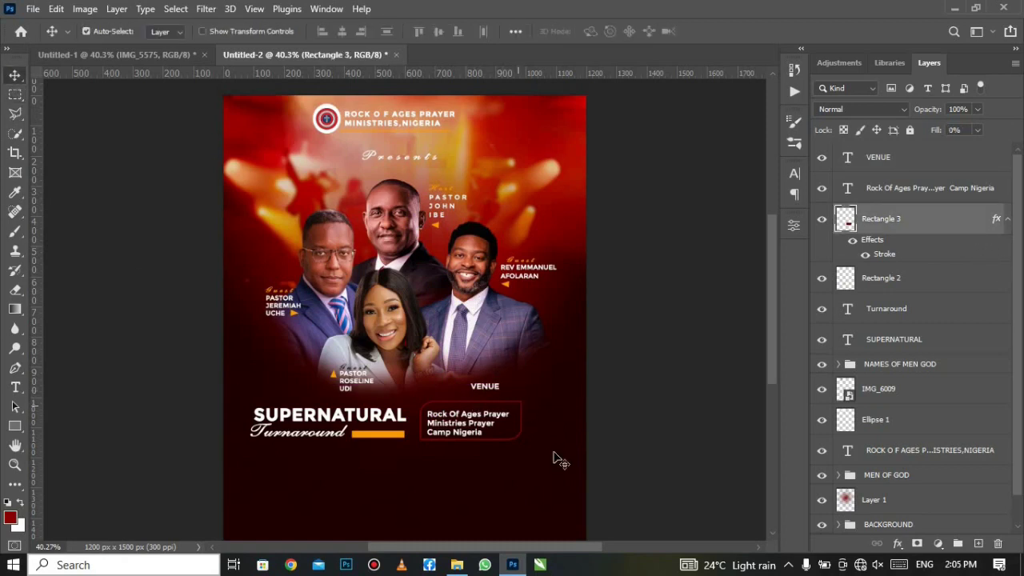
pyautogui.click(484, 388)
# Step: Give VENUE a 6 px dark red #330000 stroke and set it atop the box
pyautogui.click(898, 543)
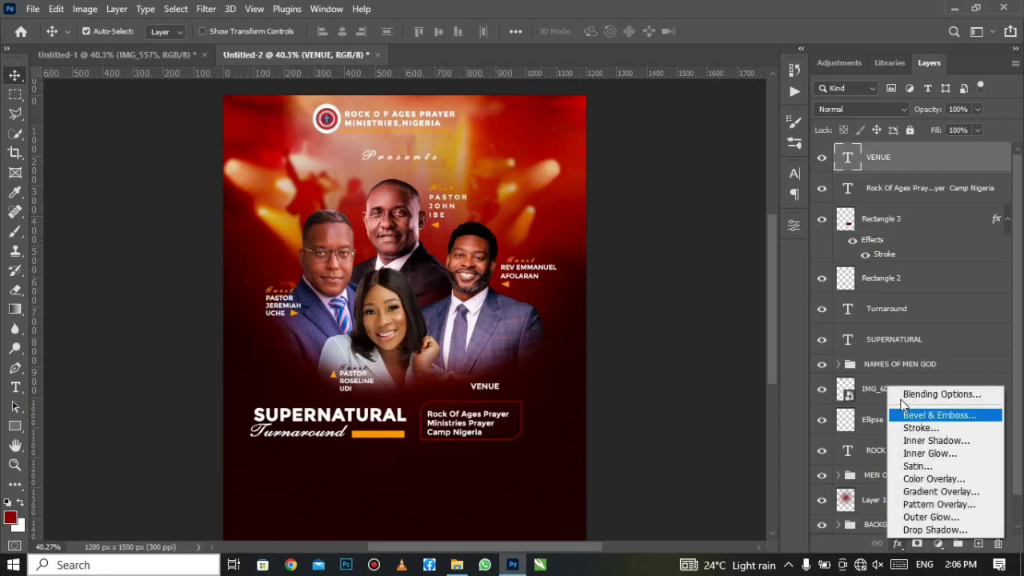
pyautogui.click(897, 392)
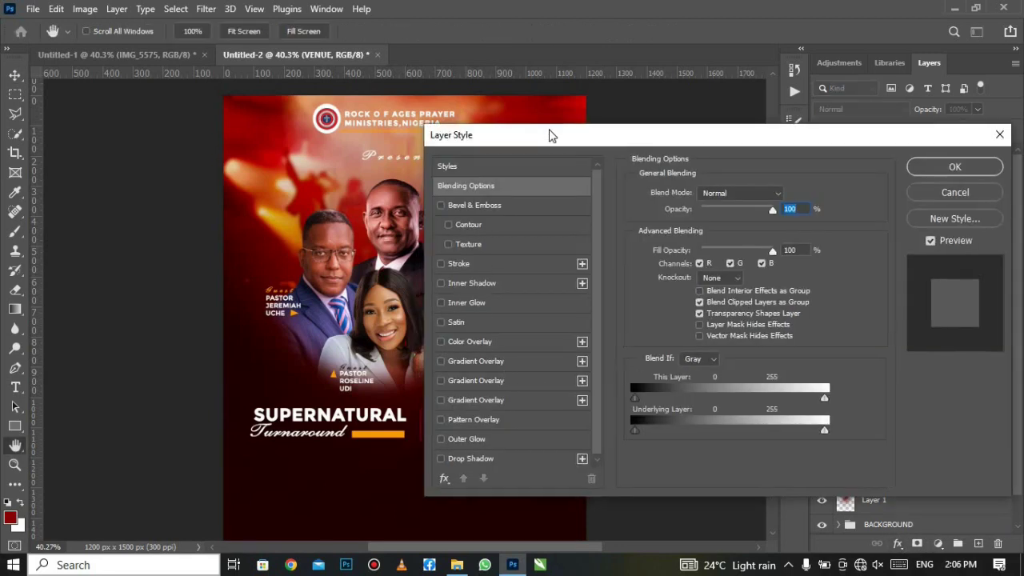
pyautogui.moveTo(549, 137); pyautogui.dragTo(672, 136)
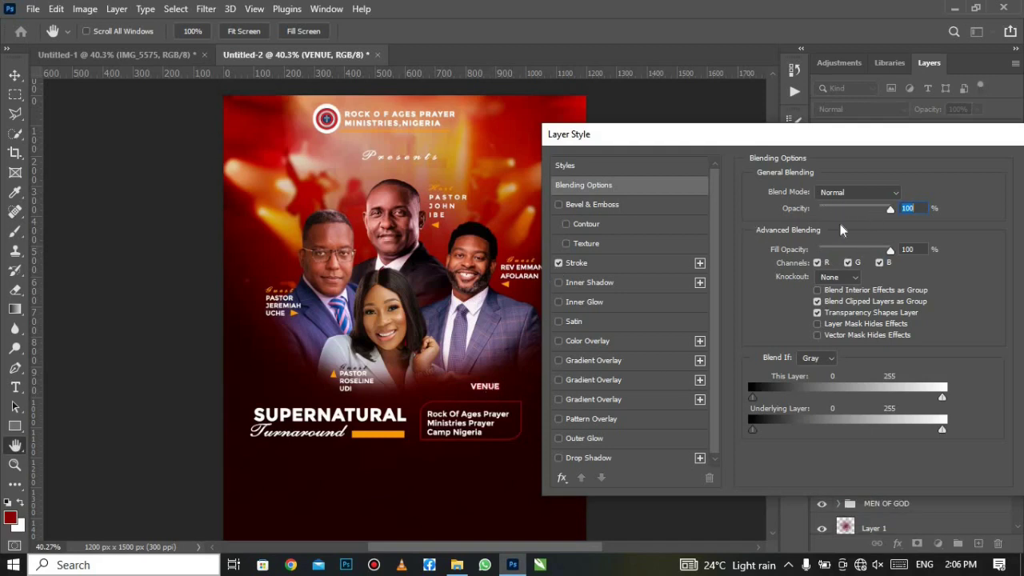
pyautogui.click(606, 263)
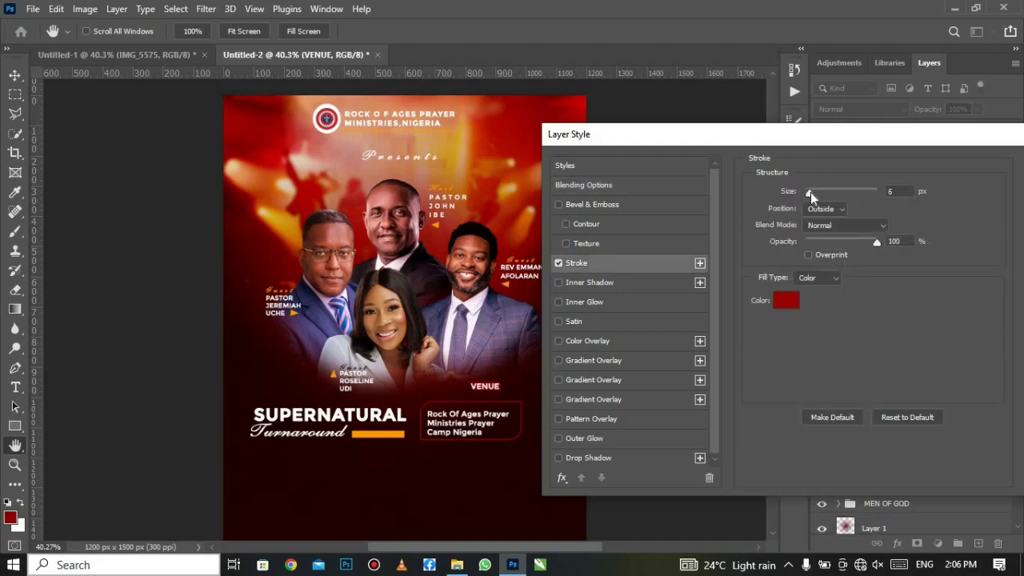
pyautogui.click(811, 192)
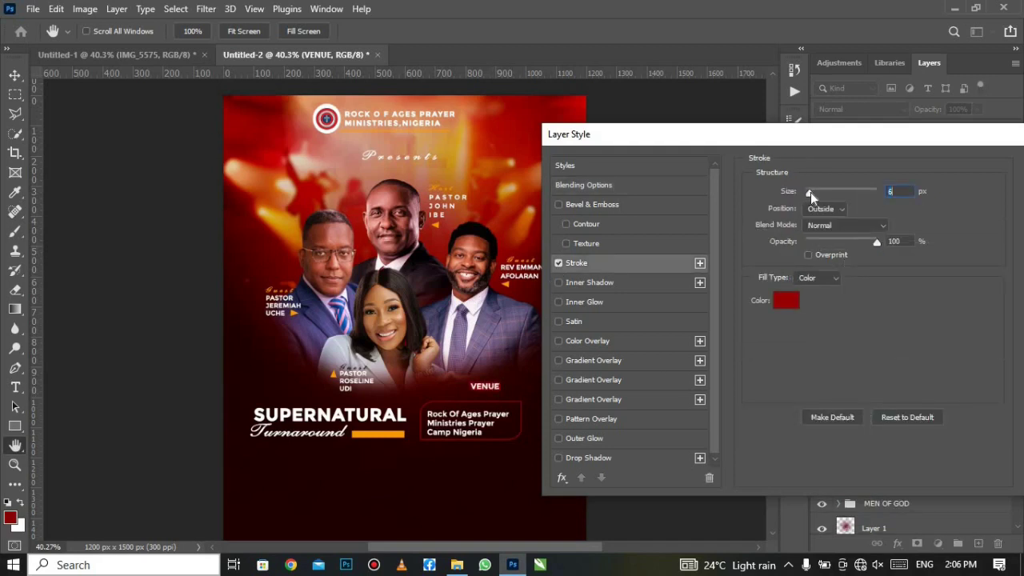
pyautogui.click(786, 300)
pyautogui.click(516, 465)
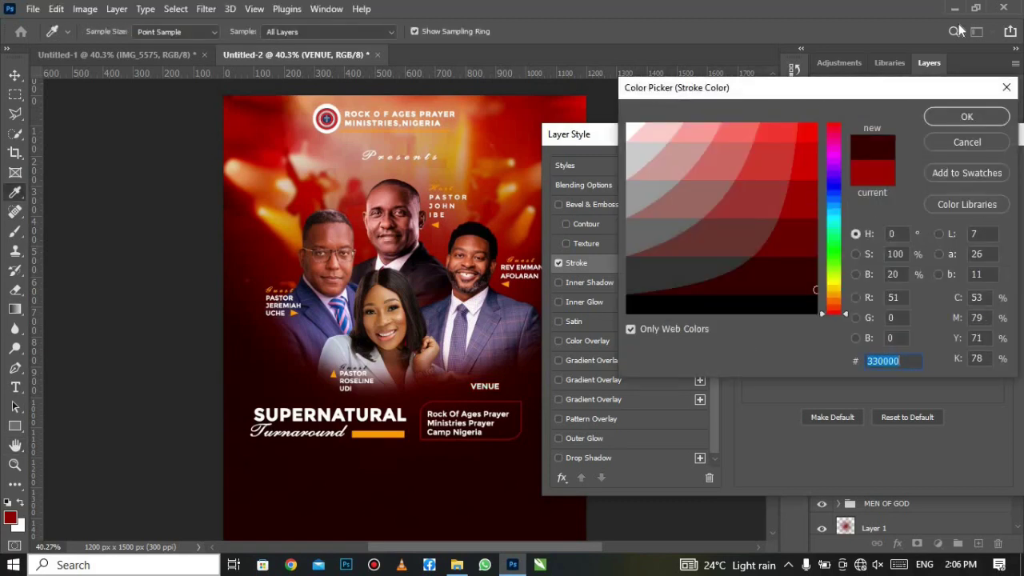
pyautogui.click(960, 116)
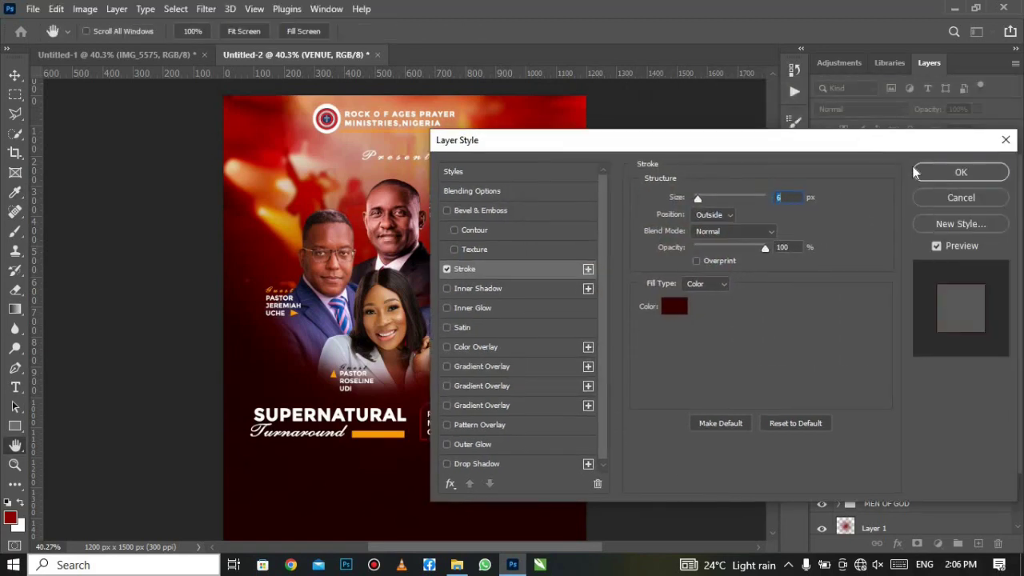
pyautogui.click(956, 175)
pyautogui.moveTo(484, 393); pyautogui.dragTo(459, 403)
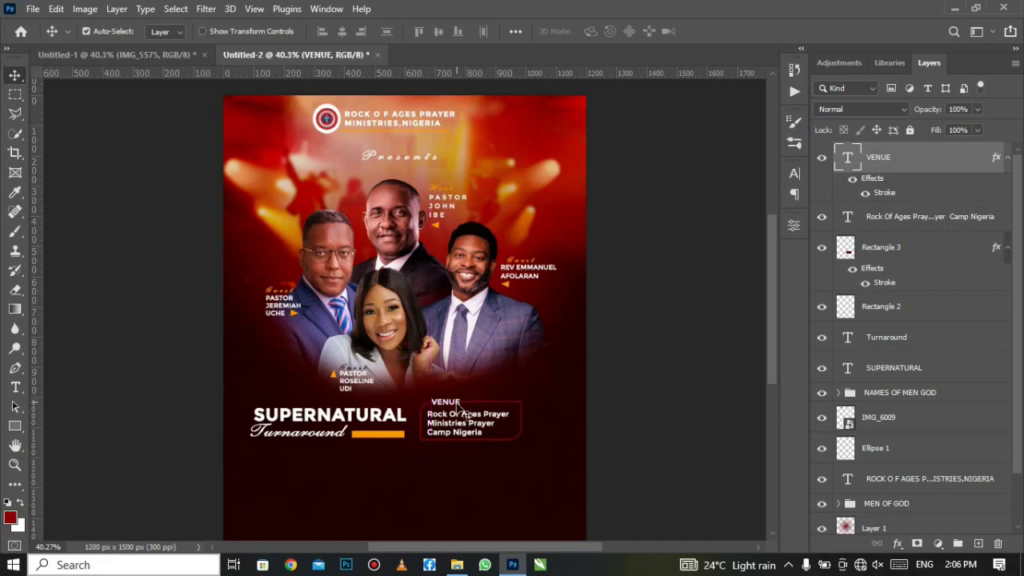
pyautogui.click(506, 416)
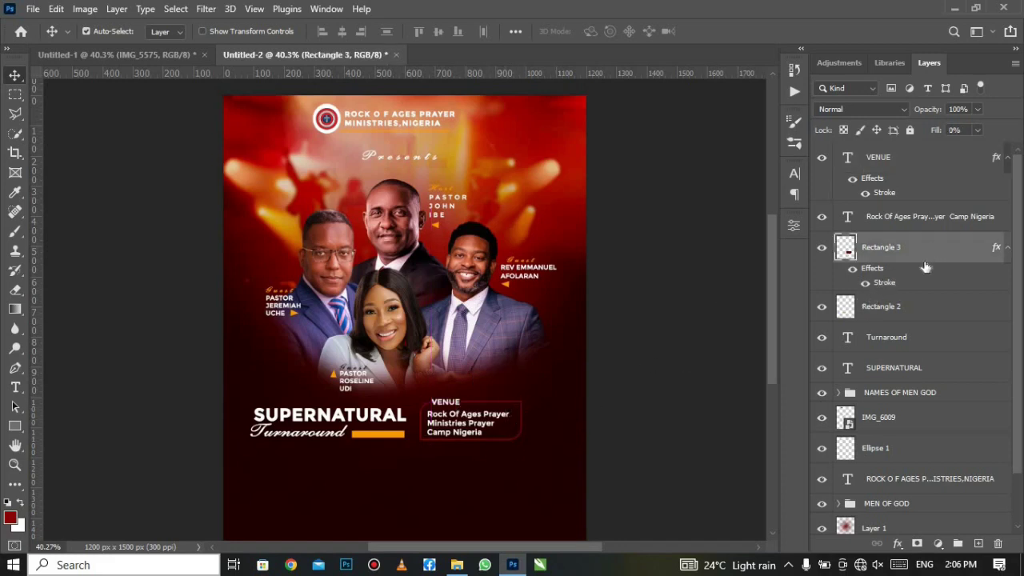
# Step: Recolour the frame's 3 px stroke to light orange #ff9933, with no colour overlay
pyautogui.doubleClick(885, 283)
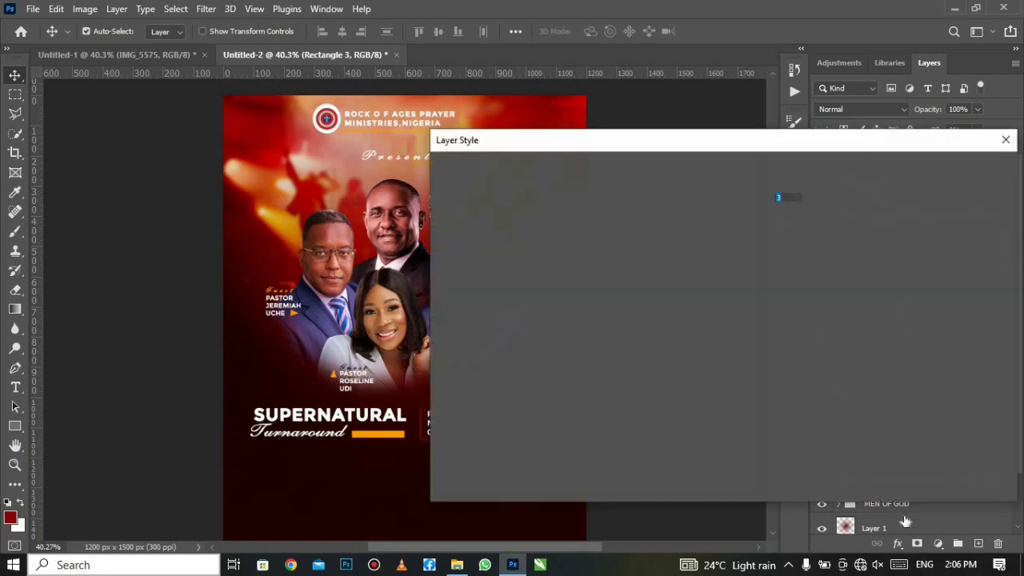
pyautogui.moveTo(662, 153); pyautogui.dragTo(745, 152)
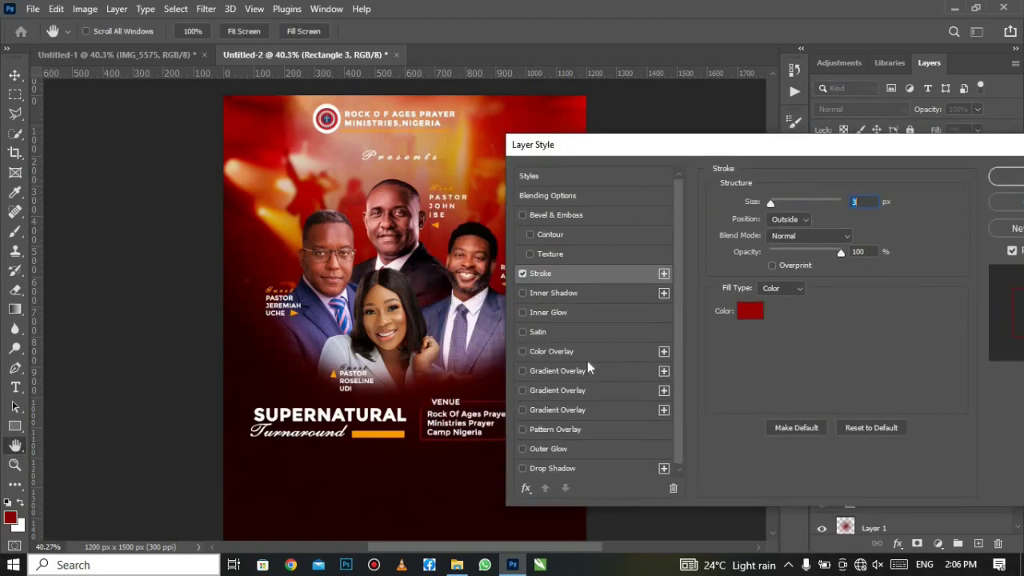
pyautogui.click(522, 352)
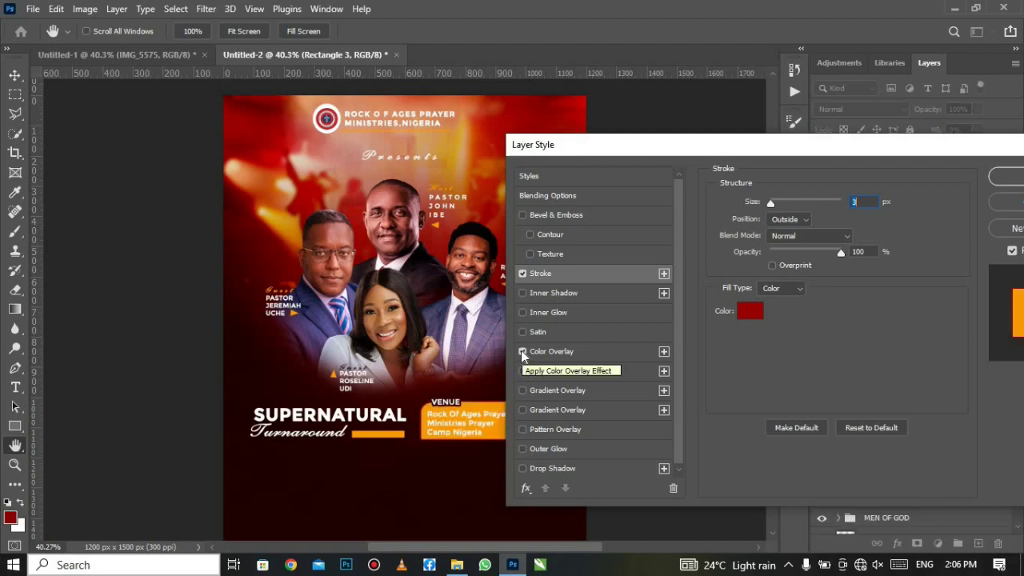
pyautogui.click(521, 354)
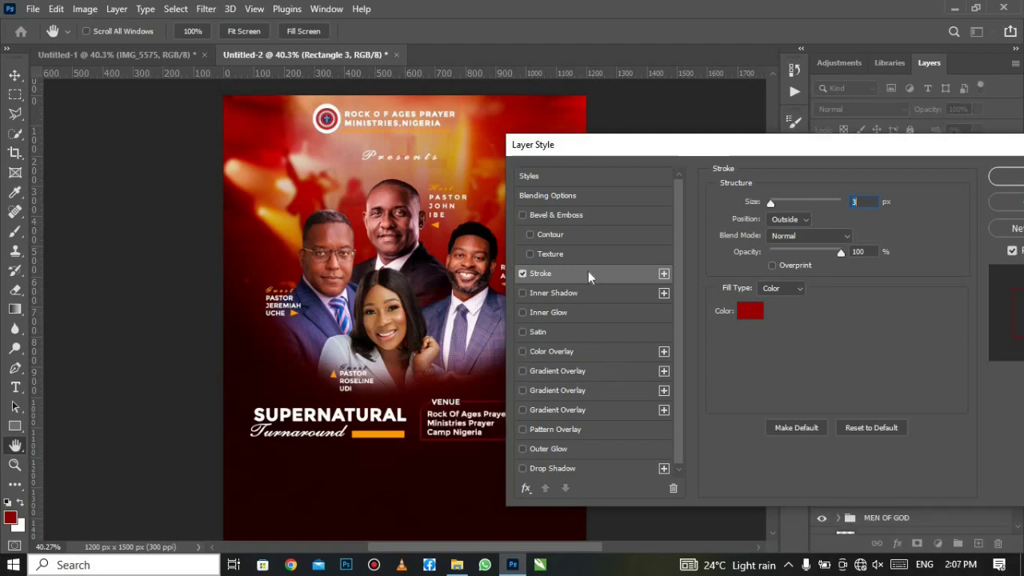
pyautogui.click(750, 312)
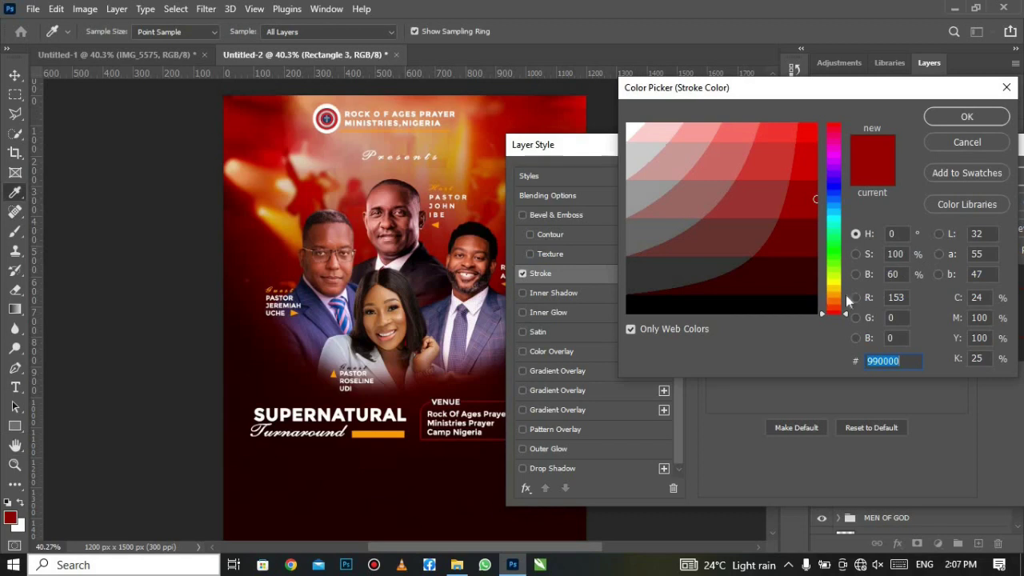
pyautogui.click(833, 298)
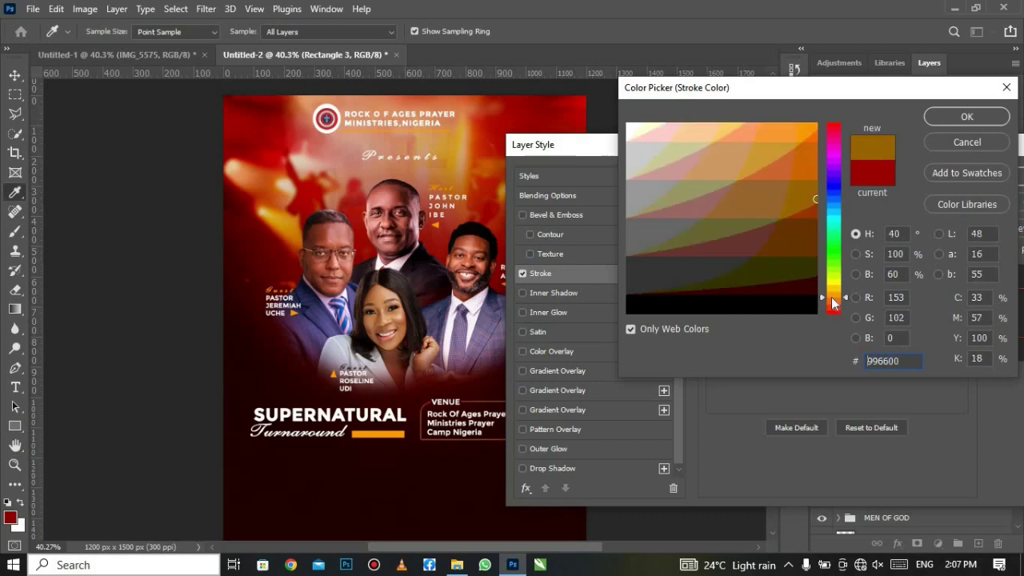
pyautogui.click(790, 130)
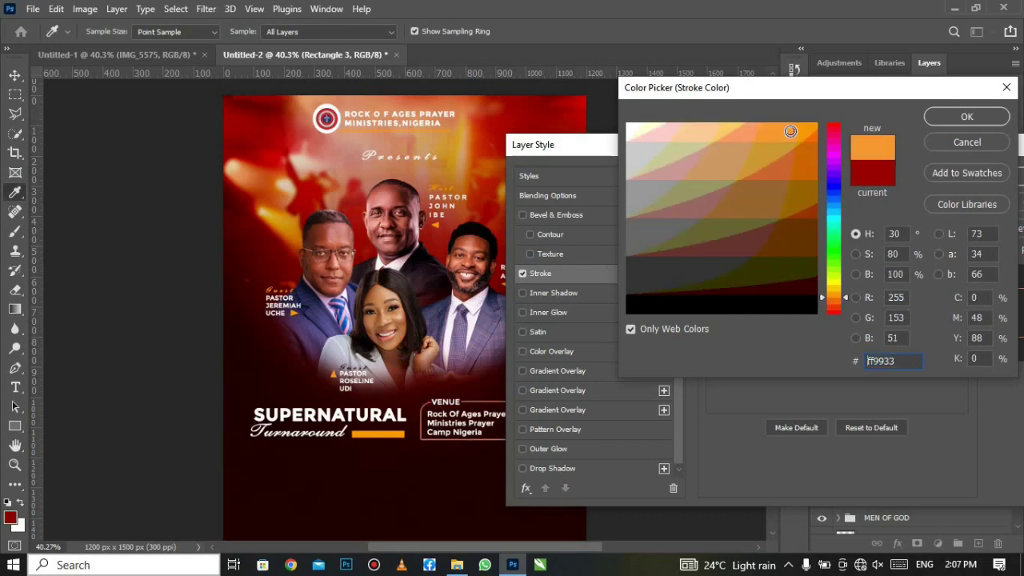
pyautogui.click(966, 114)
pyautogui.moveTo(954, 136); pyautogui.dragTo(885, 155)
pyautogui.click(960, 192)
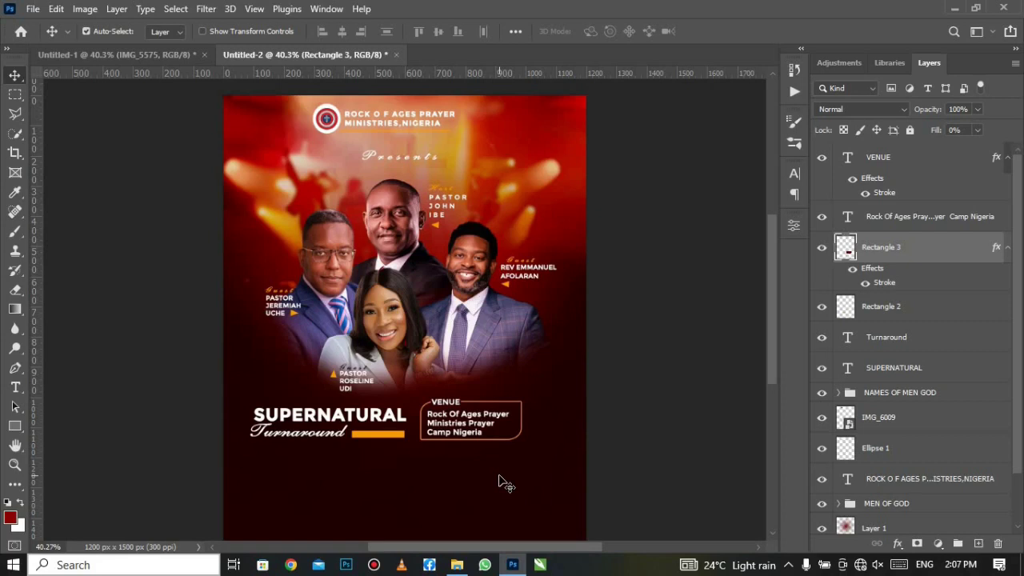
# Step: Type the '27TH MAY - 3RD JULY' date below Turnaround at 10 pt
pyautogui.click(15, 388)
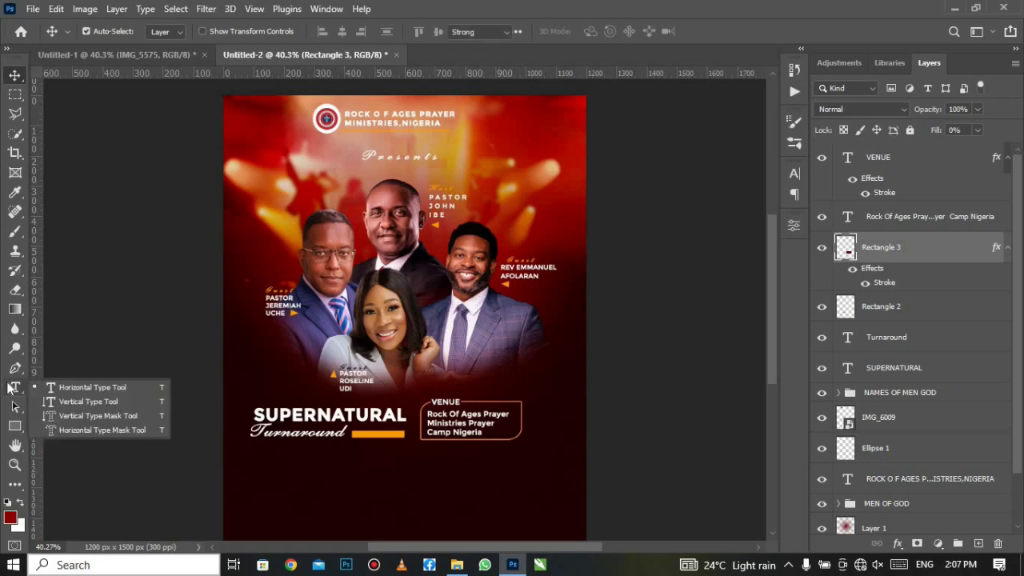
pyautogui.click(51, 387)
pyautogui.click(299, 503)
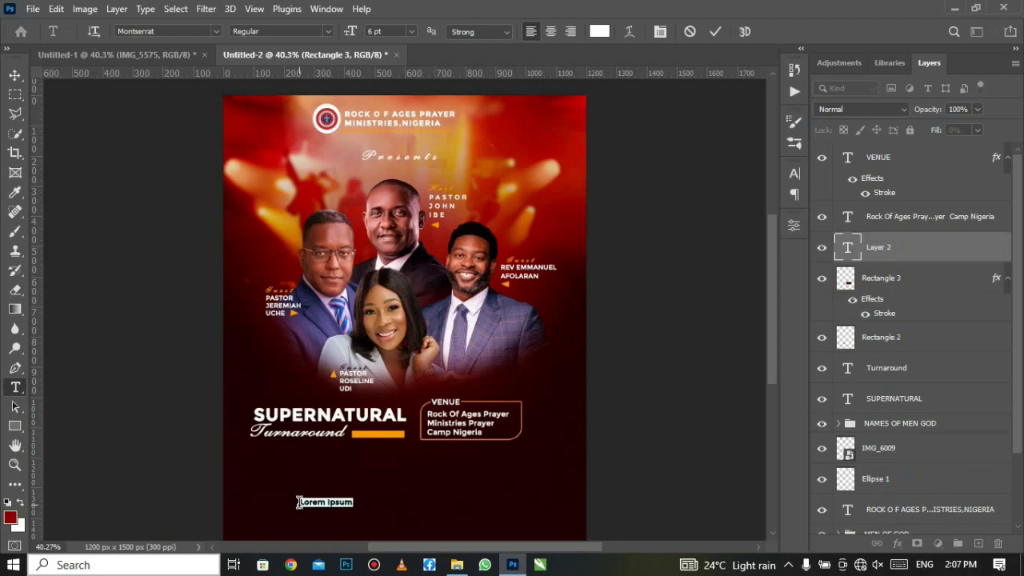
pyautogui.write('27TH MAY - 3RD JULY')
pyautogui.moveTo(352, 524); pyautogui.dragTo(311, 479)
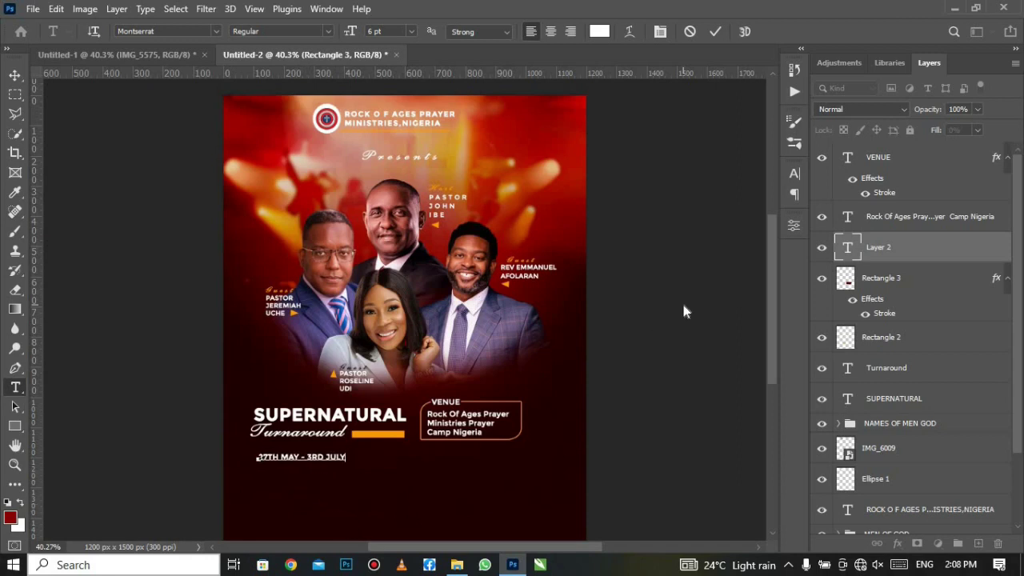
pyautogui.click(715, 31)
pyautogui.click(660, 31)
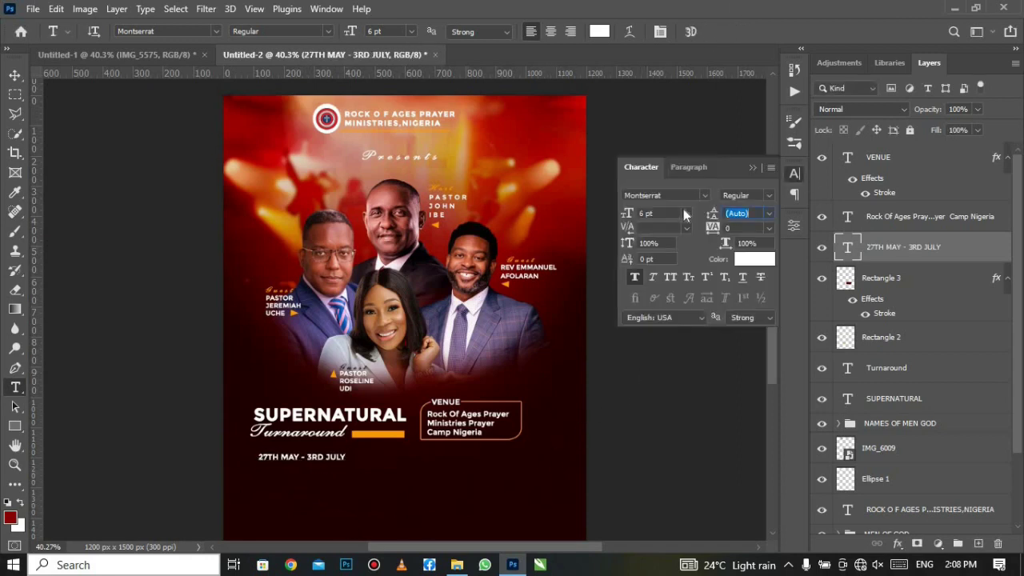
pyautogui.click(686, 213)
pyautogui.click(664, 276)
pyautogui.click(753, 168)
# Step: Add a vertical guide and align the date line and SUPERNATURAL to it
pyautogui.press('v')
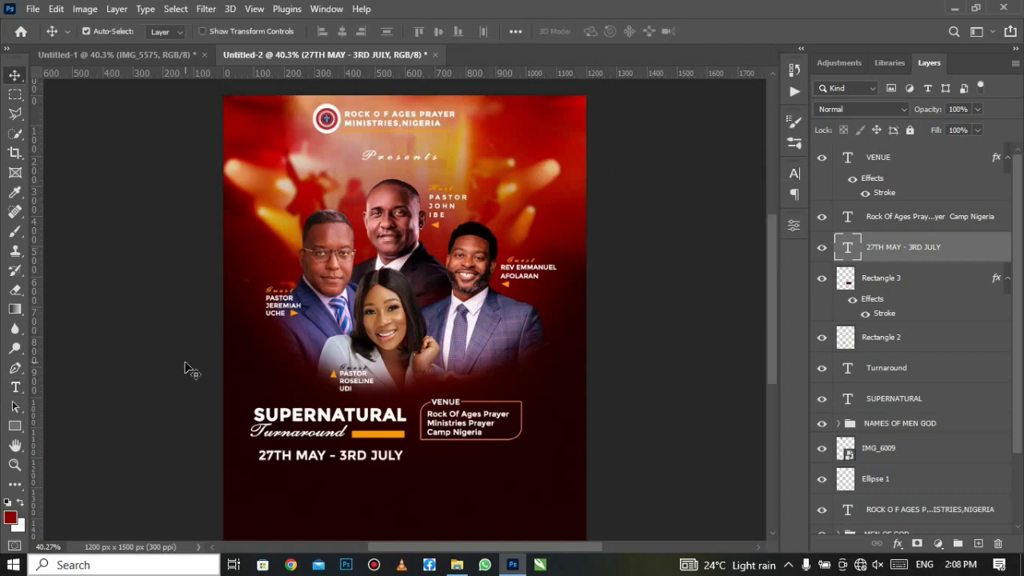
pyautogui.moveTo(35, 200); pyautogui.dragTo(249, 236)
pyautogui.press('Left')
pyautogui.press('Left')
pyautogui.press('Left')
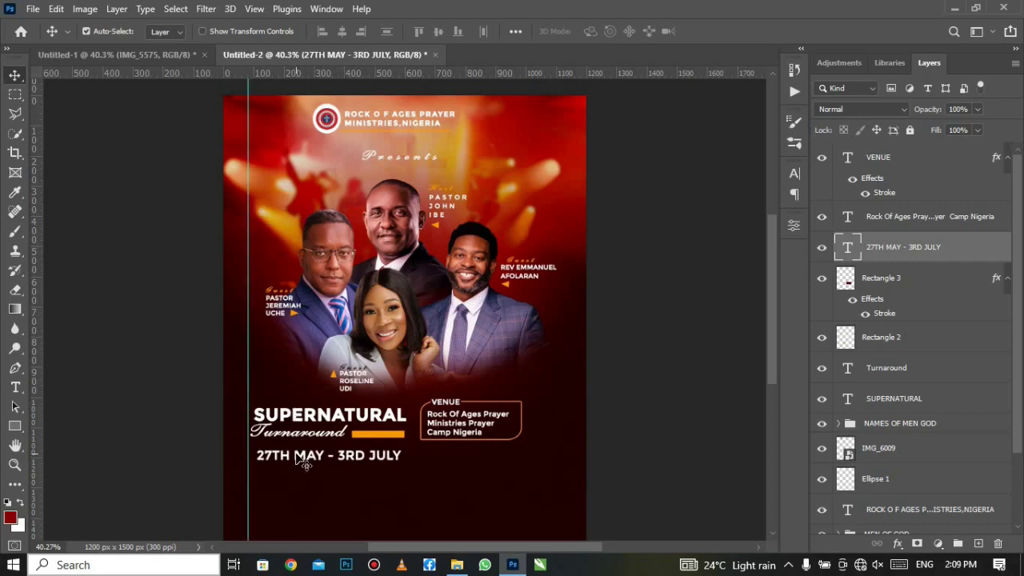
pyautogui.press('Left')
pyautogui.press('Left')
pyautogui.press('Left')
pyautogui.press('Left')
pyautogui.press('Left')
pyautogui.press('Left')
pyautogui.press('Left')
pyautogui.press('Up')
pyautogui.press('Up')
pyautogui.press('Up')
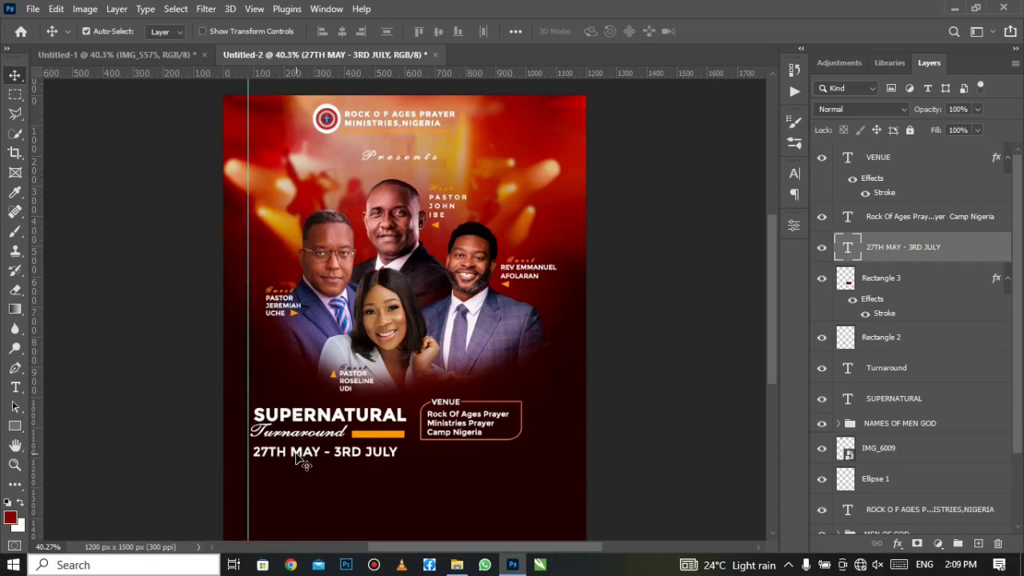
pyautogui.click(307, 424)
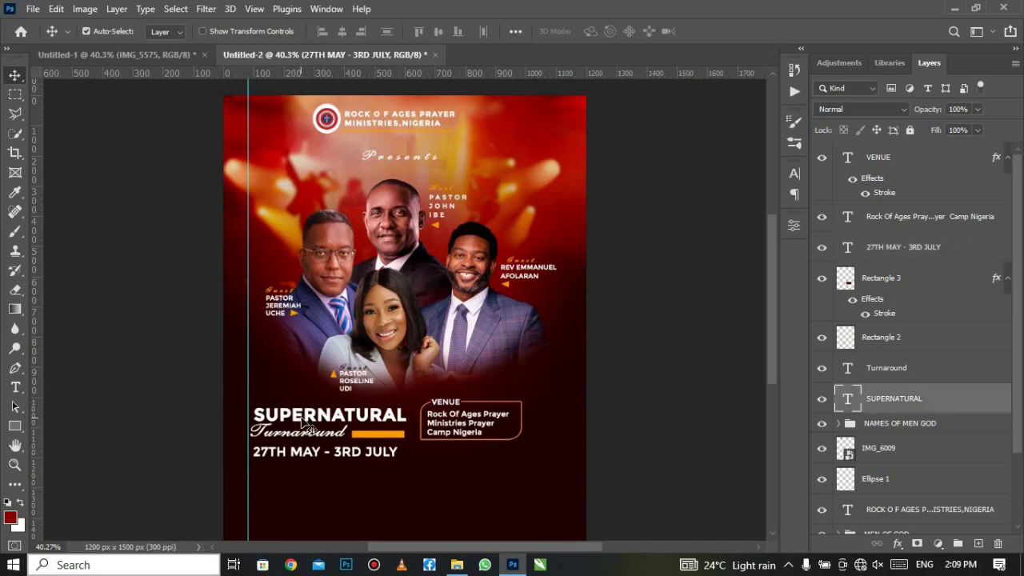
pyautogui.press('Left')
pyautogui.press('Left')
pyautogui.press('Left')
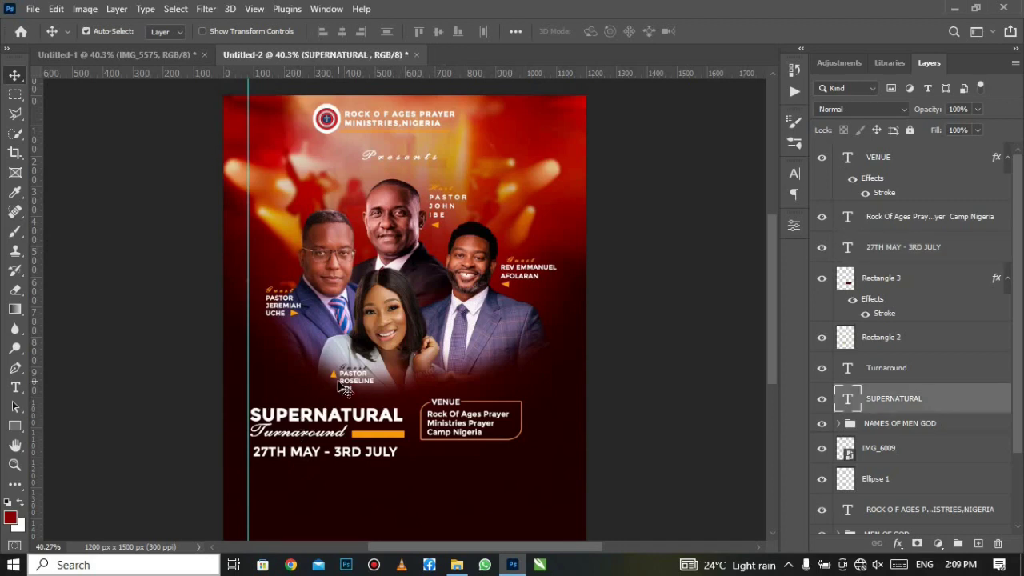
# Step: Append 2023 so the date reads '27TH MAY - 3RD JULY 2023'
pyautogui.doubleClick(402, 453)
pyautogui.write('2023')
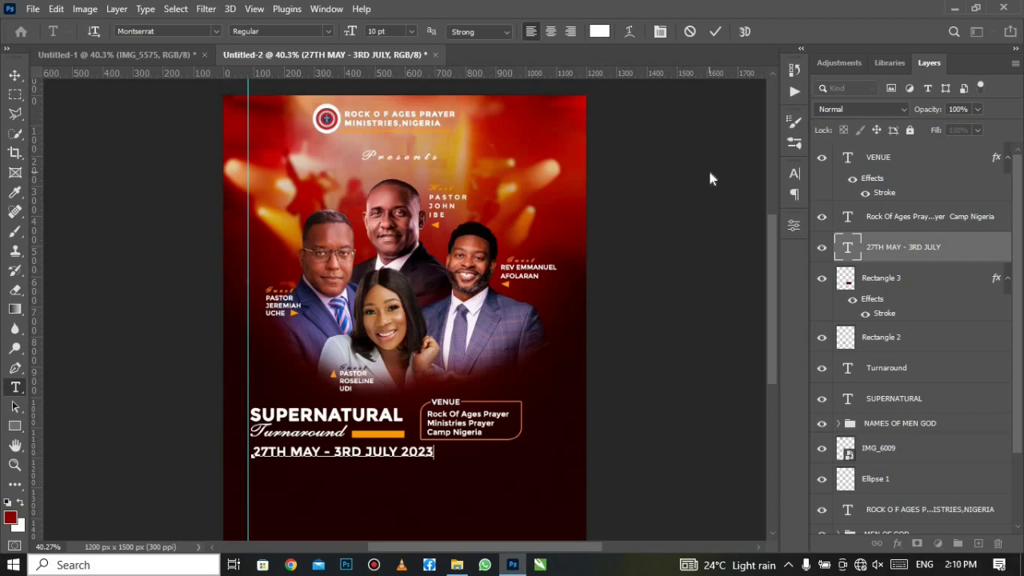
pyautogui.click(716, 31)
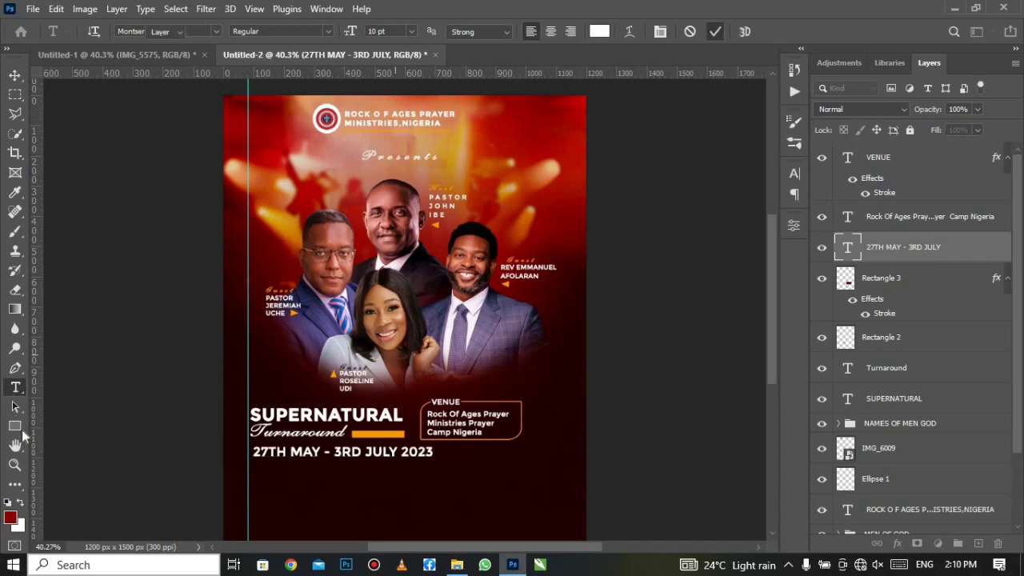
pyautogui.press('v')
pyautogui.click(16, 429)
pyautogui.click(48, 426)
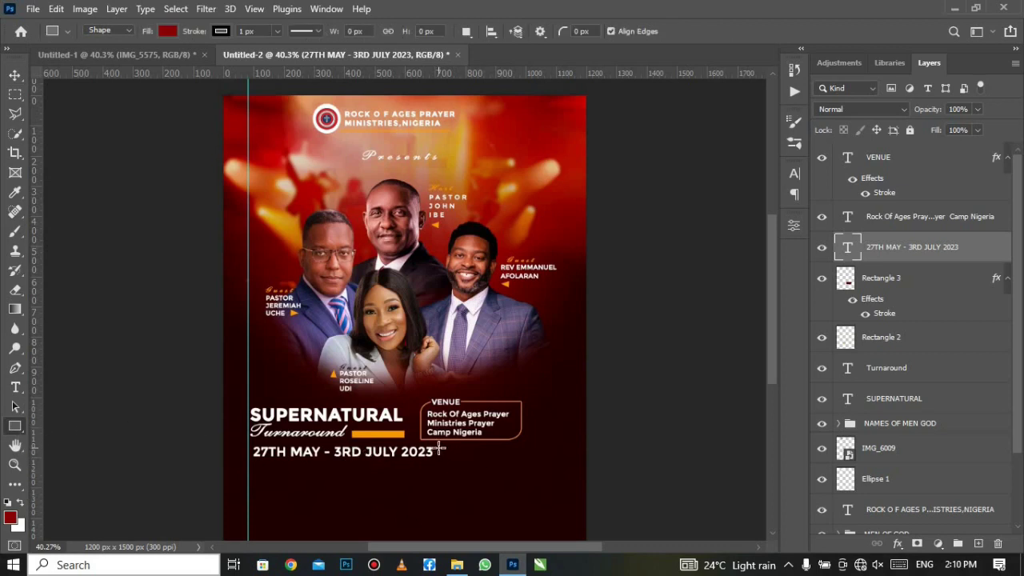
# Step: Draw a thin orange bar, Rectangle 4, just right of the date line
pyautogui.moveTo(438, 449); pyautogui.dragTo(524, 455)
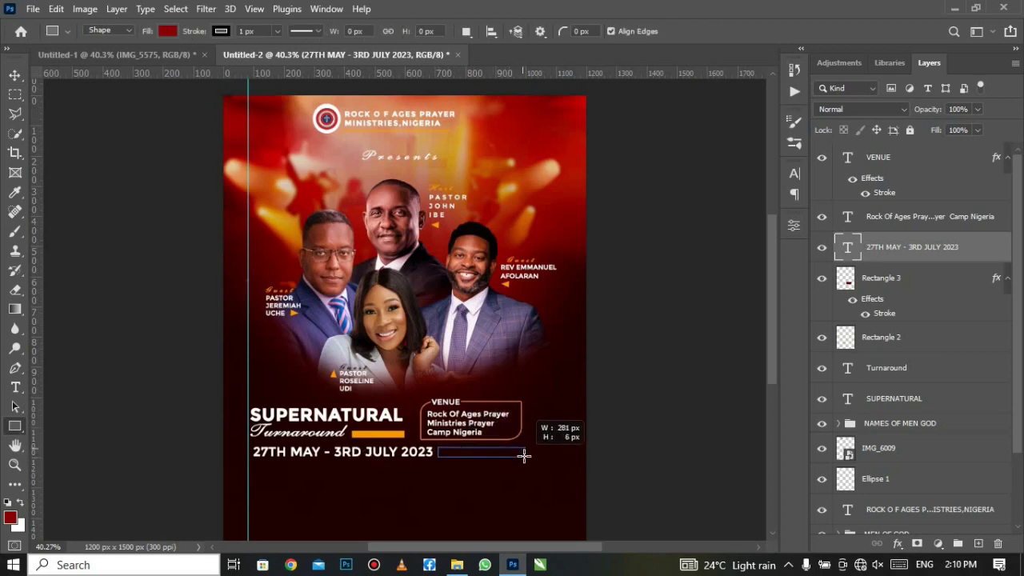
pyautogui.moveTo(525, 455); pyautogui.dragTo(525, 458)
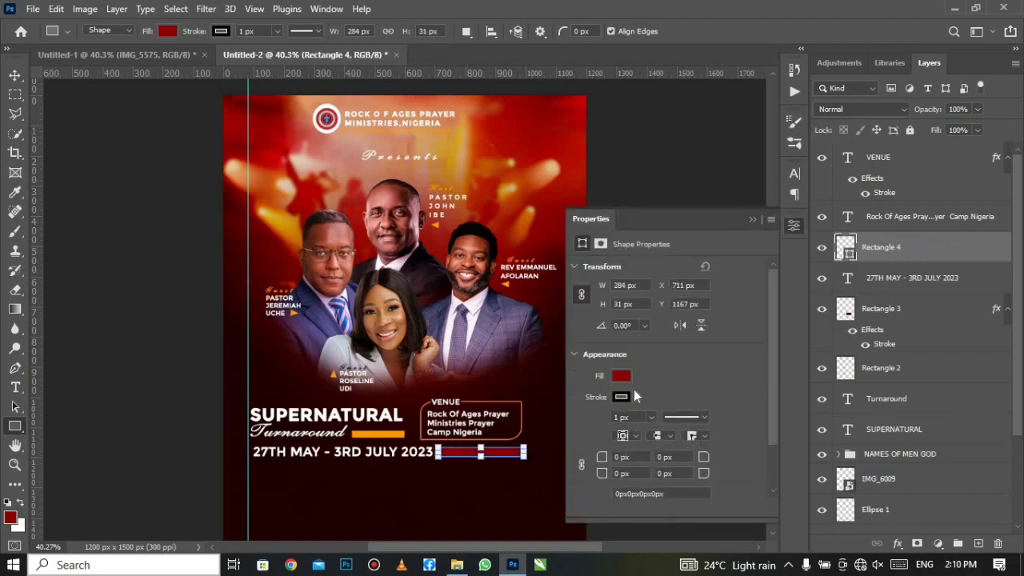
pyautogui.click(625, 378)
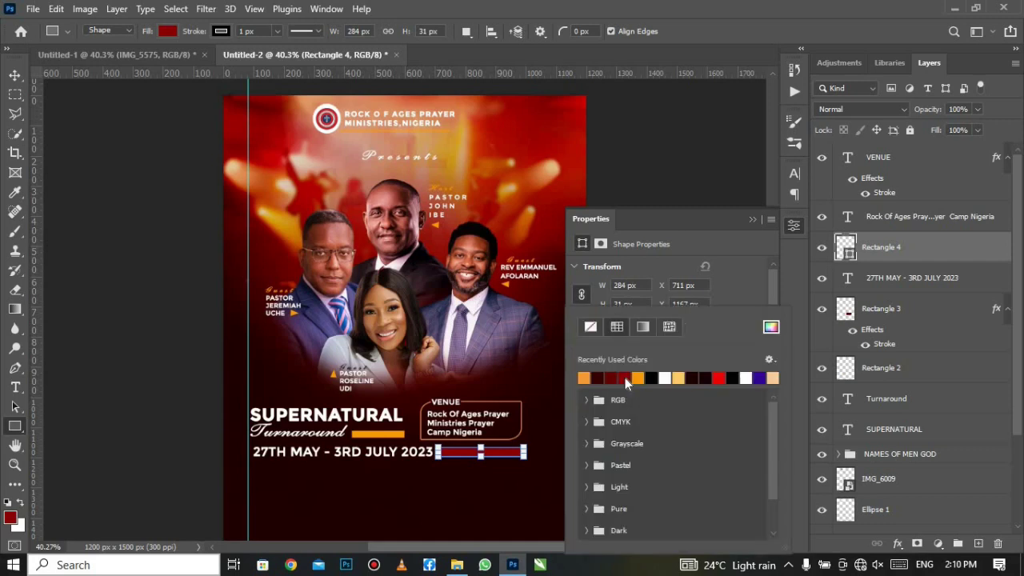
pyautogui.click(597, 377)
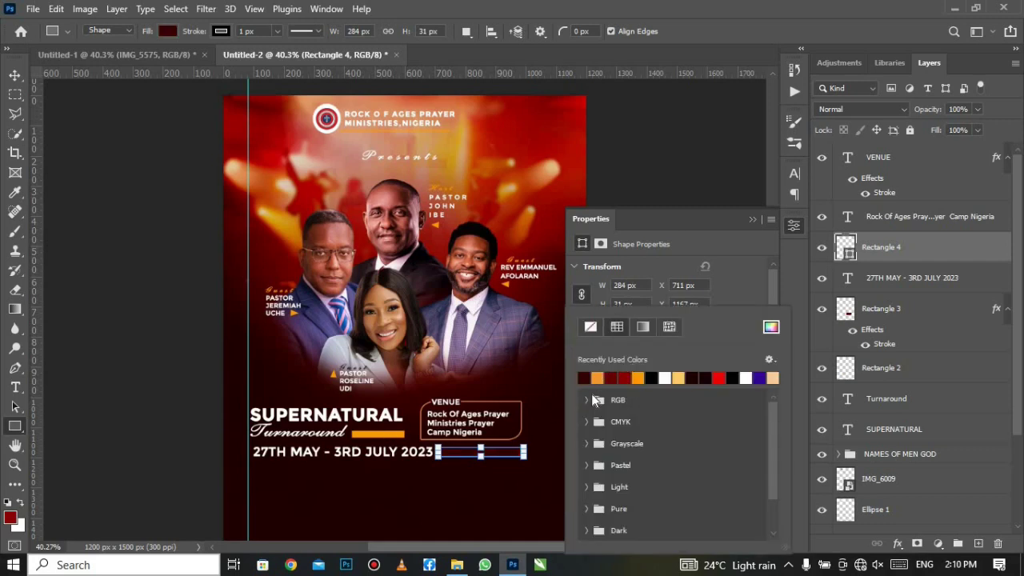
pyautogui.click(598, 379)
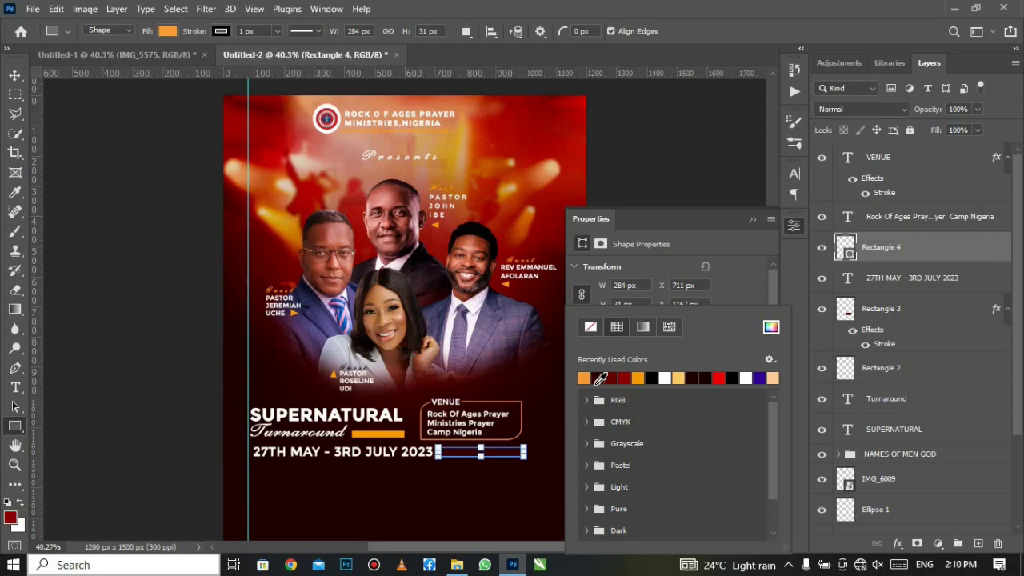
pyautogui.click(751, 220)
# Step: Rasterize the orange bar, slant its left end with Free Transform, and nudge it up beside the date
pyautogui.rightClick(905, 257)
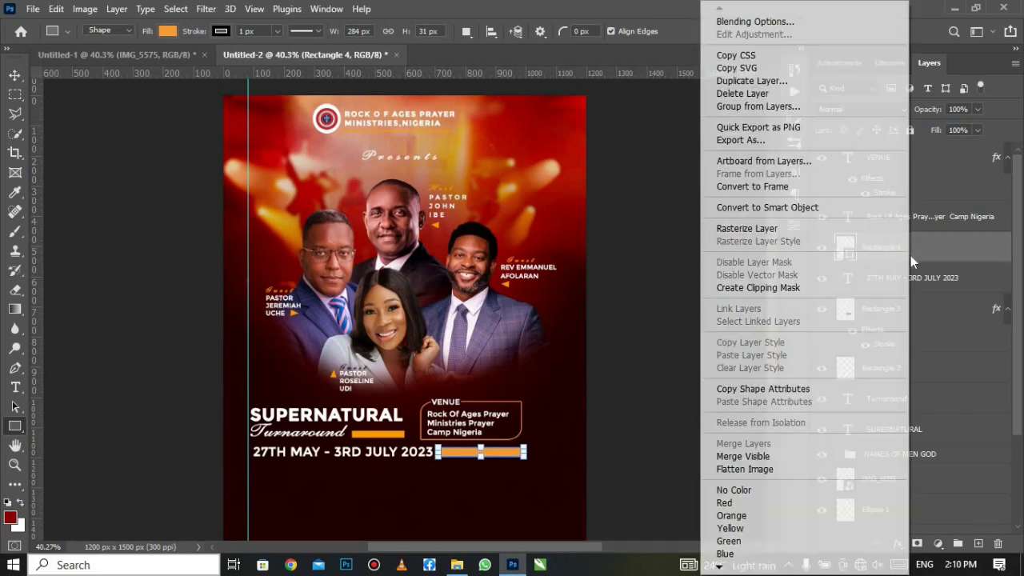
pyautogui.click(832, 228)
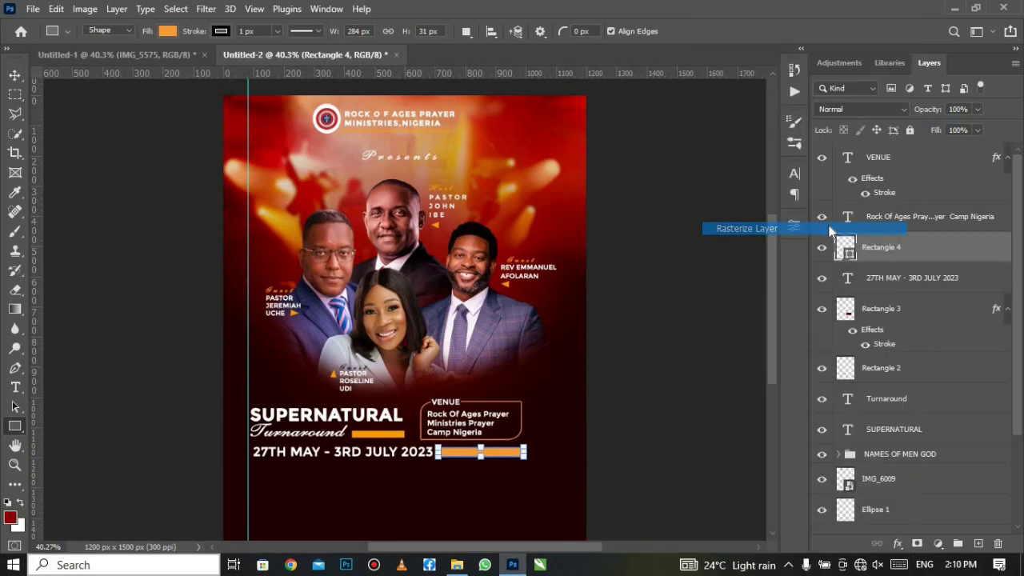
pyautogui.click(56, 9)
pyautogui.click(172, 334)
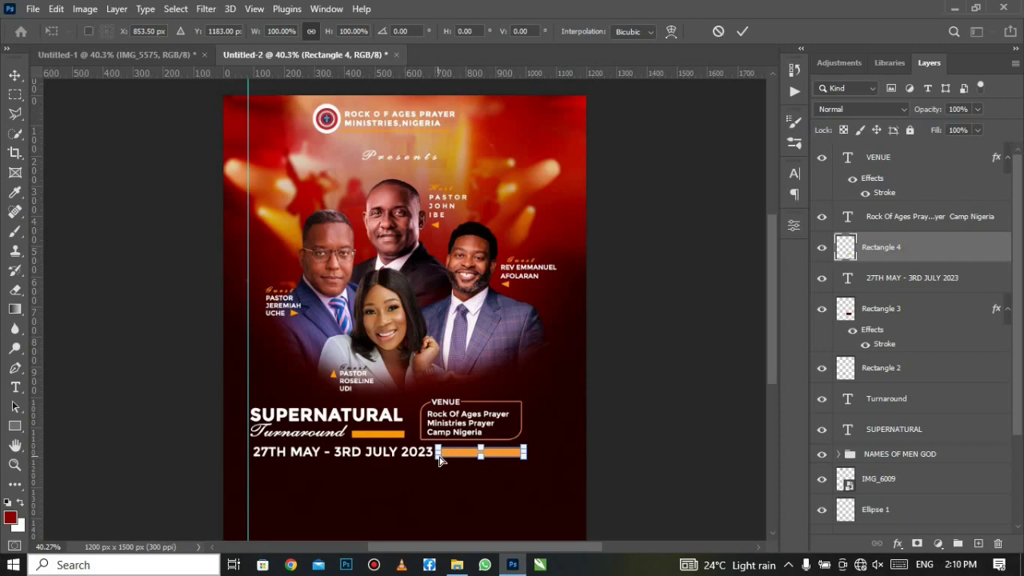
pyautogui.moveTo(440, 459); pyautogui.dragTo(444, 453)
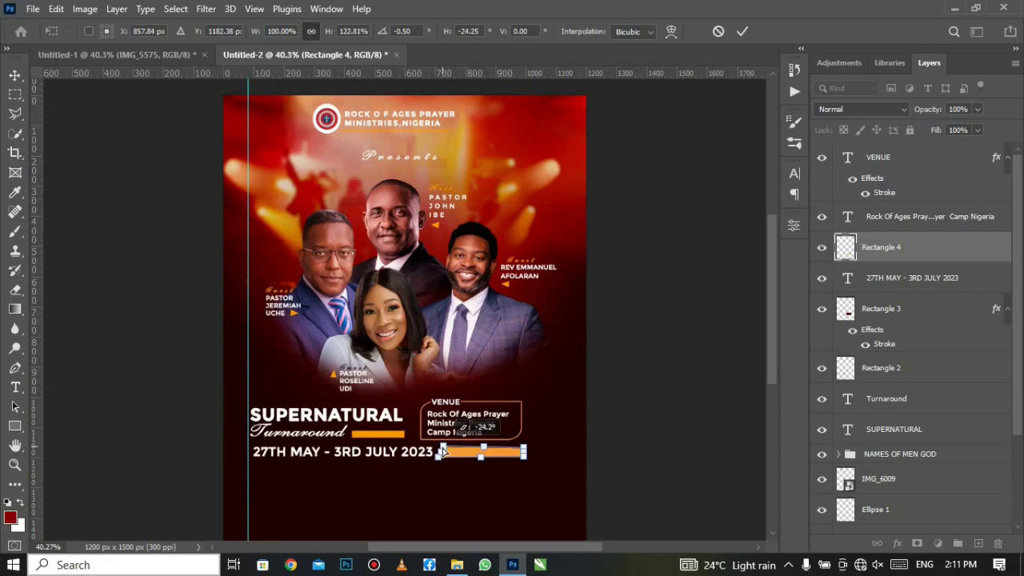
pyautogui.click(743, 31)
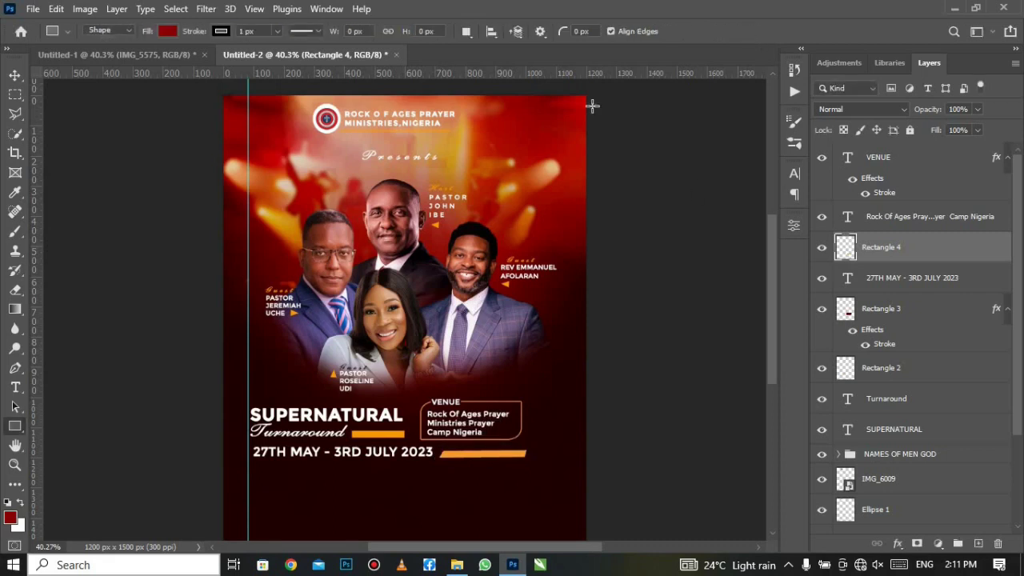
pyautogui.click(15, 74)
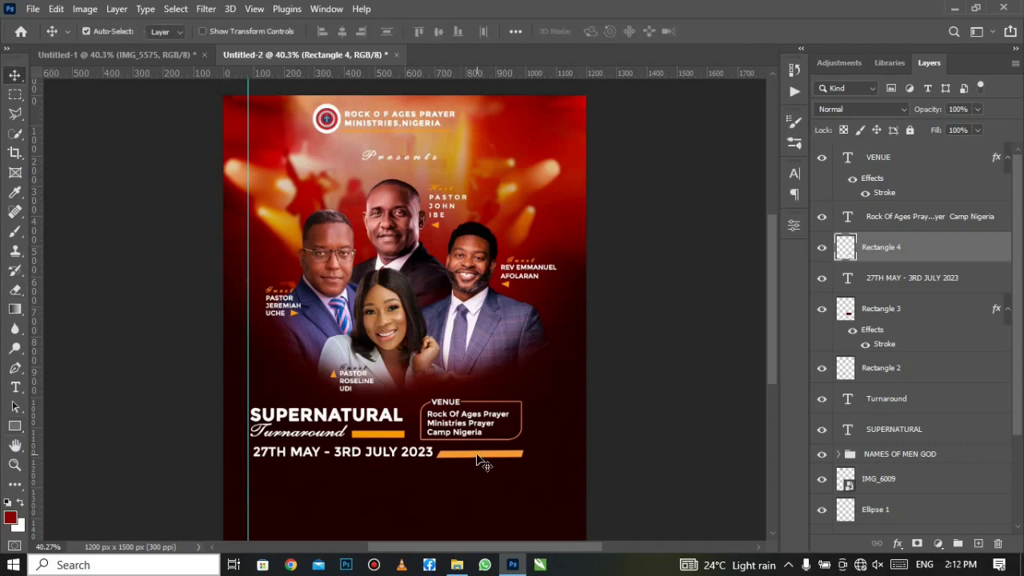
pyautogui.press('Up')
pyautogui.press('Up')
pyautogui.press('Up')
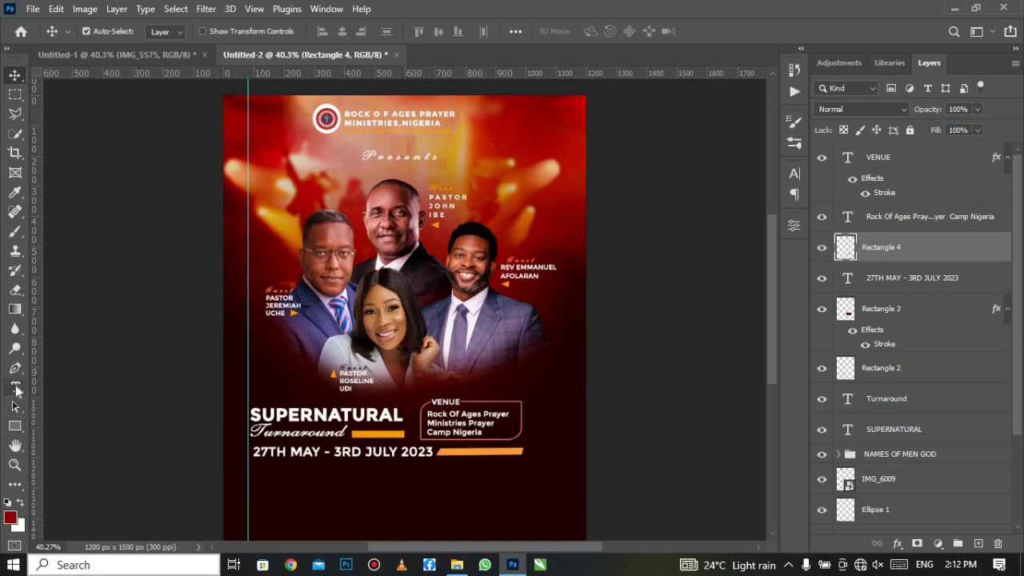
# Step: Add the SUNDAY IS THANKSGIVING text line near the poster bottom at 4 pt
pyautogui.click(15, 387)
pyautogui.click(83, 391)
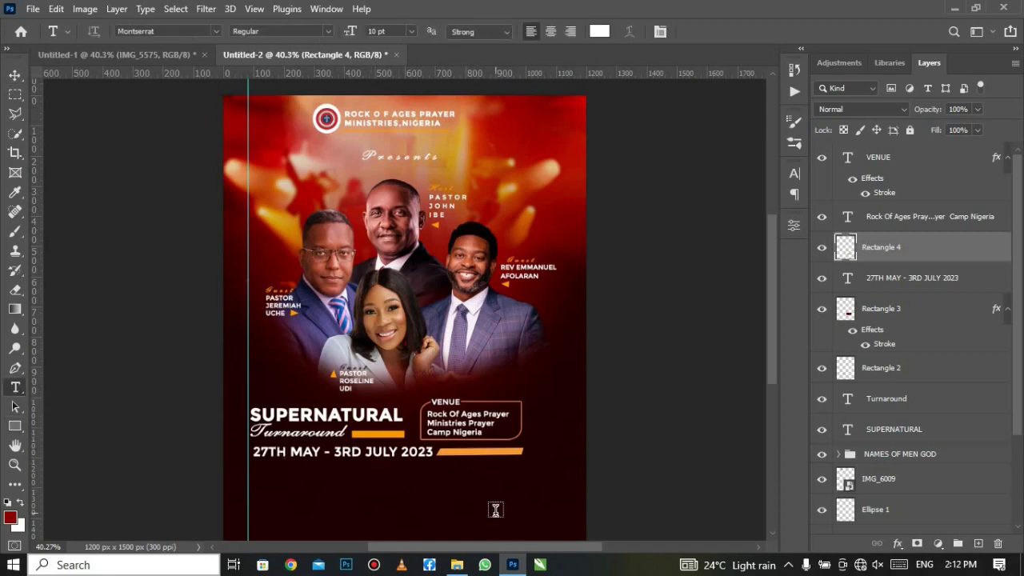
pyautogui.click(495, 511)
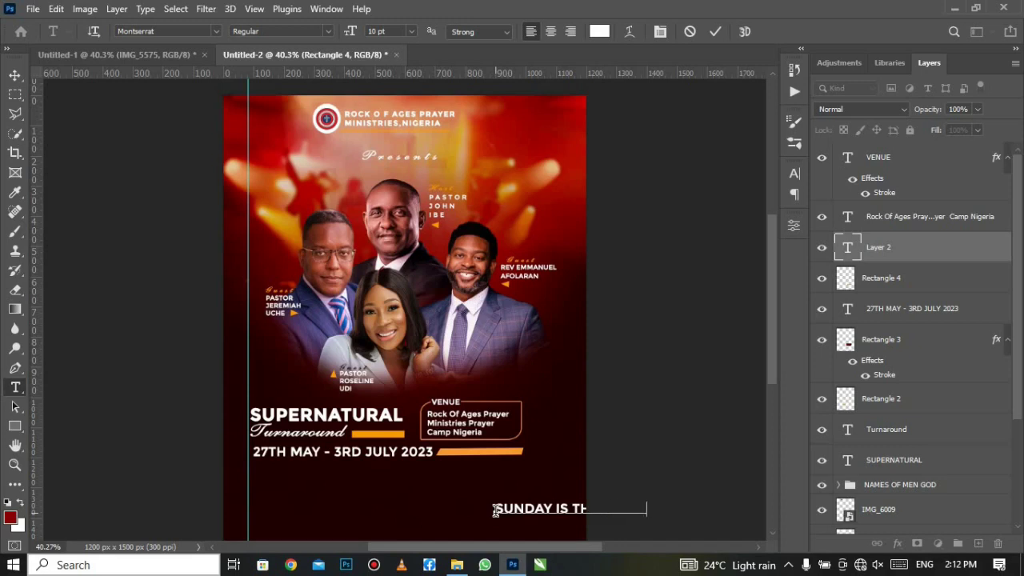
pyautogui.rightClick(344, 500)
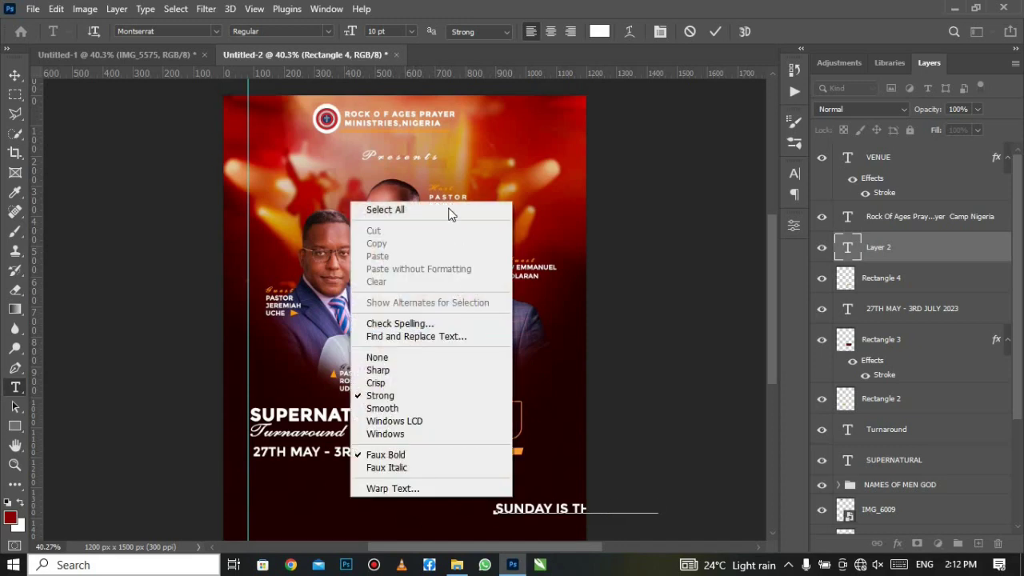
pyautogui.click(418, 60)
pyautogui.hotkey('ctrl', 'a')
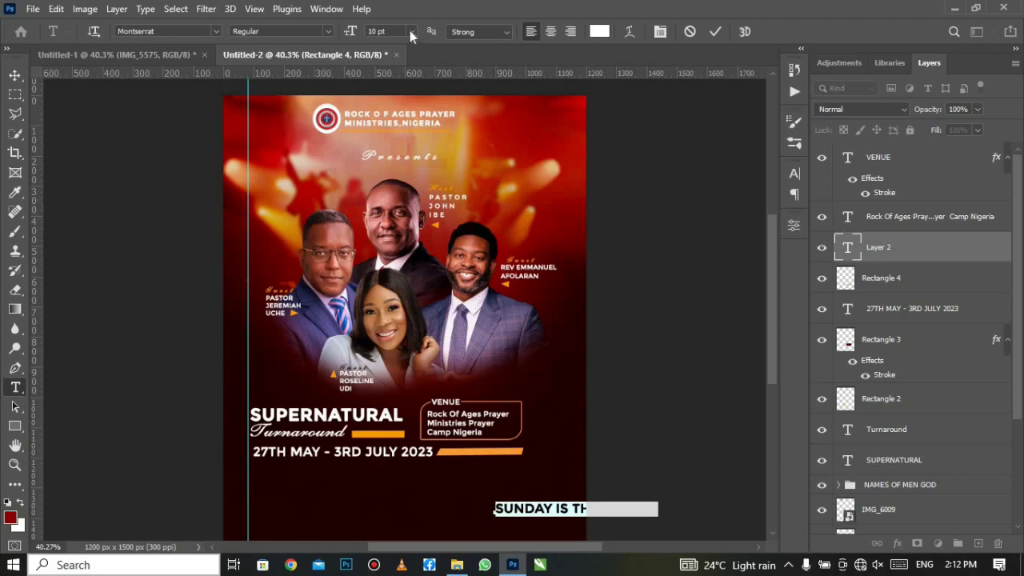
pyautogui.click(410, 30)
pyautogui.click(394, 46)
pyautogui.write('5')
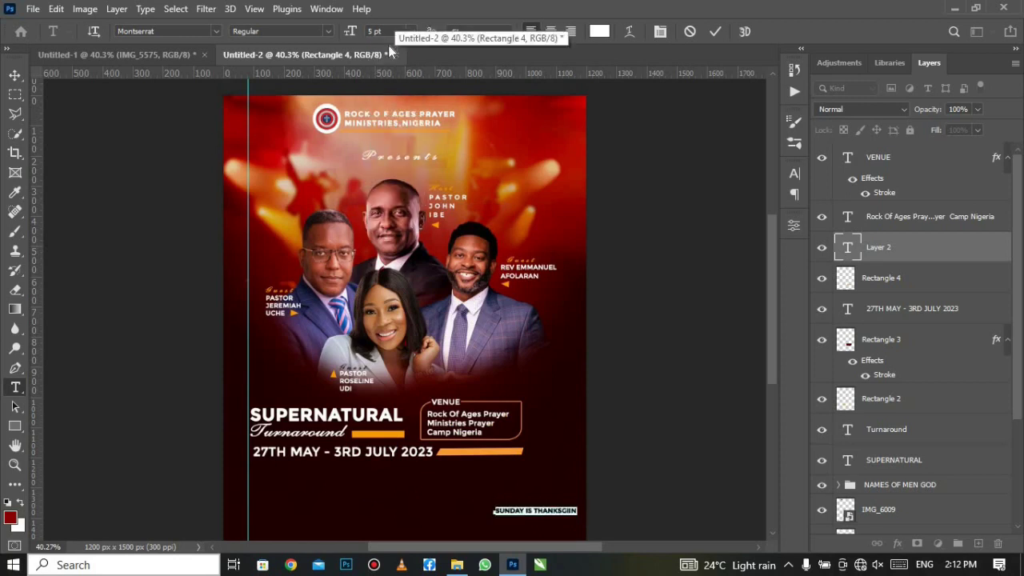
pyautogui.press('Down')
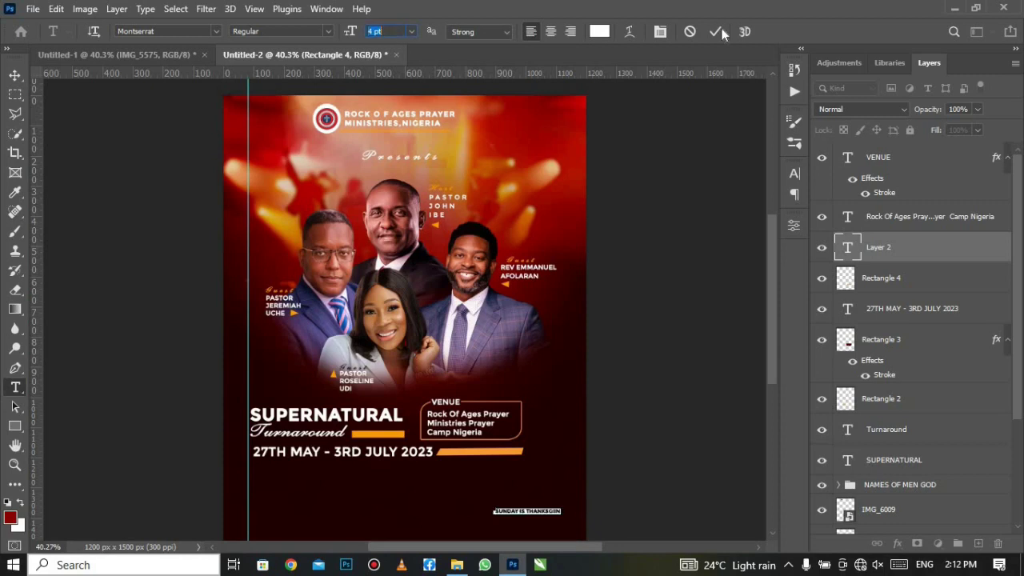
pyautogui.click(714, 32)
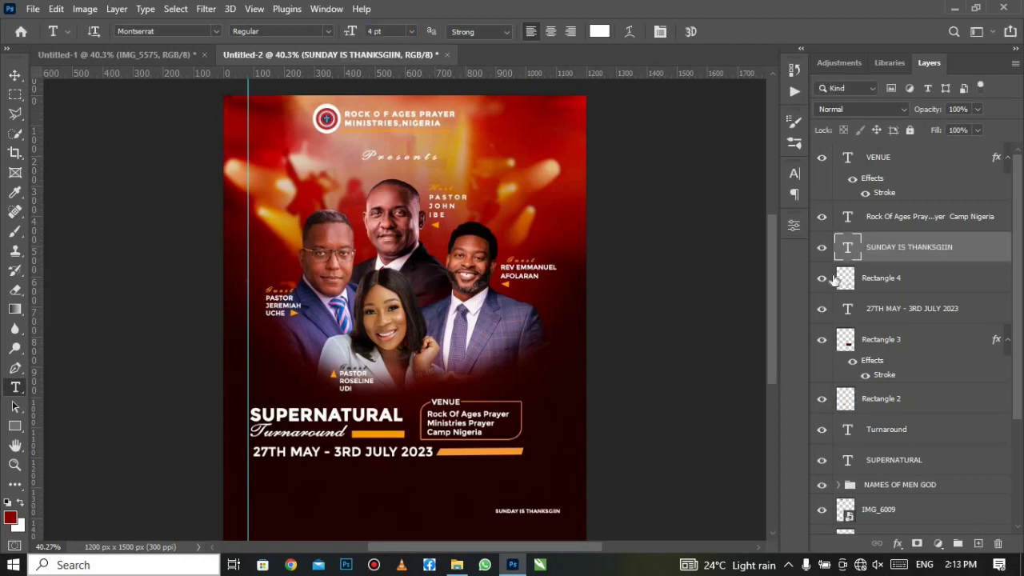
# Step: Correct the misspelled THANKSGIVING and move the caption onto the orange bar
pyautogui.tripleClick(565, 511)
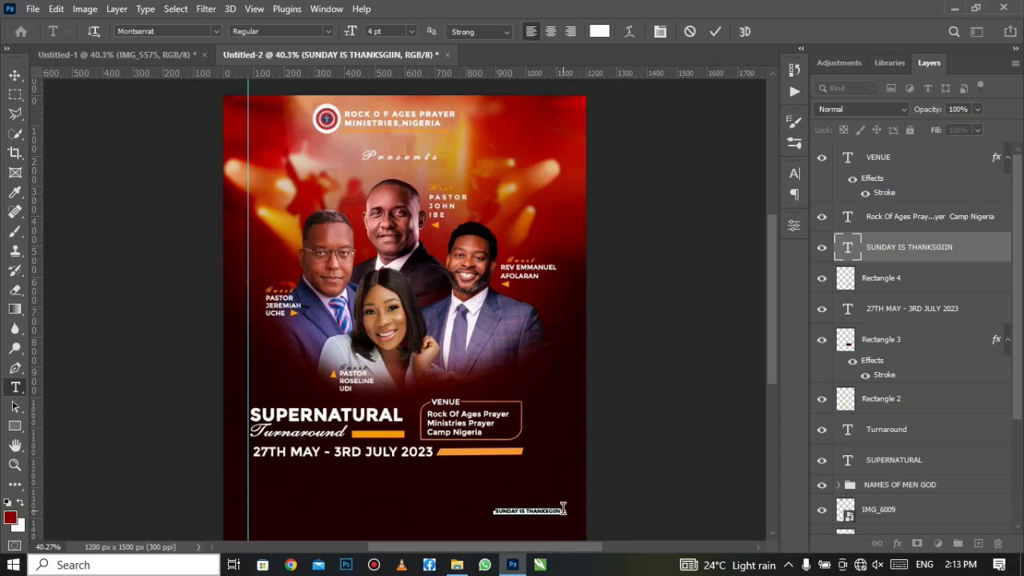
pyautogui.press('Left')
pyautogui.moveTo(512, 480); pyautogui.dragTo(515, 475)
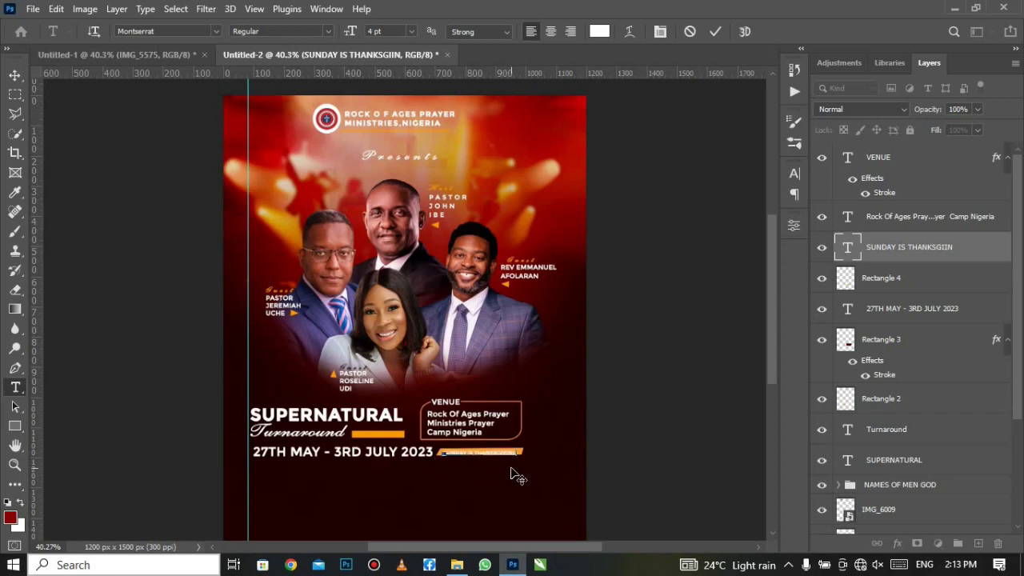
pyautogui.click(712, 37)
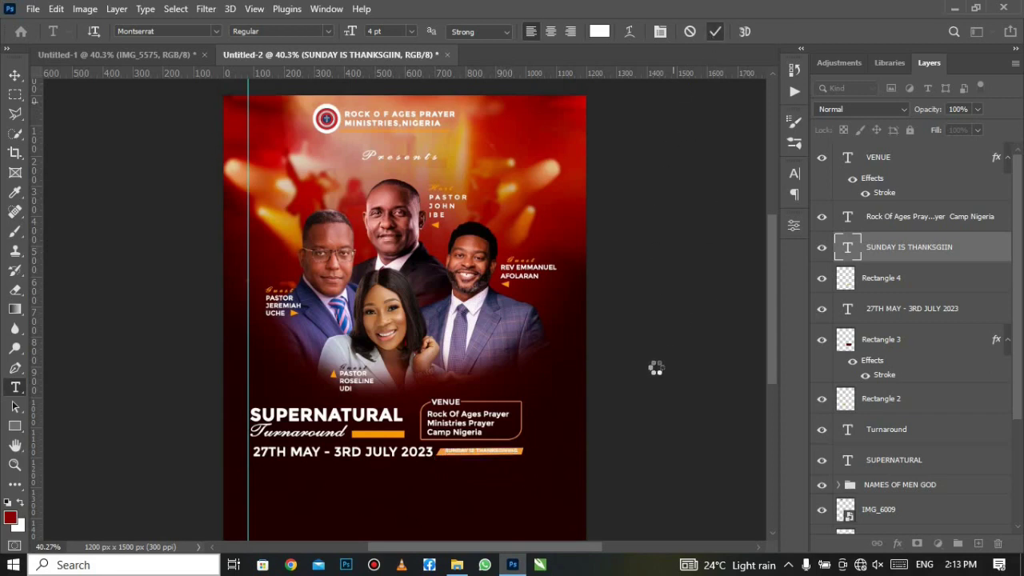
# Step: Colour the SUNDAY IS THANKSGIVING caption dark red #330000 and set its tracking to 10
pyautogui.click(795, 174)
pyautogui.click(748, 258)
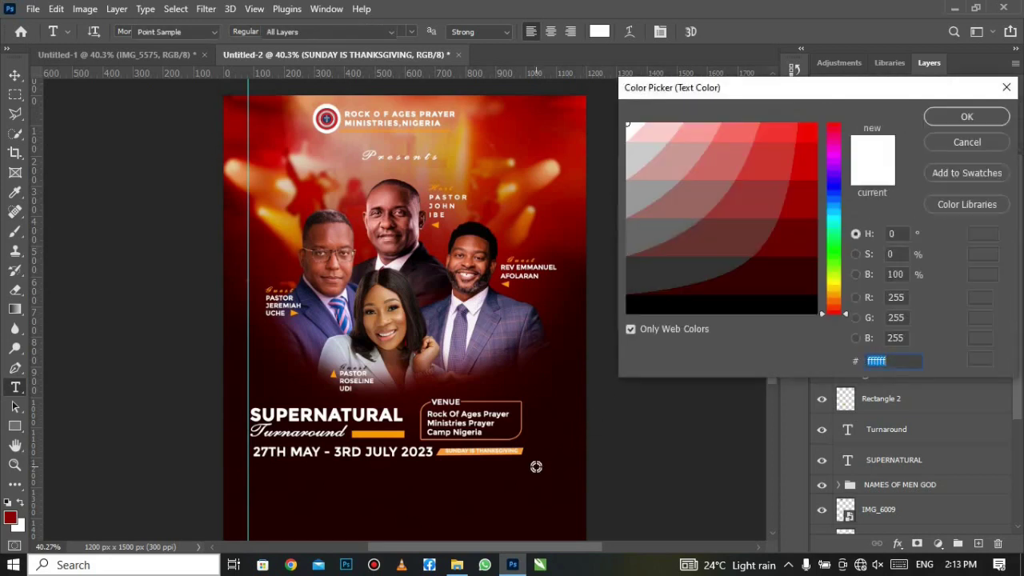
pyautogui.click(815, 290)
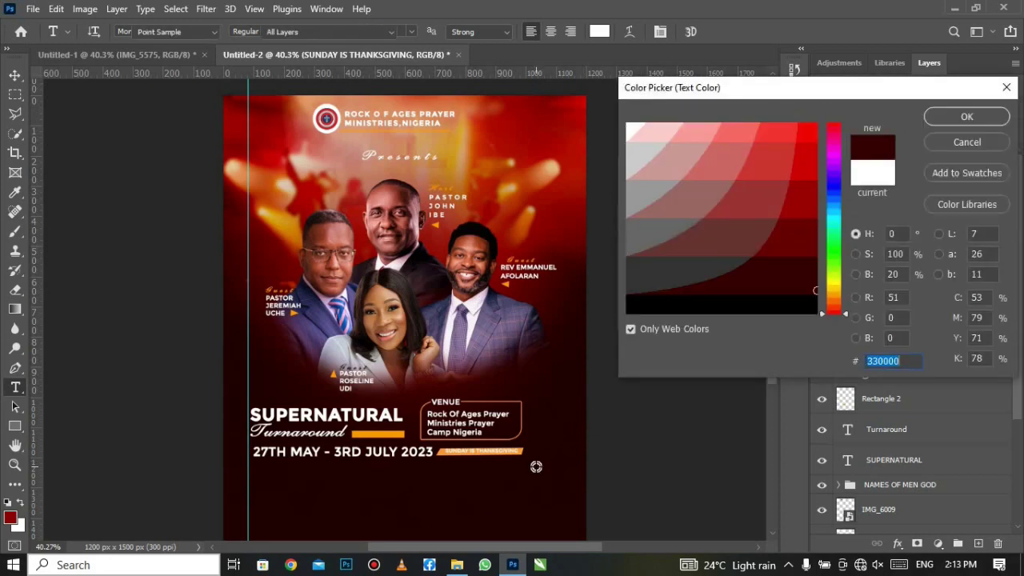
pyautogui.click(940, 121)
pyautogui.click(769, 228)
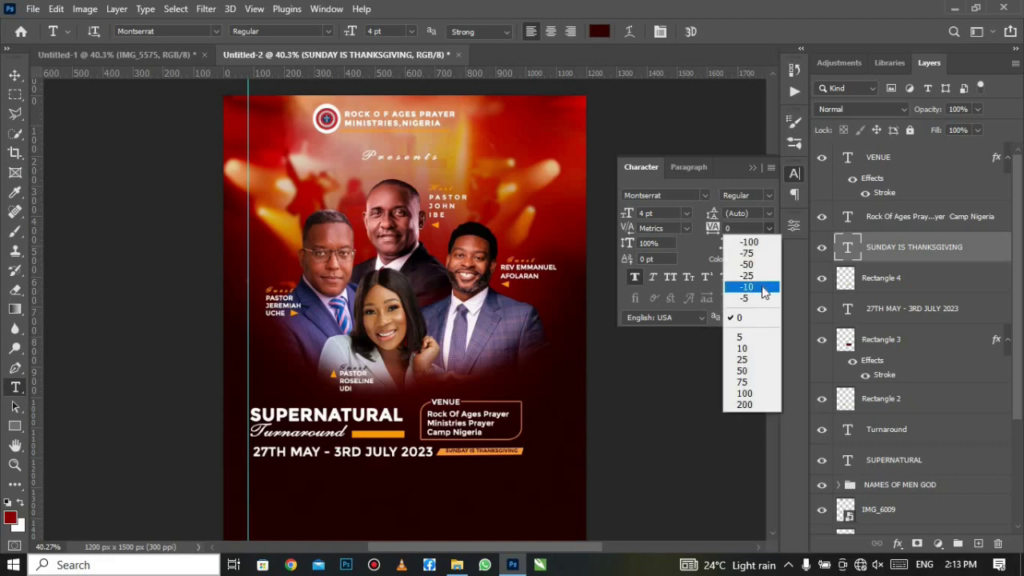
pyautogui.click(764, 349)
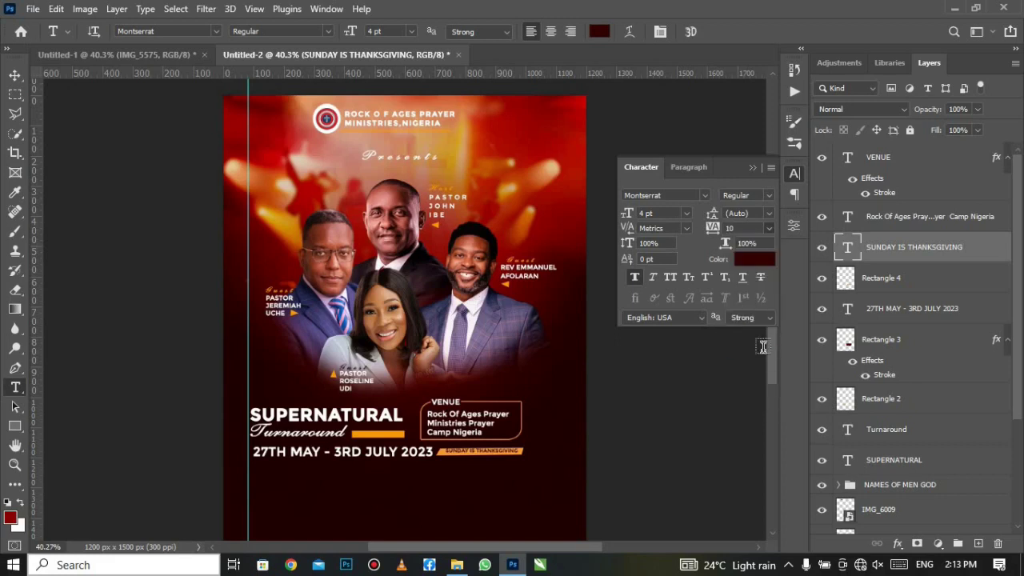
pyautogui.click(753, 166)
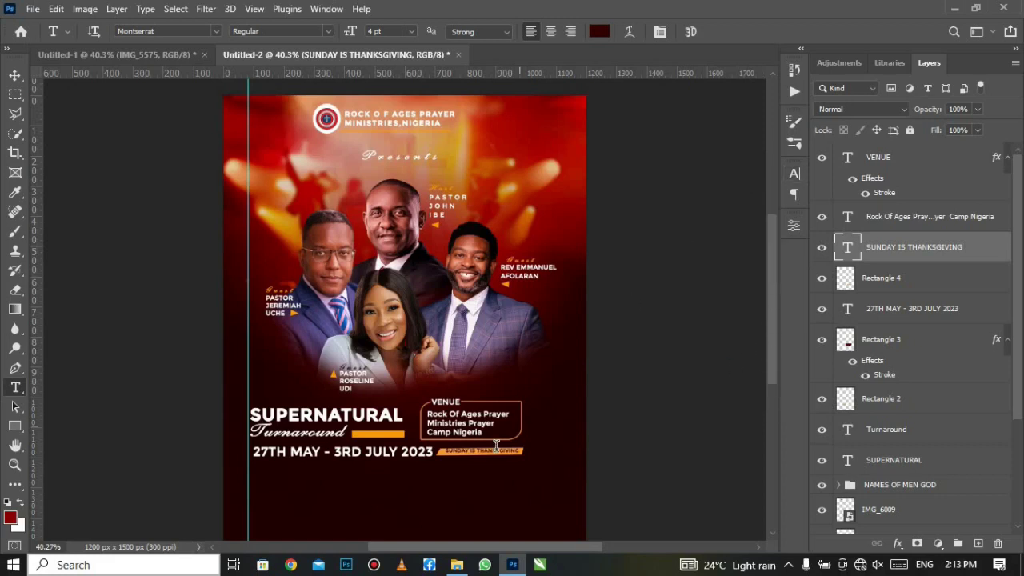
# Step: Centre the SUNDAY IS THANKSGIVING layer on the Rectangle 4 selection, then deselect
pyautogui.click(15, 74)
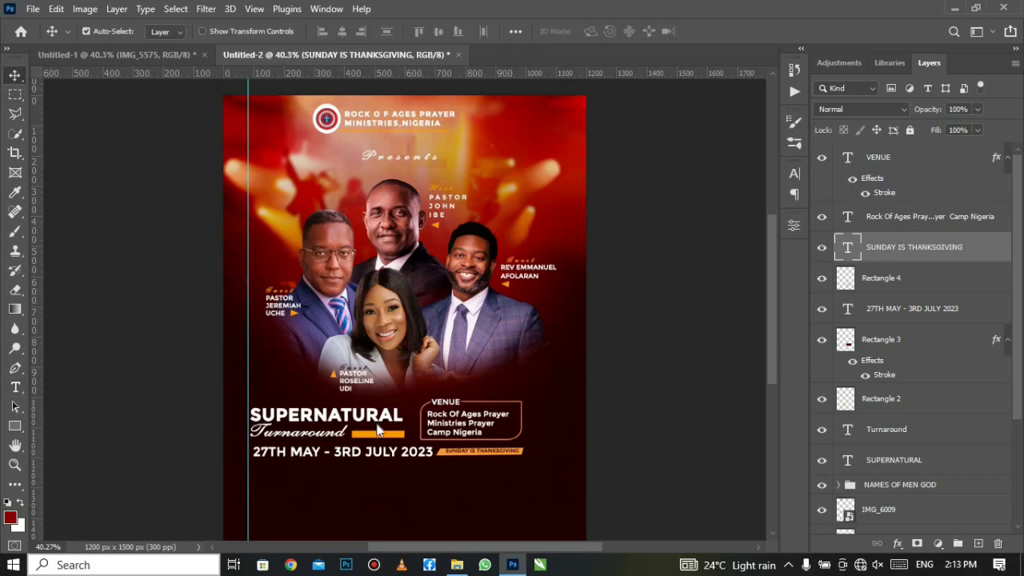
pyautogui.click(446, 454)
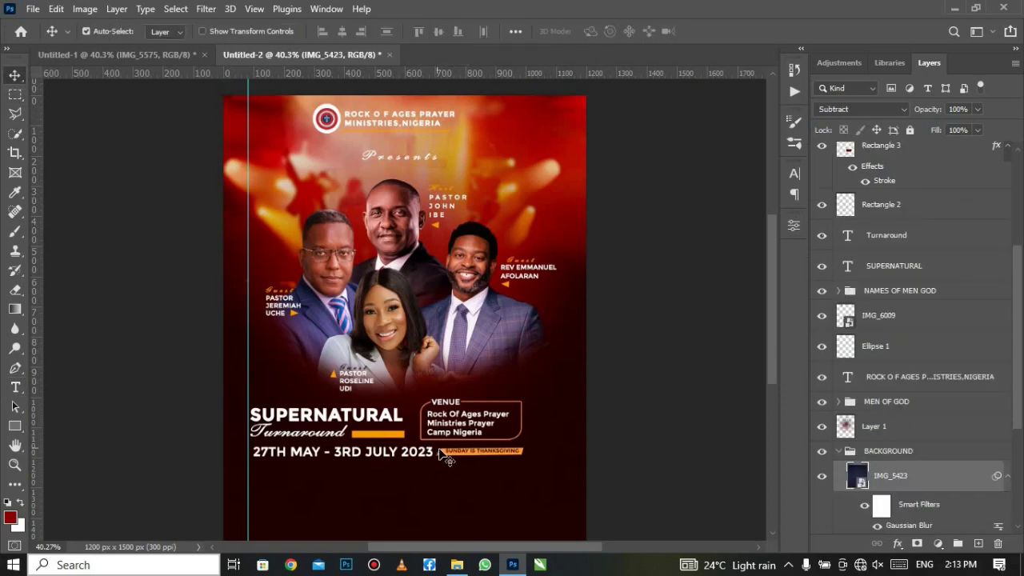
pyautogui.click(441, 451)
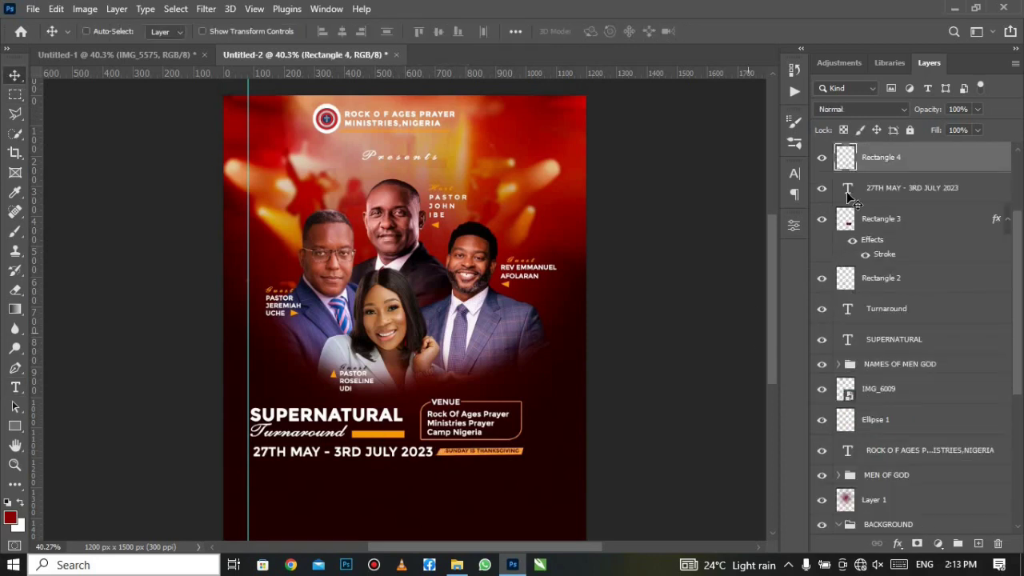
pyautogui.keyDown('ctrl'); pyautogui.click(846, 157); pyautogui.keyUp('ctrl')
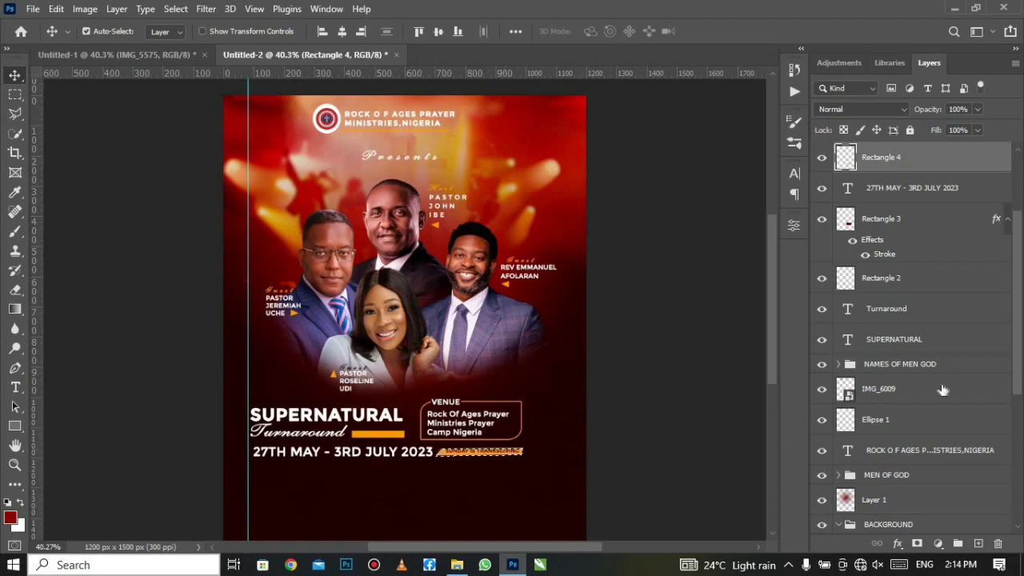
pyautogui.scroll(3, 943, 389)
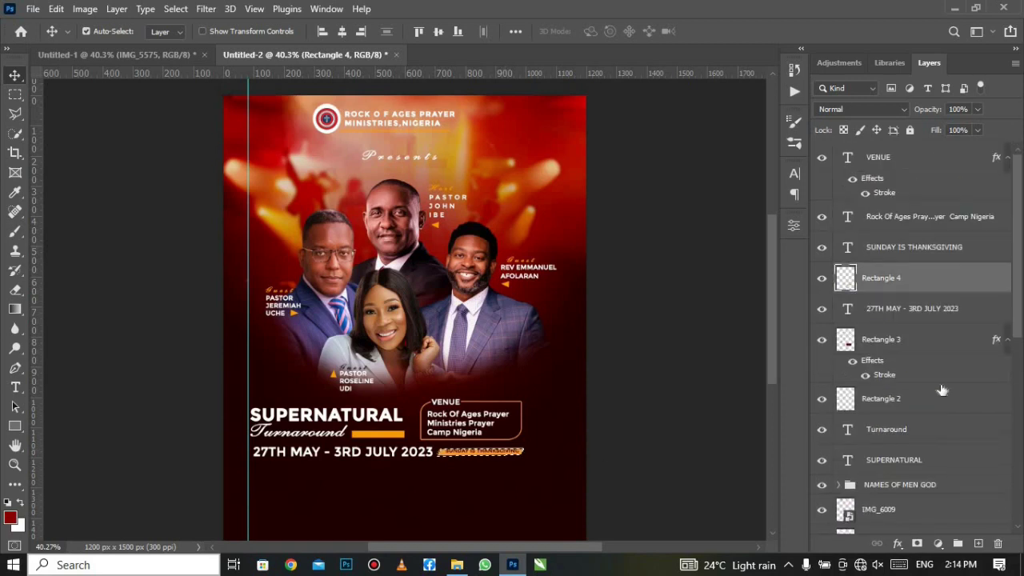
pyautogui.click(909, 249)
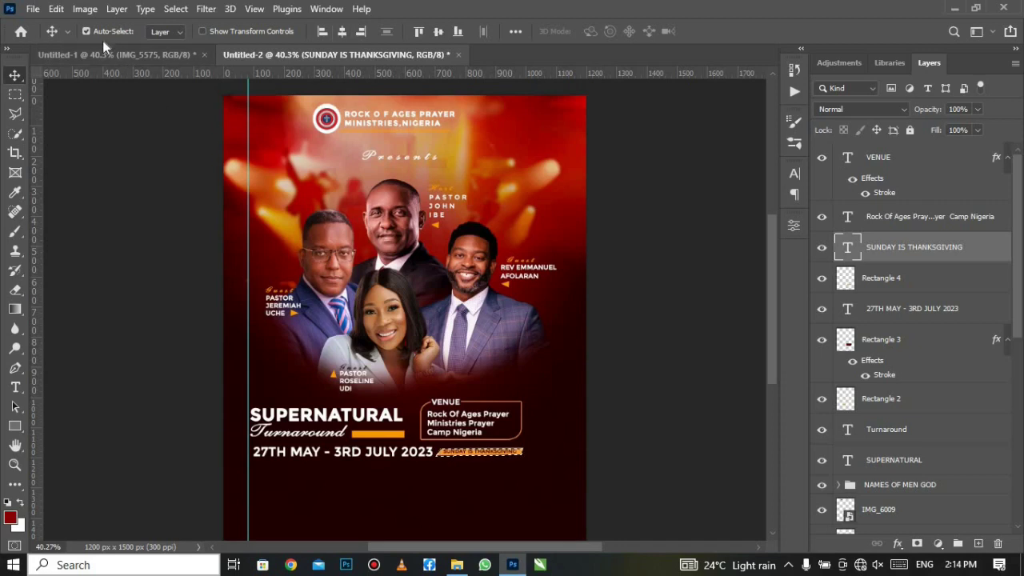
pyautogui.click(176, 9)
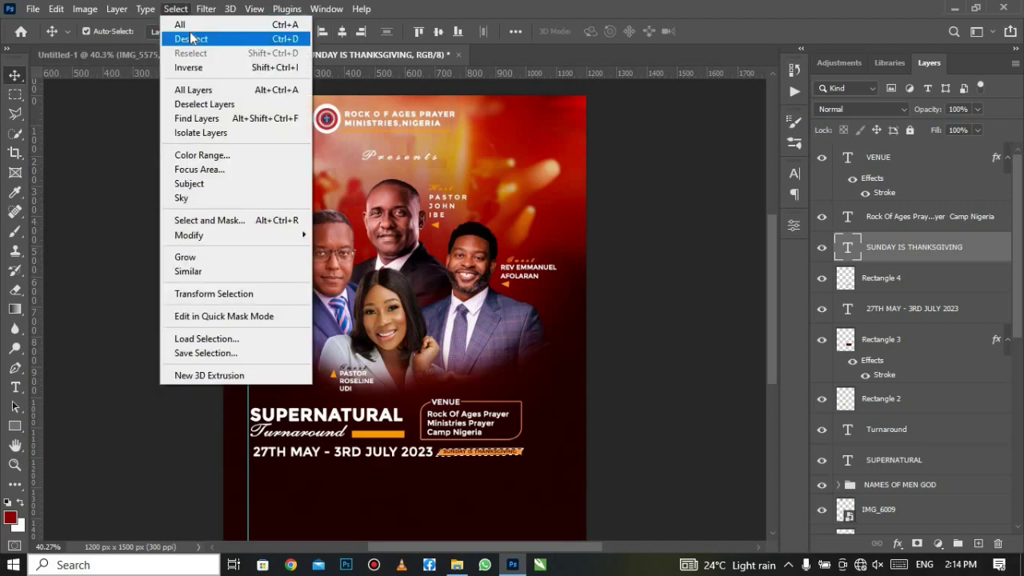
pyautogui.click(196, 38)
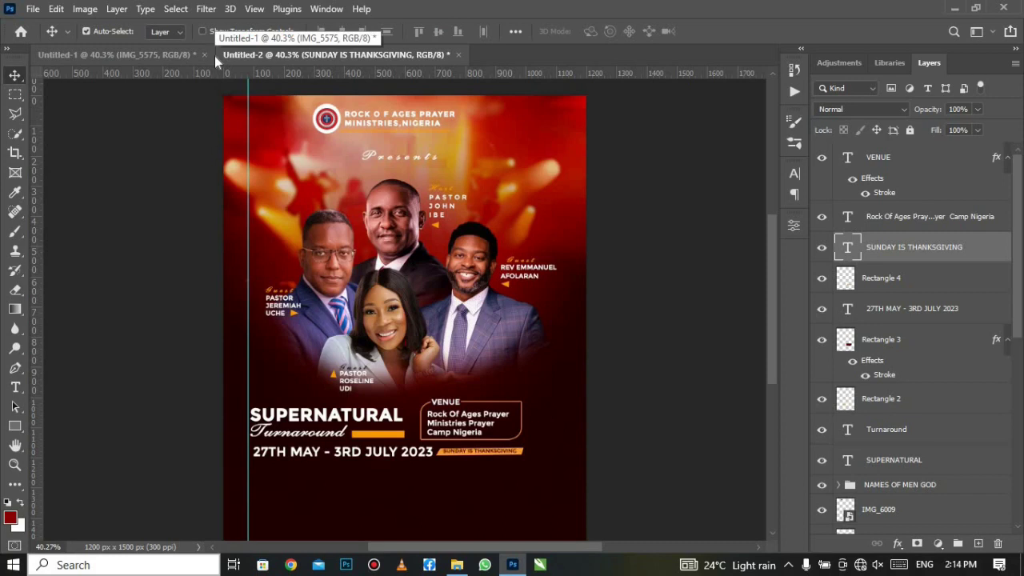
pyautogui.click(27, 392)
# Step: Add a THEME text label below the date line
pyautogui.click(64, 385)
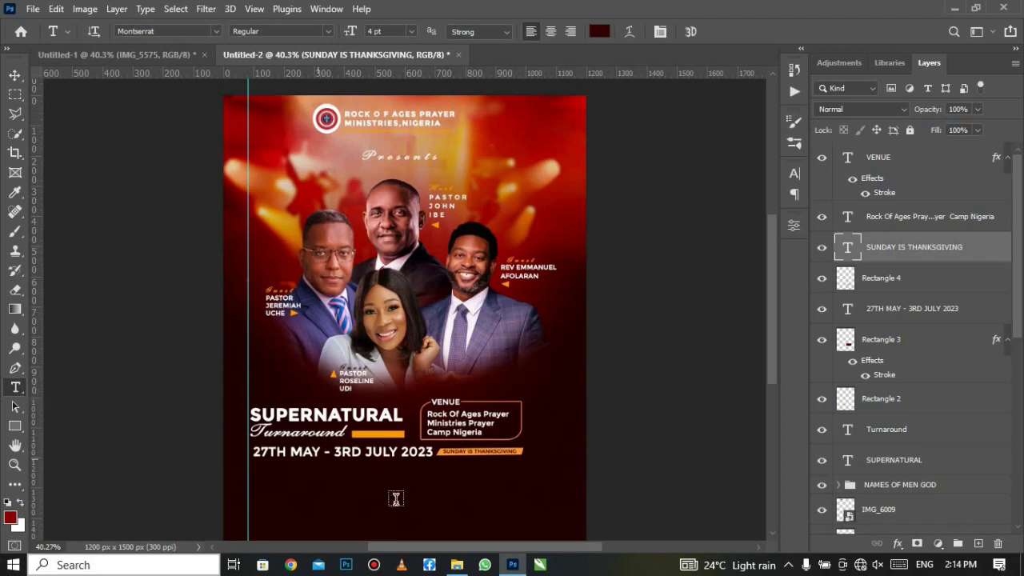
pyautogui.click(396, 498)
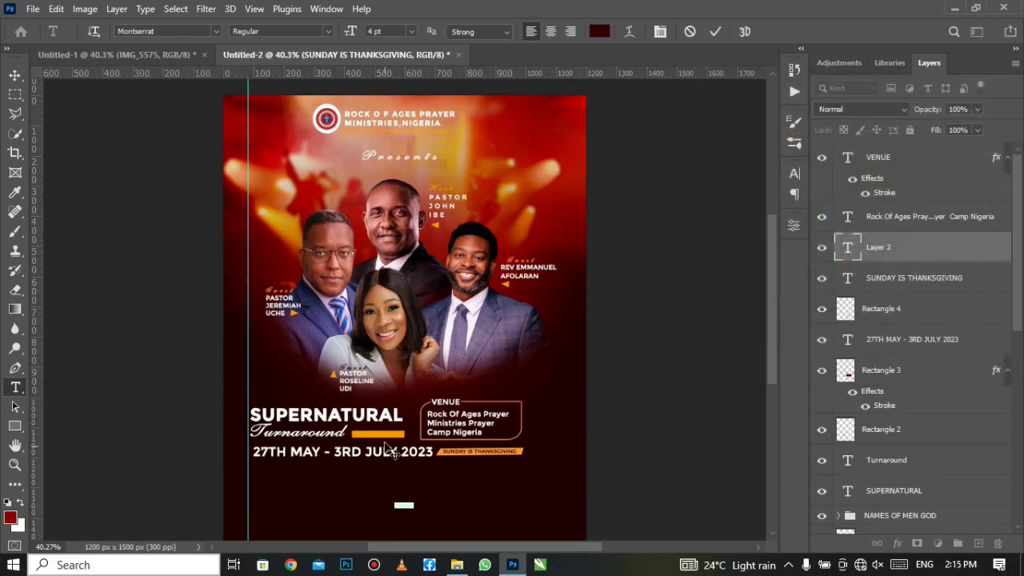
pyautogui.write('THEME')
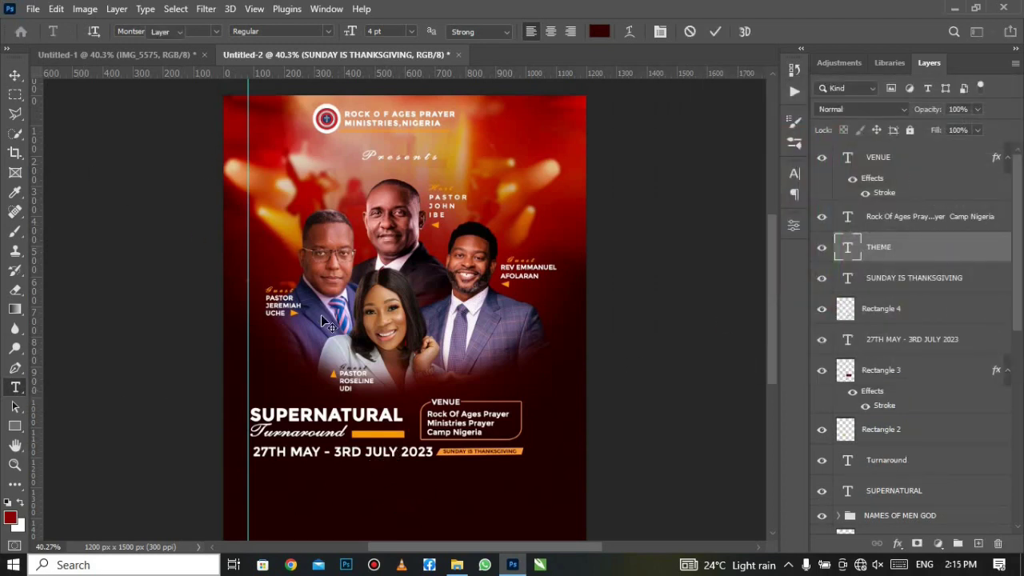
pyautogui.hotkey('ctrl', 'Return')
pyautogui.press('v')
# Step: Centre the THEME text horizontally on the orange bar, then deselect
pyautogui.keyDown('ctrl'); pyautogui.click(397, 438); pyautogui.keyUp('ctrl')
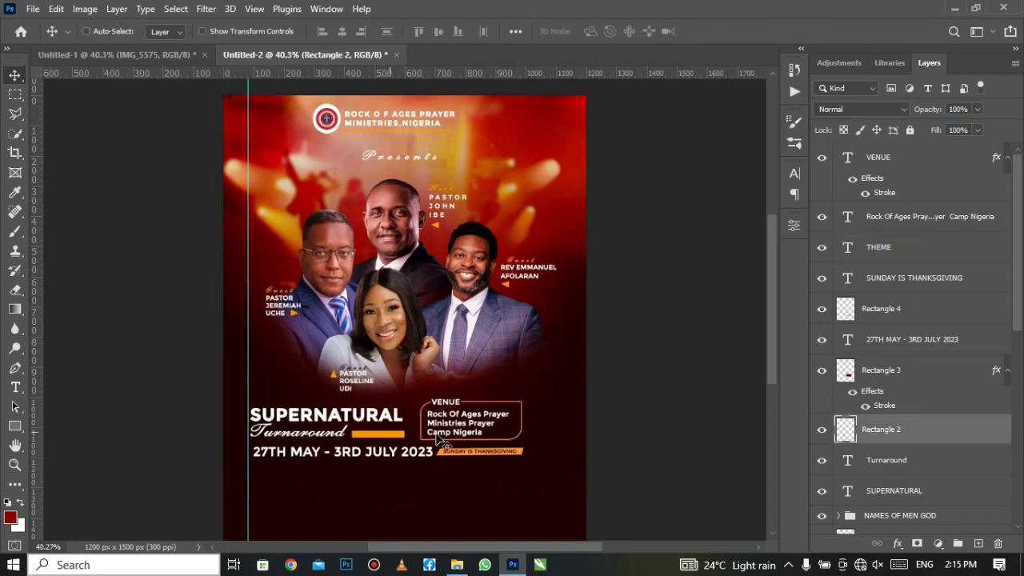
pyautogui.keyDown('ctrl'); pyautogui.click(846, 430); pyautogui.keyUp('ctrl')
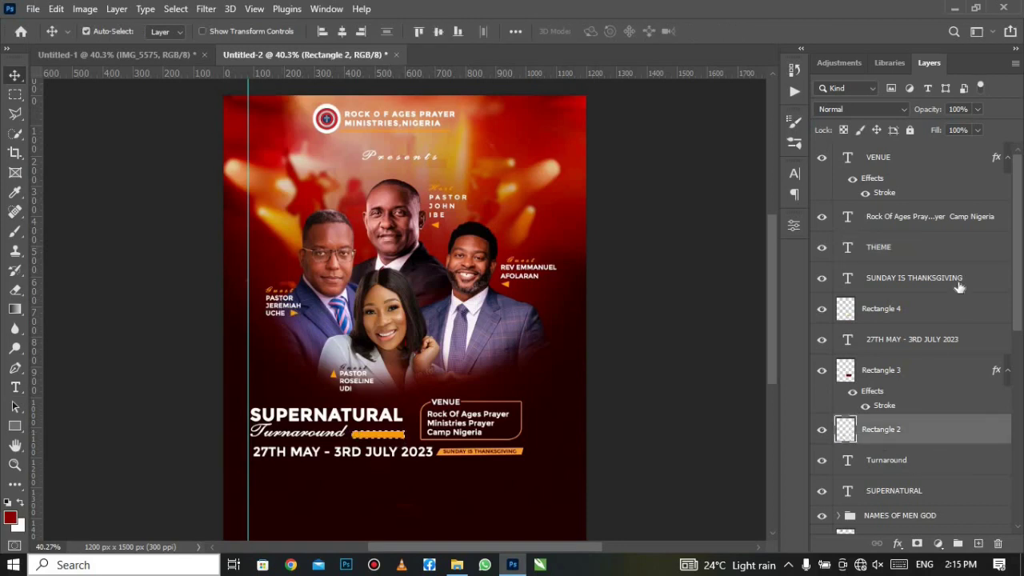
pyautogui.click(920, 246)
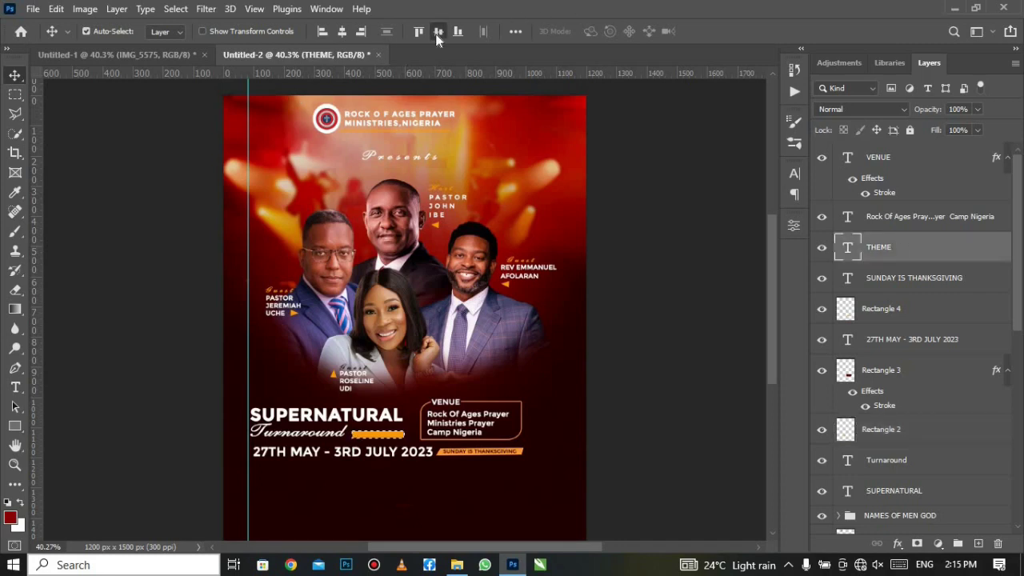
pyautogui.click(343, 32)
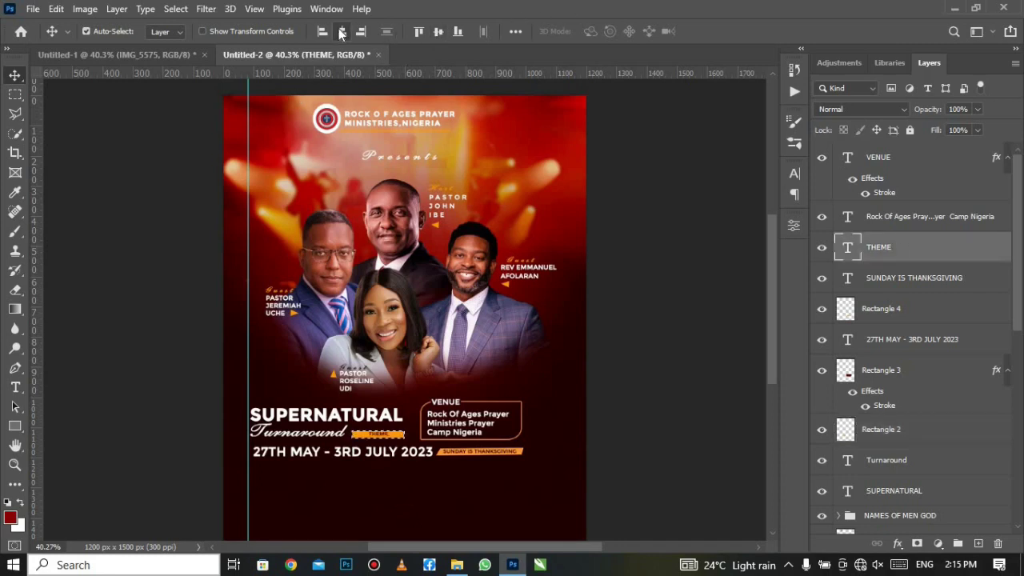
pyautogui.click(175, 9)
pyautogui.click(194, 38)
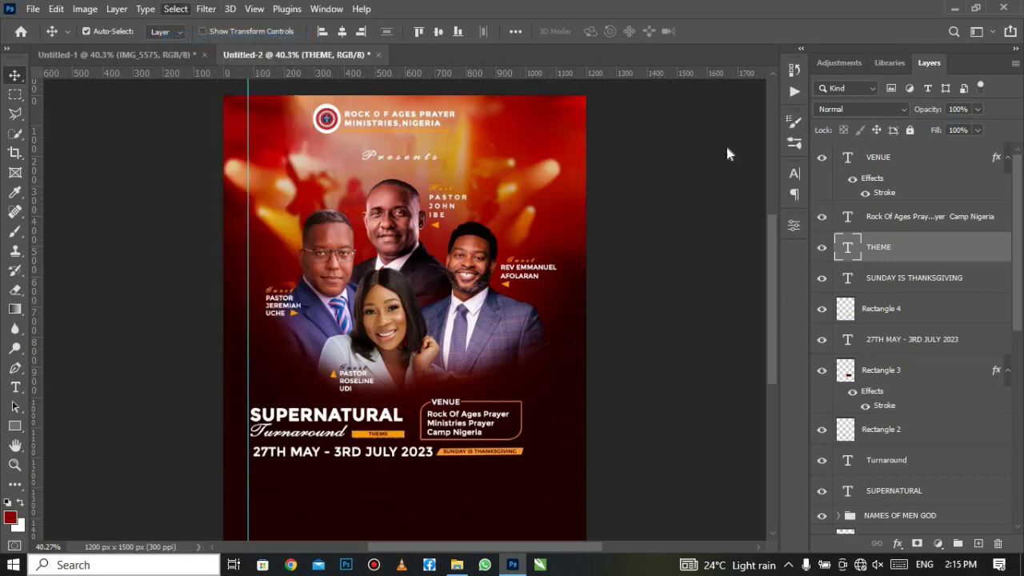
# Step: Make the THEME text bold with letter spacing widened to 1100
pyautogui.click(795, 174)
pyautogui.click(769, 196)
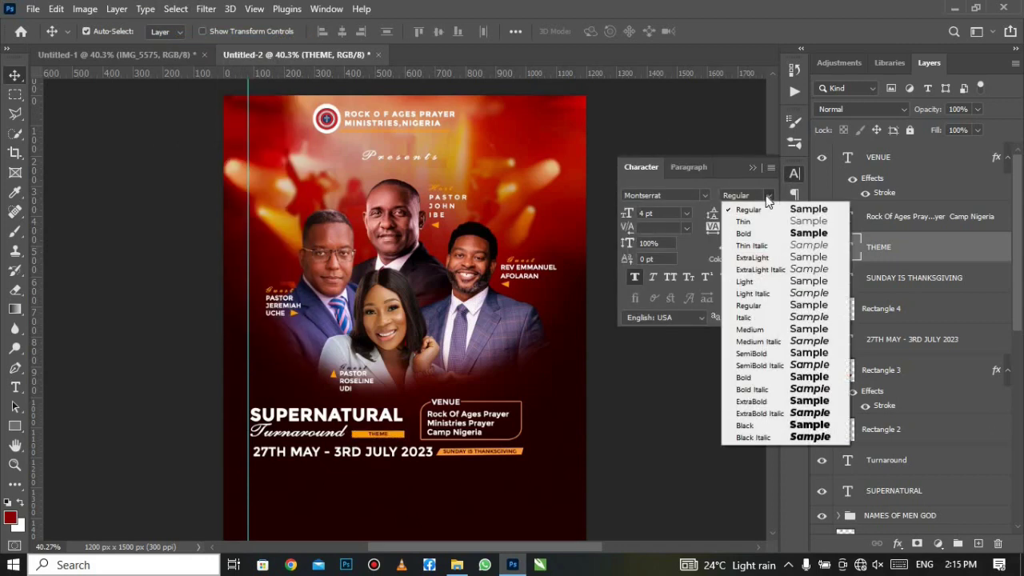
pyautogui.click(760, 230)
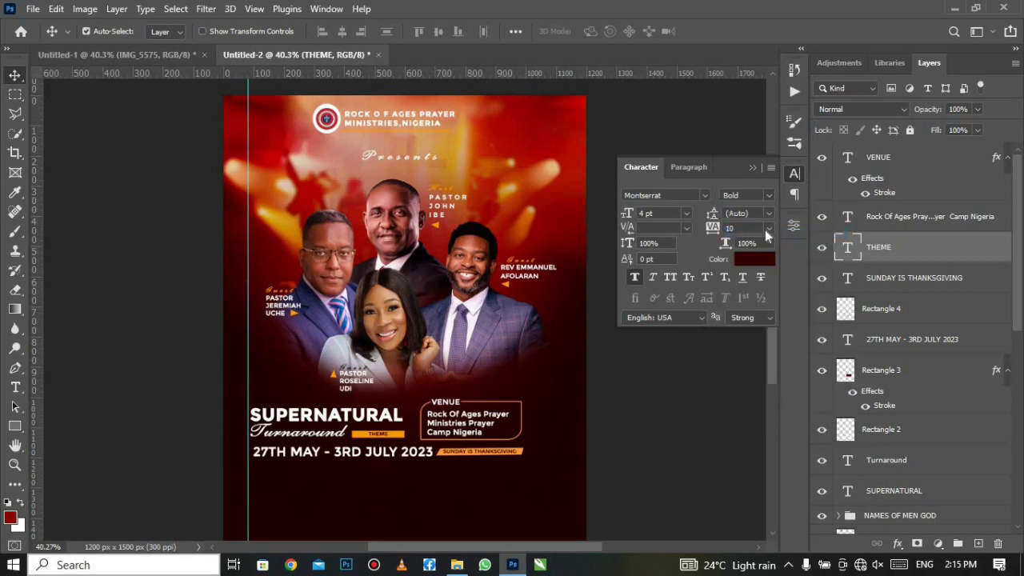
pyautogui.click(768, 230)
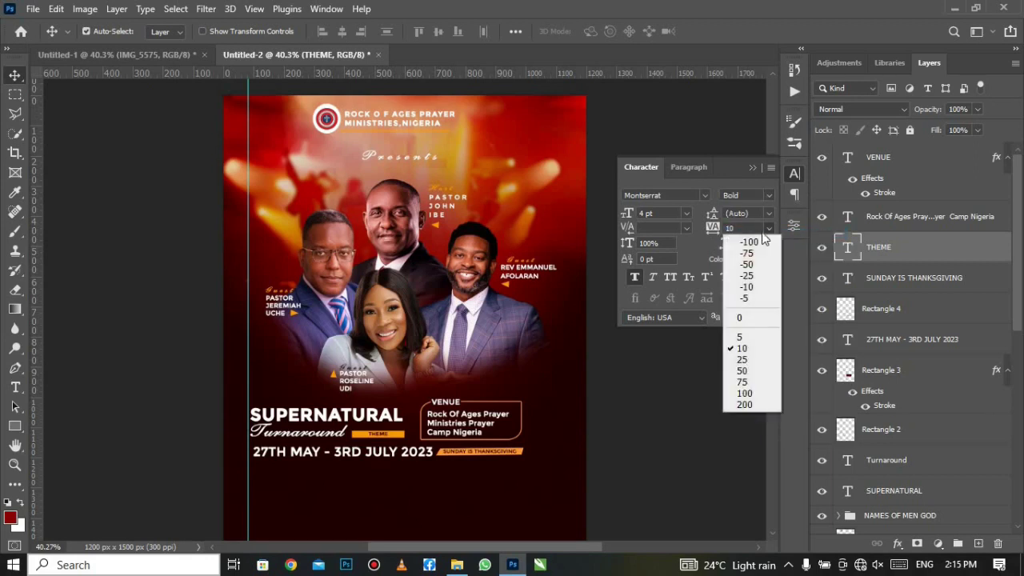
pyautogui.click(738, 390)
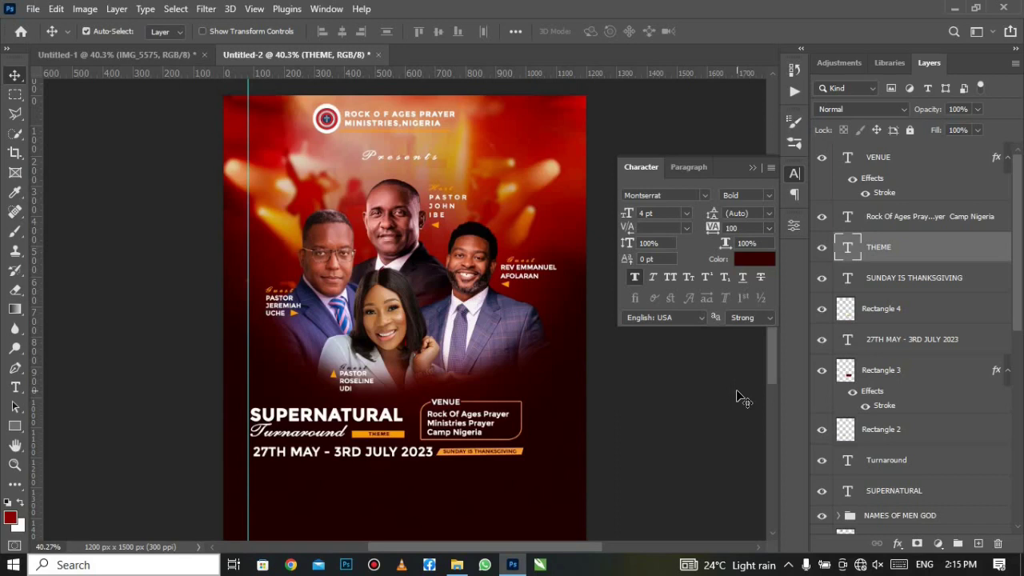
pyautogui.click(769, 229)
pyautogui.click(732, 405)
pyautogui.click(770, 229)
pyautogui.moveTo(713, 228); pyautogui.dragTo(711, 229)
pyautogui.moveTo(713, 228); pyautogui.dragTo(729, 232)
pyautogui.press('Return')
pyautogui.click(756, 166)
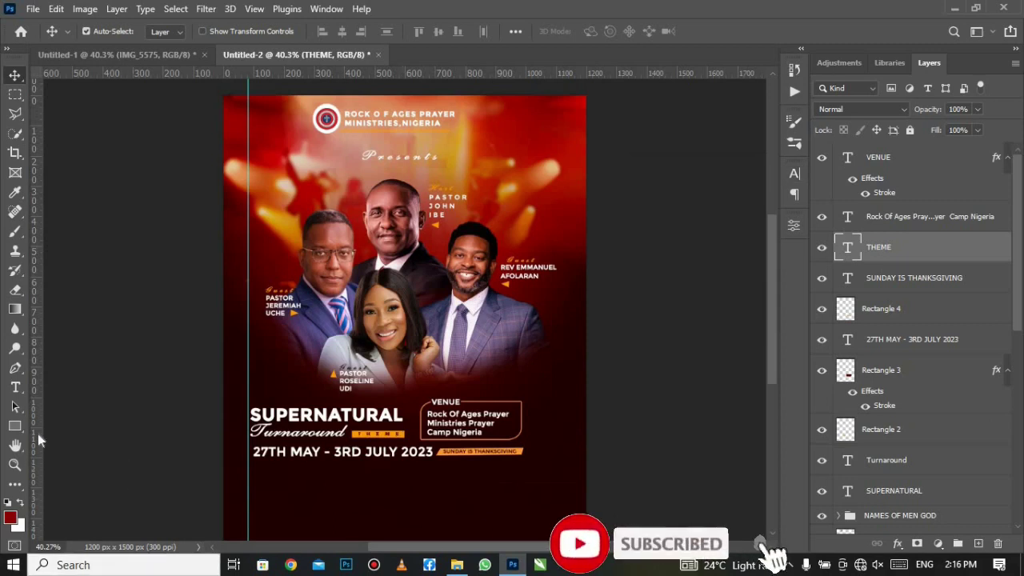
# Step: Add the SPECIAL GUEST ARRIVING line below the dates, coloured orange sampled from the bar
pyautogui.click(23, 392)
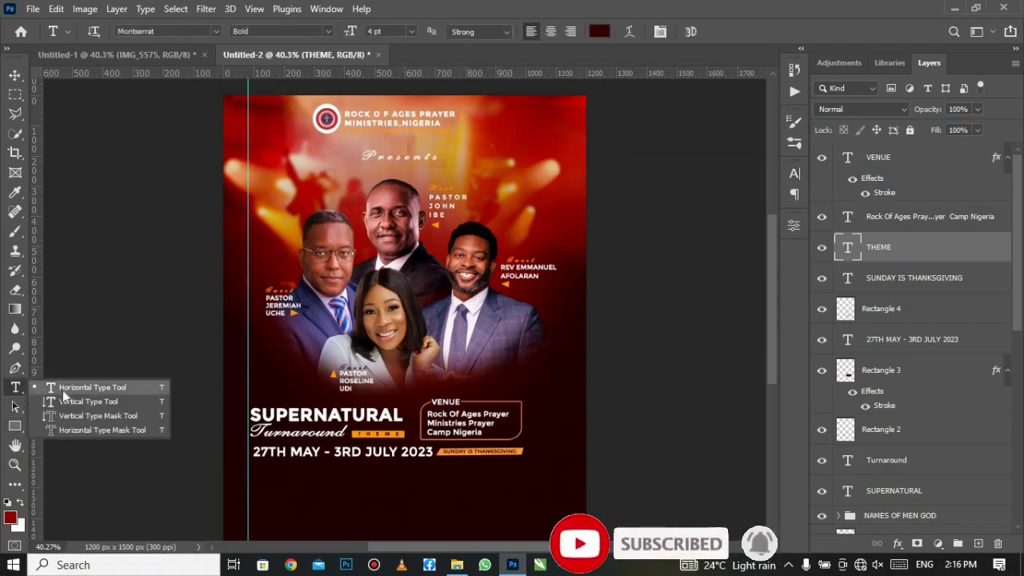
pyautogui.click(62, 389)
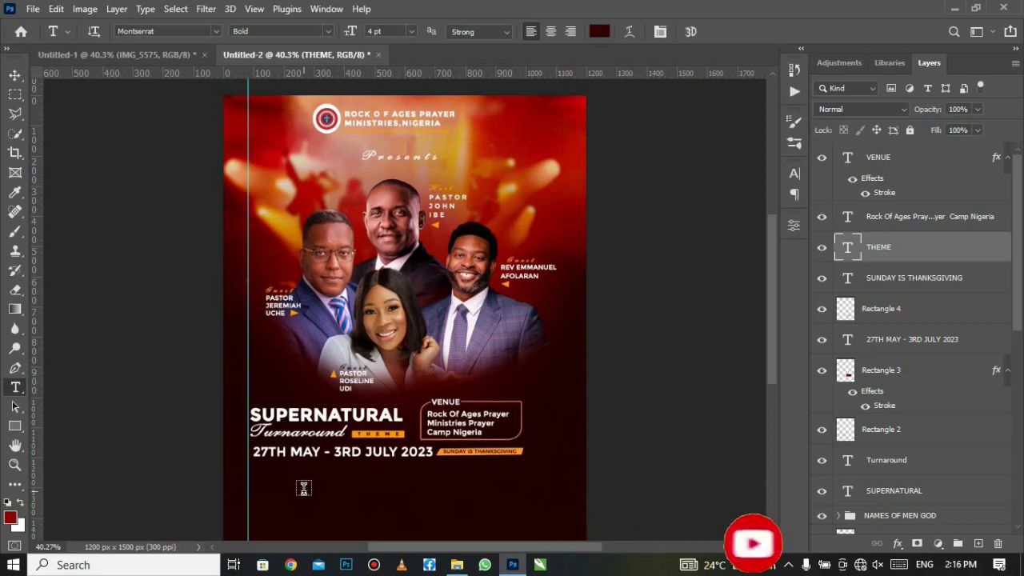
pyautogui.click(304, 488)
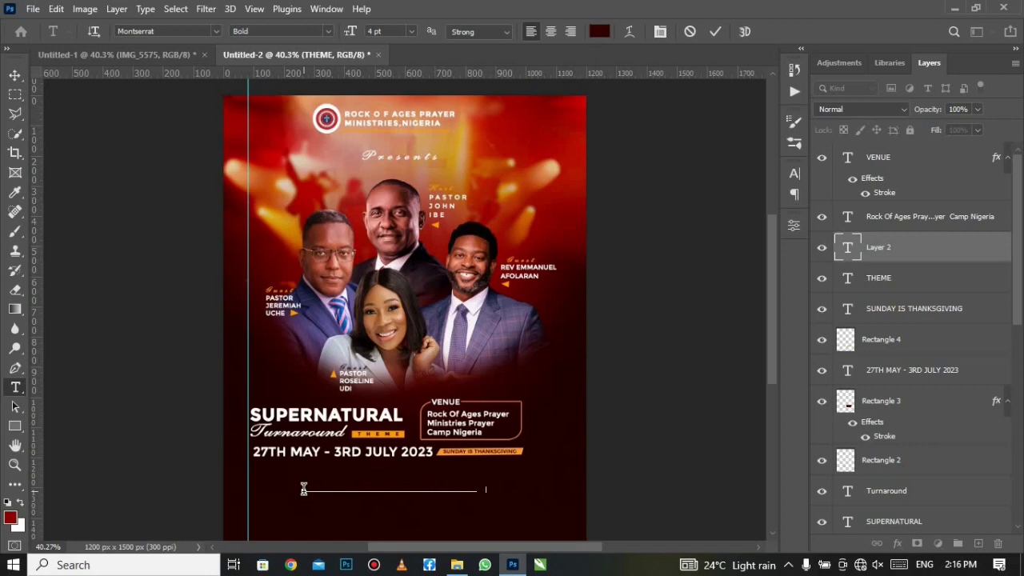
pyautogui.rightClick(304, 490)
pyautogui.click(339, 201)
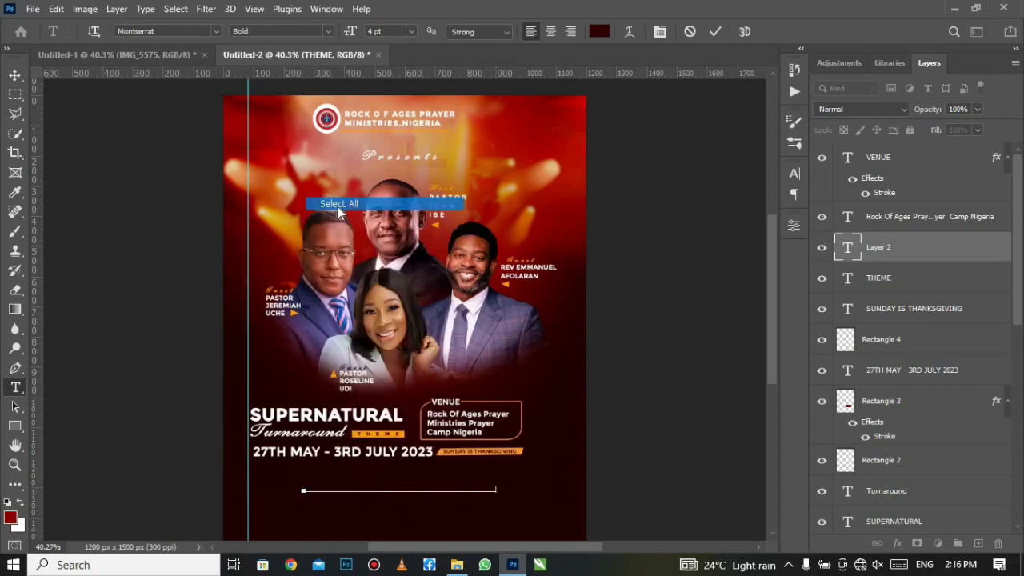
pyautogui.click(600, 31)
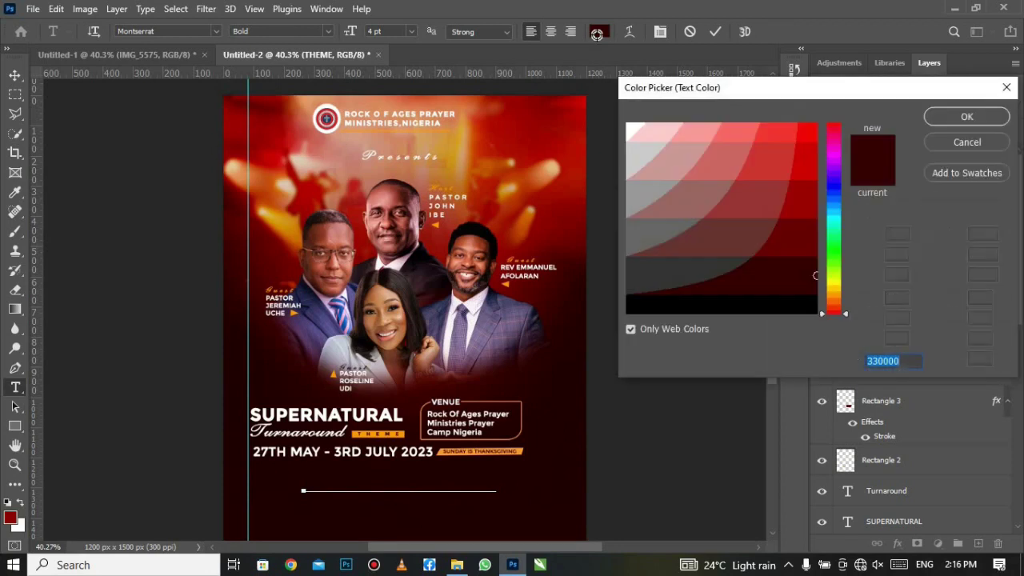
pyautogui.click(400, 433)
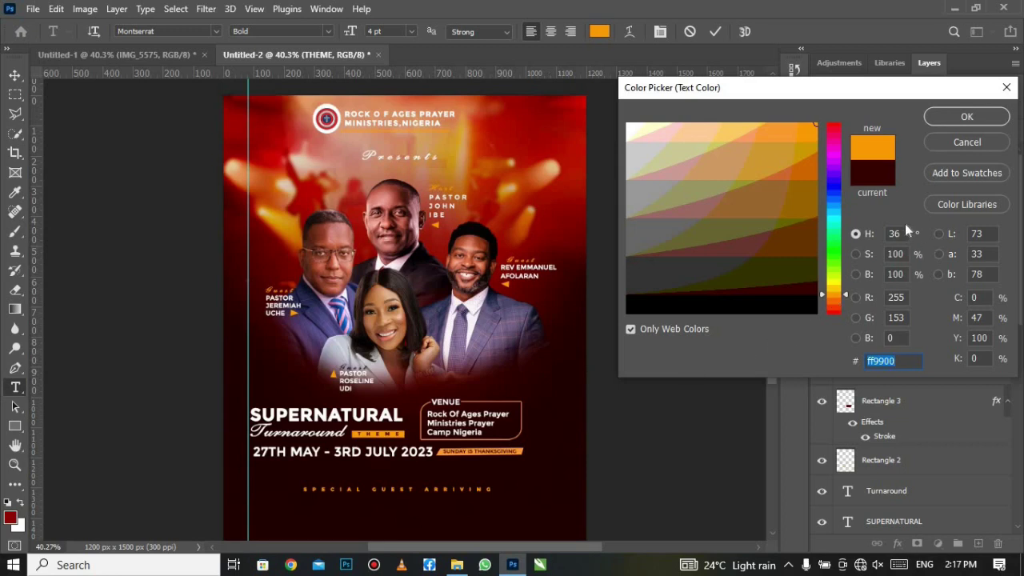
pyautogui.click(945, 119)
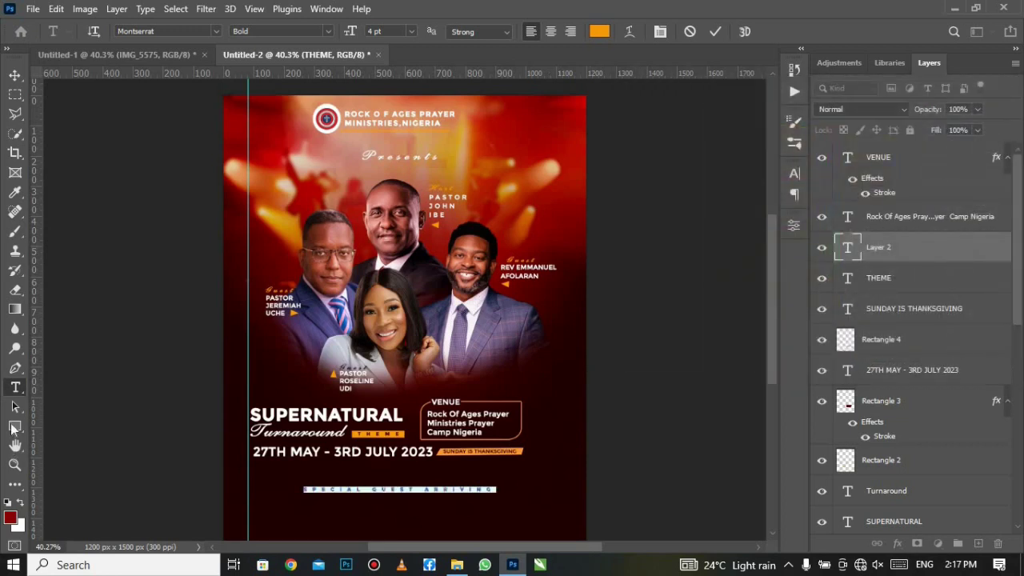
pyautogui.click(14, 426)
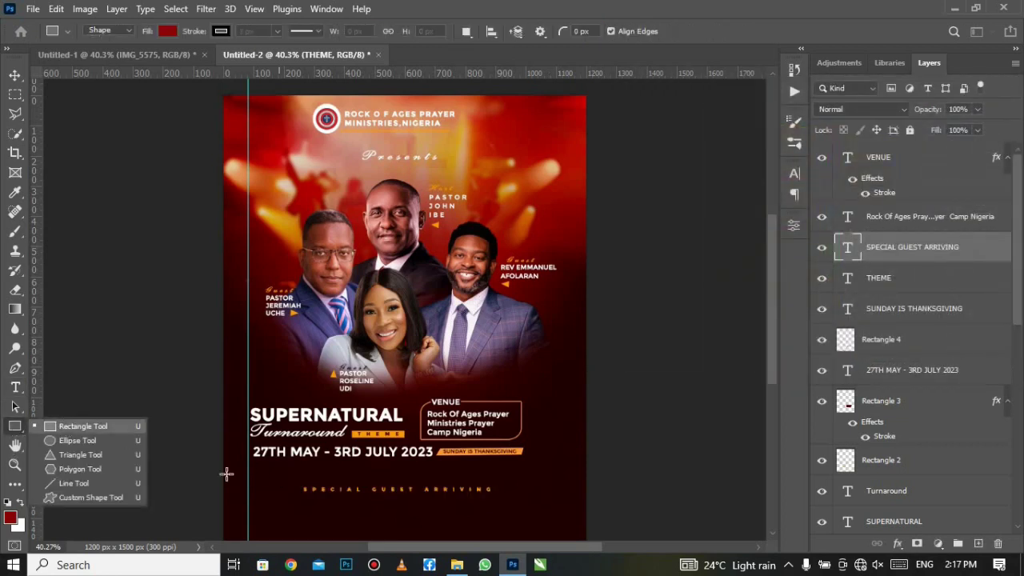
# Step: Draw a long dark red bar, Rectangle 5, below the dates
pyautogui.click(111, 426)
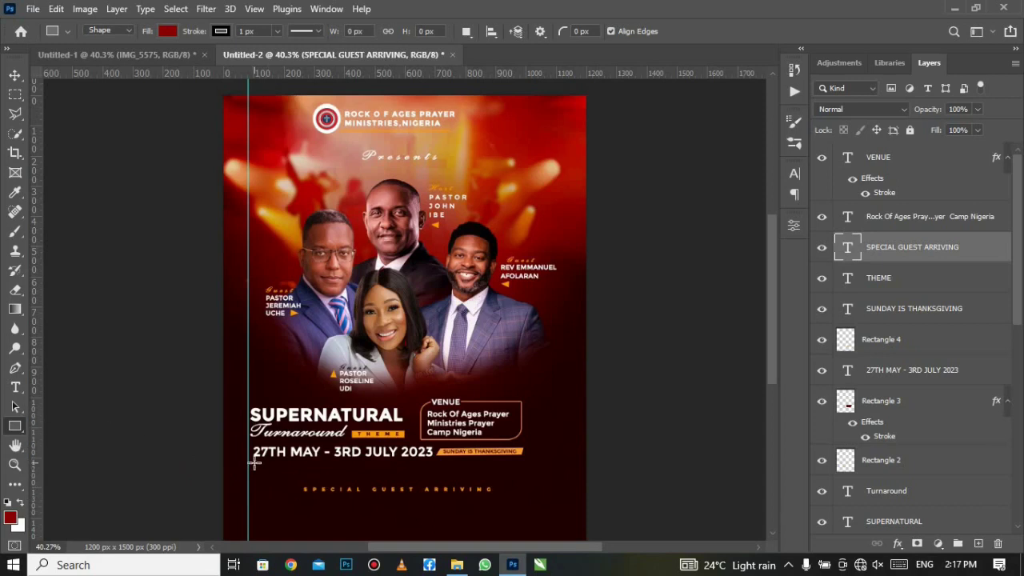
pyautogui.moveTo(253, 462); pyautogui.dragTo(521, 473)
pyautogui.press('v')
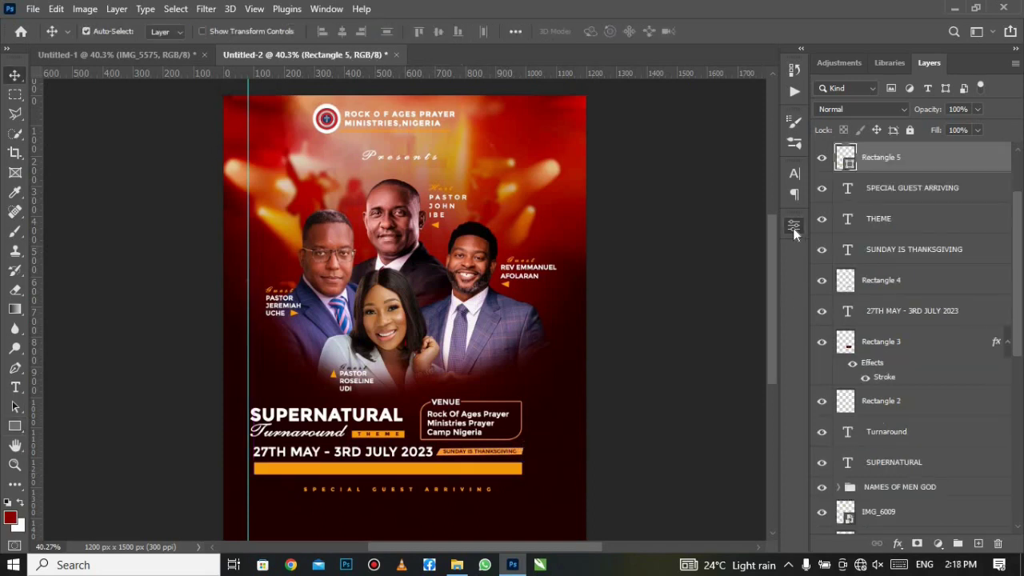
pyautogui.click(793, 227)
pyautogui.click(625, 376)
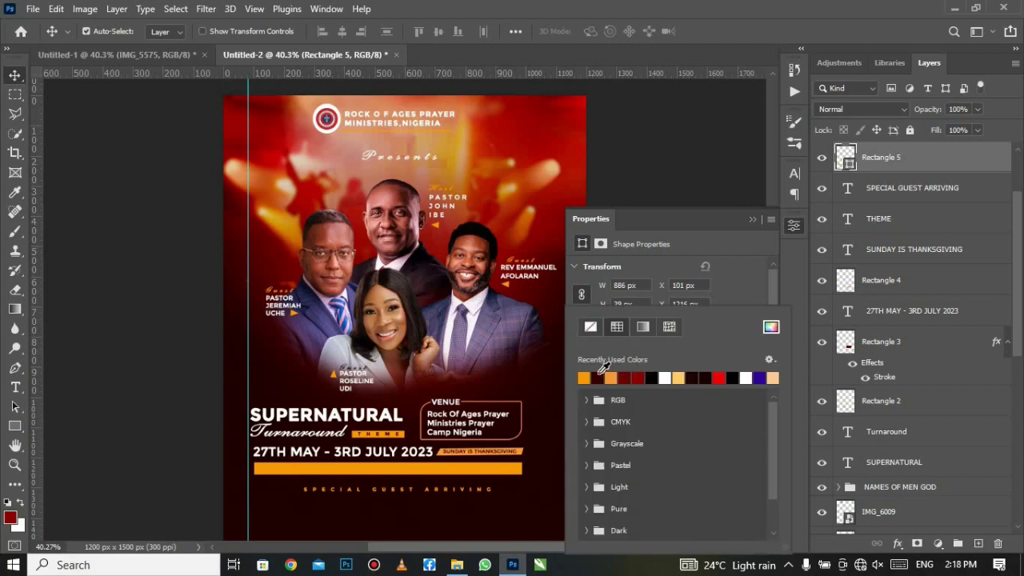
pyautogui.click(584, 378)
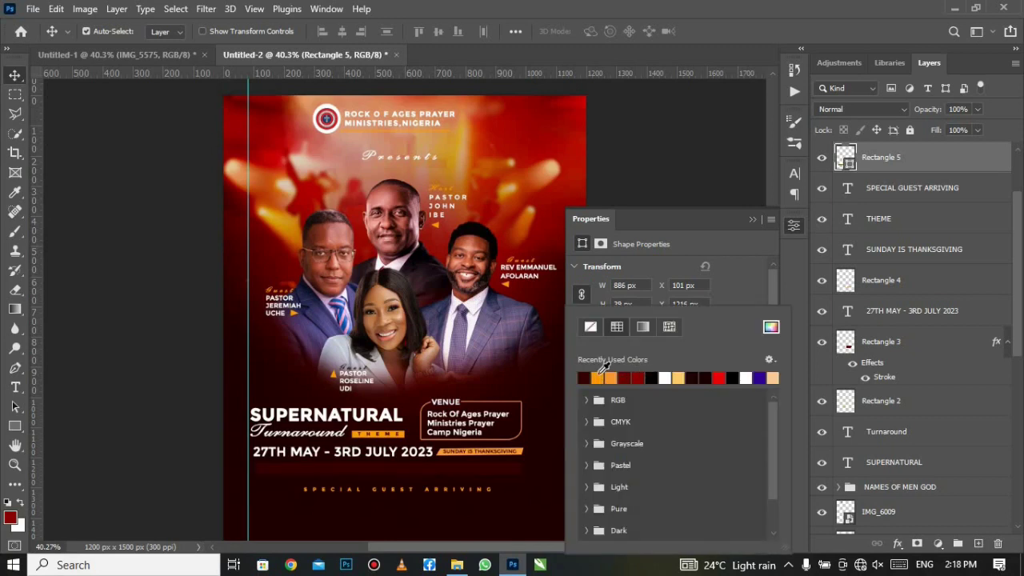
pyautogui.click(636, 378)
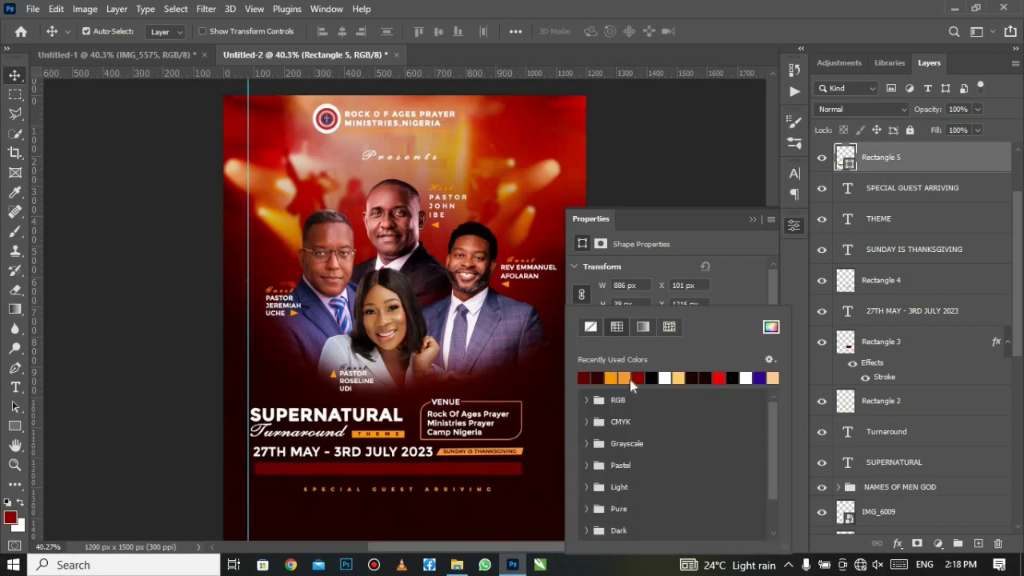
pyautogui.click(751, 220)
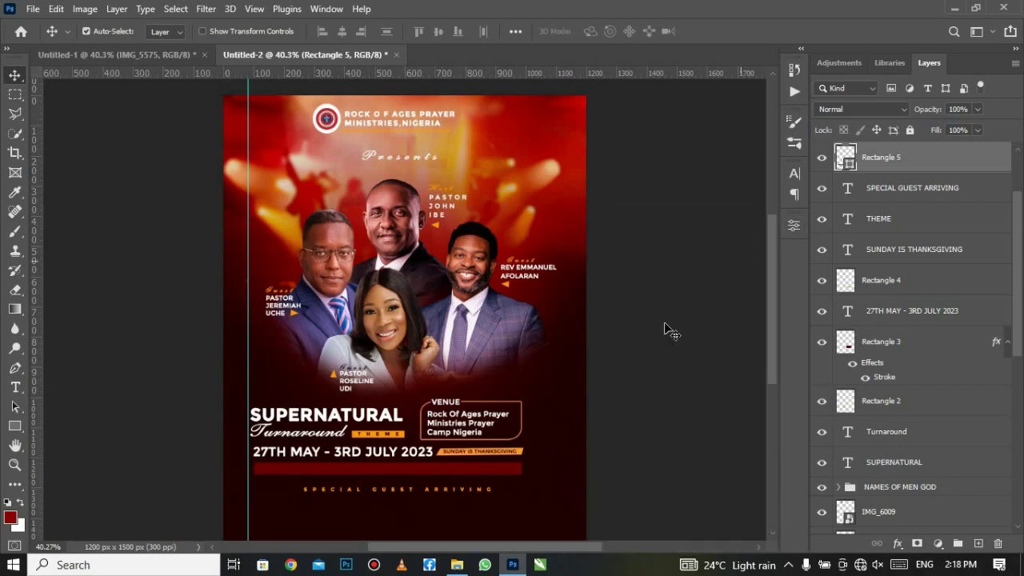
# Step: Move the SPECIAL GUEST ARRIVING text onto the red bar and stack its layer above it
pyautogui.click(376, 493)
pyautogui.moveTo(375, 494); pyautogui.dragTo(352, 477)
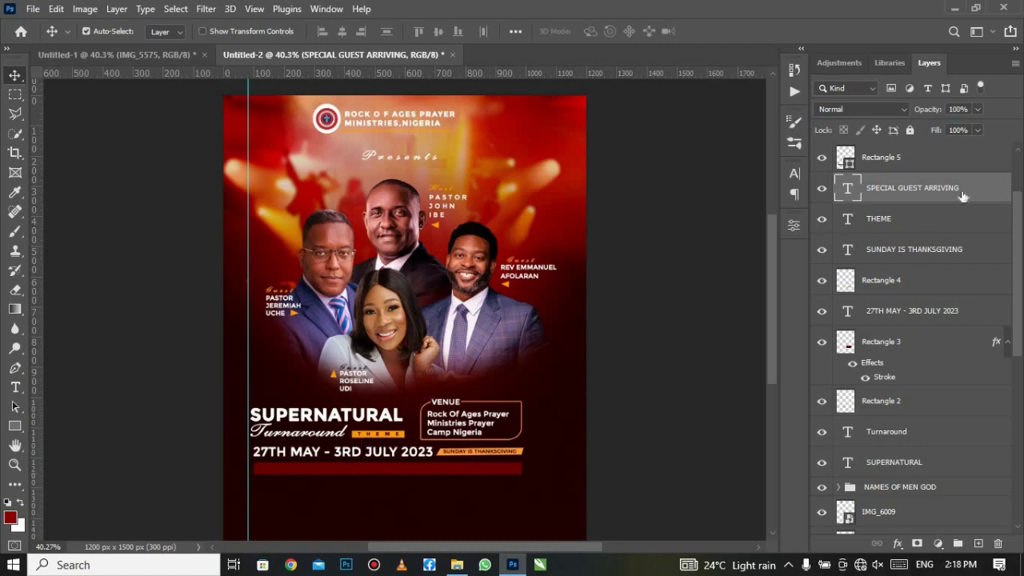
pyautogui.moveTo(964, 192); pyautogui.dragTo(960, 157)
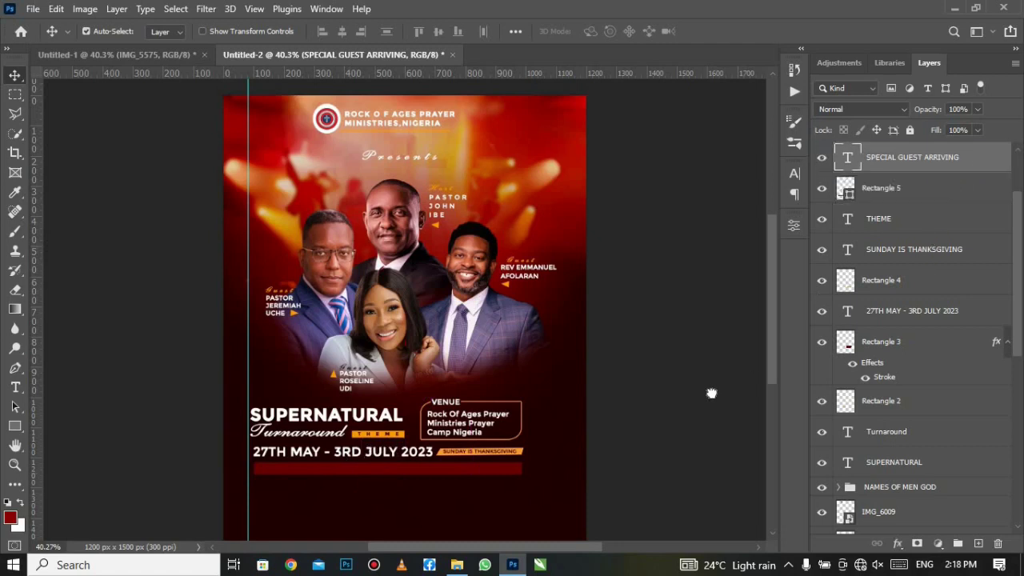
# Step: Try different sizes (10, 8 pt) and letter spacings for the guest line
pyautogui.click(794, 174)
pyautogui.click(686, 213)
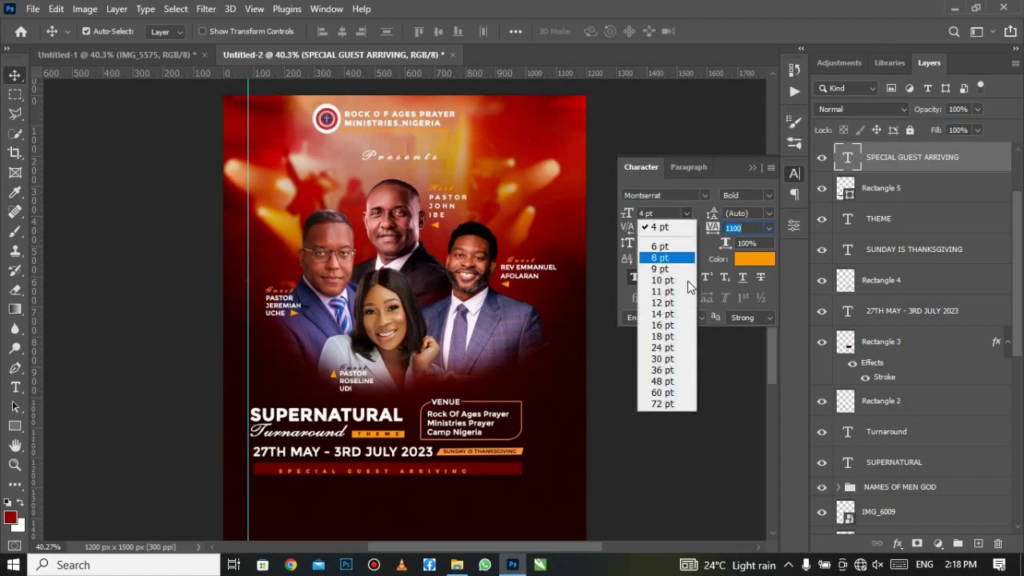
pyautogui.click(688, 280)
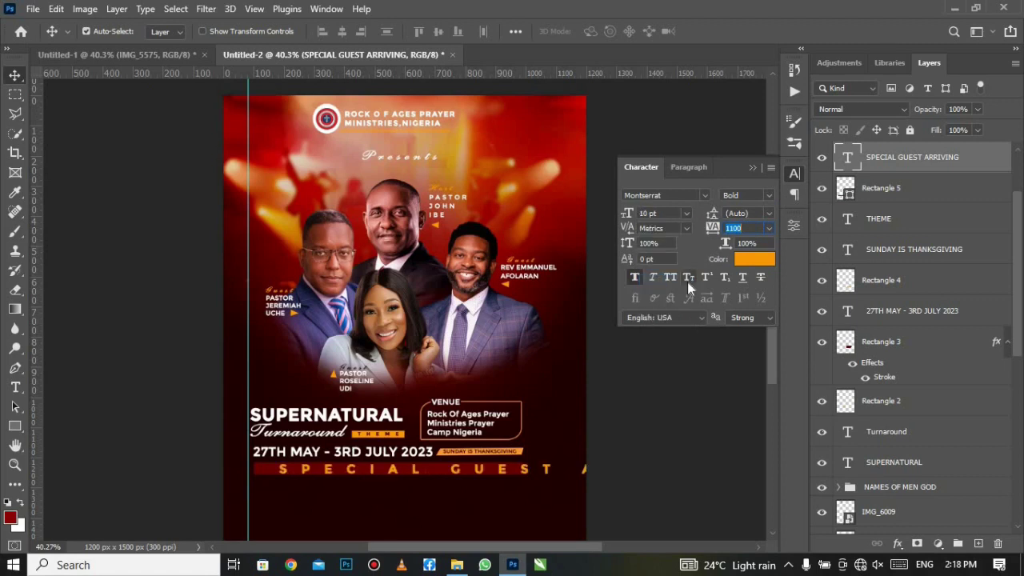
pyautogui.click(686, 213)
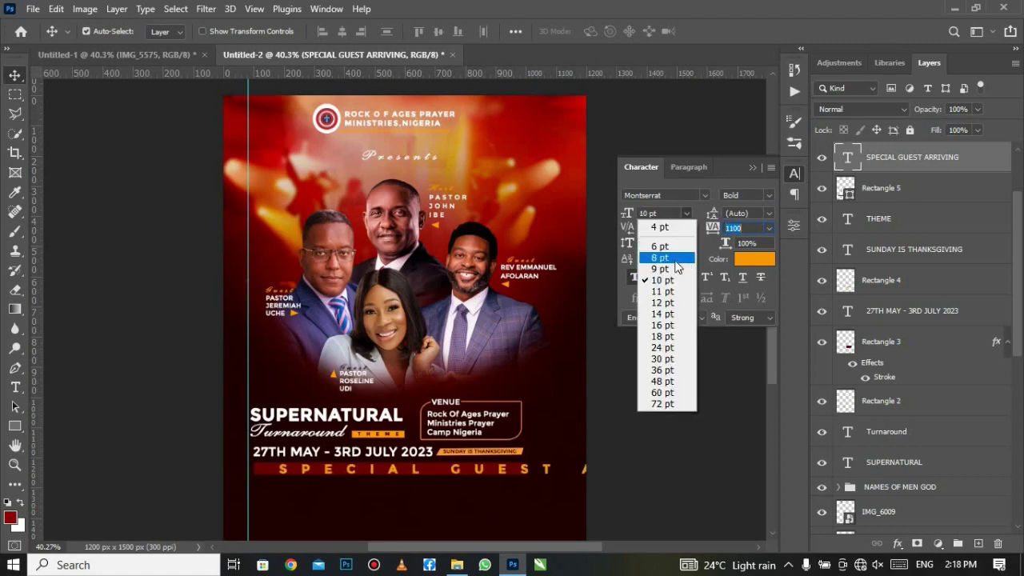
pyautogui.click(678, 258)
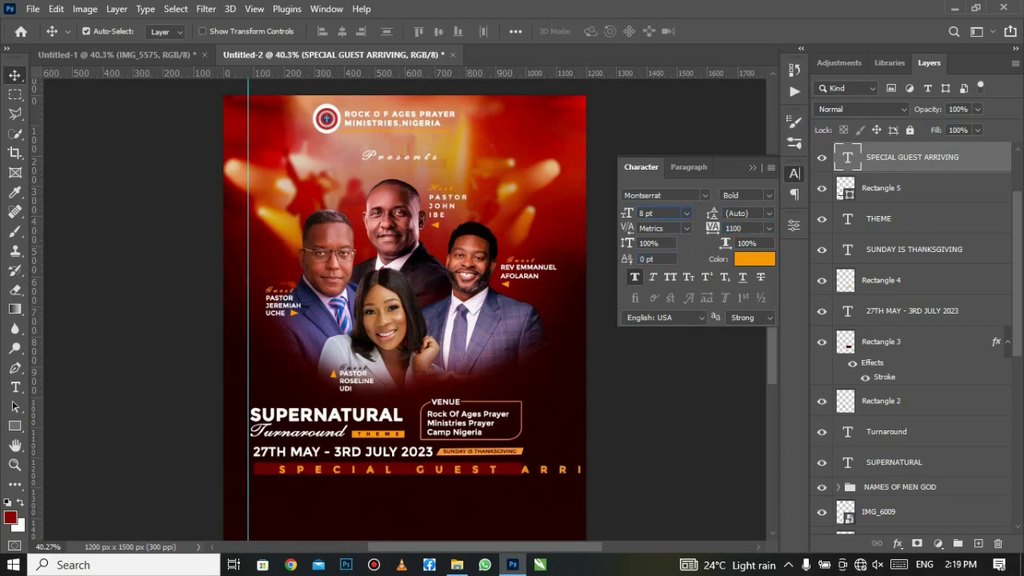
pyautogui.moveTo(712, 228); pyautogui.dragTo(690, 228)
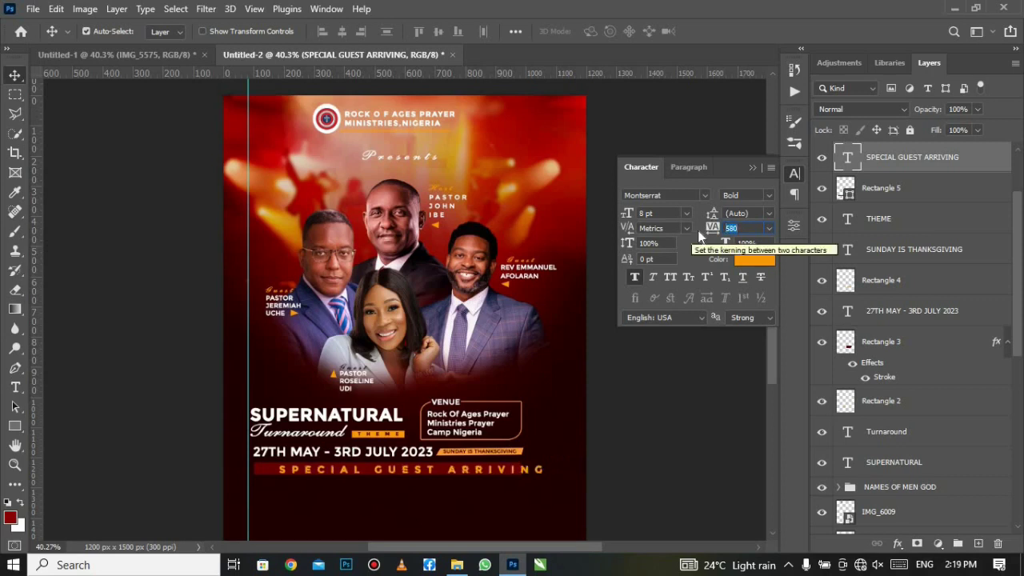
pyautogui.moveTo(716, 230); pyautogui.dragTo(711, 229)
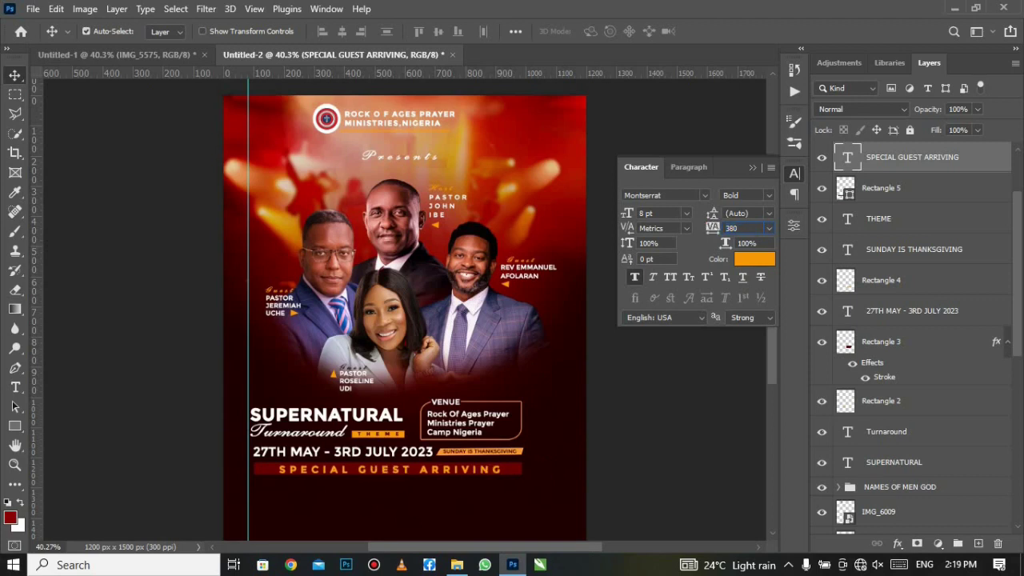
pyautogui.write('460')
pyautogui.write('520')
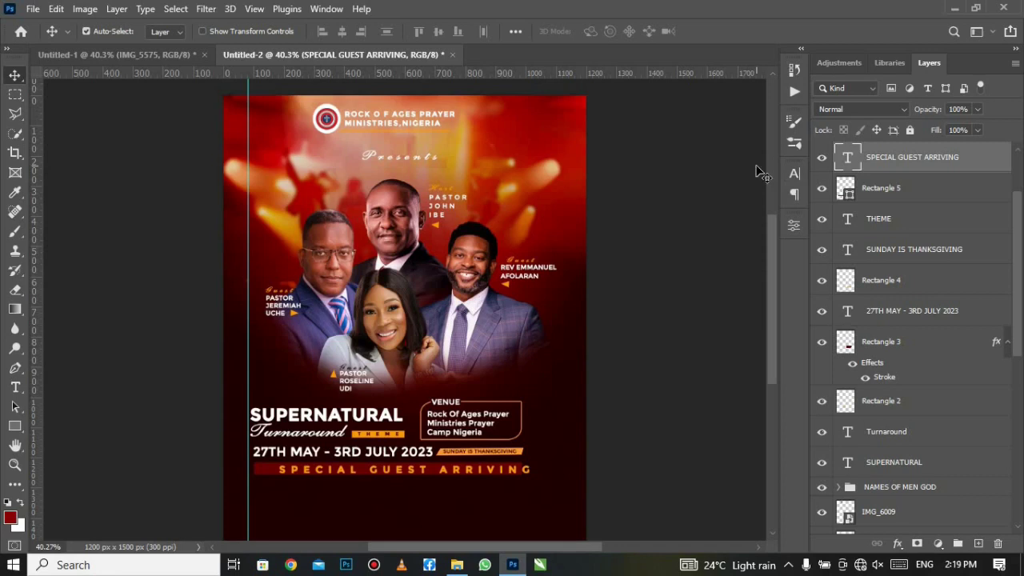
# Step: Nudge the guest line left, then set it to 7 pt with tracking 600
pyautogui.press('Left')
pyautogui.press('Left')
pyautogui.press('Left')
pyautogui.press('Left')
pyautogui.press('Left')
pyautogui.press('Left')
pyautogui.press('Left')
pyautogui.press('Left')
pyautogui.press('Left')
pyautogui.press('Left')
pyautogui.press('Left')
pyautogui.press('Left')
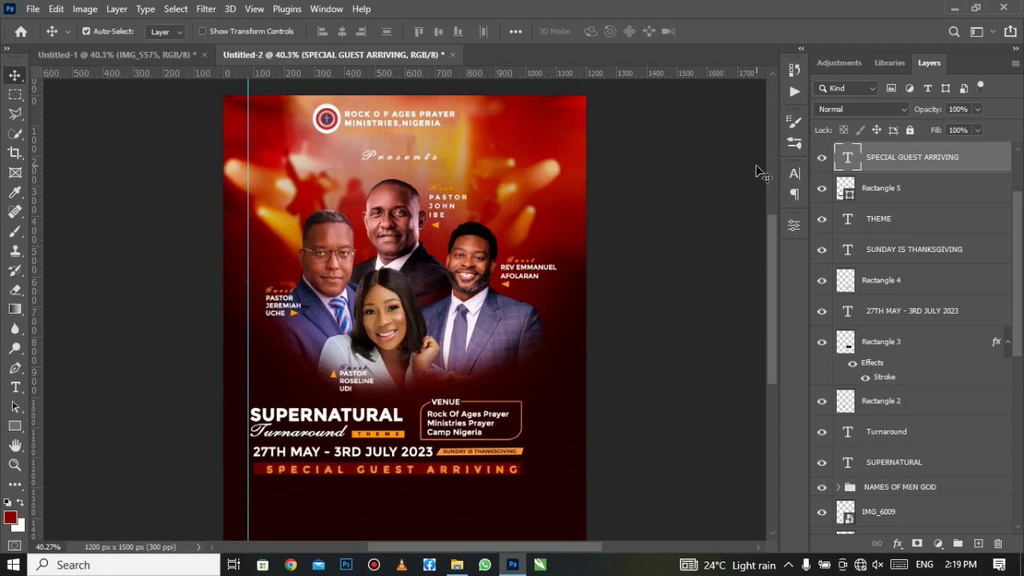
pyautogui.press('Left')
pyautogui.press('Left')
pyautogui.press('Left')
pyautogui.press('Left')
pyautogui.press('Left')
pyautogui.press('Left')
pyautogui.press('Left')
pyautogui.press('Left')
pyautogui.press('Left')
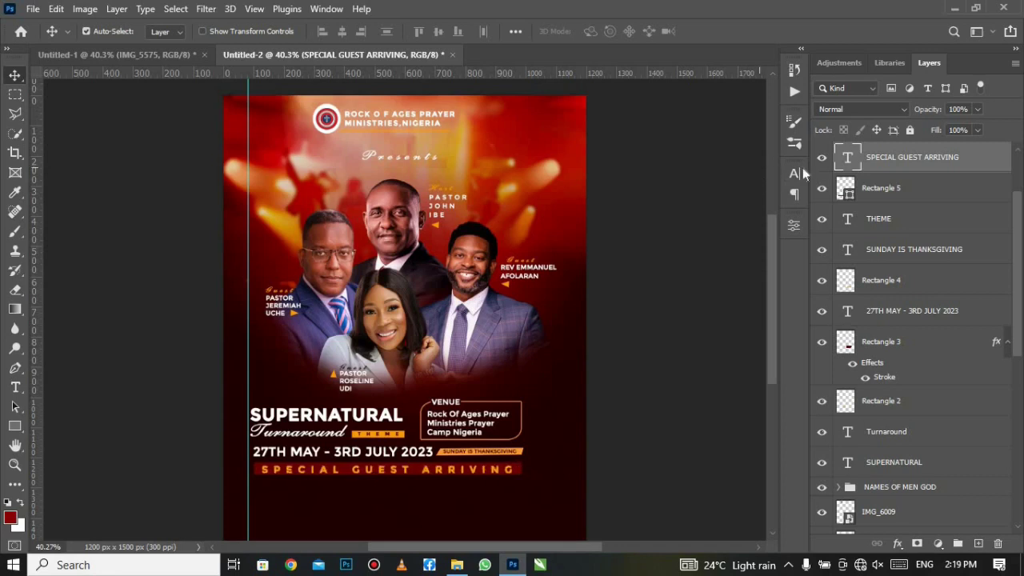
pyautogui.click(794, 173)
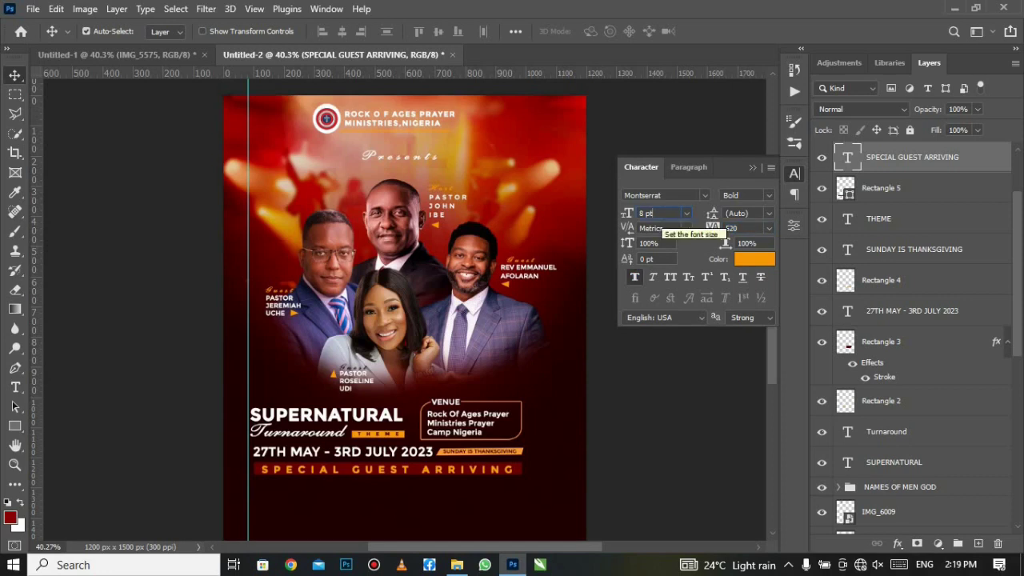
pyautogui.write('7')
pyautogui.press('Return')
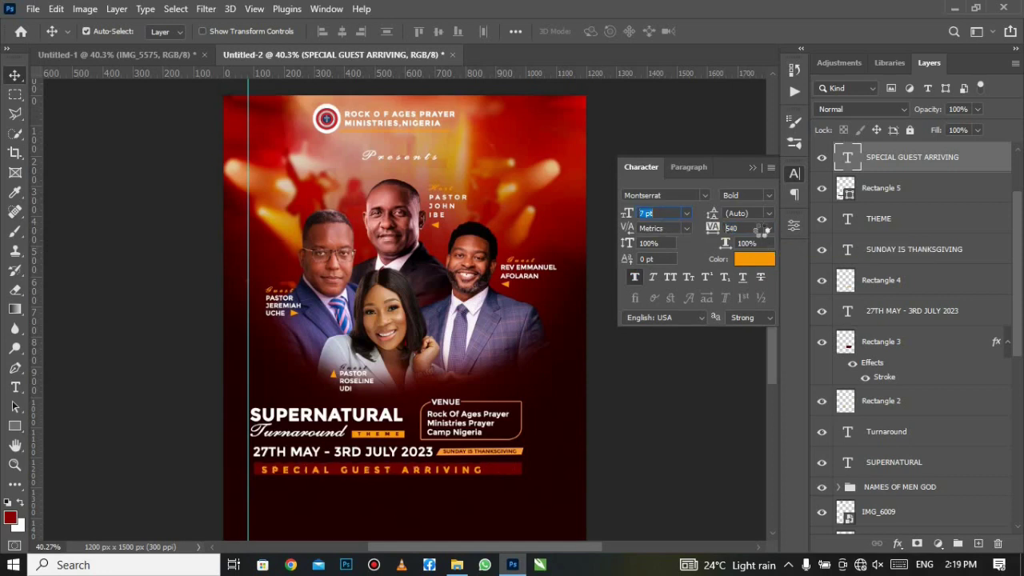
pyautogui.click(762, 230)
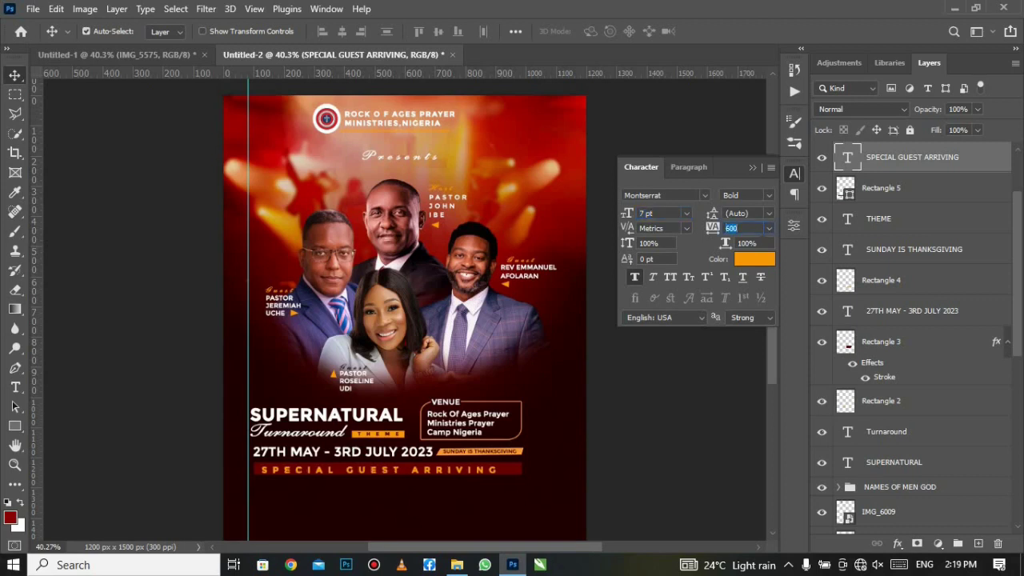
pyautogui.click(753, 166)
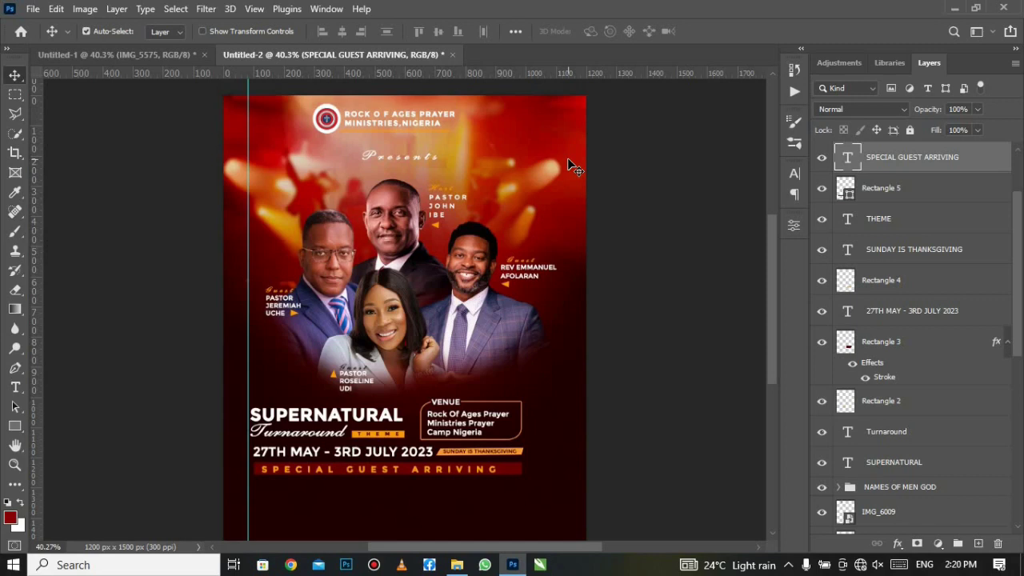
# Step: Add a 'Featuring' line below the guest banner in Shelley-AndanteScript
pyautogui.click(14, 386)
pyautogui.click(336, 490)
pyautogui.write('Featurinf')
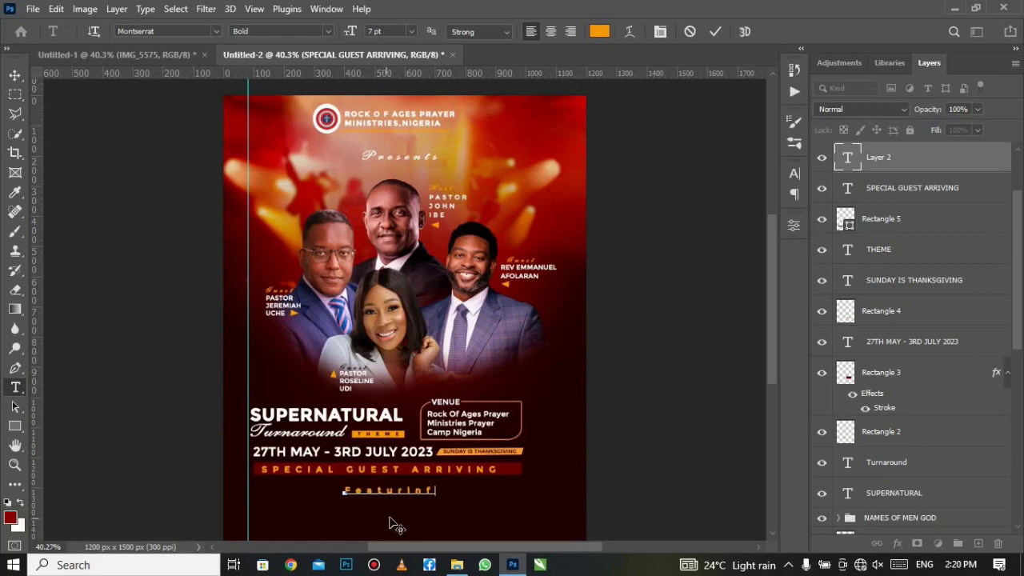
pyautogui.click(167, 31)
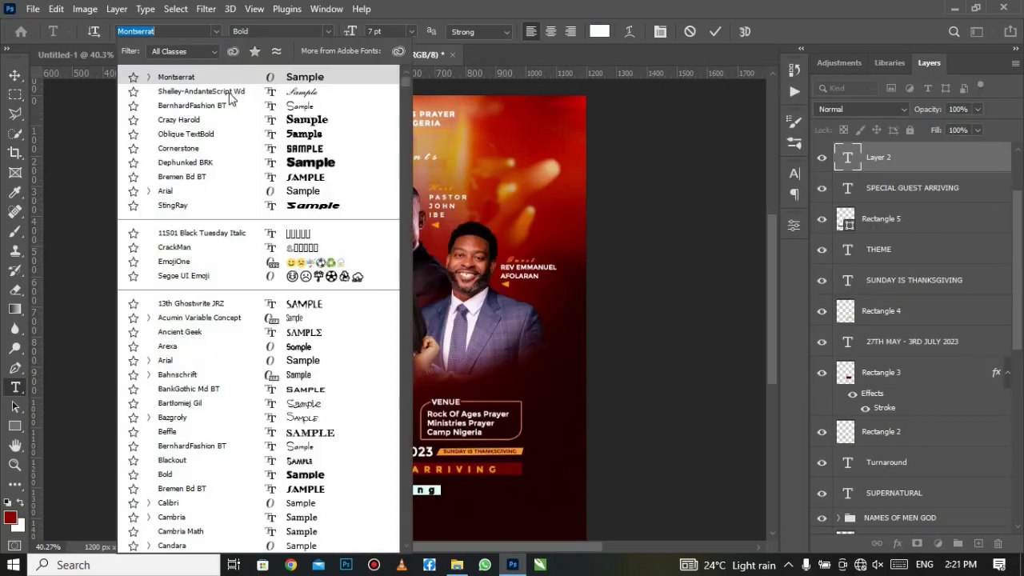
pyautogui.click(264, 95)
pyautogui.click(716, 31)
# Step: Add the PRAISE WORSHIP DRAMA WORD program line in Montserrat at 6 pt
pyautogui.click(332, 509)
pyautogui.write('PRAISE WO')
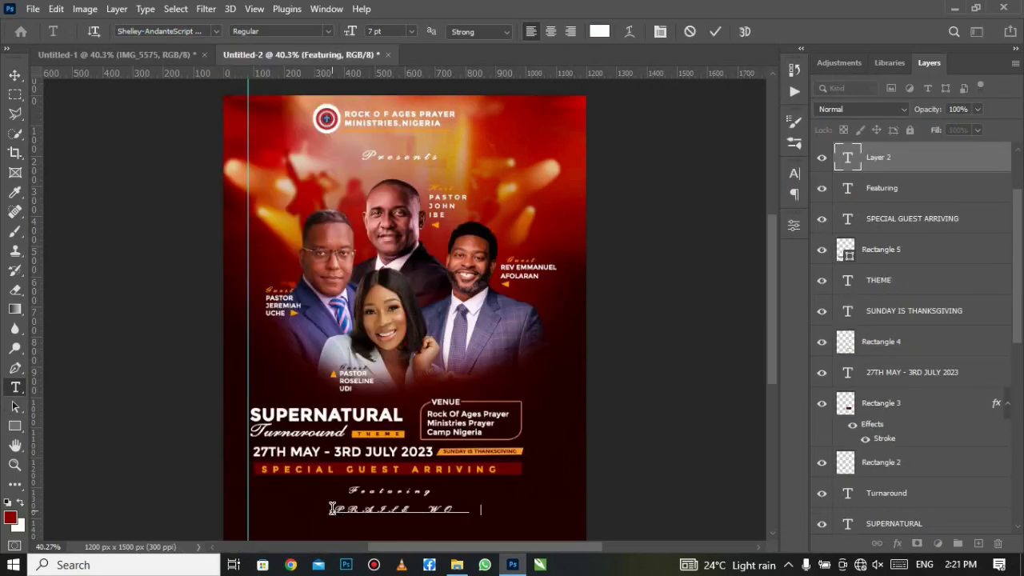
pyautogui.write('RSHIP DRAMA W')
pyautogui.hotkey('ctrl', 'a')
pyautogui.click(280, 31)
pyautogui.rightClick(467, 218)
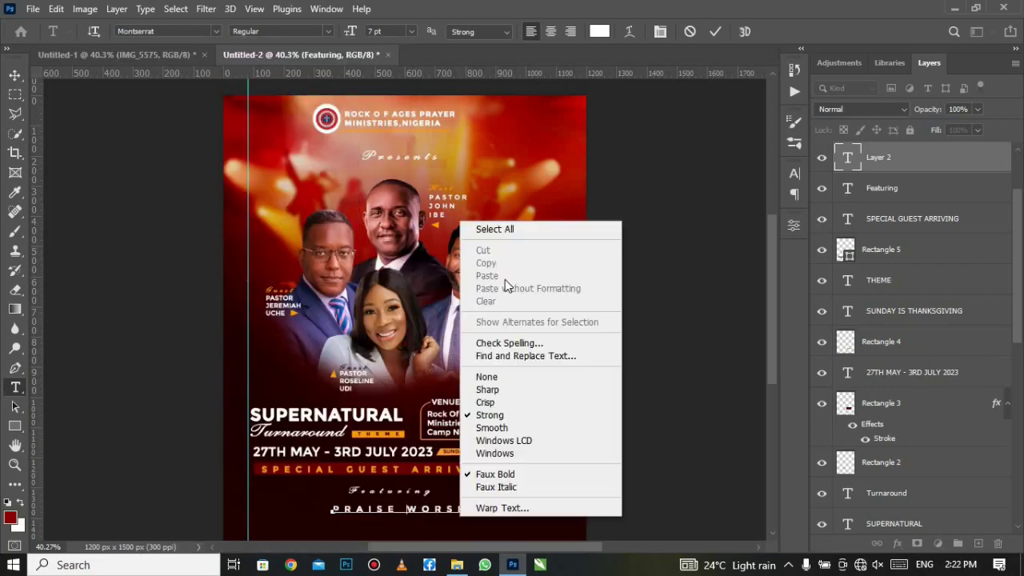
pyautogui.press('Escape')
pyautogui.hotkey('ctrl', 'shift', ',')
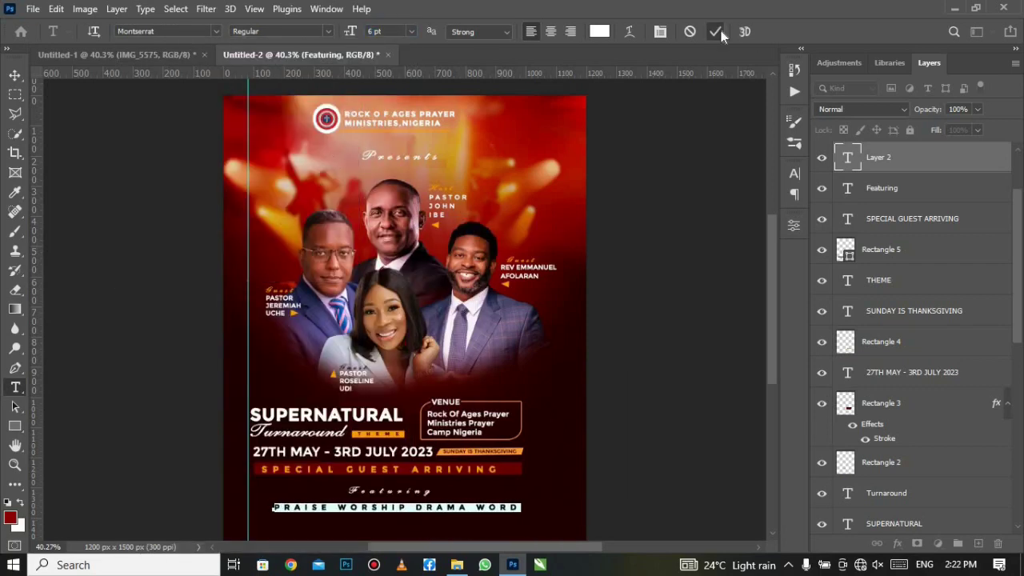
pyautogui.click(715, 31)
# Step: Add a contact line reading 'FOR FORE INFORMATION CALL' followed by the phone number
pyautogui.click(326, 531)
pyautogui.write('JESUS IS LORD!')
pyautogui.hotkey('ctrl', 'Return')
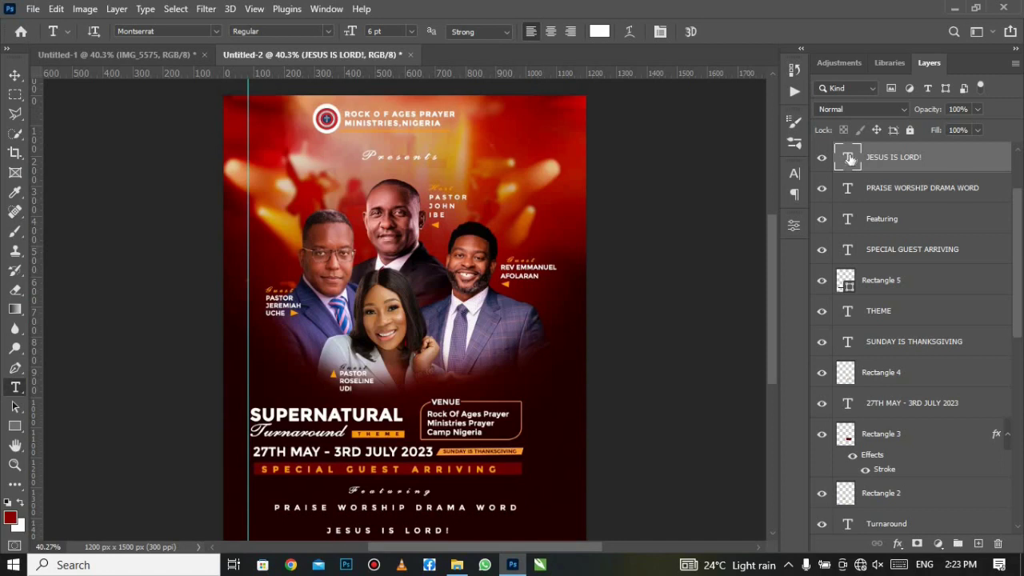
pyautogui.doubleClick(847, 157)
pyautogui.write('FOR FORE INFORMATION CALL ')
pyautogui.write('1473467')
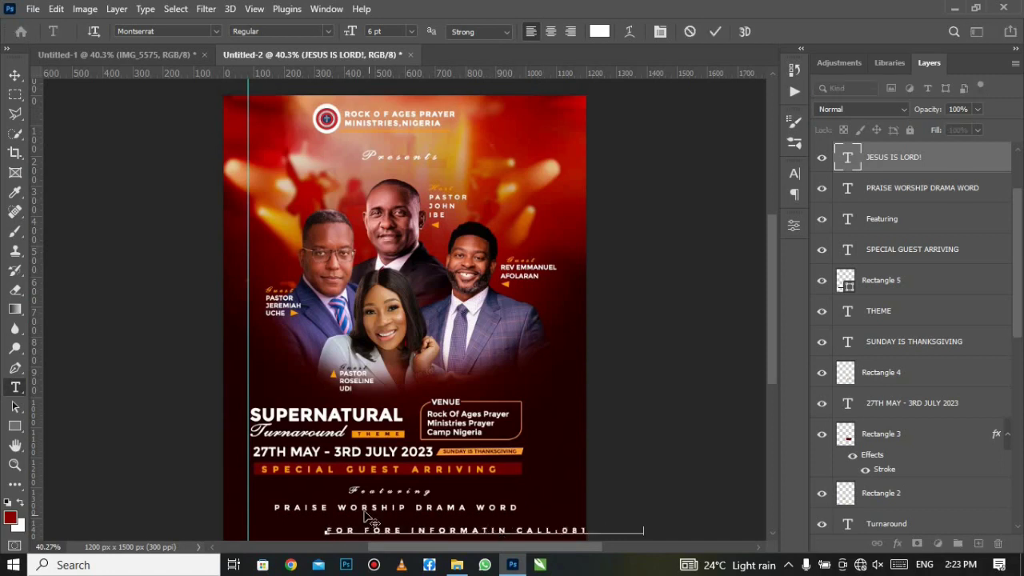
pyautogui.hotkey('ctrl', 'Return')
pyautogui.click(795, 172)
# Step: Colour the contact line's phone number digits orange
pyautogui.moveTo(434, 532); pyautogui.dragTo(573, 532)
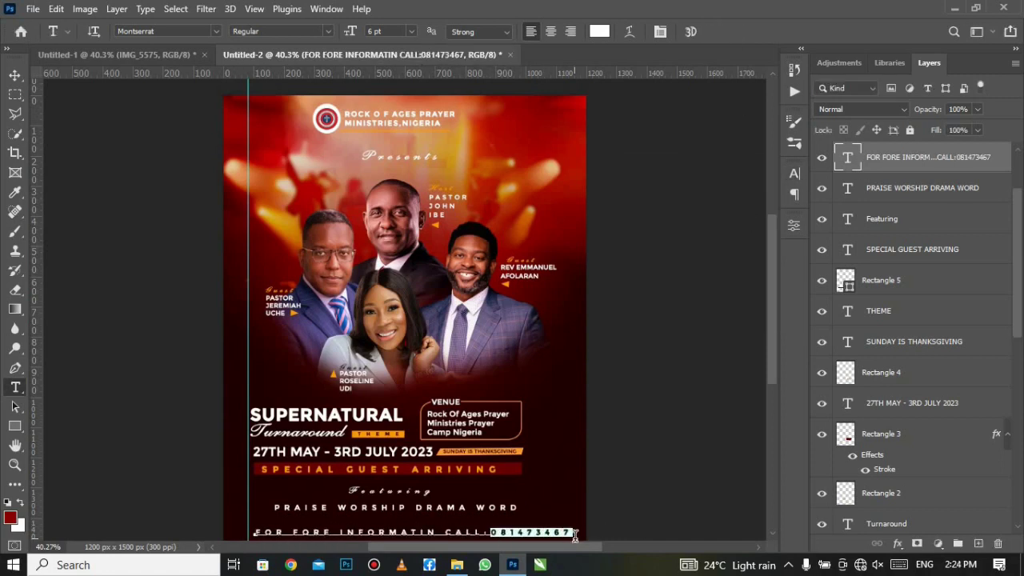
pyautogui.click(599, 31)
pyautogui.click(946, 108)
pyautogui.click(715, 31)
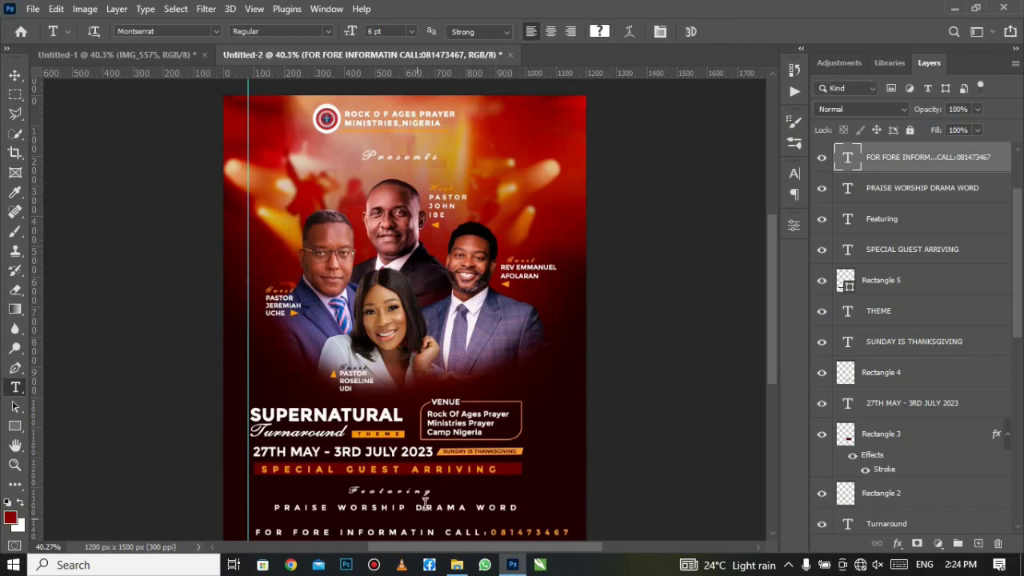
# Step: Draw a strokeless circle right of the guest banner, then shift it slightly left
pyautogui.click(14, 426)
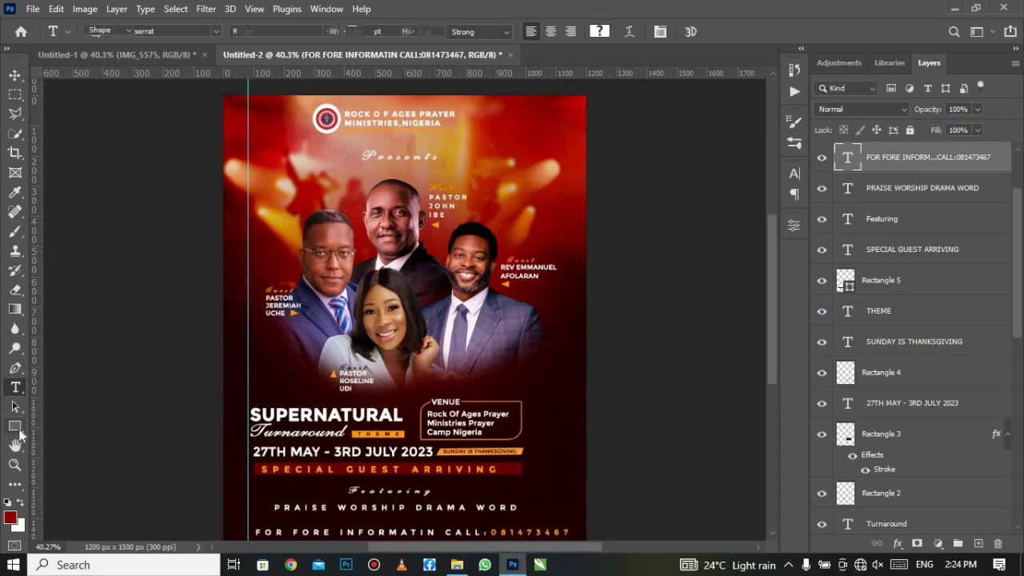
pyautogui.click(73, 442)
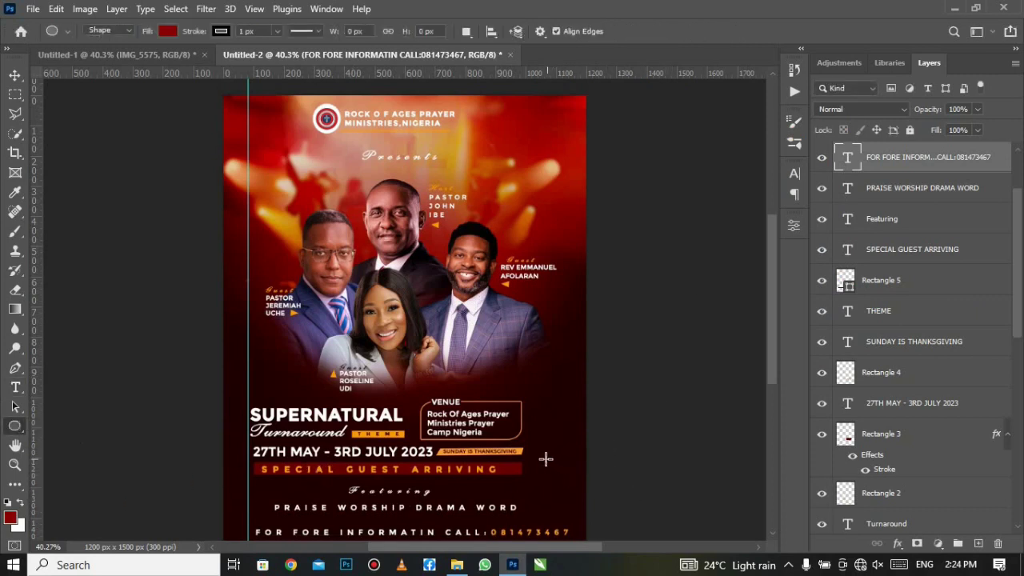
pyautogui.moveTo(537, 454); pyautogui.dragTo(585, 502)
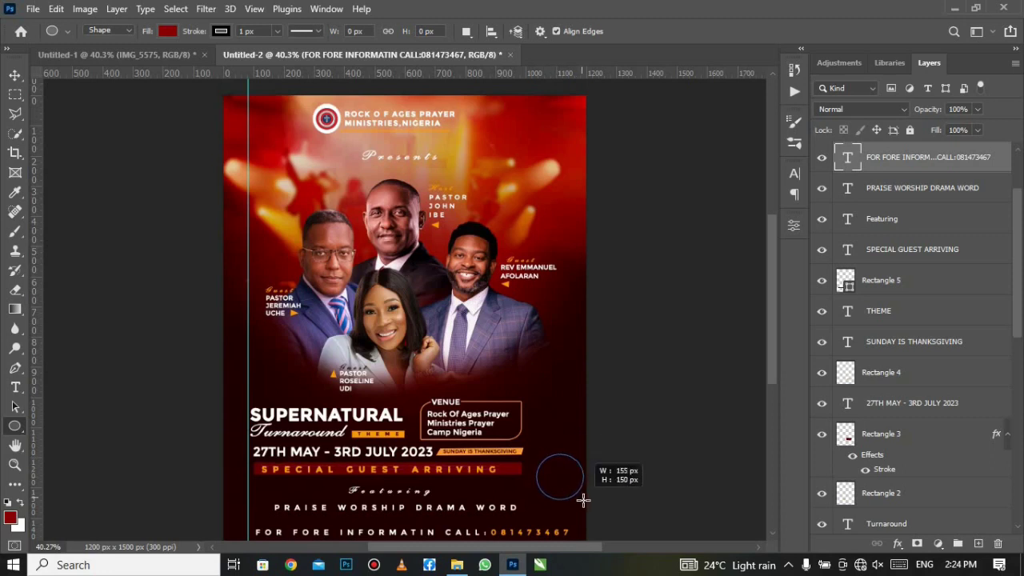
pyautogui.moveTo(585, 502); pyautogui.dragTo(585, 502)
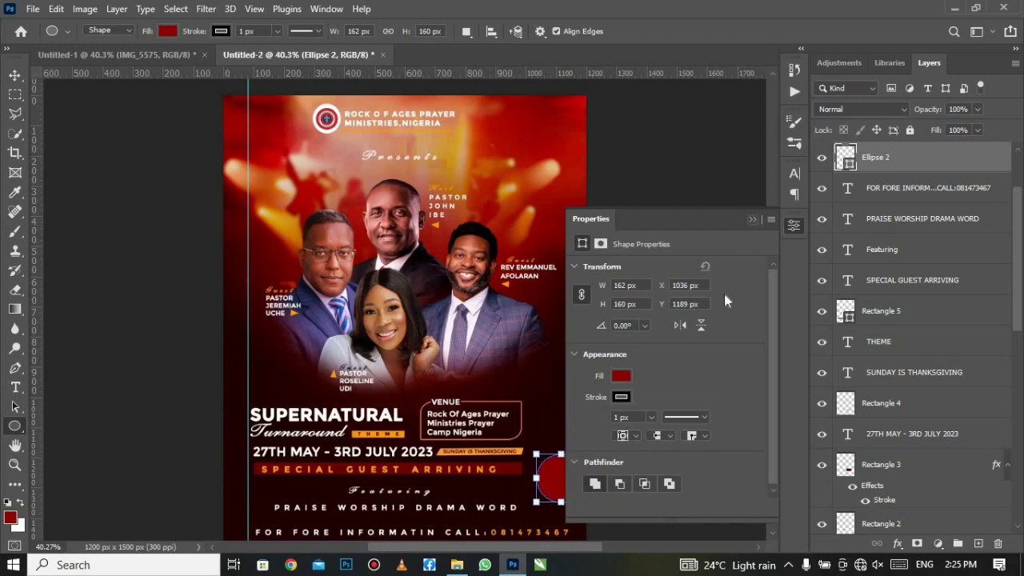
pyautogui.click(652, 417)
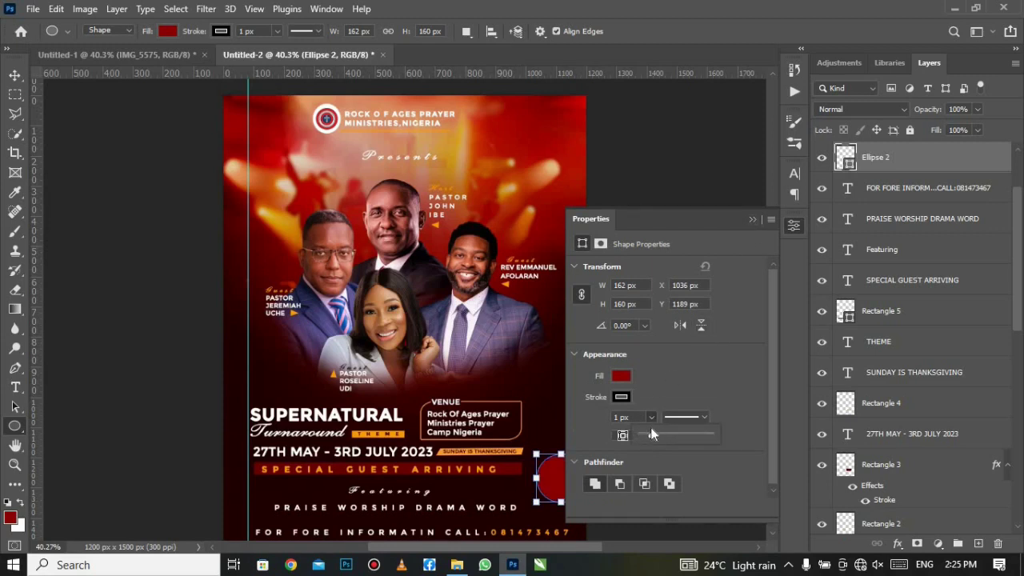
pyautogui.click(753, 219)
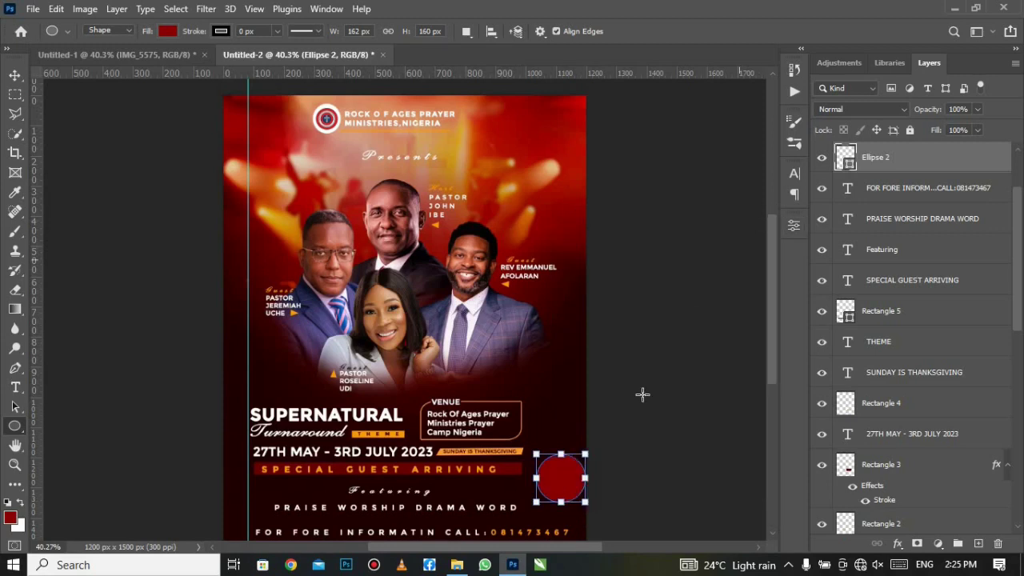
pyautogui.click(15, 74)
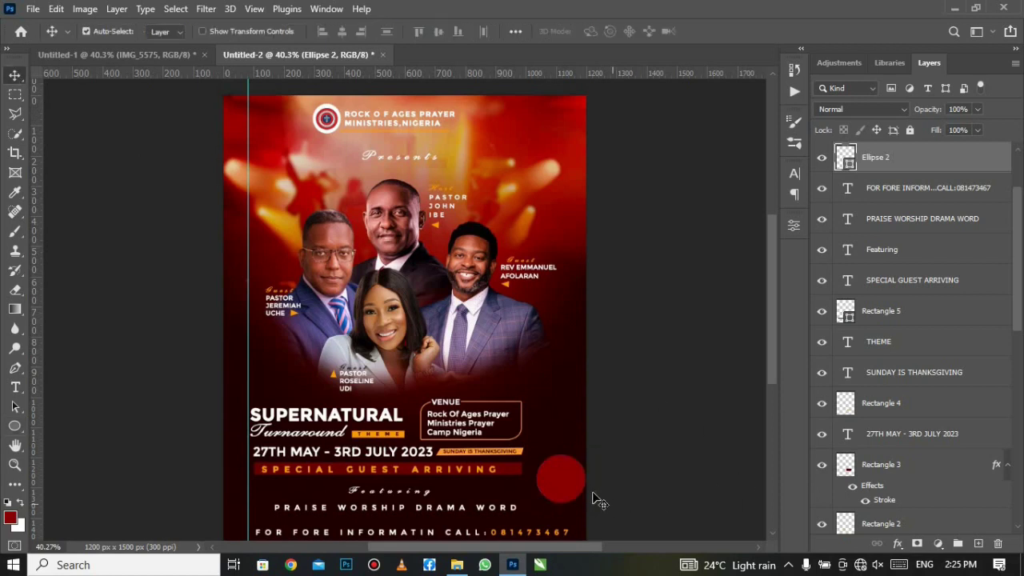
pyautogui.moveTo(567, 485); pyautogui.dragTo(559, 490)
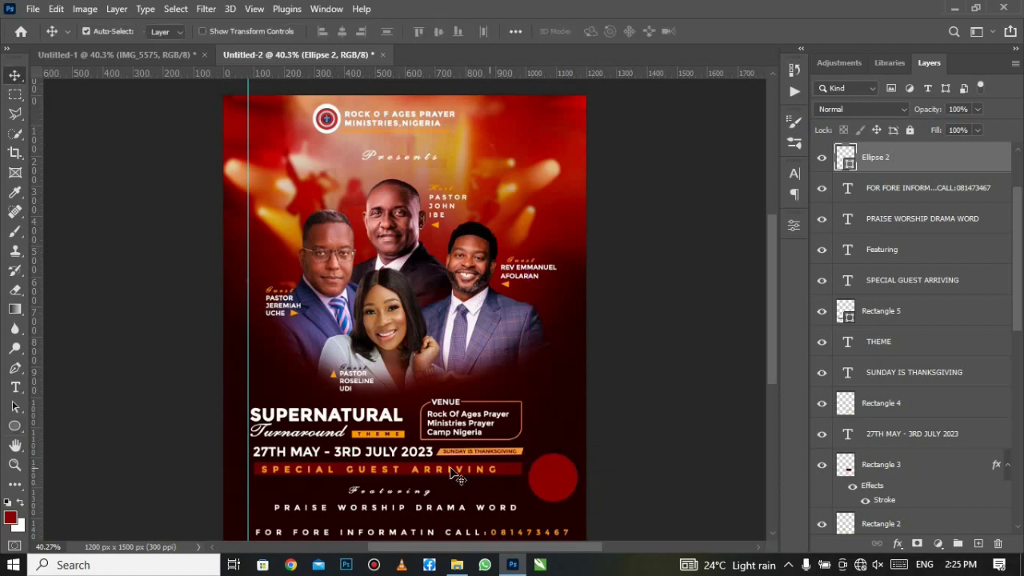
# Step: Draw a small circle above the red circle and fill it dark red
pyautogui.click(15, 426)
pyautogui.moveTo(545, 427); pyautogui.dragTo(558, 438)
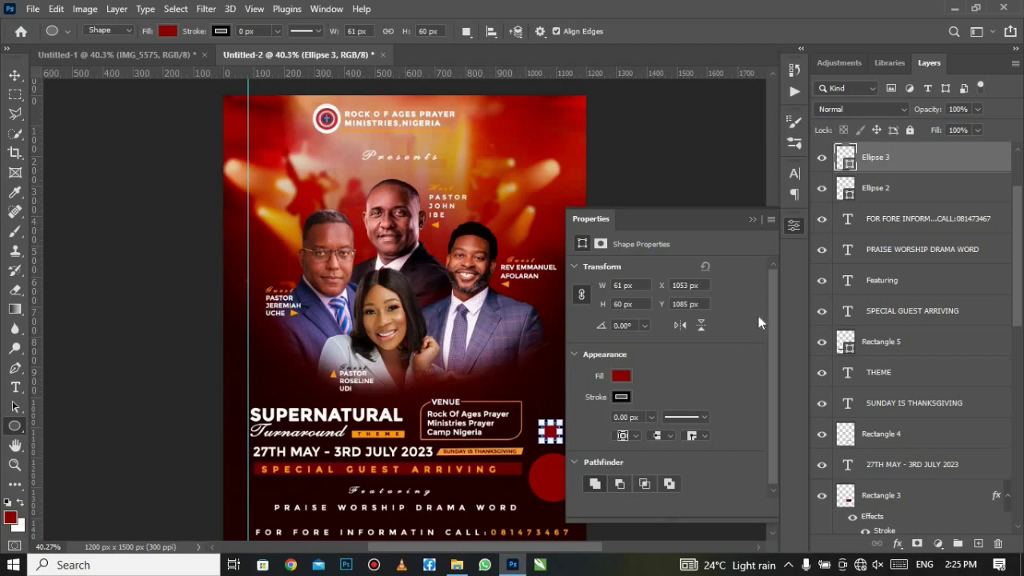
pyautogui.click(751, 221)
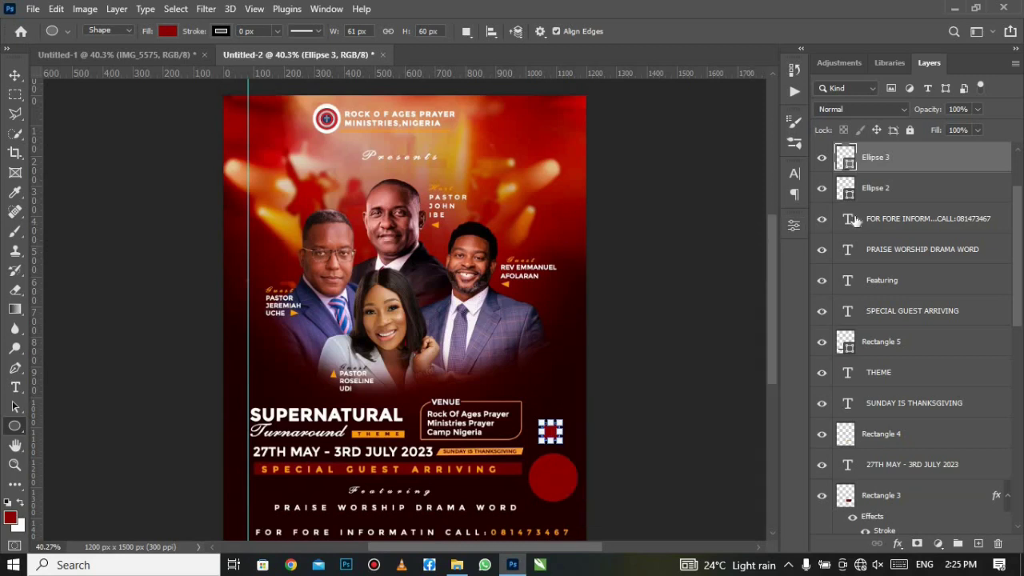
pyautogui.rightClick(896, 158)
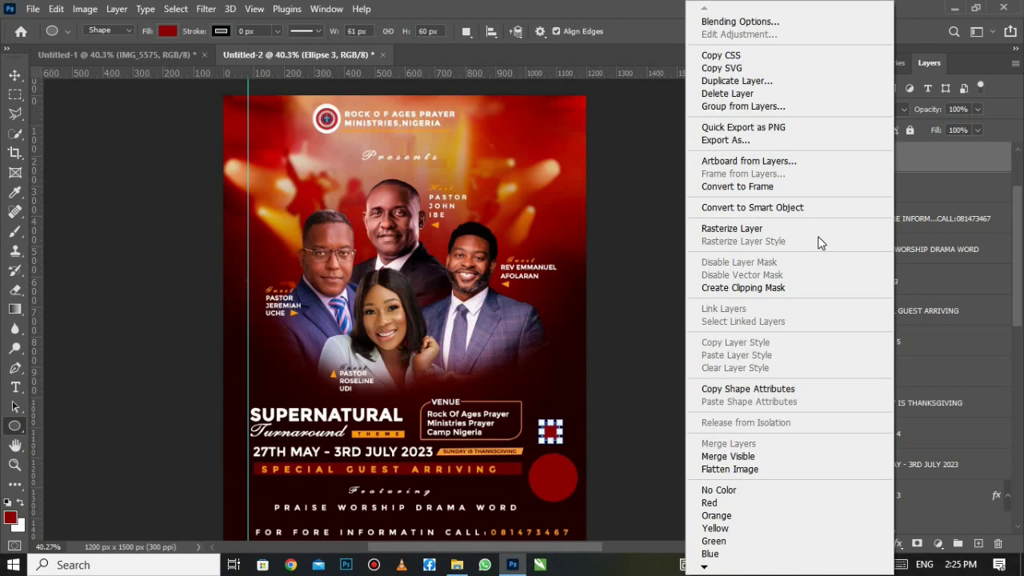
pyautogui.click(917, 172)
pyautogui.click(795, 226)
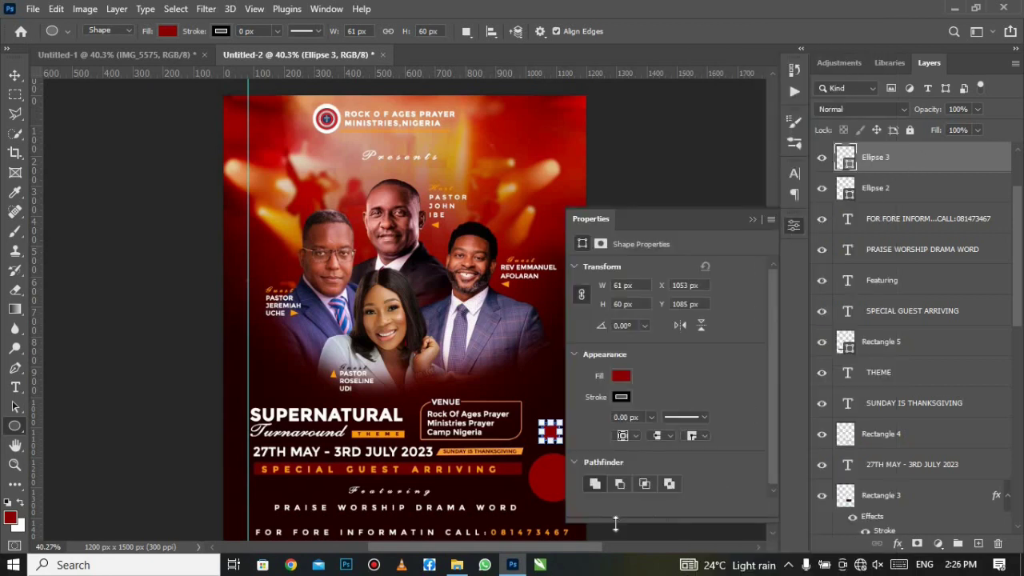
pyautogui.click(621, 376)
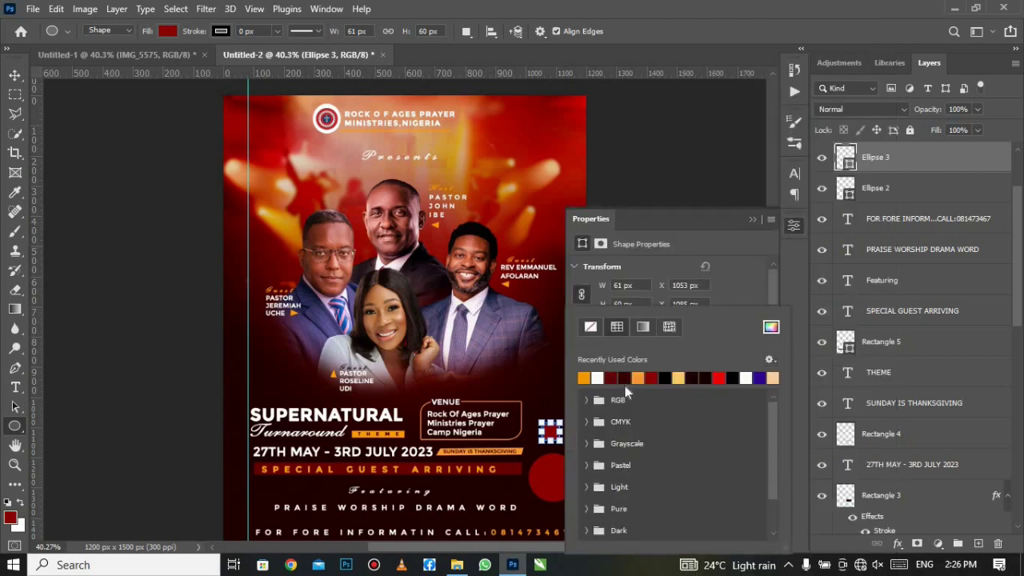
pyautogui.click(620, 377)
pyautogui.click(753, 221)
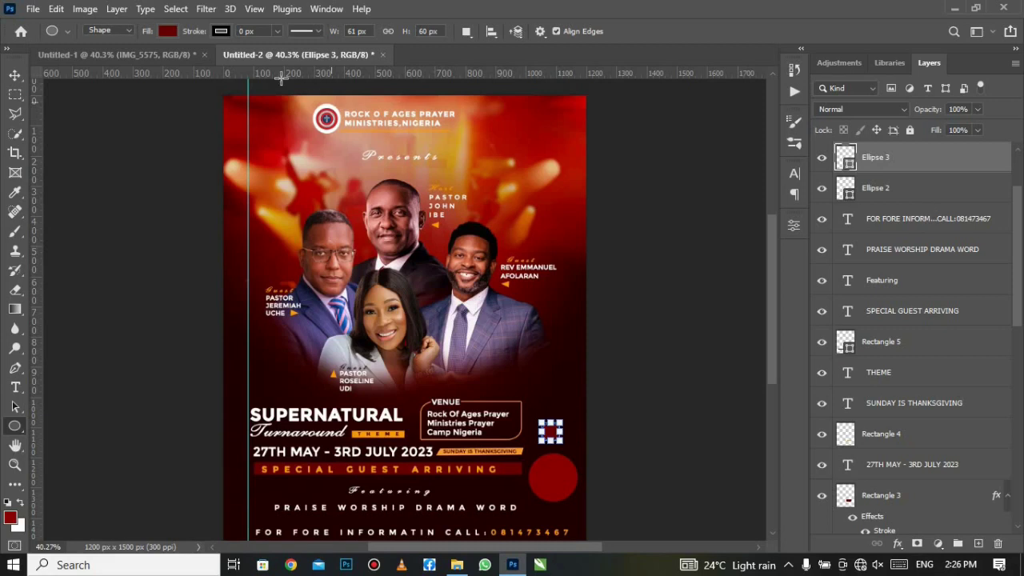
# Step: Place the clock image into the flyer and nudge it slightly right
pyautogui.click(33, 9)
pyautogui.click(160, 316)
pyautogui.press('Return')
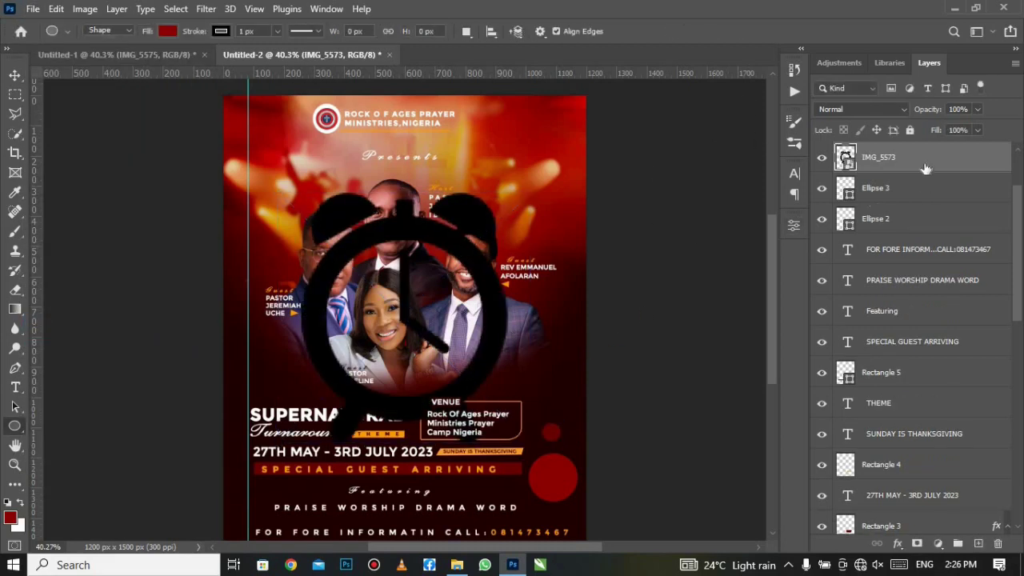
pyautogui.rightClick(933, 162)
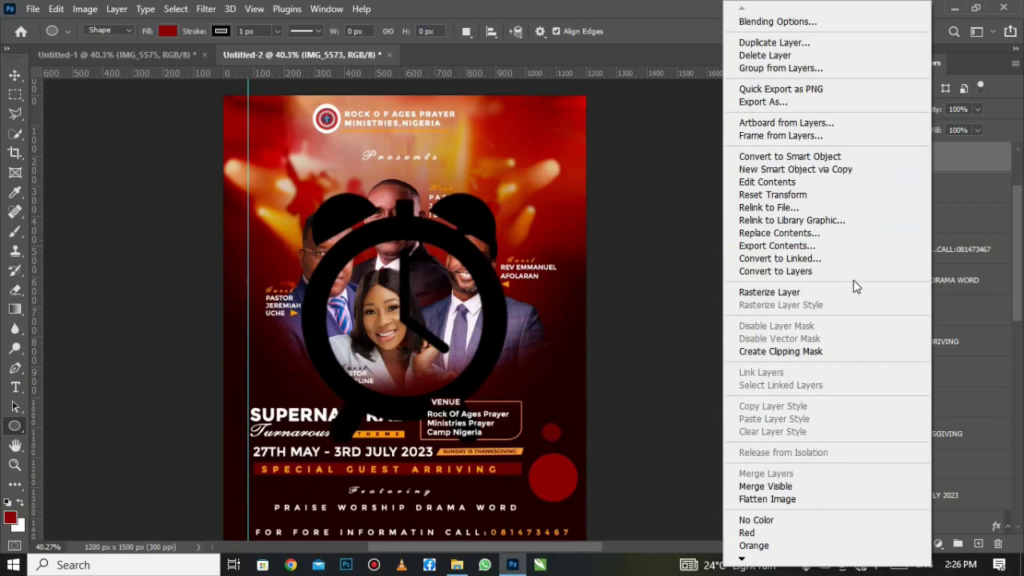
pyautogui.click(831, 272)
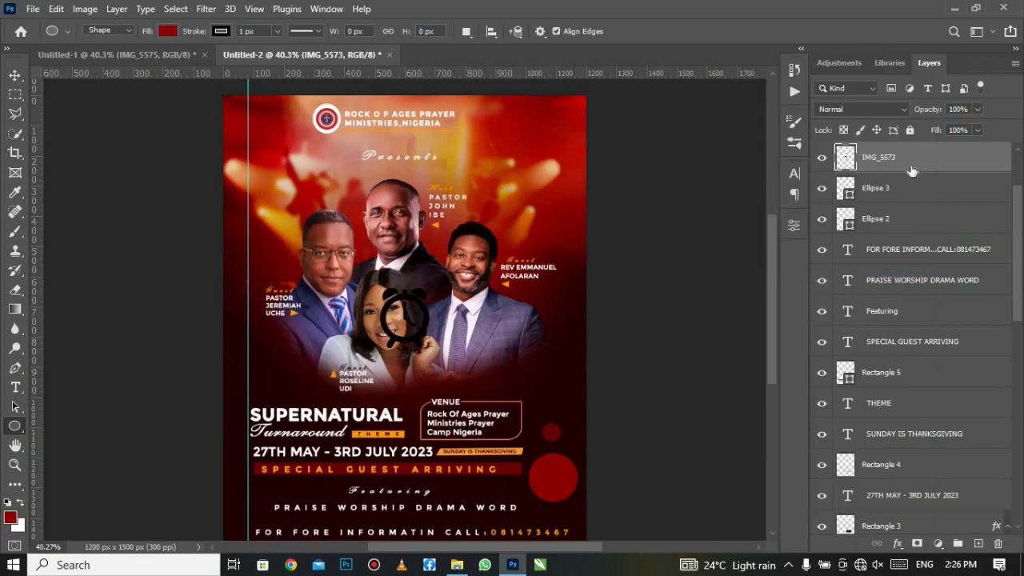
pyautogui.click(14, 74)
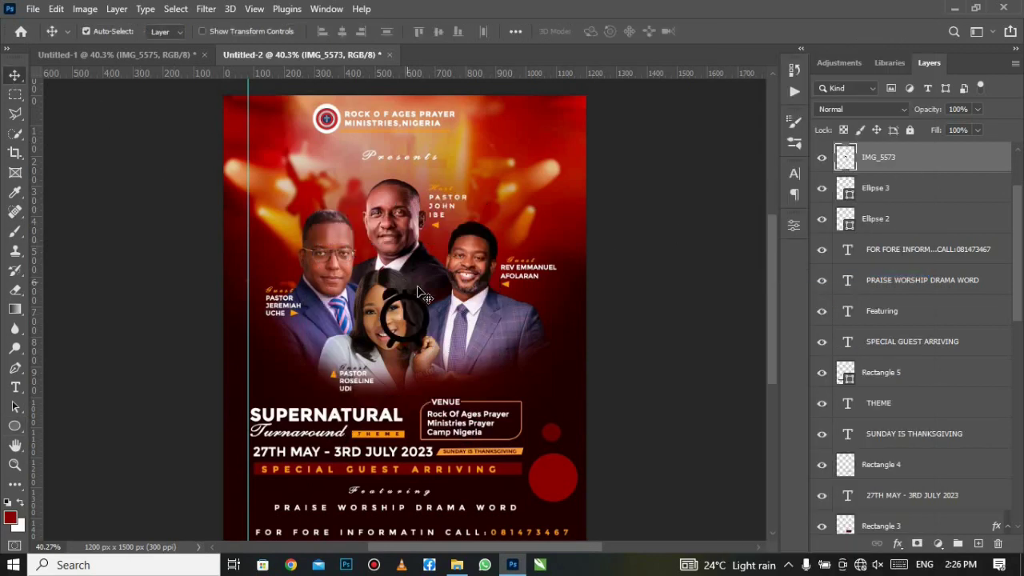
pyautogui.moveTo(422, 299); pyautogui.dragTo(518, 326)
# Step: Add a white Color Overlay to the clock and move it onto the red circle's top edge
pyautogui.click(899, 543)
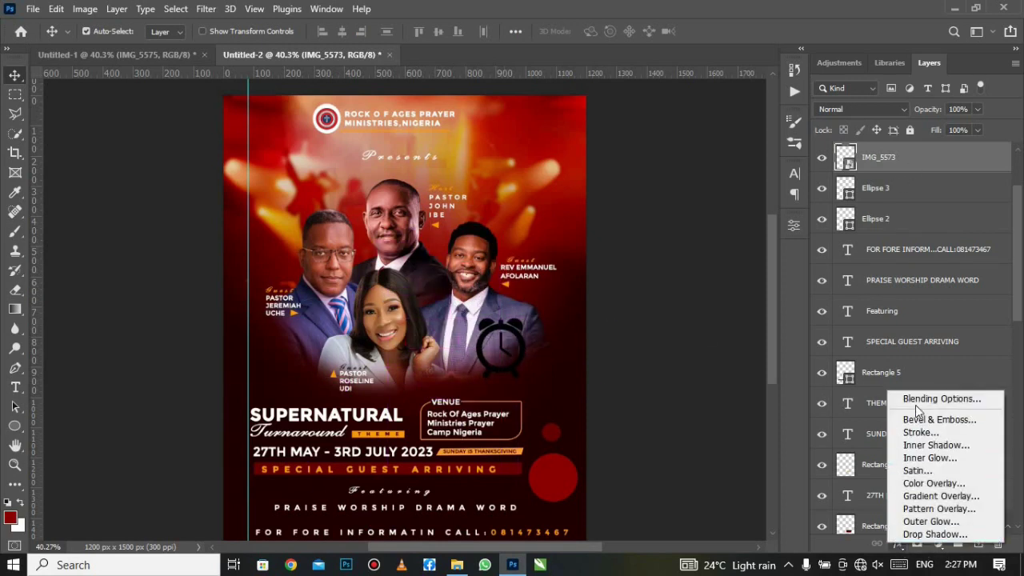
pyautogui.click(912, 400)
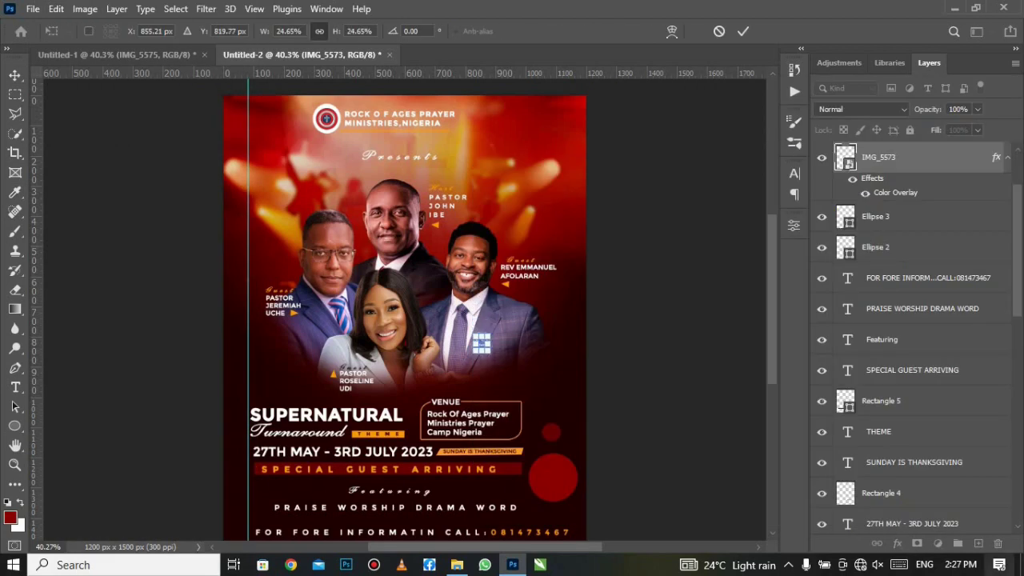
pyautogui.moveTo(559, 444); pyautogui.dragTo(579, 473)
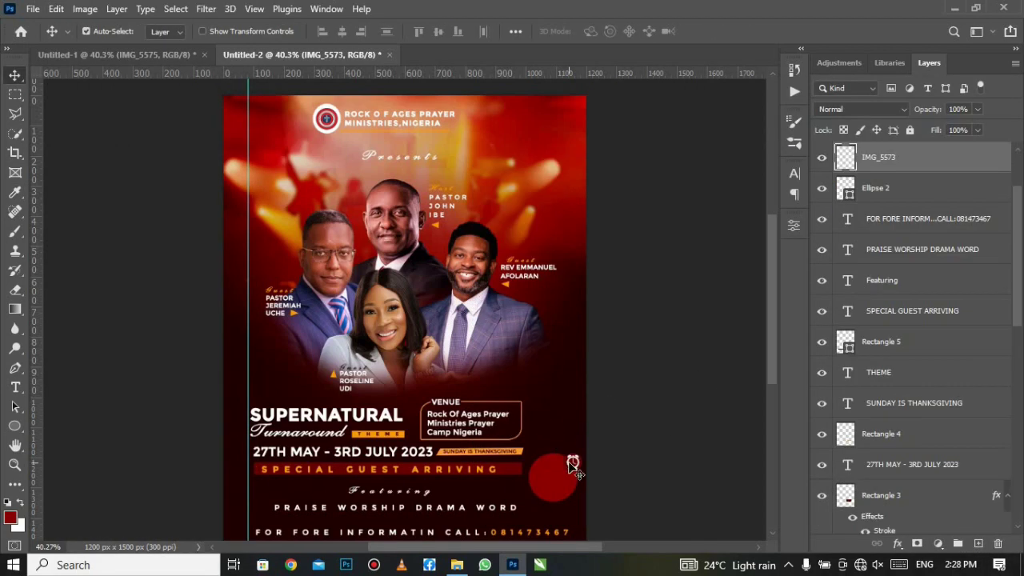
pyautogui.click(459, 472)
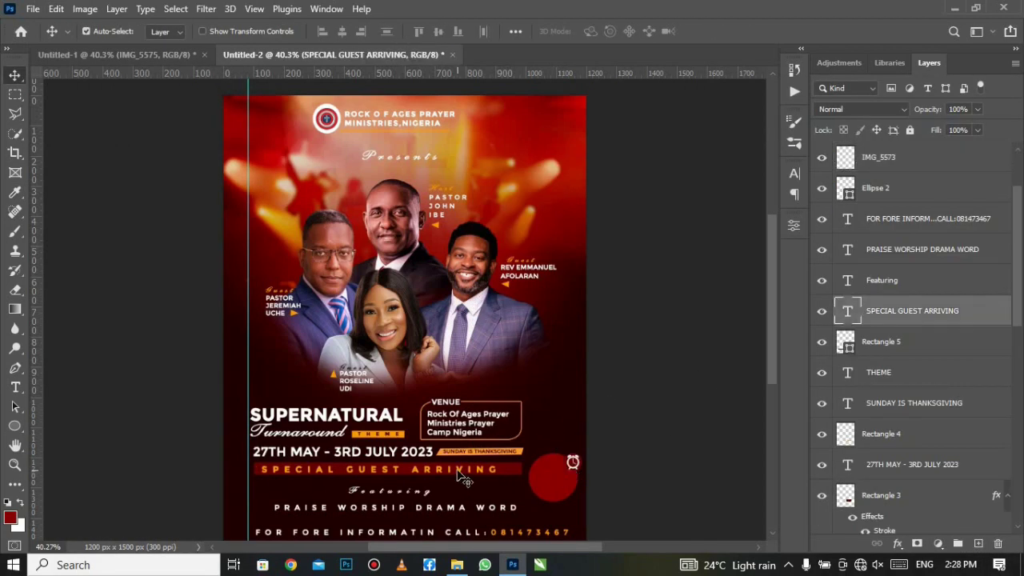
pyautogui.click(505, 475)
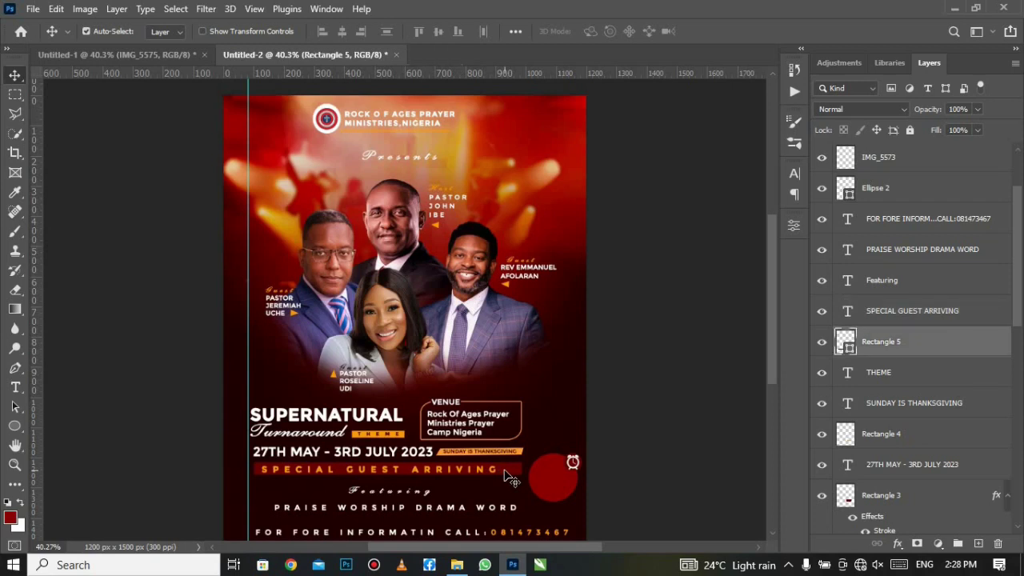
# Step: Merge SPECIAL GUEST ARRIVING with Rectangle 5 and move the banner below the Praise Worship line
pyautogui.rightClick(924, 317)
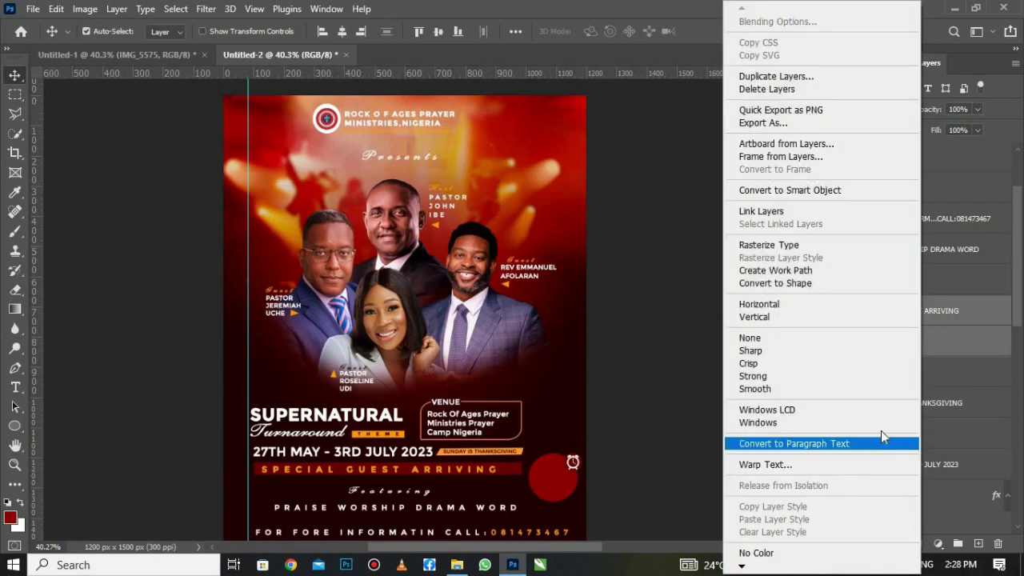
pyautogui.click(945, 412)
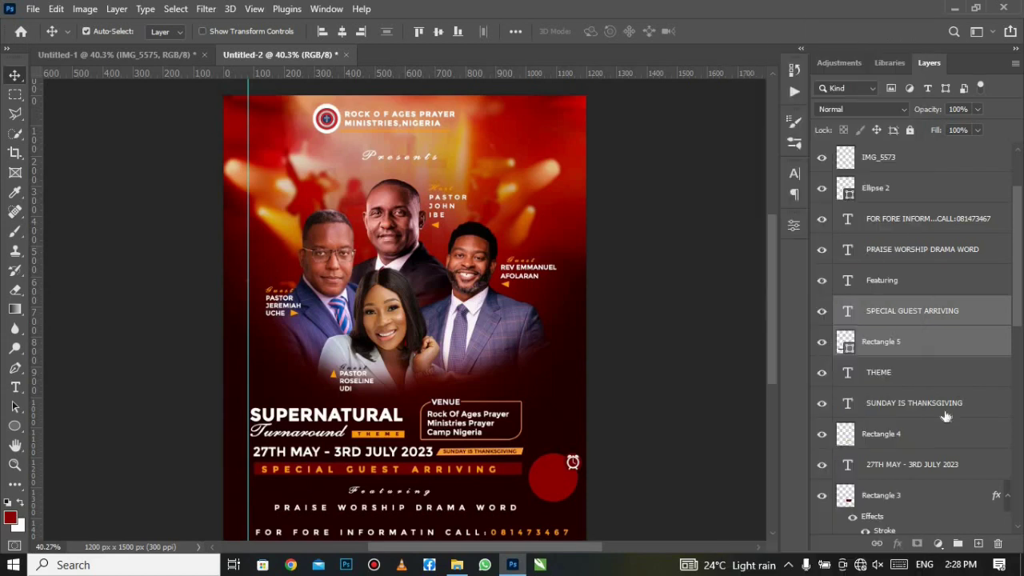
pyautogui.rightClick(940, 342)
pyautogui.click(885, 413)
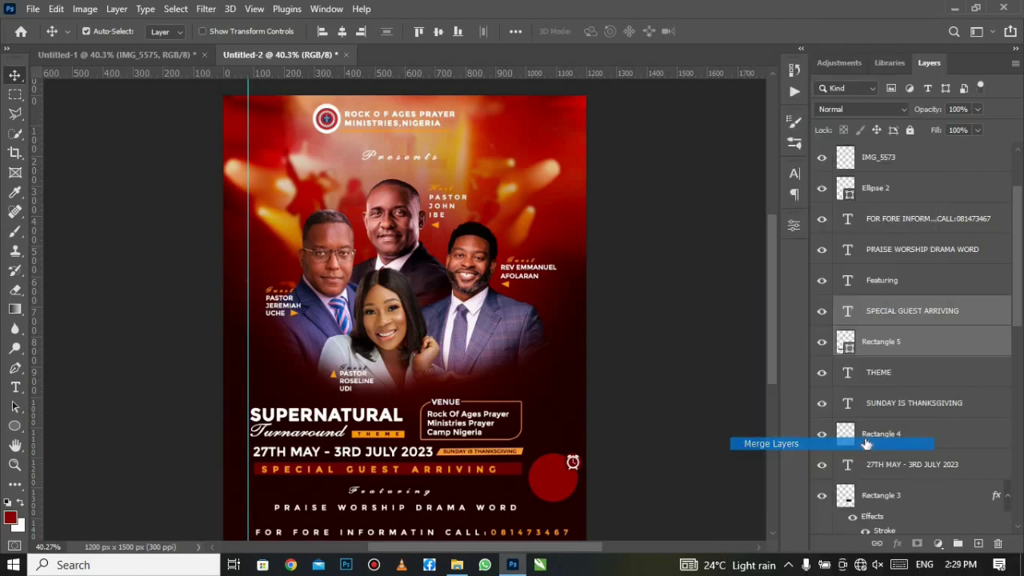
pyautogui.moveTo(503, 471)
pyautogui.mouseDown()
pyautogui.moveTo(406, 524)
pyautogui.moveTo(404, 473)
pyautogui.mouseUp()
pyautogui.moveTo(404, 512)
pyautogui.mouseDown()
pyautogui.moveTo(404, 497)
pyautogui.moveTo(408, 511)
pyautogui.mouseUp()
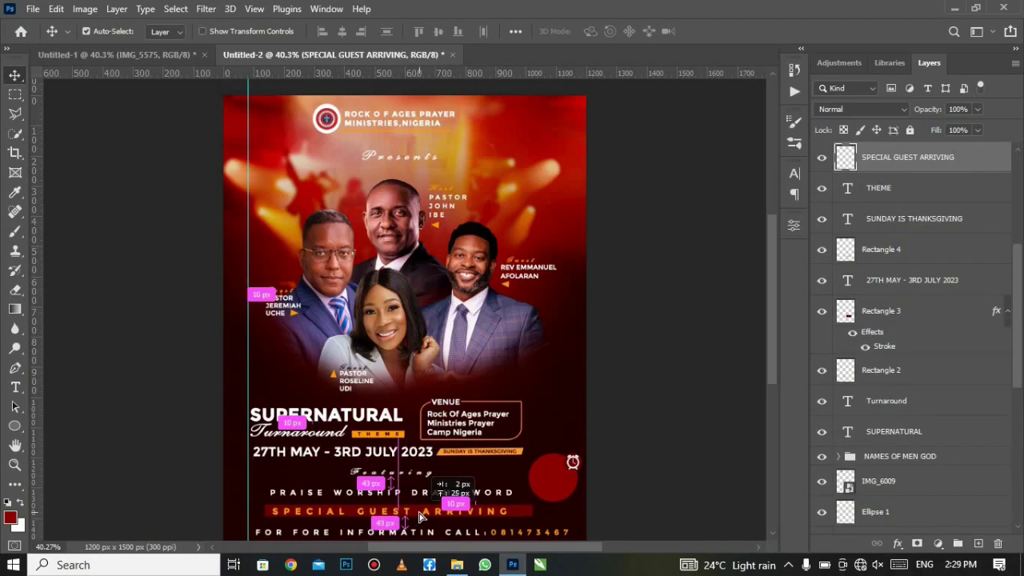
# Step: Widen the Praise Worship Drama Word letter spacing and shrink the contact line to 4 pt
pyautogui.click(392, 492)
pyautogui.click(795, 178)
pyautogui.moveTo(715, 229)
pyautogui.mouseDown()
pyautogui.moveTo(760, 230)
pyautogui.moveTo(710, 230)
pyautogui.moveTo(725, 230)
pyautogui.mouseUp()
pyautogui.click(390, 473)
pyautogui.click(391, 533)
pyautogui.click(795, 173)
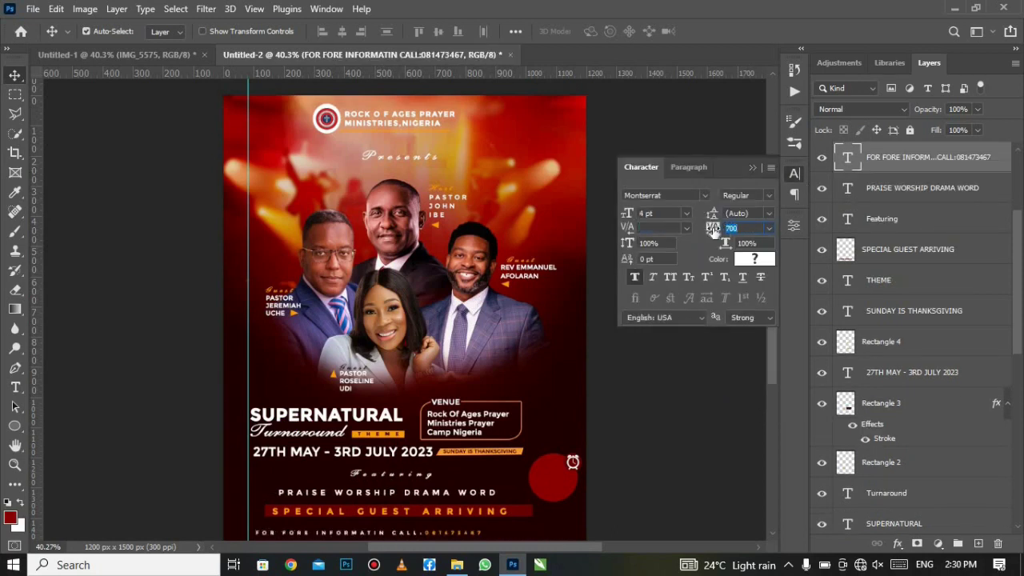
pyautogui.click(752, 167)
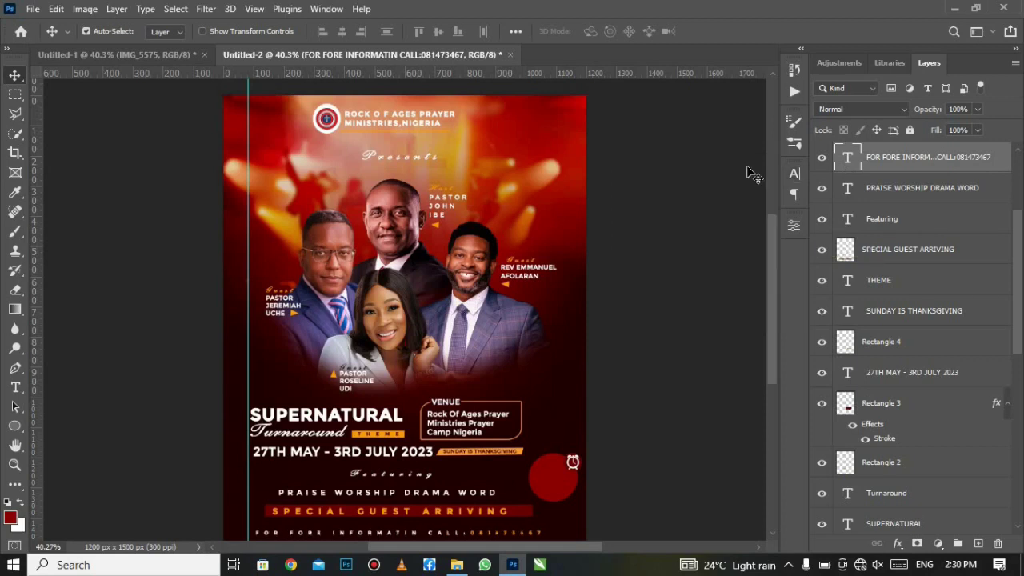
pyautogui.click(15, 387)
# Step: Type '8:00PM 10:00AM' in white inside the red circle
pyautogui.click(72, 386)
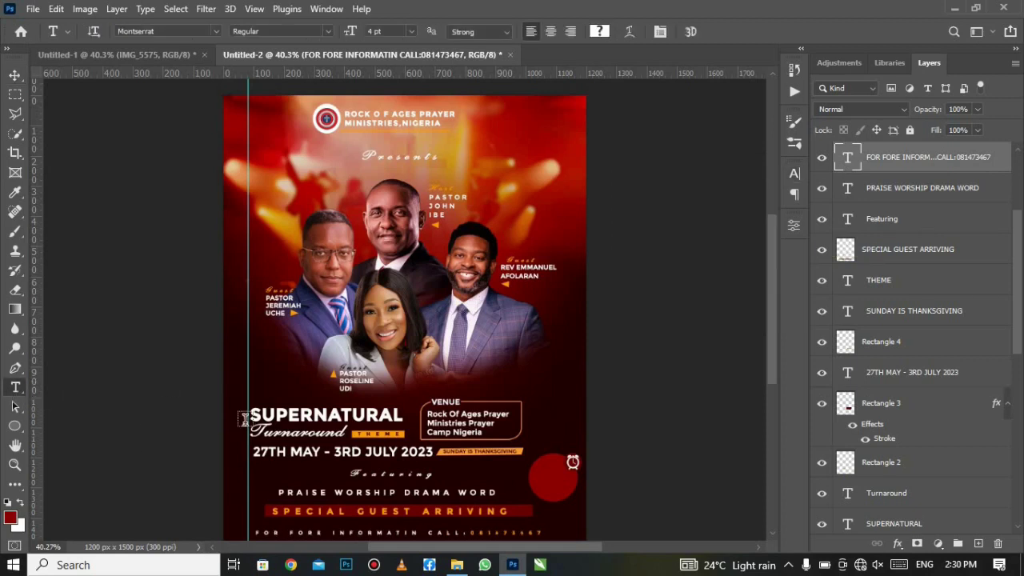
pyautogui.click(522, 474)
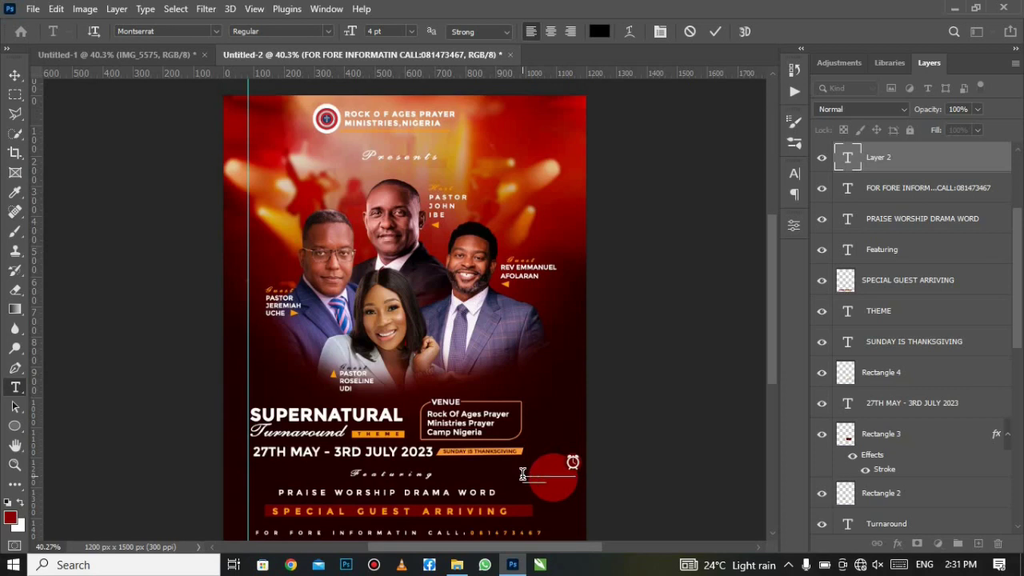
pyautogui.write('8:00PM 10:00AM')
pyautogui.hotkey('ctrl', 'a')
pyautogui.click(599, 31)
pyautogui.click(633, 131)
pyautogui.click(971, 107)
pyautogui.click(717, 32)
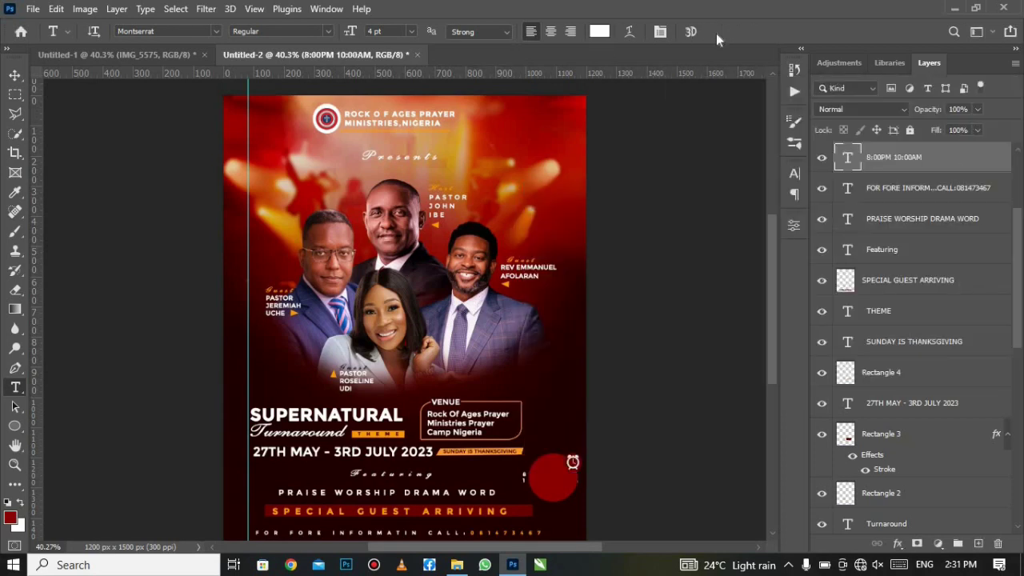
# Step: Set the time text to 10 pt with 0 tracking and shift it slightly right
pyautogui.click(794, 173)
pyautogui.click(686, 213)
pyautogui.click(665, 268)
pyautogui.click(769, 228)
pyautogui.click(748, 311)
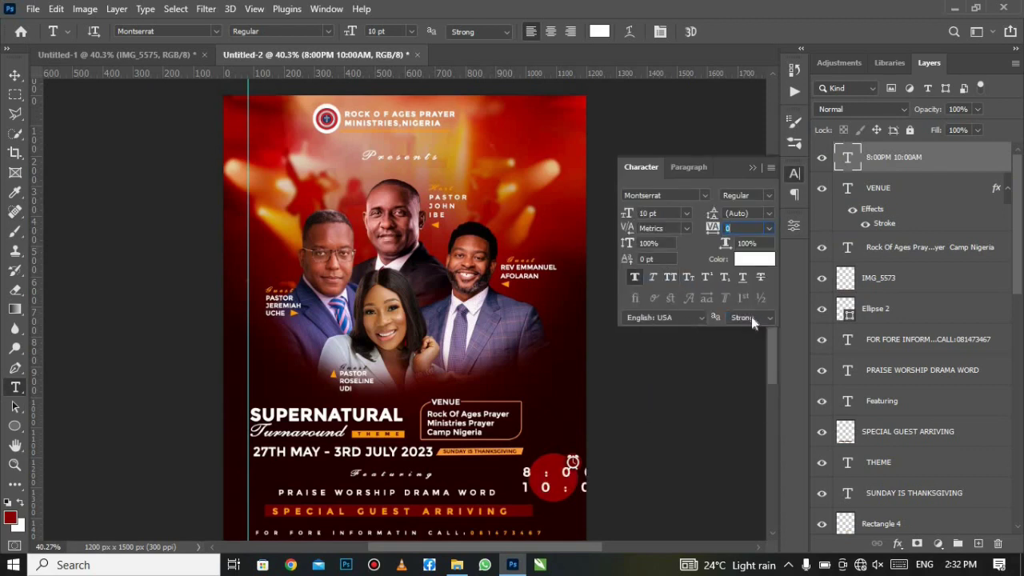
pyautogui.press('Return')
pyautogui.click(794, 173)
pyautogui.press('v')
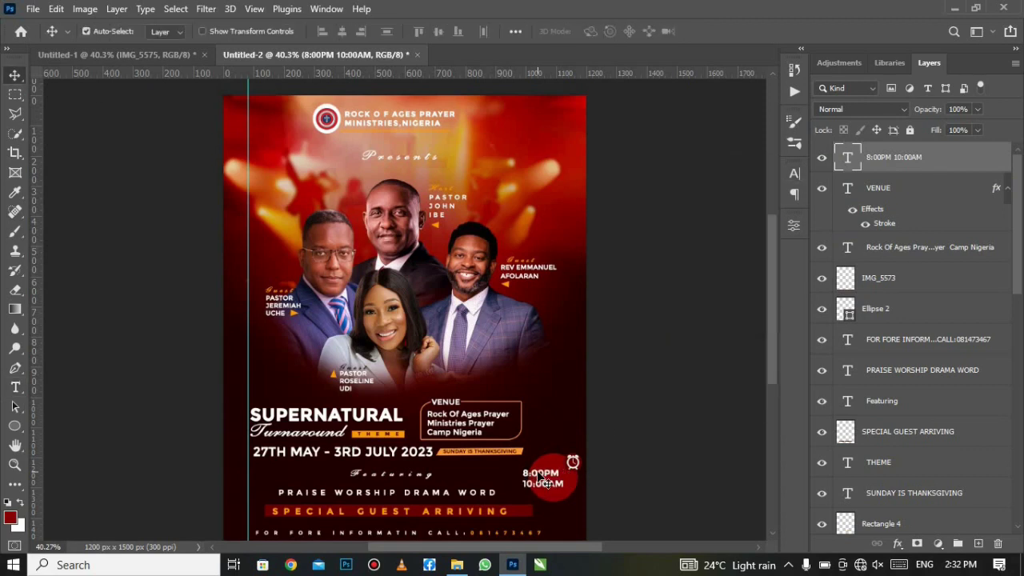
pyautogui.moveTo(544, 480); pyautogui.dragTo(555, 482)
pyautogui.click(840, 281)
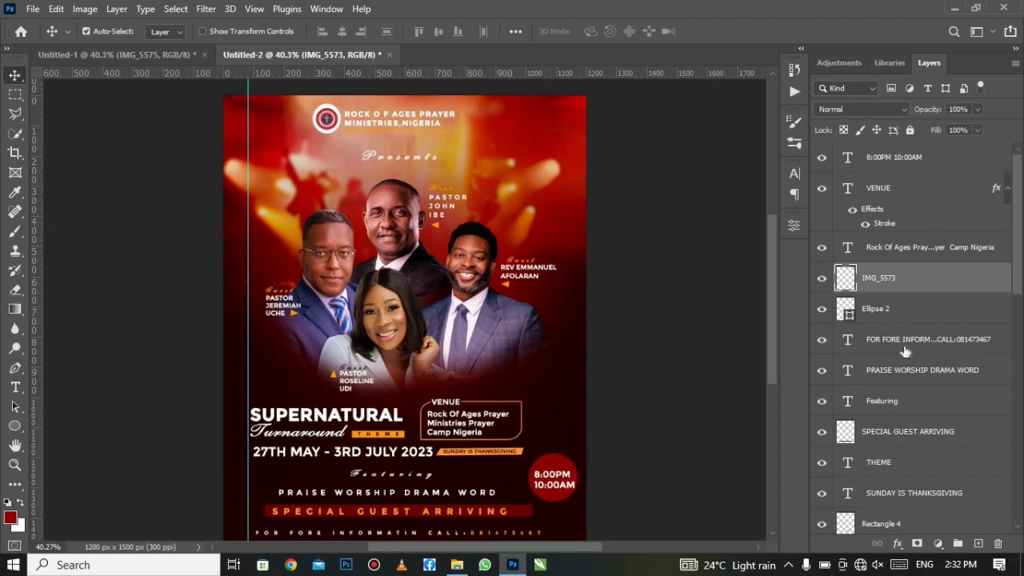
# Step: Give the IMG_5573 clock a 10 px outside stroke in dark red sampled from the flyer
pyautogui.click(898, 544)
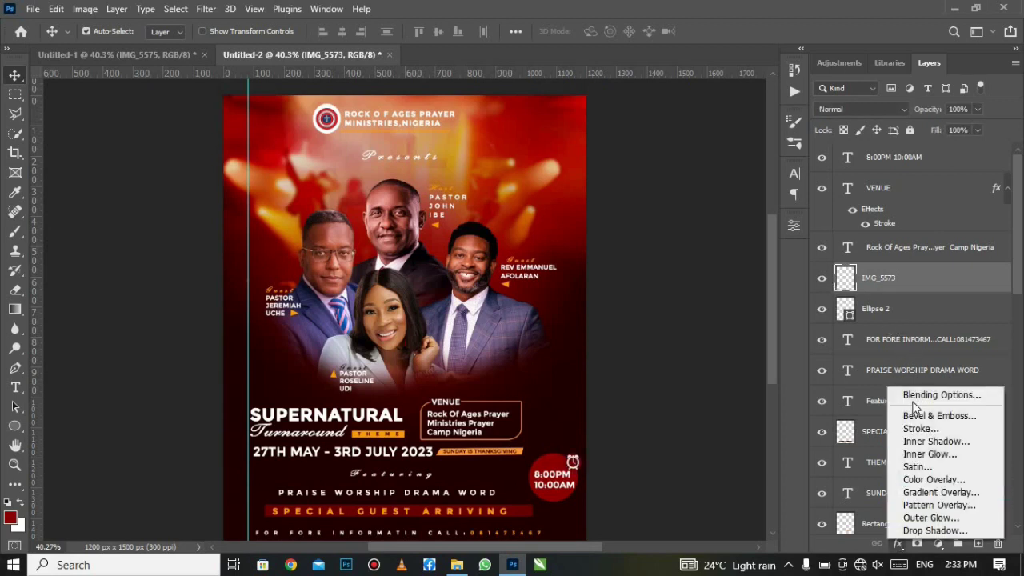
pyautogui.click(917, 408)
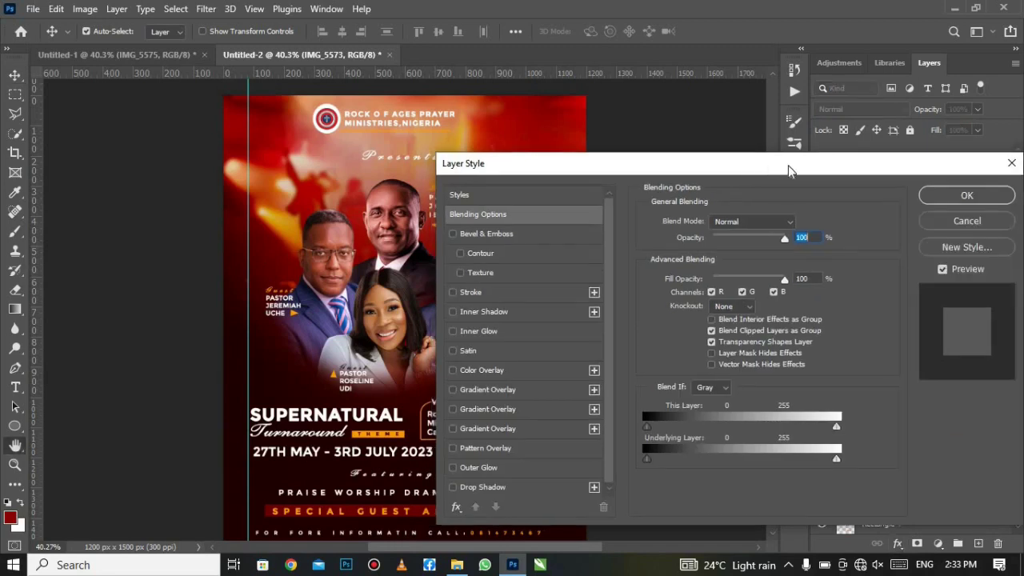
pyautogui.click(560, 296)
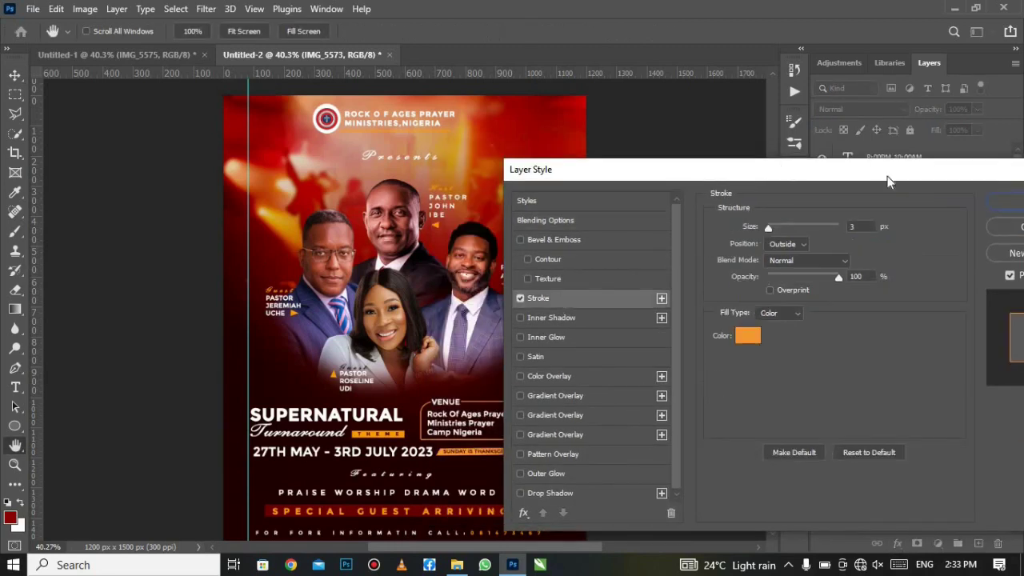
pyautogui.moveTo(770, 228); pyautogui.dragTo(779, 231)
pyautogui.moveTo(745, 178); pyautogui.dragTo(832, 181)
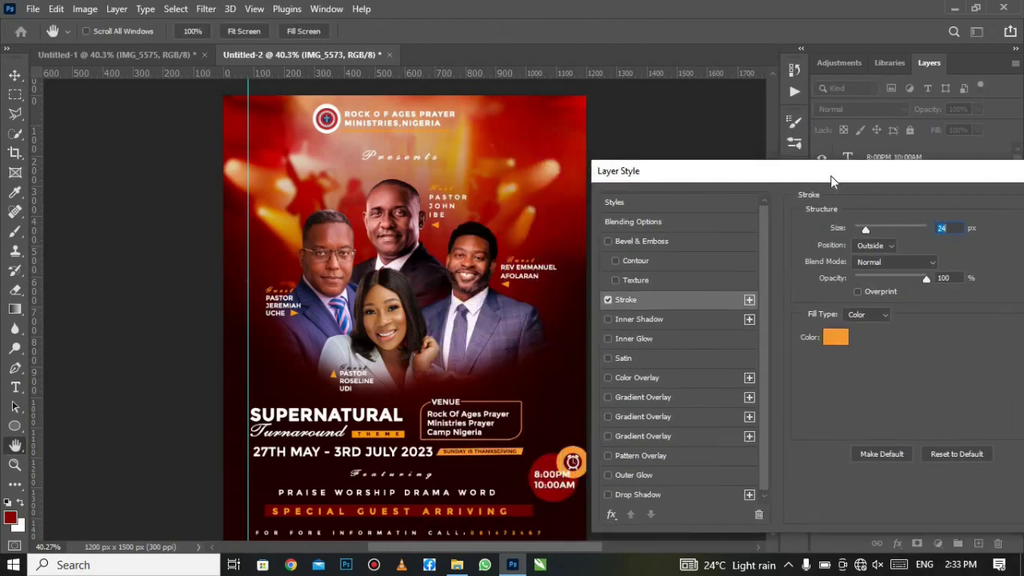
pyautogui.click(832, 336)
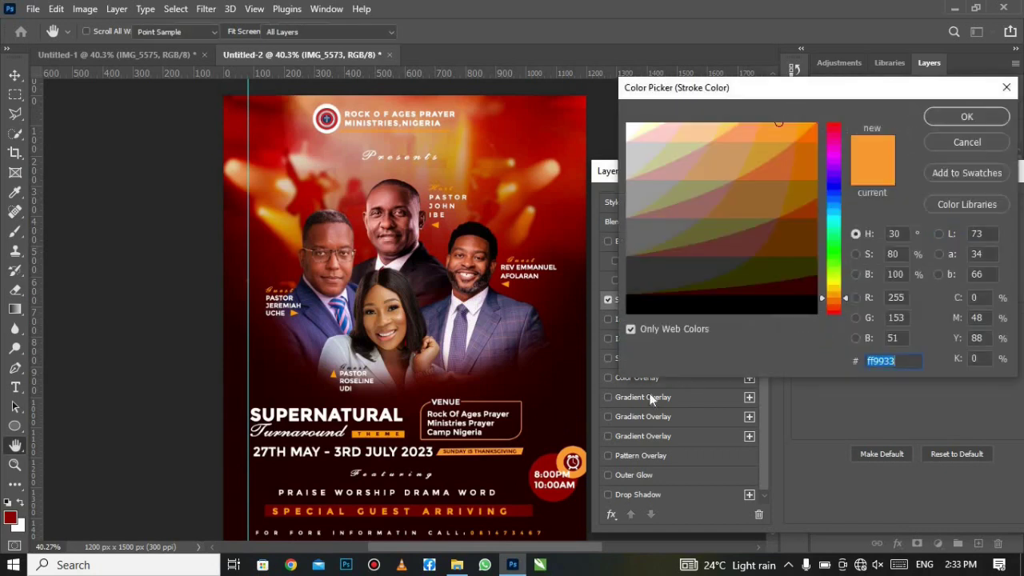
pyautogui.click(561, 422)
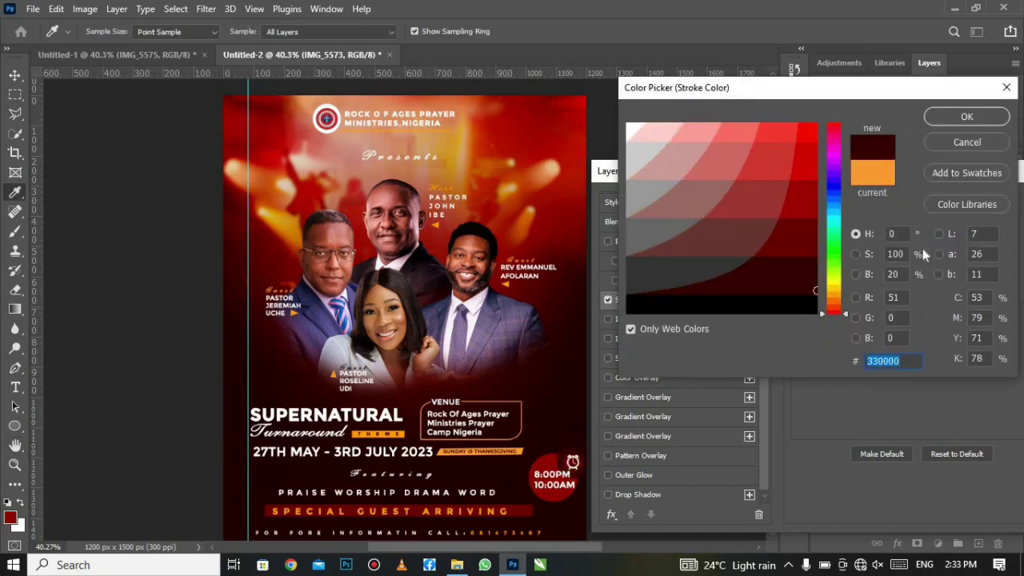
pyautogui.click(958, 118)
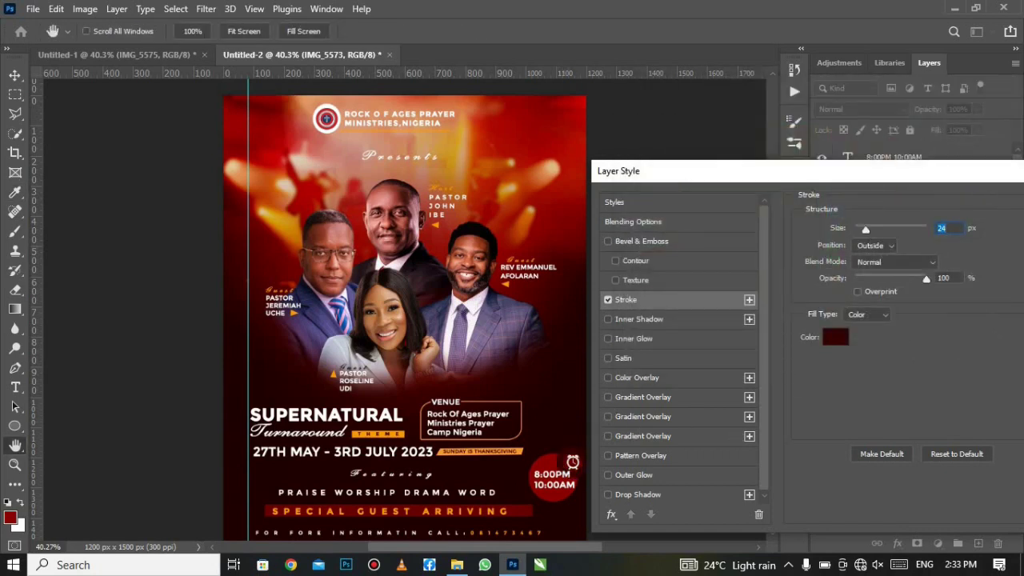
pyautogui.press('Down')
pyautogui.press('Down')
pyautogui.press('Down')
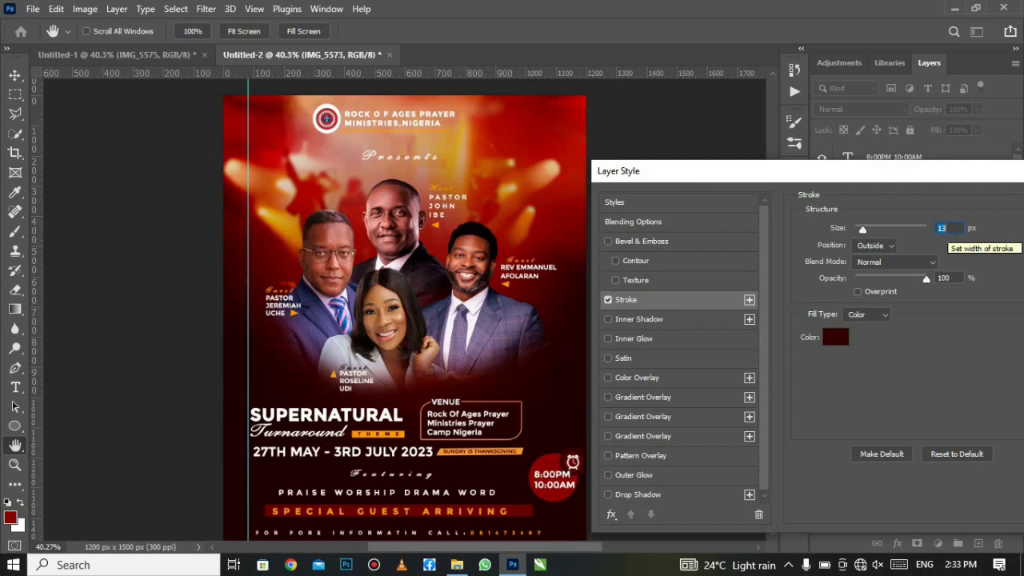
pyautogui.press('Down')
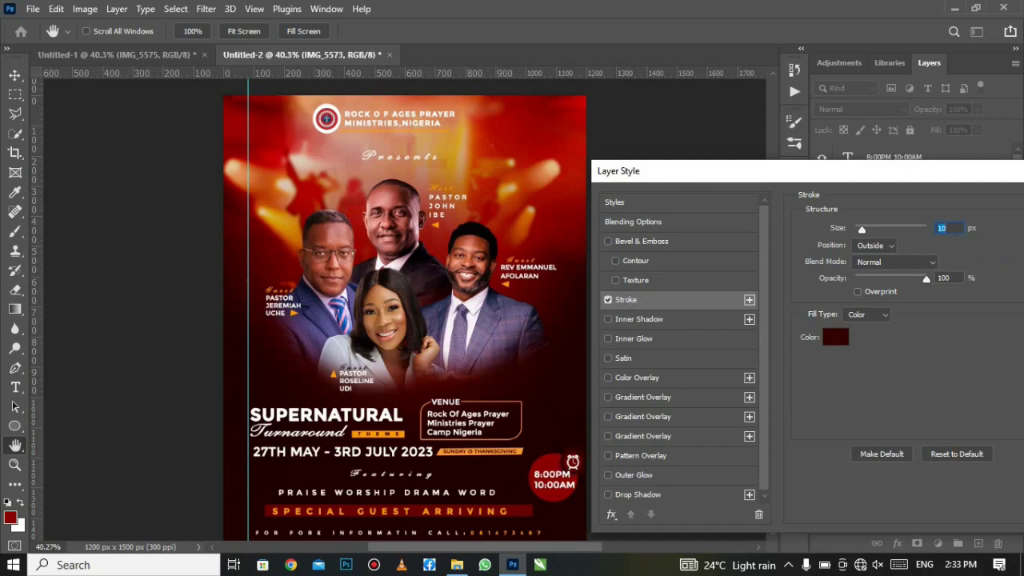
pyautogui.moveTo(953, 180); pyautogui.dragTo(869, 169)
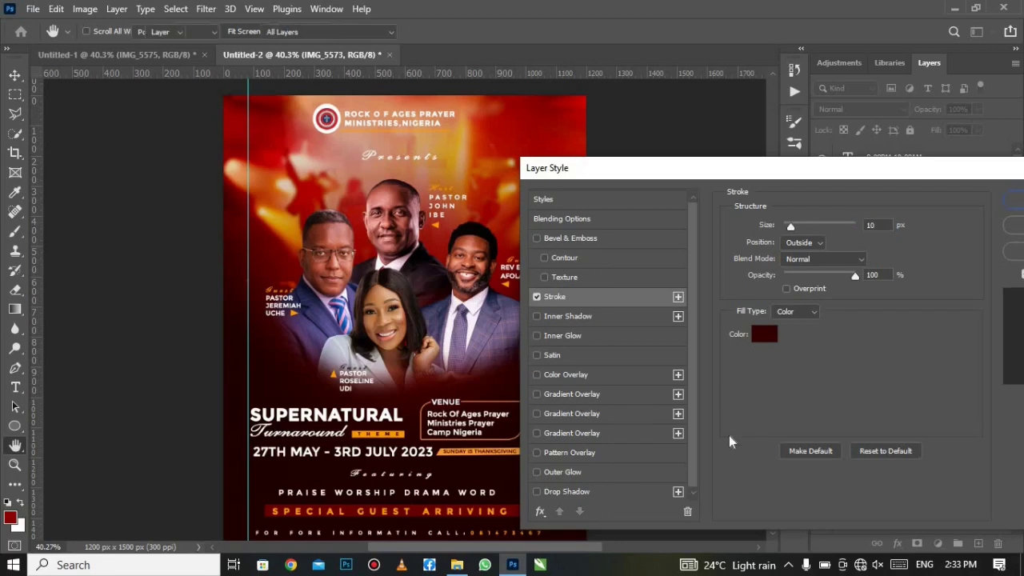
pyautogui.press('Return')
pyautogui.click(565, 482)
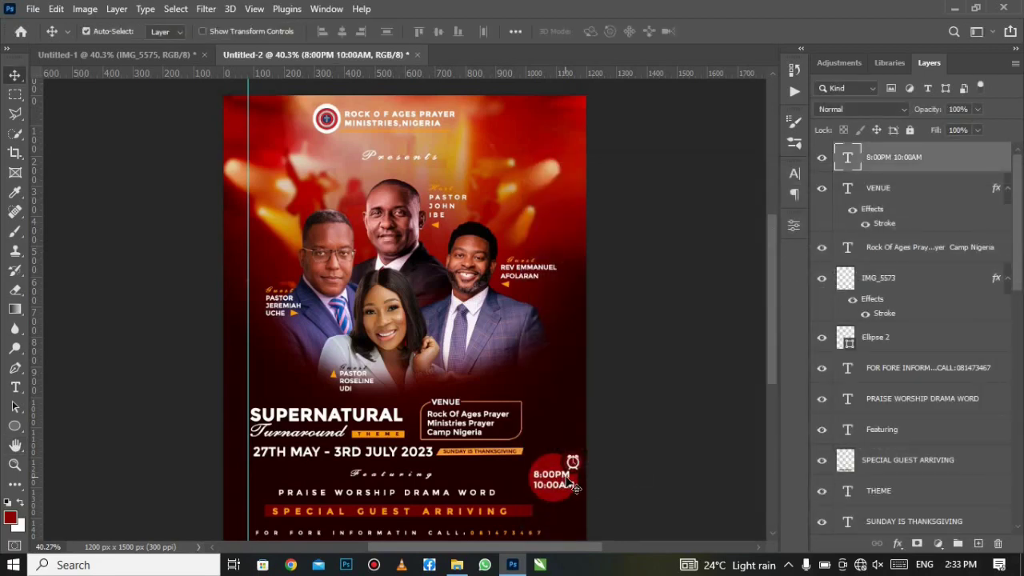
# Step: Nudge the contact line slightly left and drag the vertical guide off the page
pyautogui.click(573, 464)
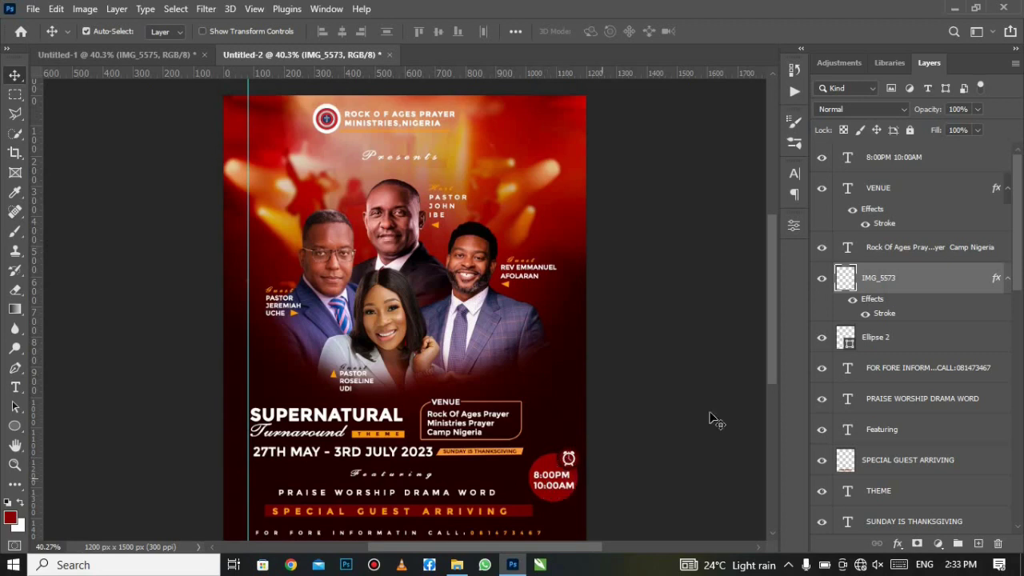
pyautogui.click(504, 542)
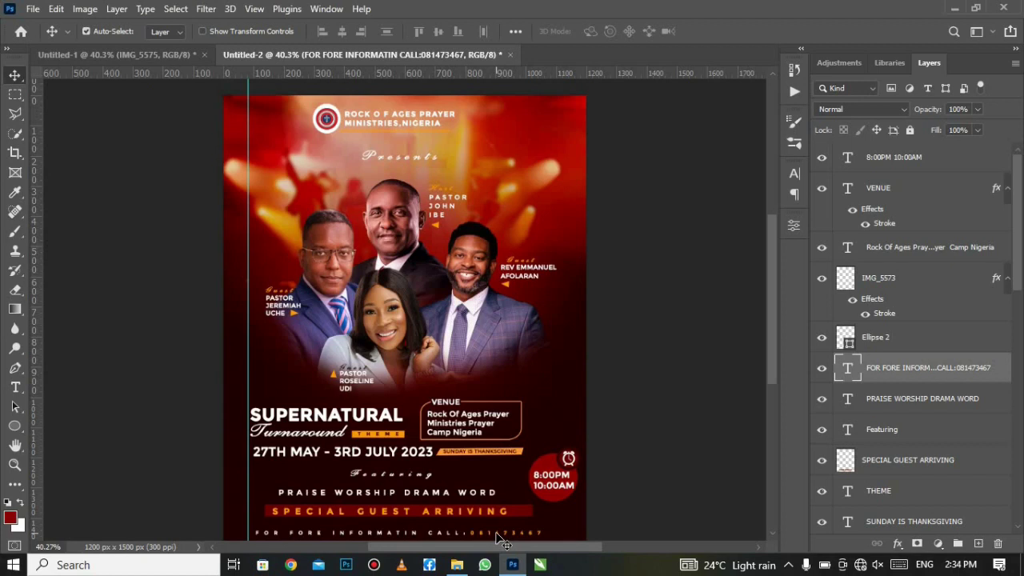
pyautogui.press('Left')
pyautogui.press('Left')
pyautogui.press('Left')
pyautogui.press('Left')
pyautogui.press('Left')
pyautogui.press('Left')
pyautogui.press('Left')
pyautogui.press('Left')
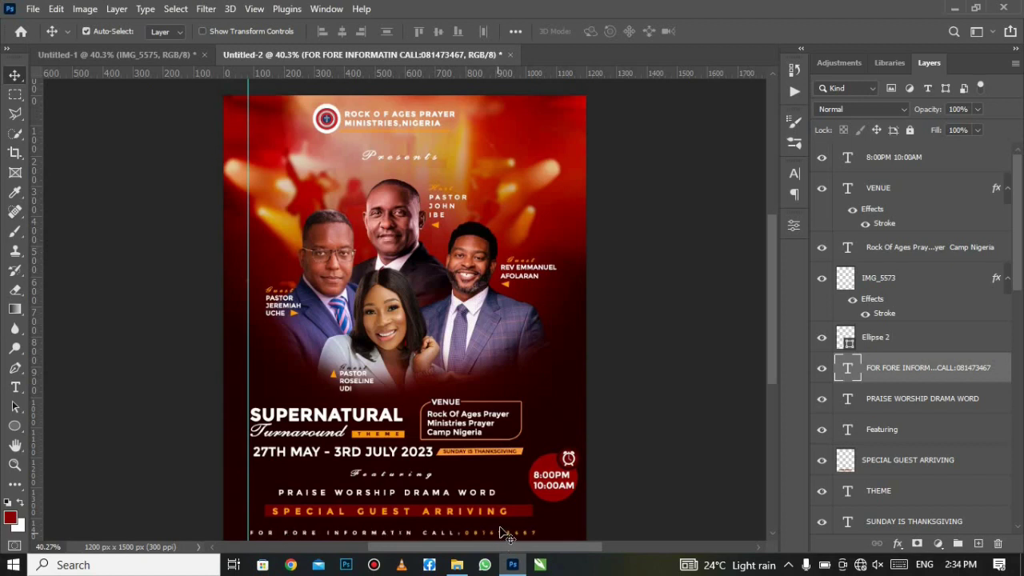
pyautogui.moveTo(250, 295); pyautogui.dragTo(33, 337)
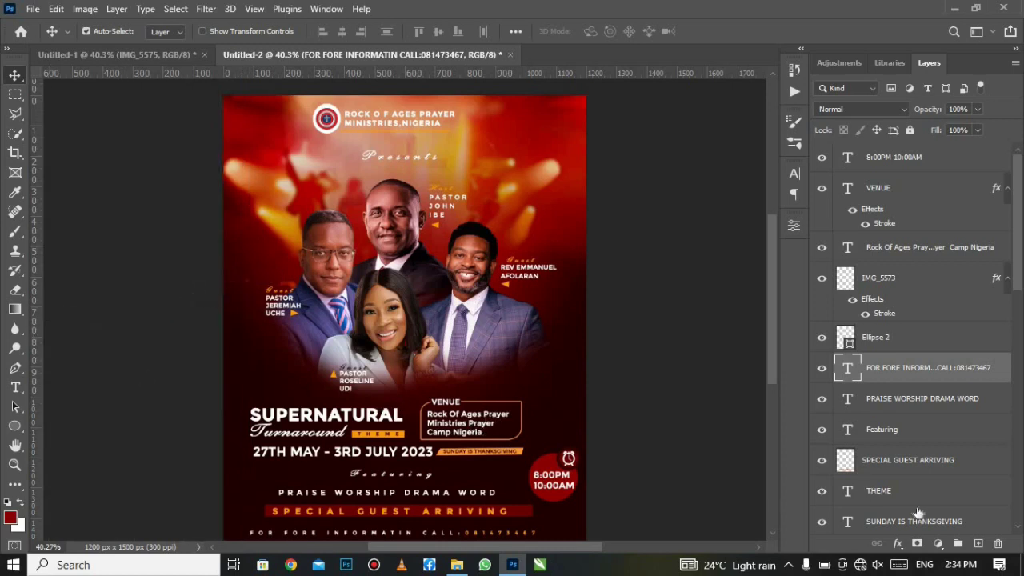
# Step: Group all layers from 8:00PM 10:00AM down to SUPERNATURAL
pyautogui.scroll(-5, 922, 514)
pyautogui.scroll(-4, 913, 480)
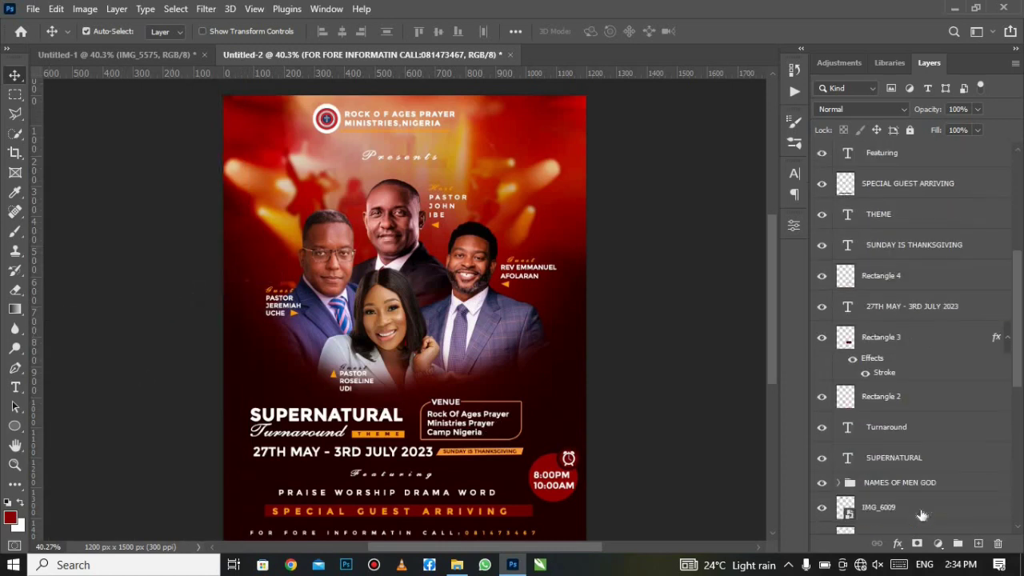
pyautogui.scroll(-1, 905, 454)
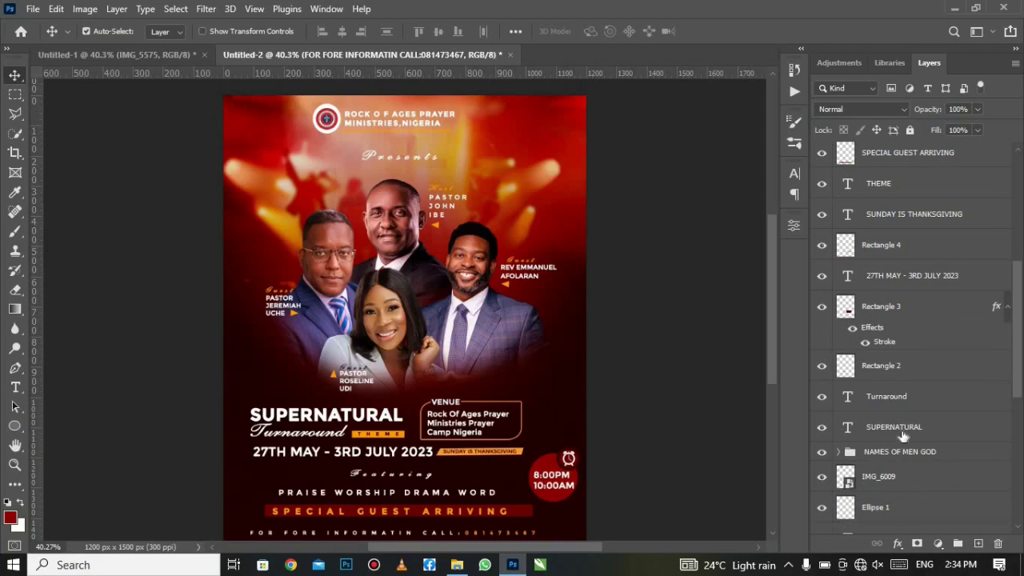
pyautogui.click(904, 429)
pyautogui.scroll(5, 903, 433)
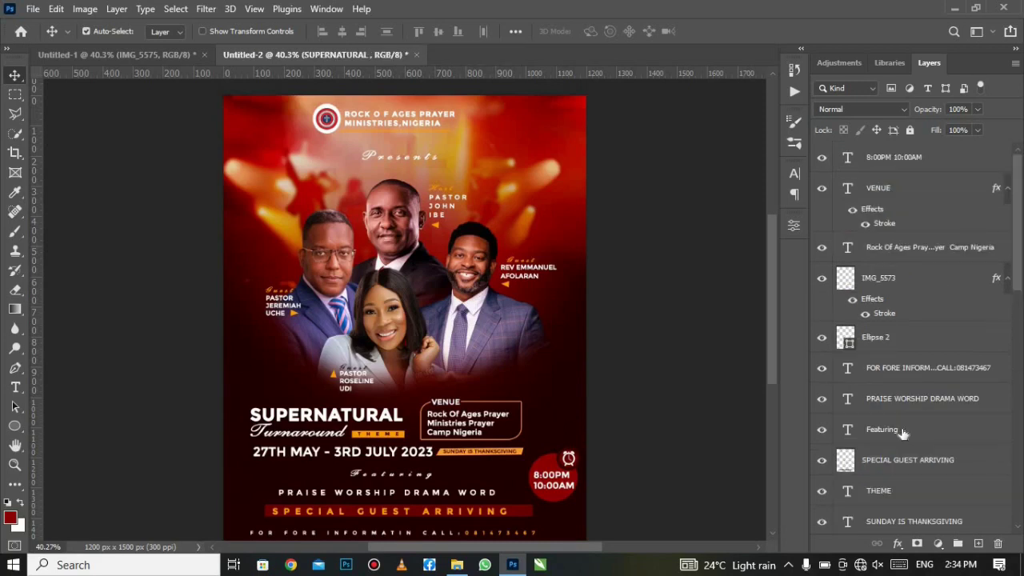
pyautogui.keyDown('shift'); pyautogui.click(905, 160); pyautogui.keyUp('shift')
pyautogui.click(958, 545)
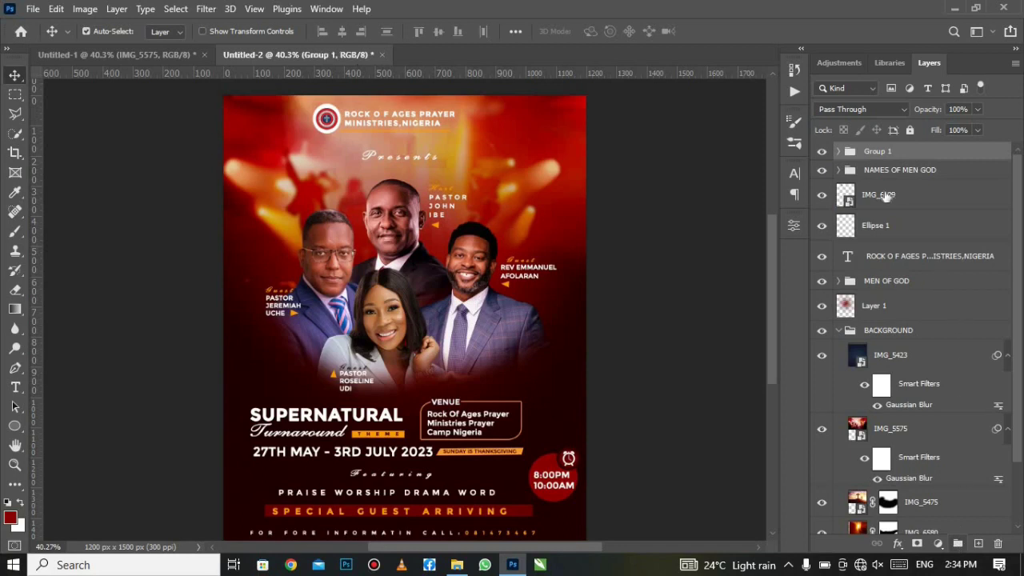
# Step: Move the church name into Group 1 and IMG_6009 into NAMES OF MEN GOD; rename Group 1 FYER CONTENT
pyautogui.click(838, 170)
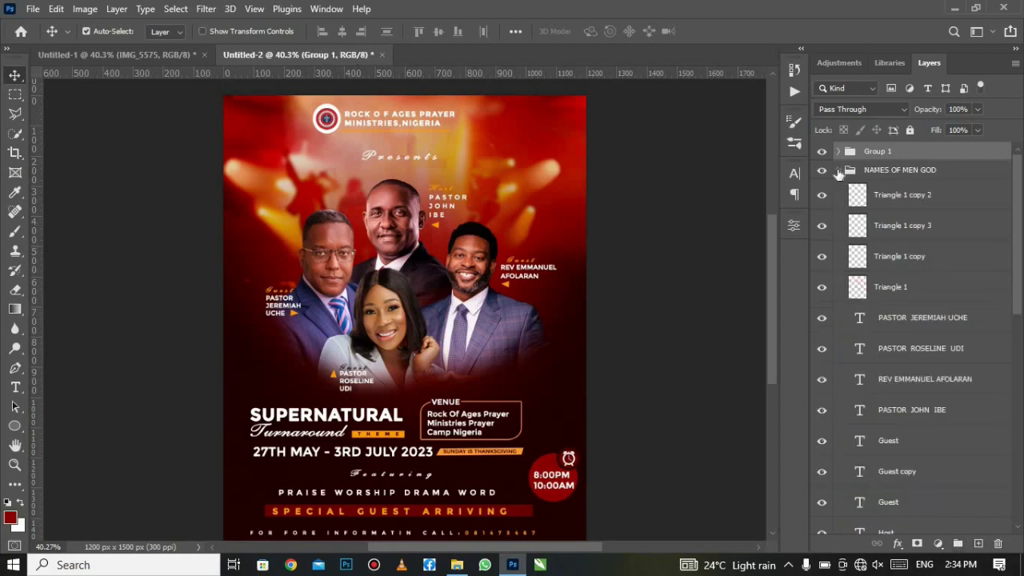
pyautogui.click(839, 282)
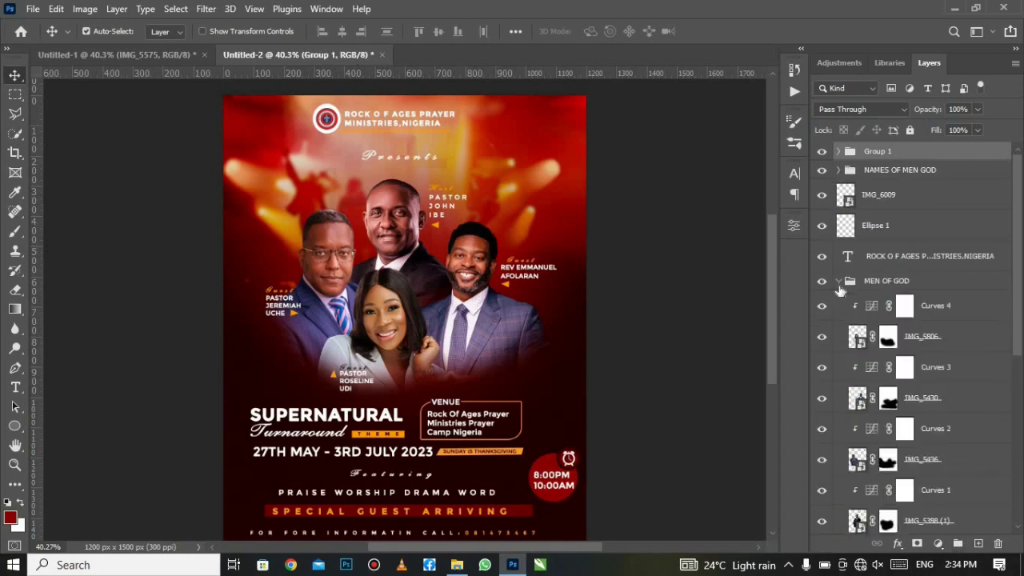
pyautogui.click(838, 330)
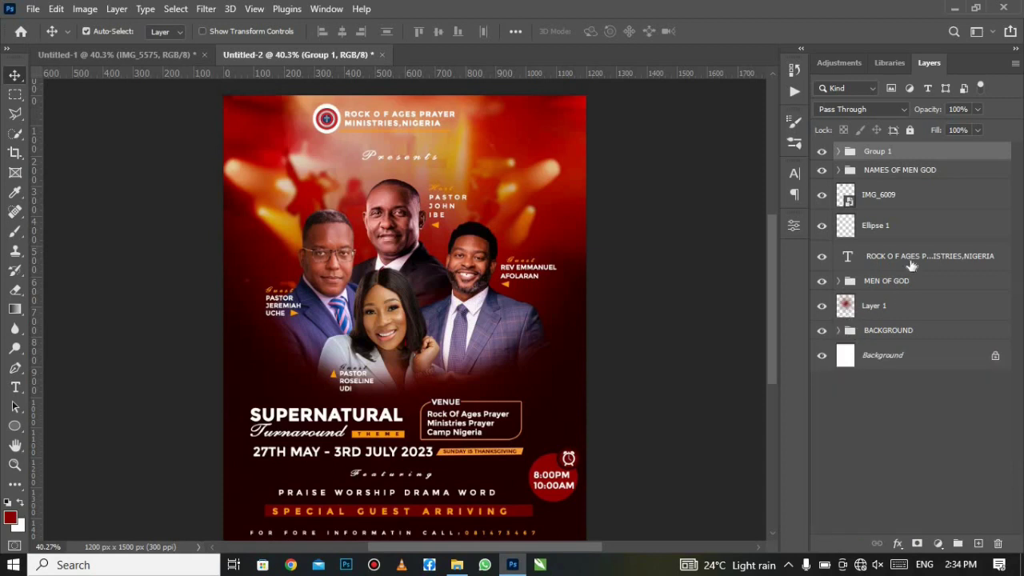
pyautogui.moveTo(898, 256); pyautogui.dragTo(893, 163)
pyautogui.moveTo(888, 155); pyautogui.dragTo(889, 153)
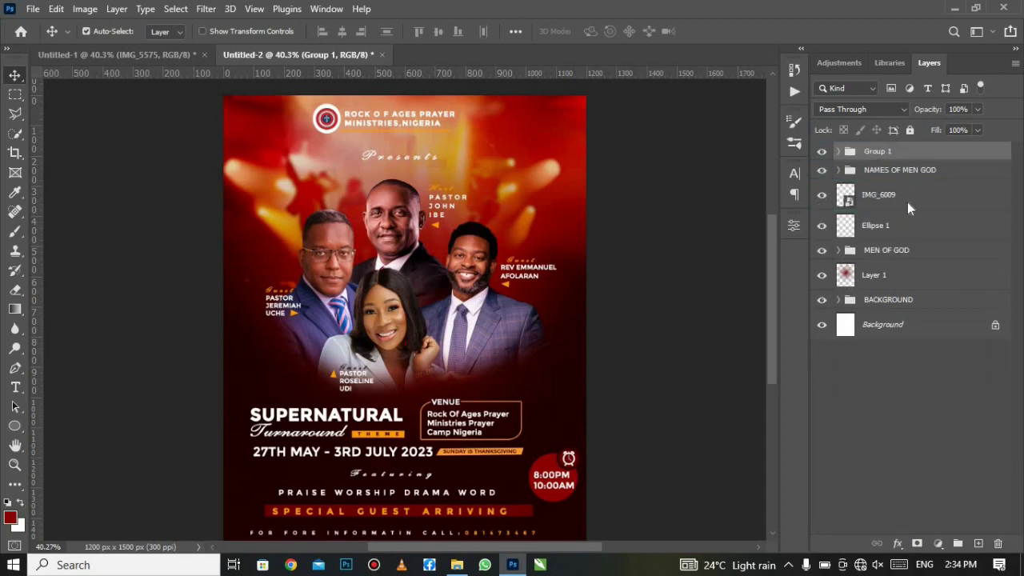
pyautogui.moveTo(910, 227)
pyautogui.mouseDown()
pyautogui.moveTo(906, 251)
pyautogui.moveTo(896, 220)
pyautogui.mouseUp()
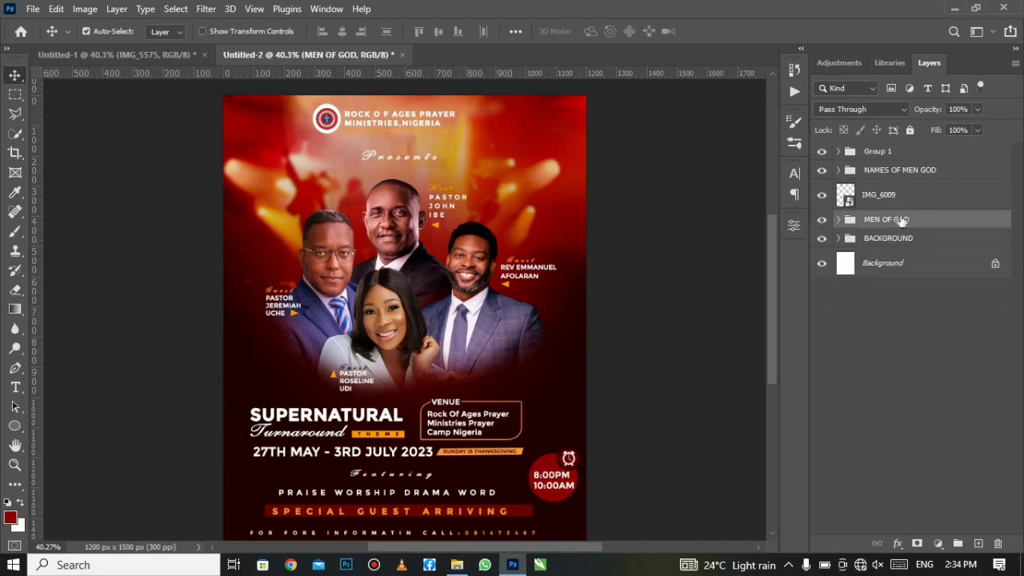
pyautogui.hotkey('ctrl', 'z')
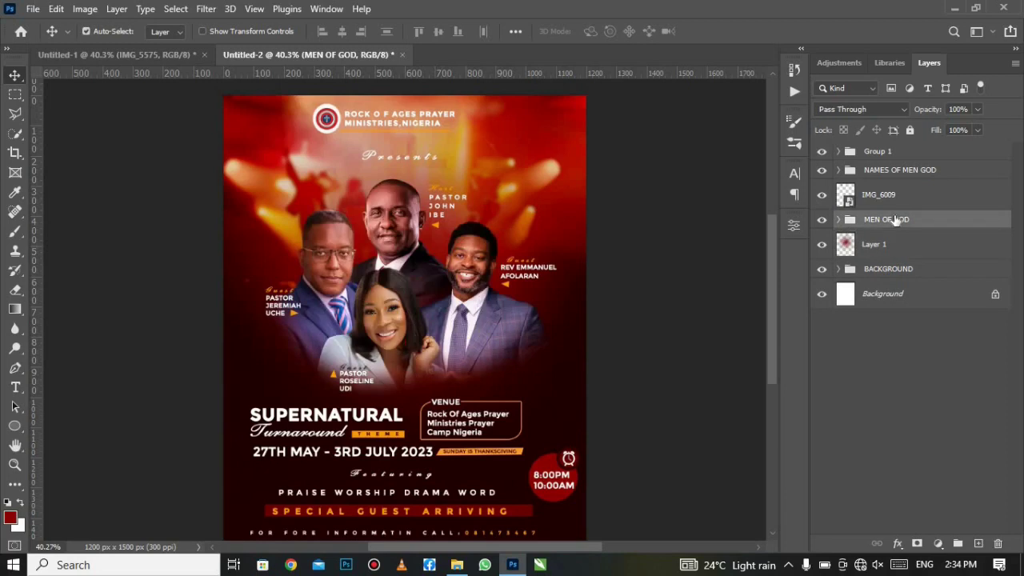
pyautogui.moveTo(922, 191); pyautogui.dragTo(912, 170)
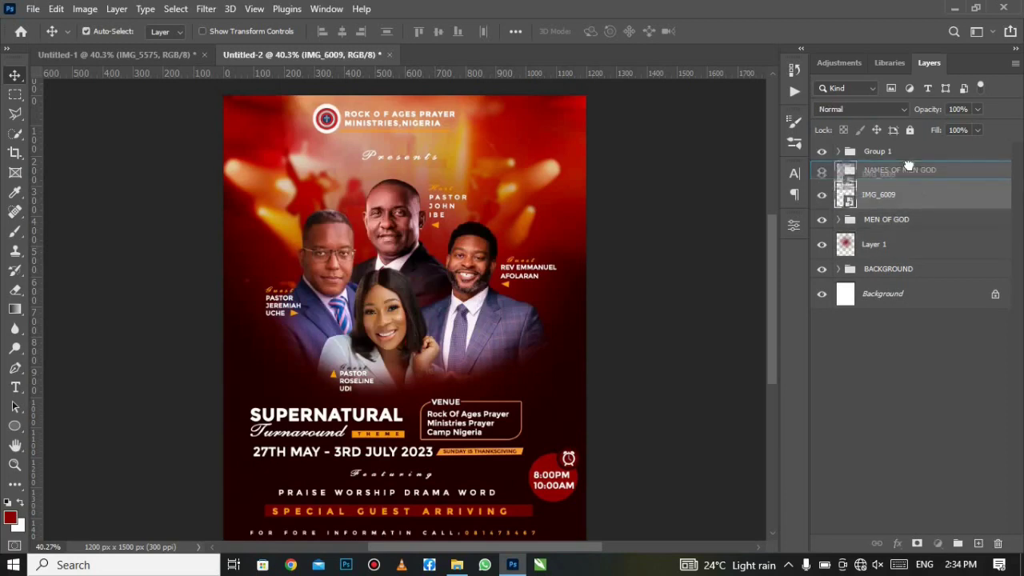
pyautogui.doubleClick(876, 152)
pyautogui.write('FYER CONTENT')
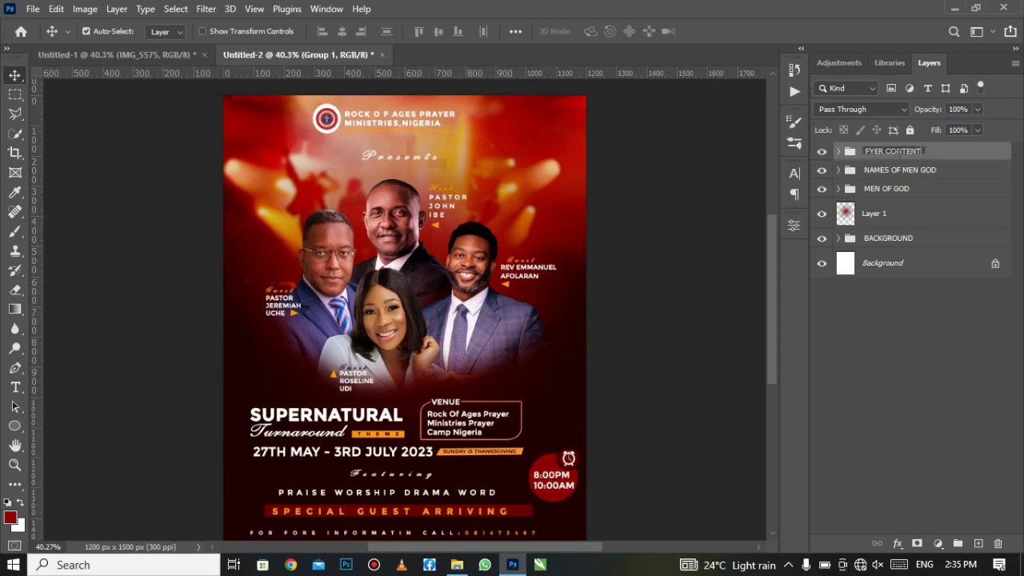
pyautogui.press('Return')
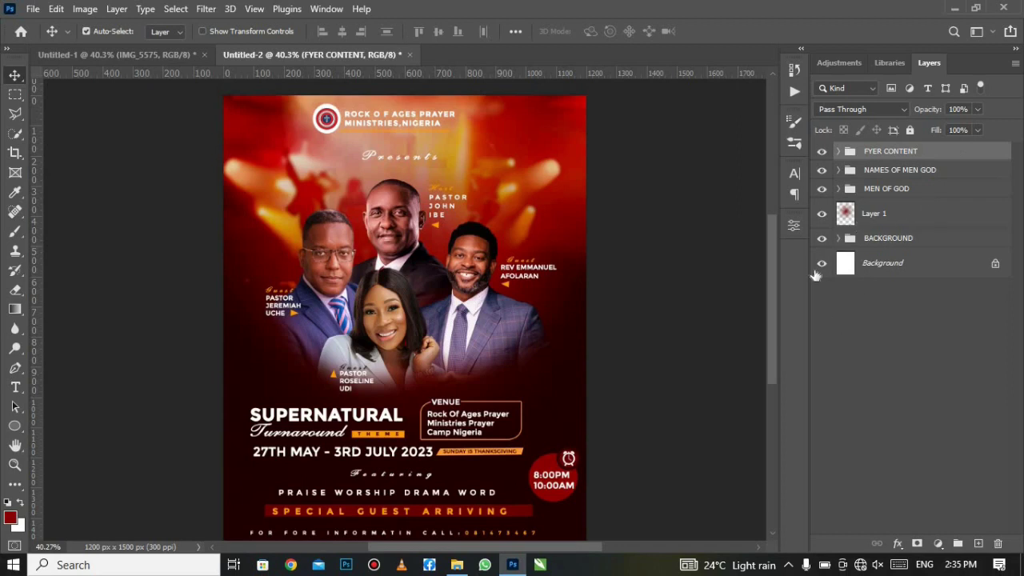
# Step: Hide and reshow the background, photo and name groups, then expand FYER CONTENT
pyautogui.click(823, 239)
pyautogui.click(822, 214)
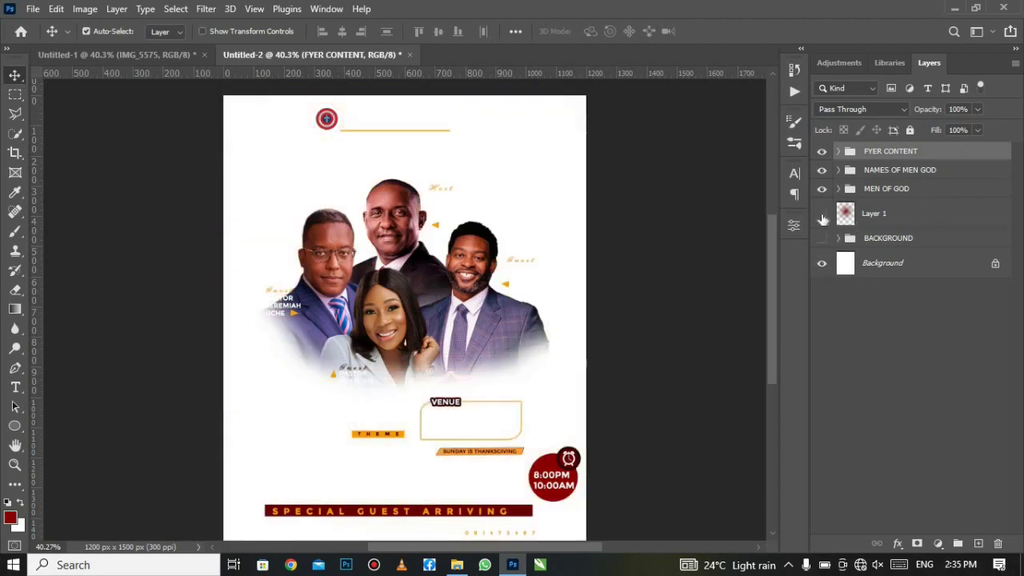
pyautogui.click(822, 188)
pyautogui.click(822, 169)
pyautogui.click(822, 151)
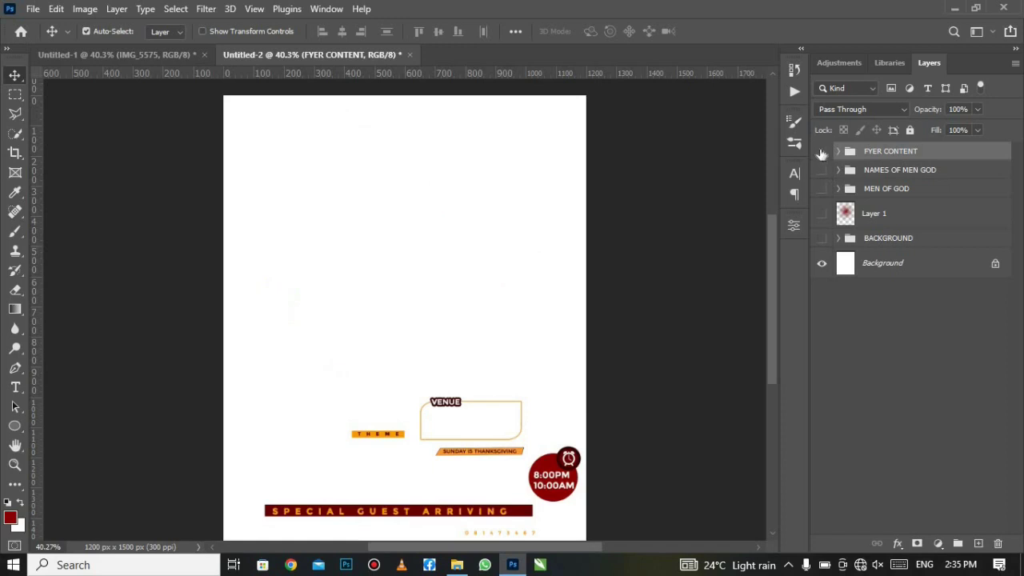
pyautogui.click(822, 170)
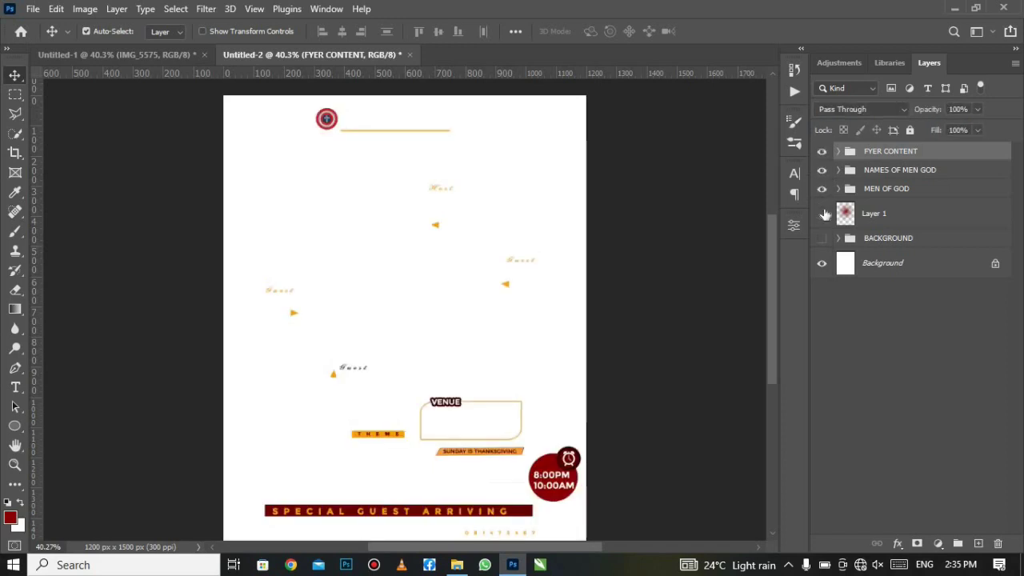
pyautogui.click(822, 214)
pyautogui.click(822, 238)
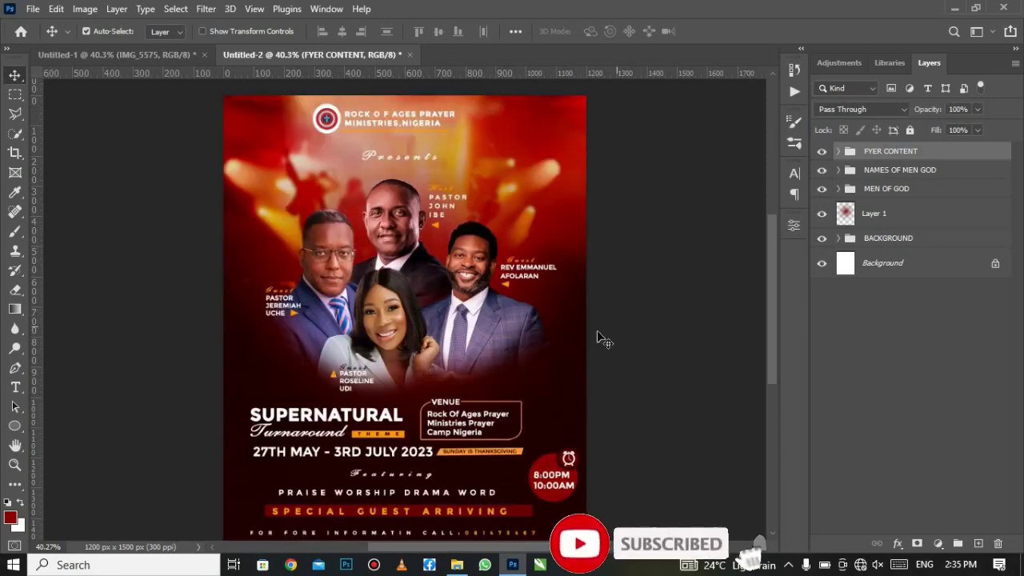
pyautogui.click(549, 495)
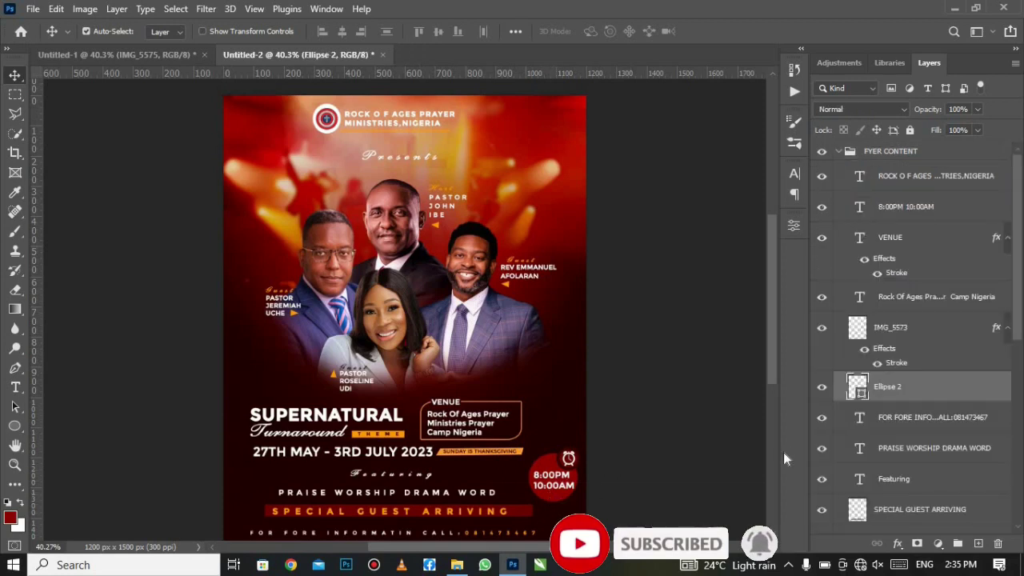